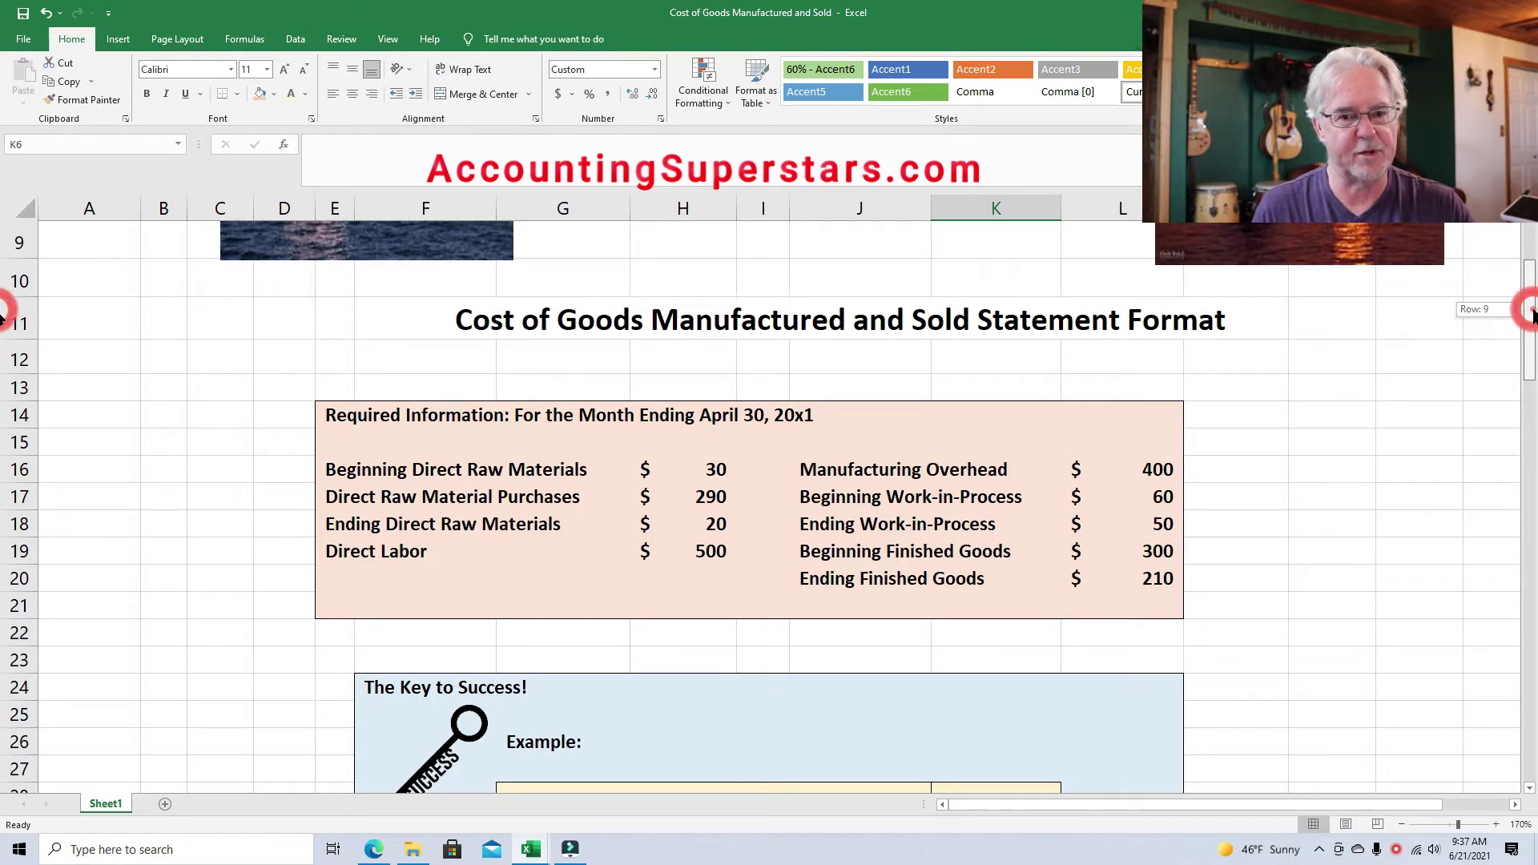
Reveal the hidden labels in G28:G31, from Beginning Inventory to Equals Cost of Goods Sold, by giving them a black font.
scroll(7, 347, "down", 3)
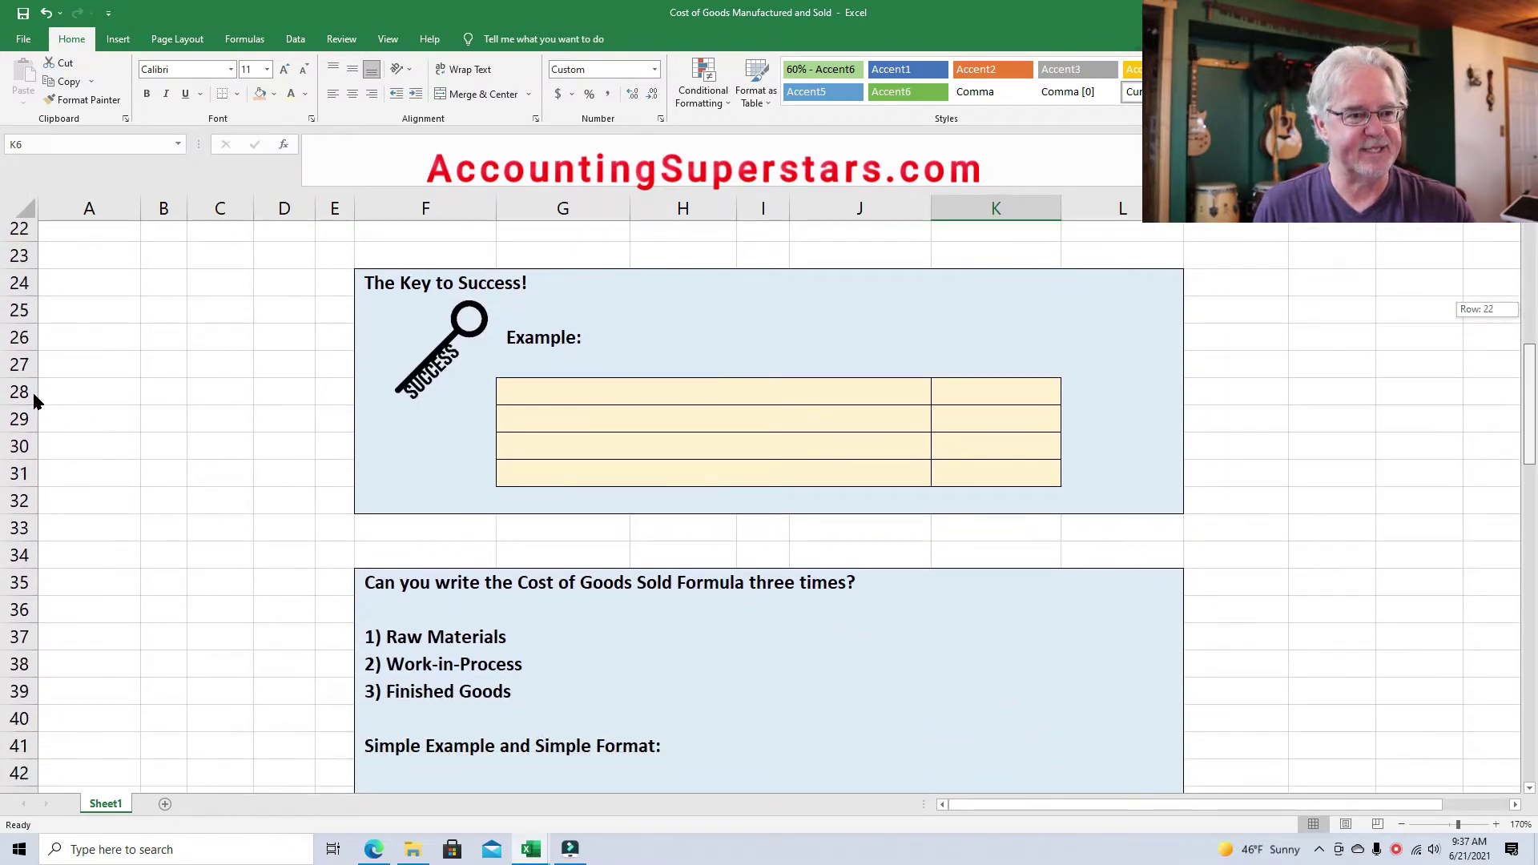
scroll(33, 400, "down", 2)
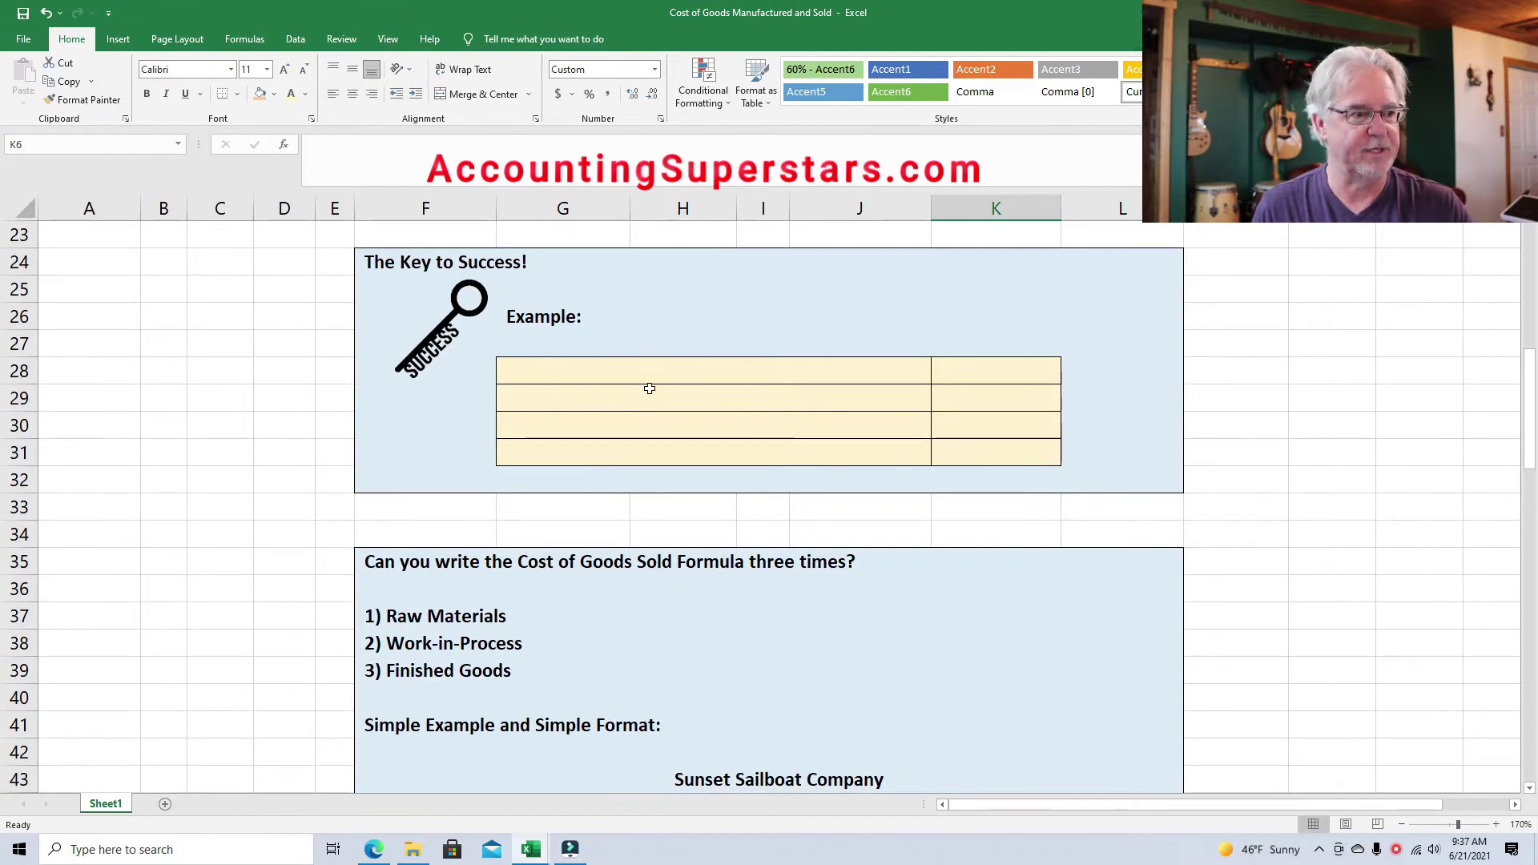
left_click_drag(539, 370, 868, 377)
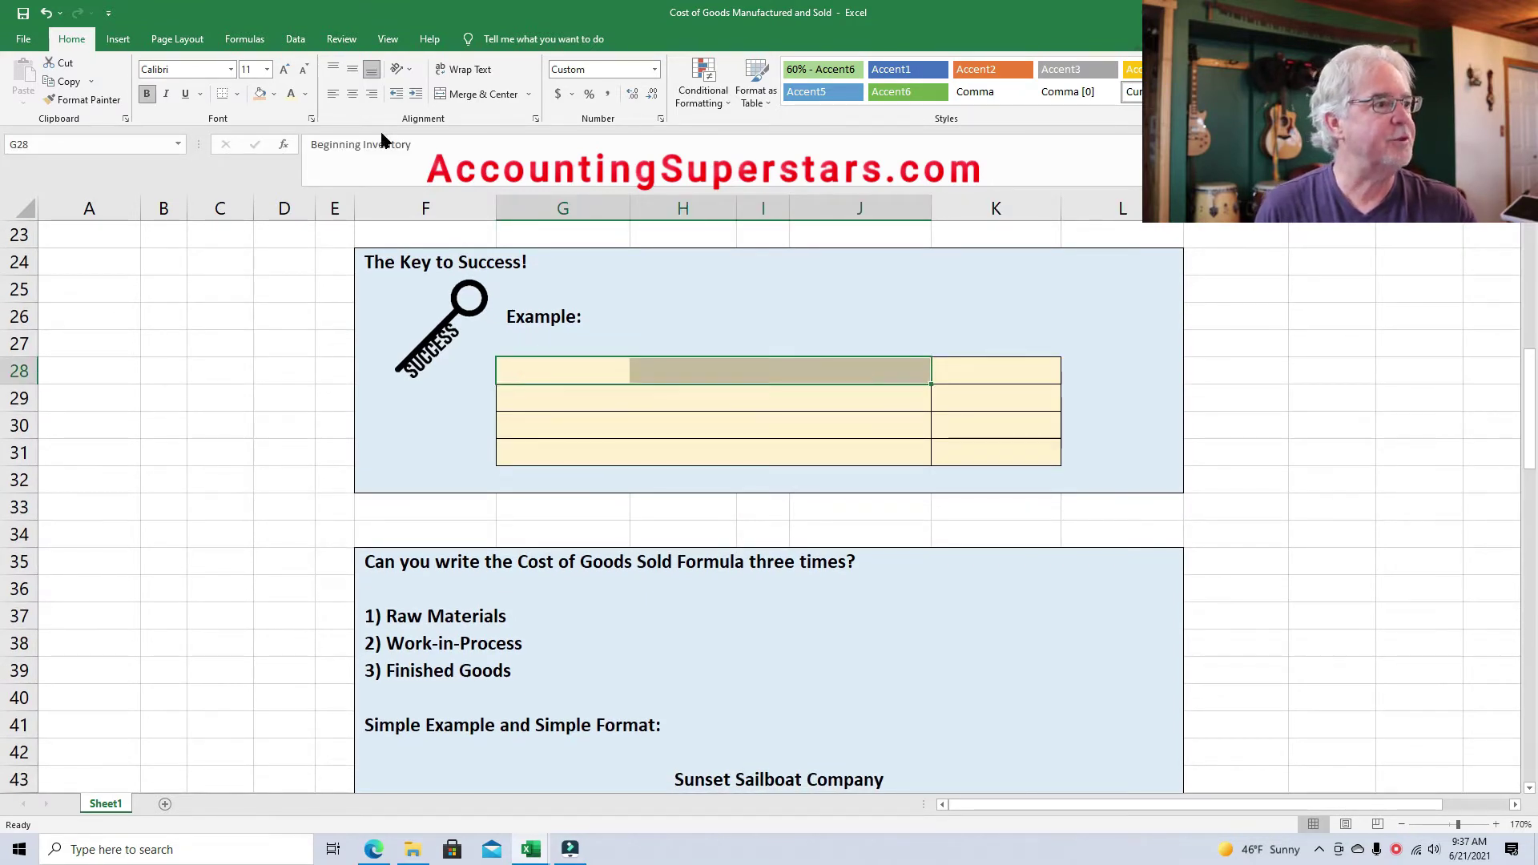
left_click(306, 95)
left_click(308, 141)
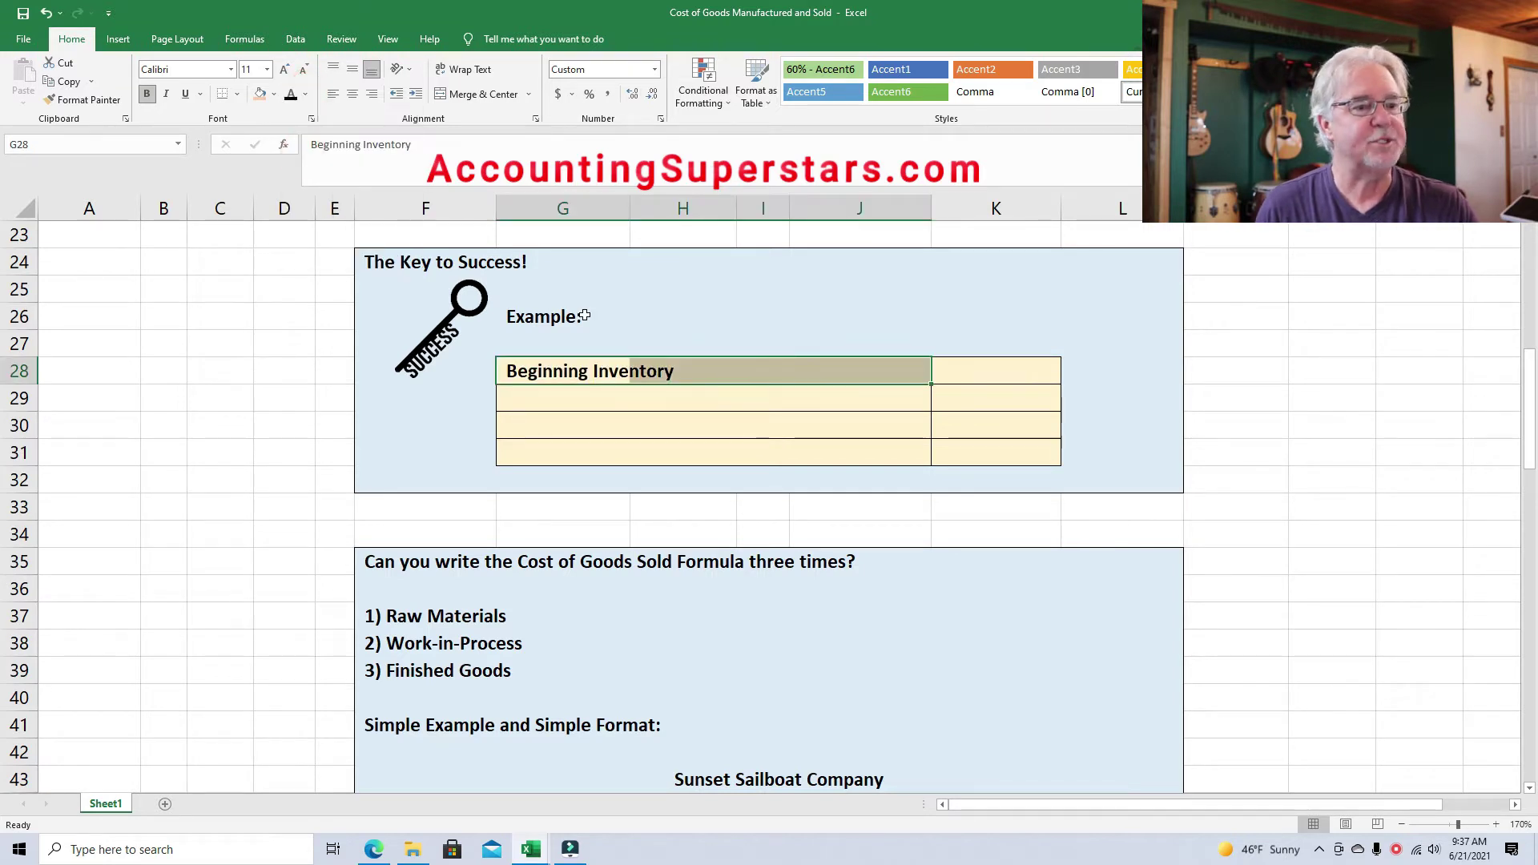
left_click(556, 393)
left_click(291, 95)
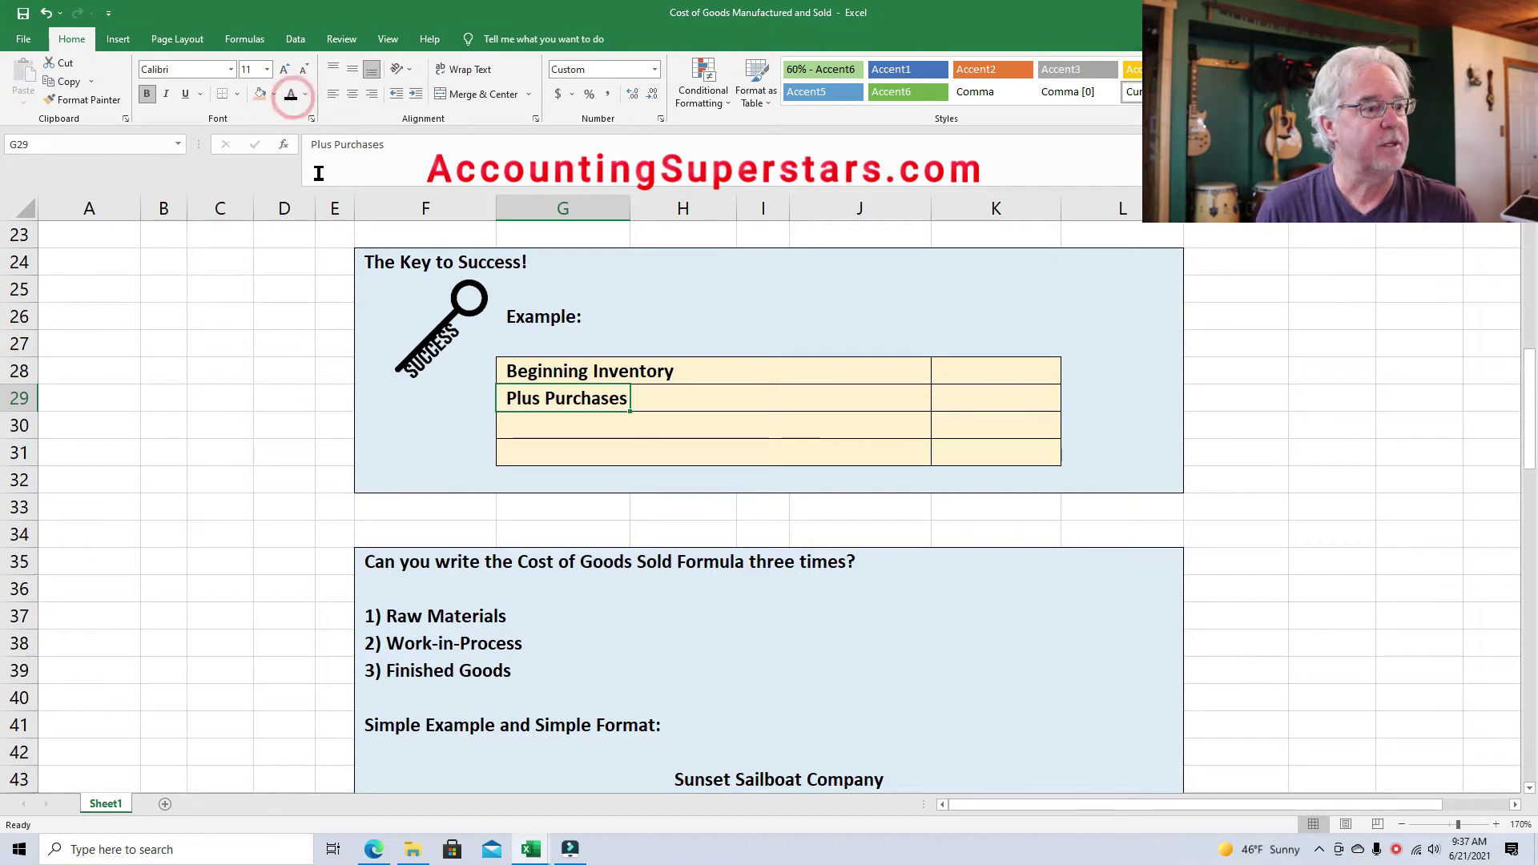
left_click(552, 426)
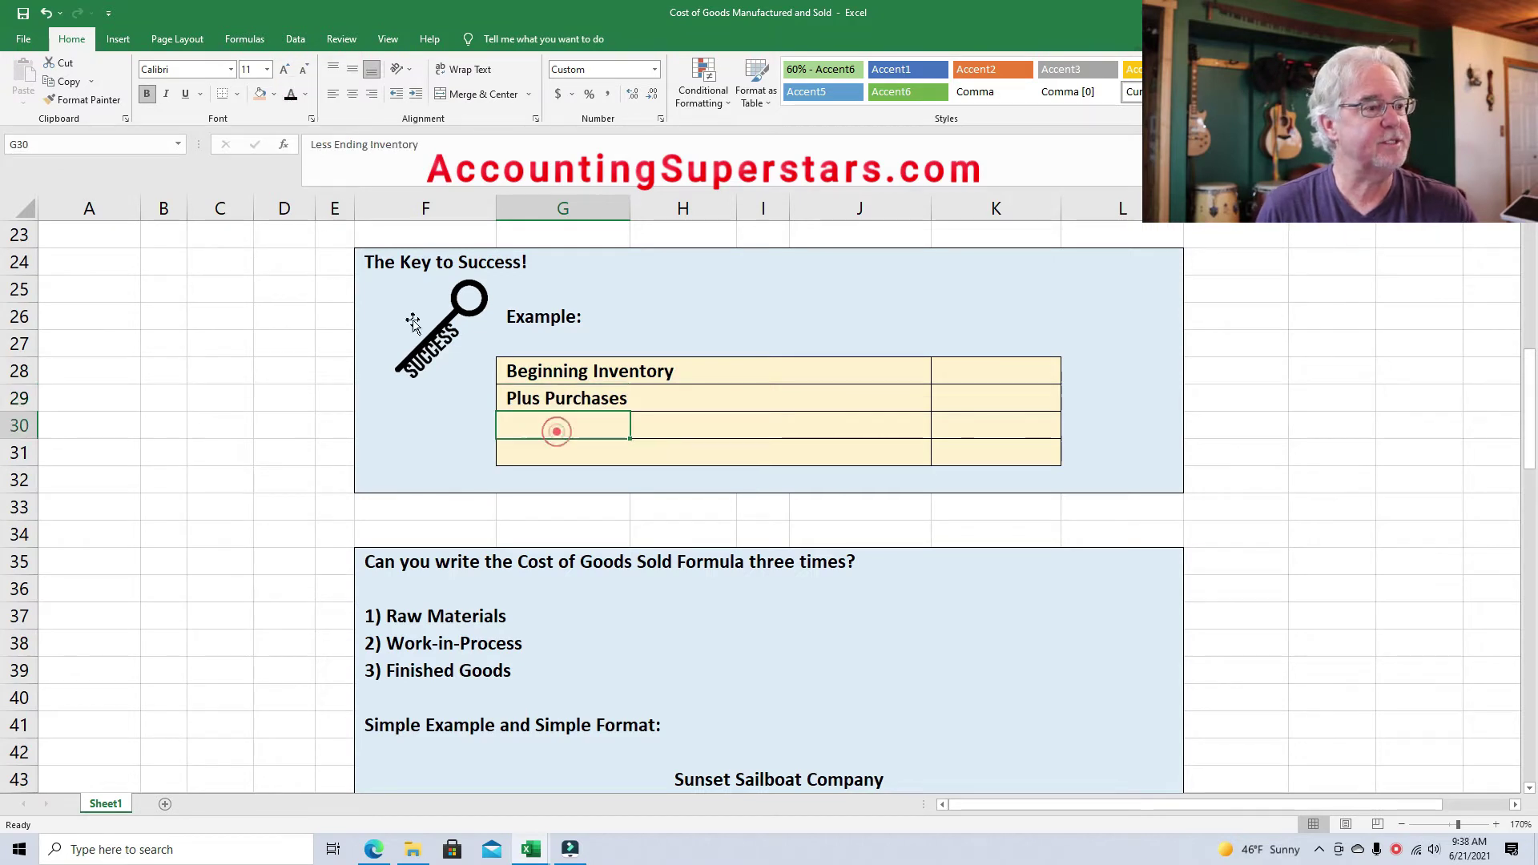
left_click(290, 94)
left_click(533, 458)
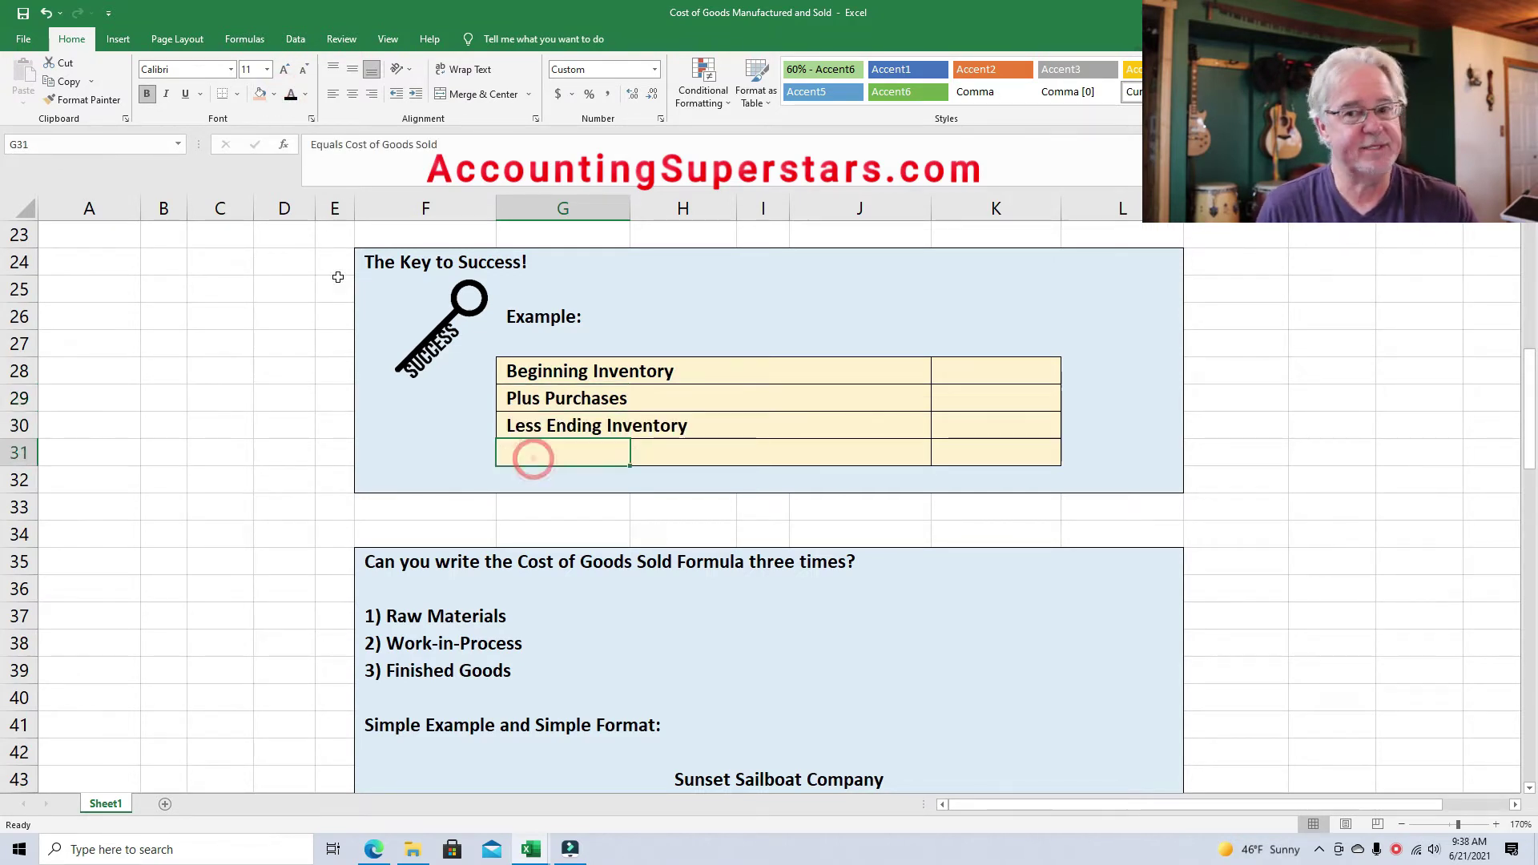
left_click(291, 94)
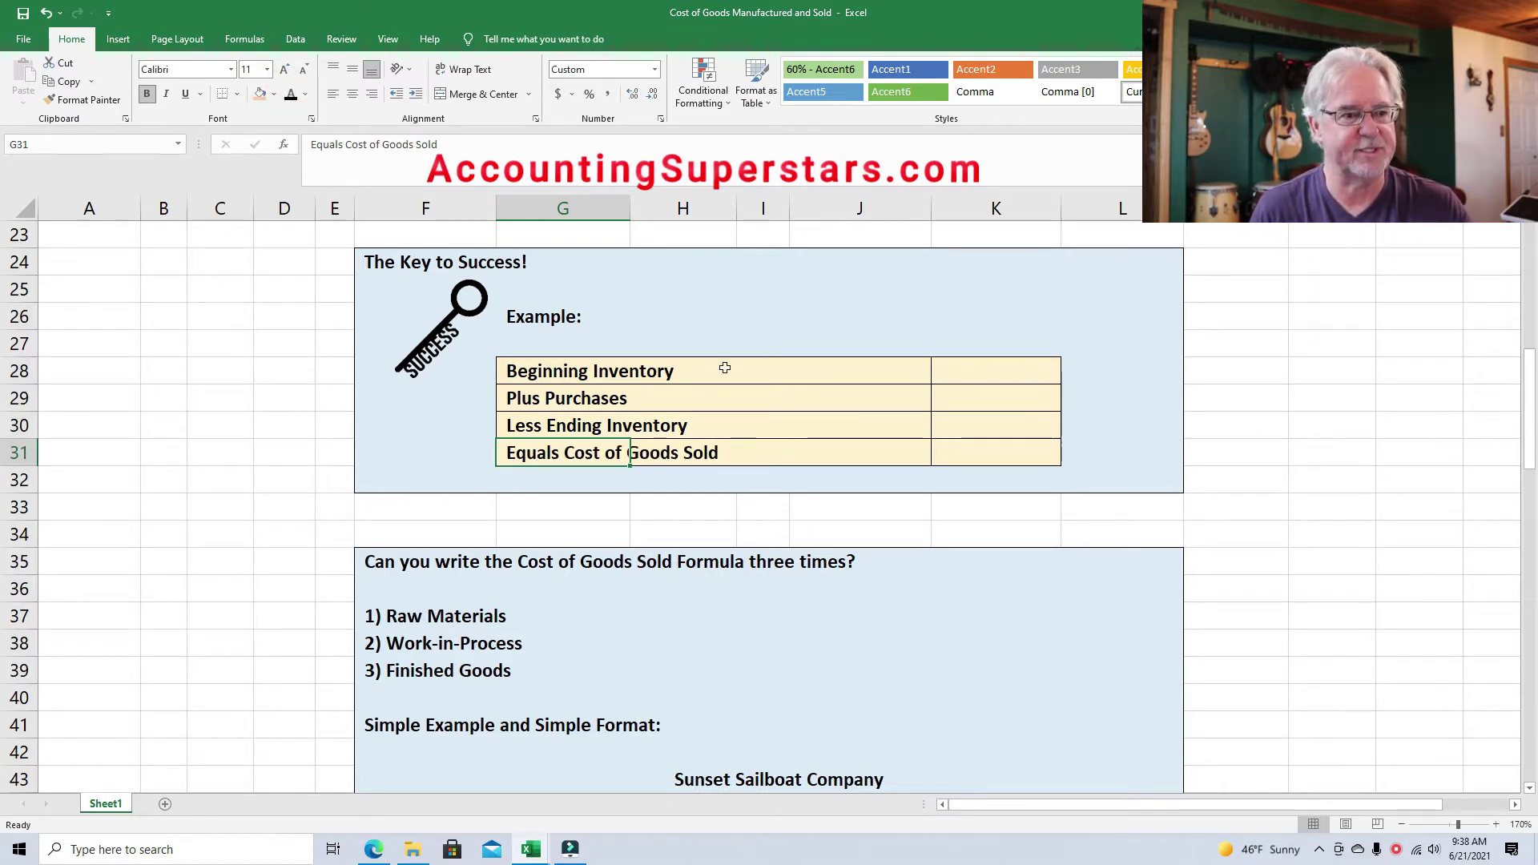
Apply the black font color to the hidden example amounts in K28:K31 beside the inventory labels.
left_click(997, 371)
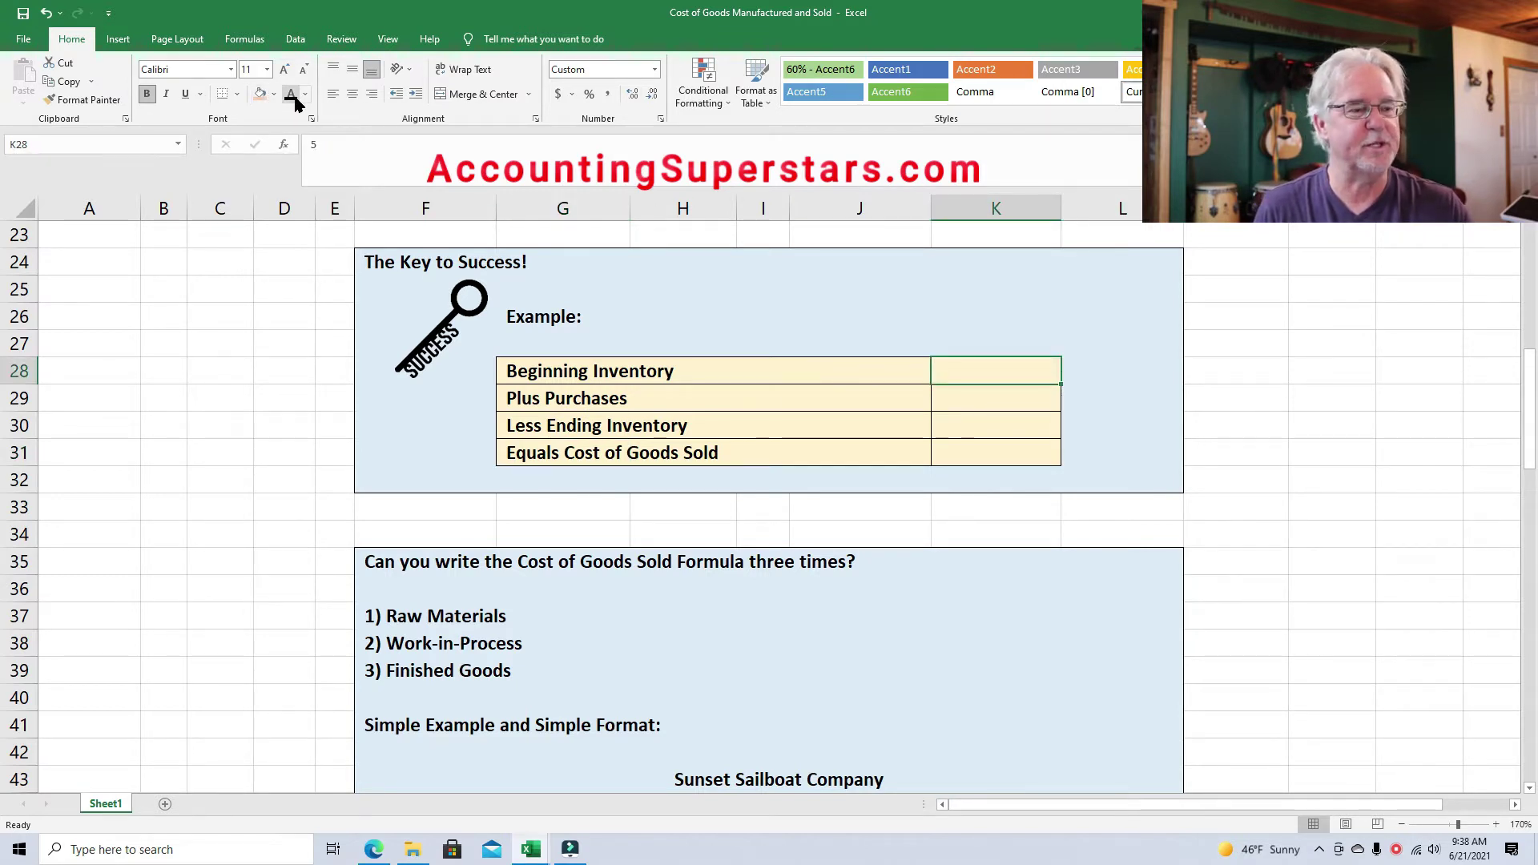
left_click(291, 96)
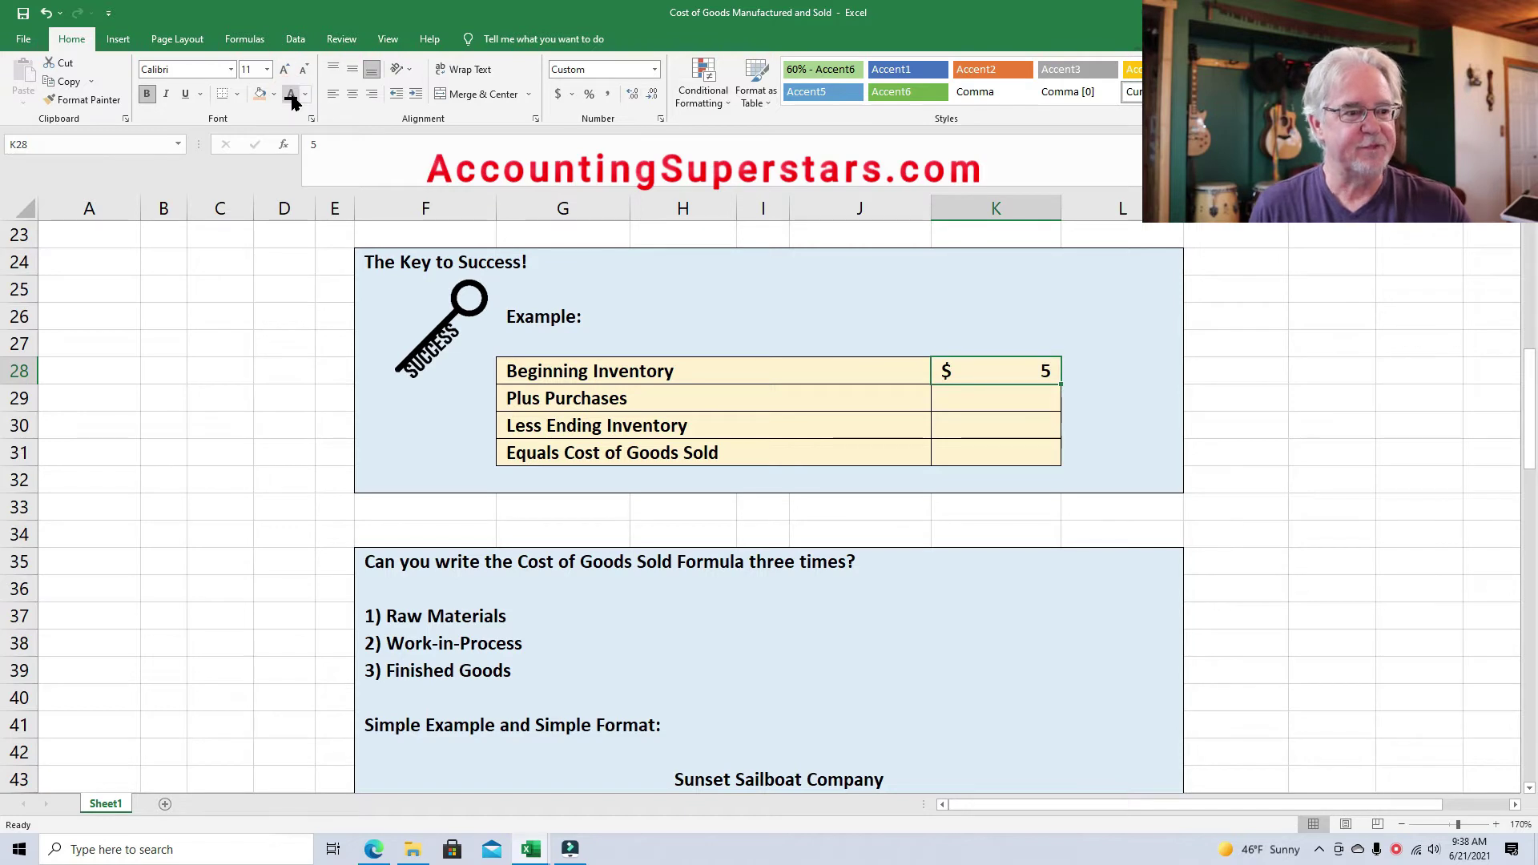
left_click(956, 400)
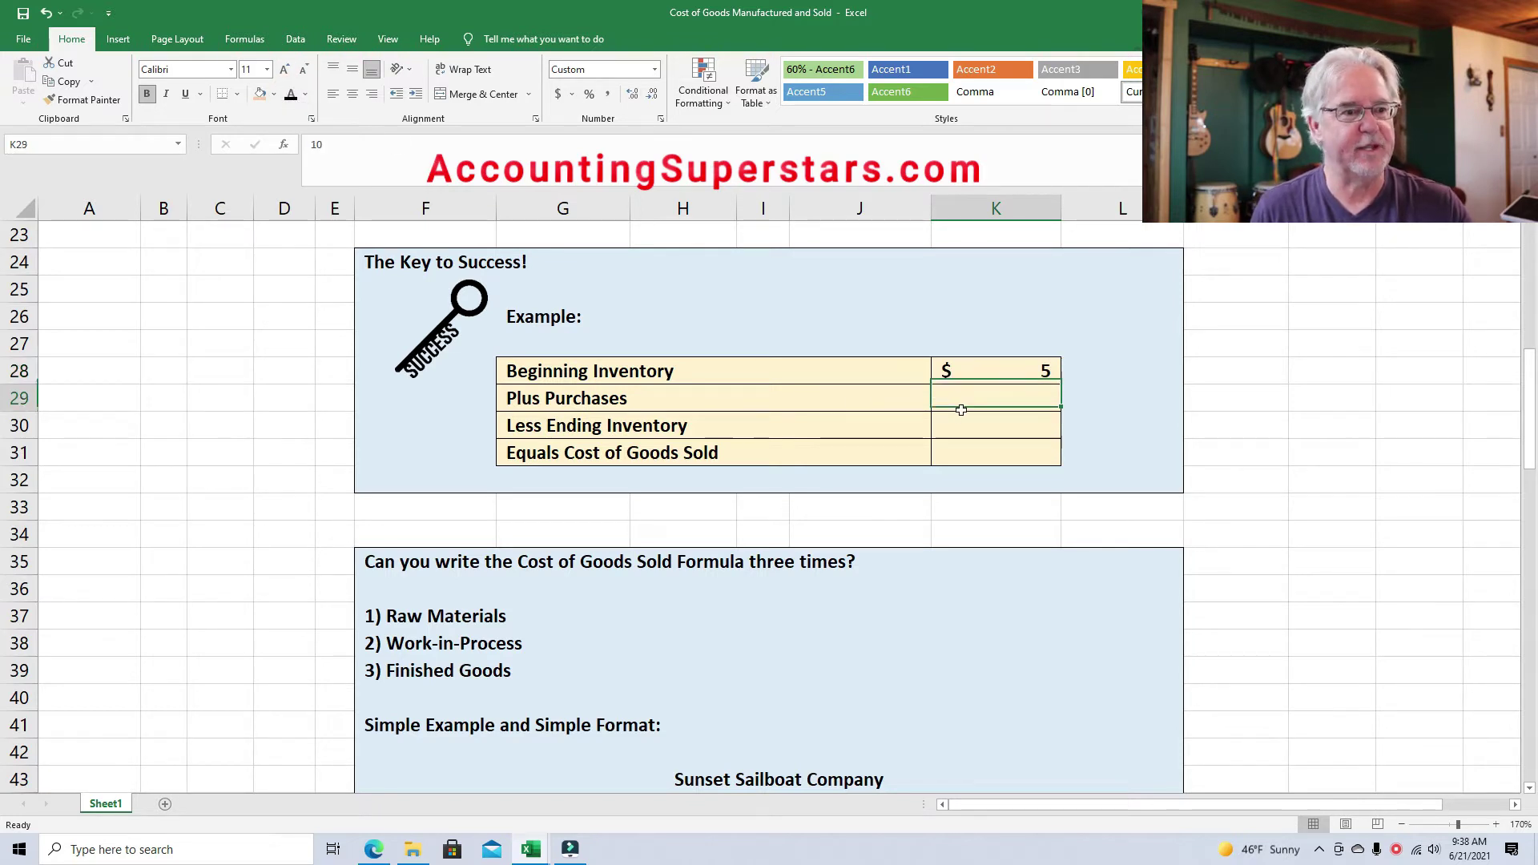
left_click(289, 97)
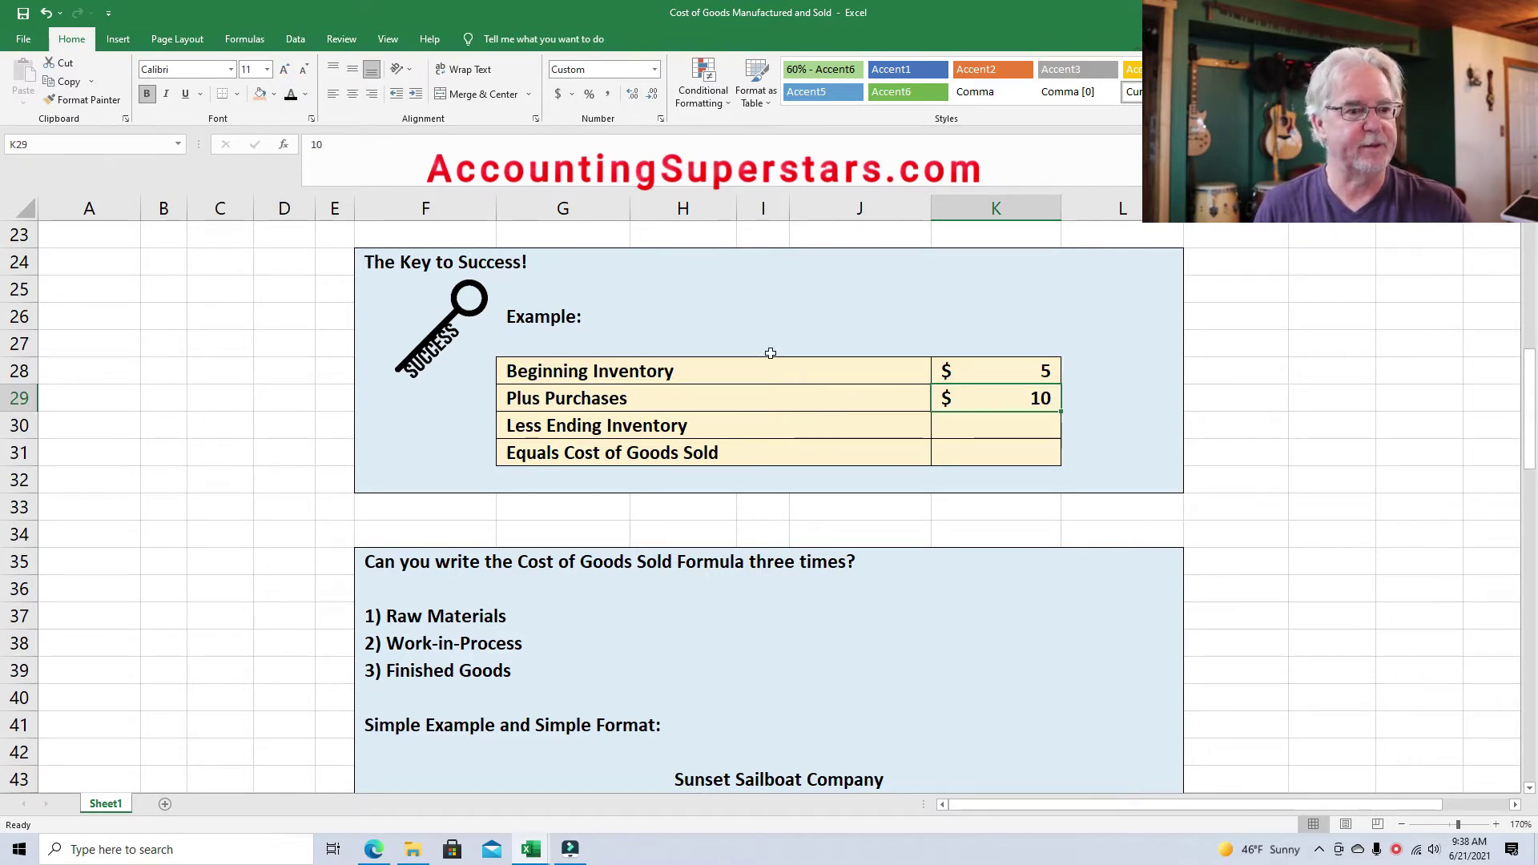
left_click(991, 428)
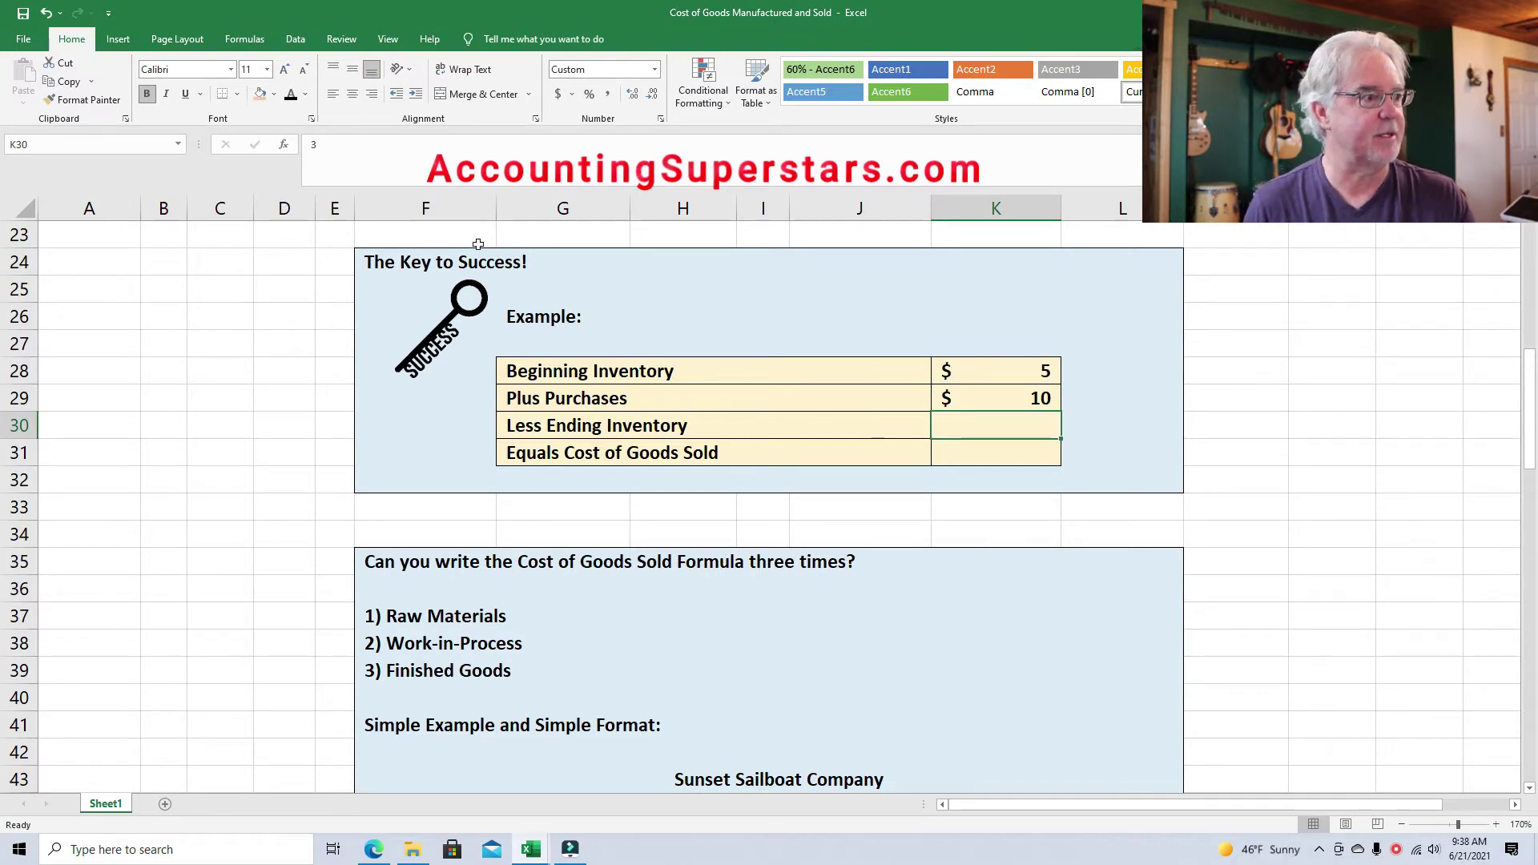
left_click(290, 94)
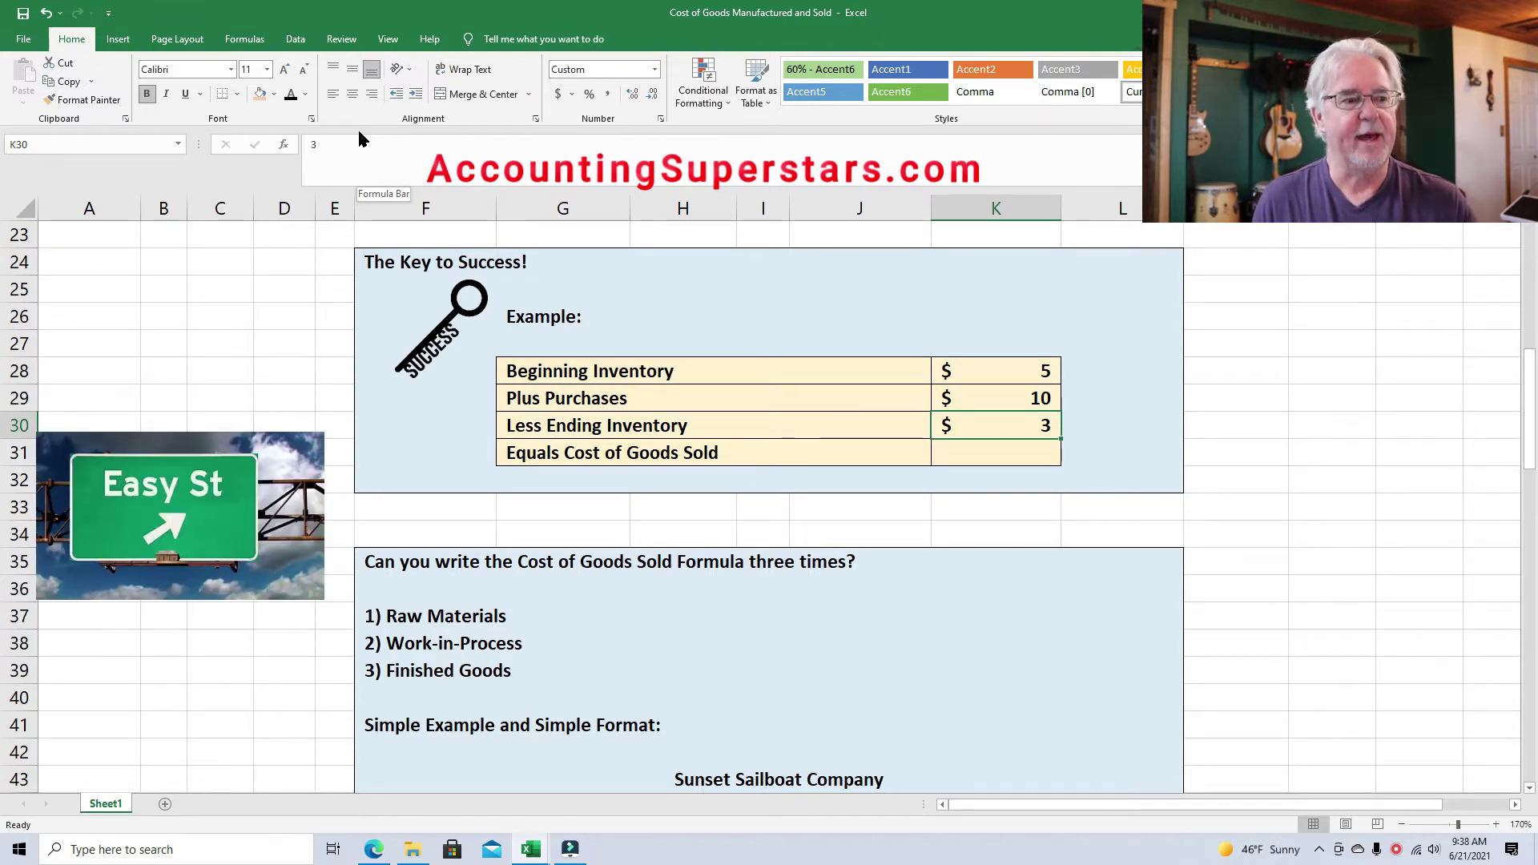
left_click(996, 454)
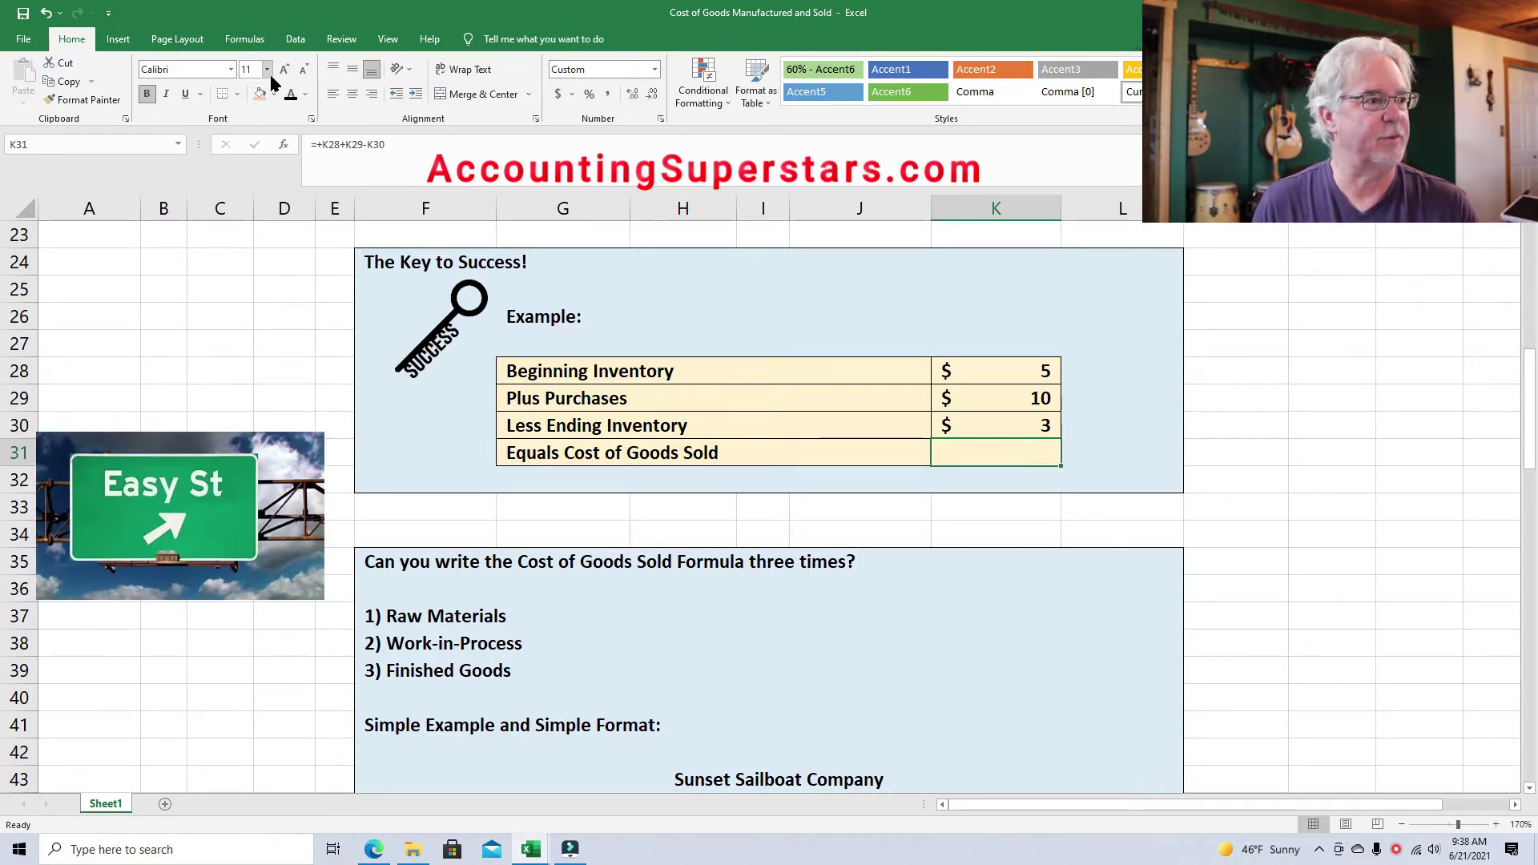
left_click(291, 94)
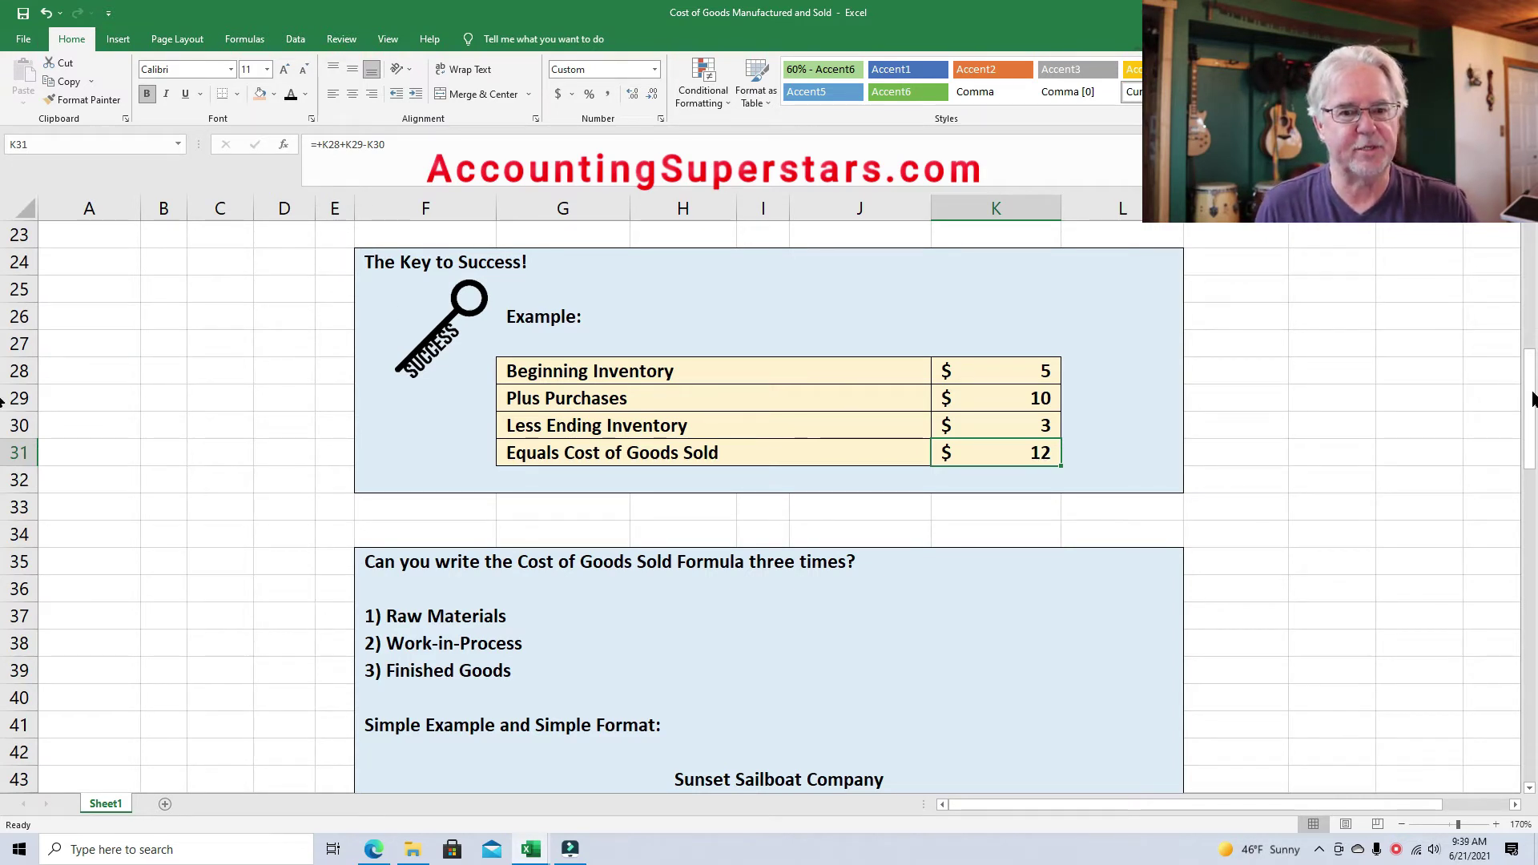
Split the worksheet window horizontally above row 45, within the Sunset Sailboat Company statement heading.
left_click_drag(1529, 377, 1530, 445)
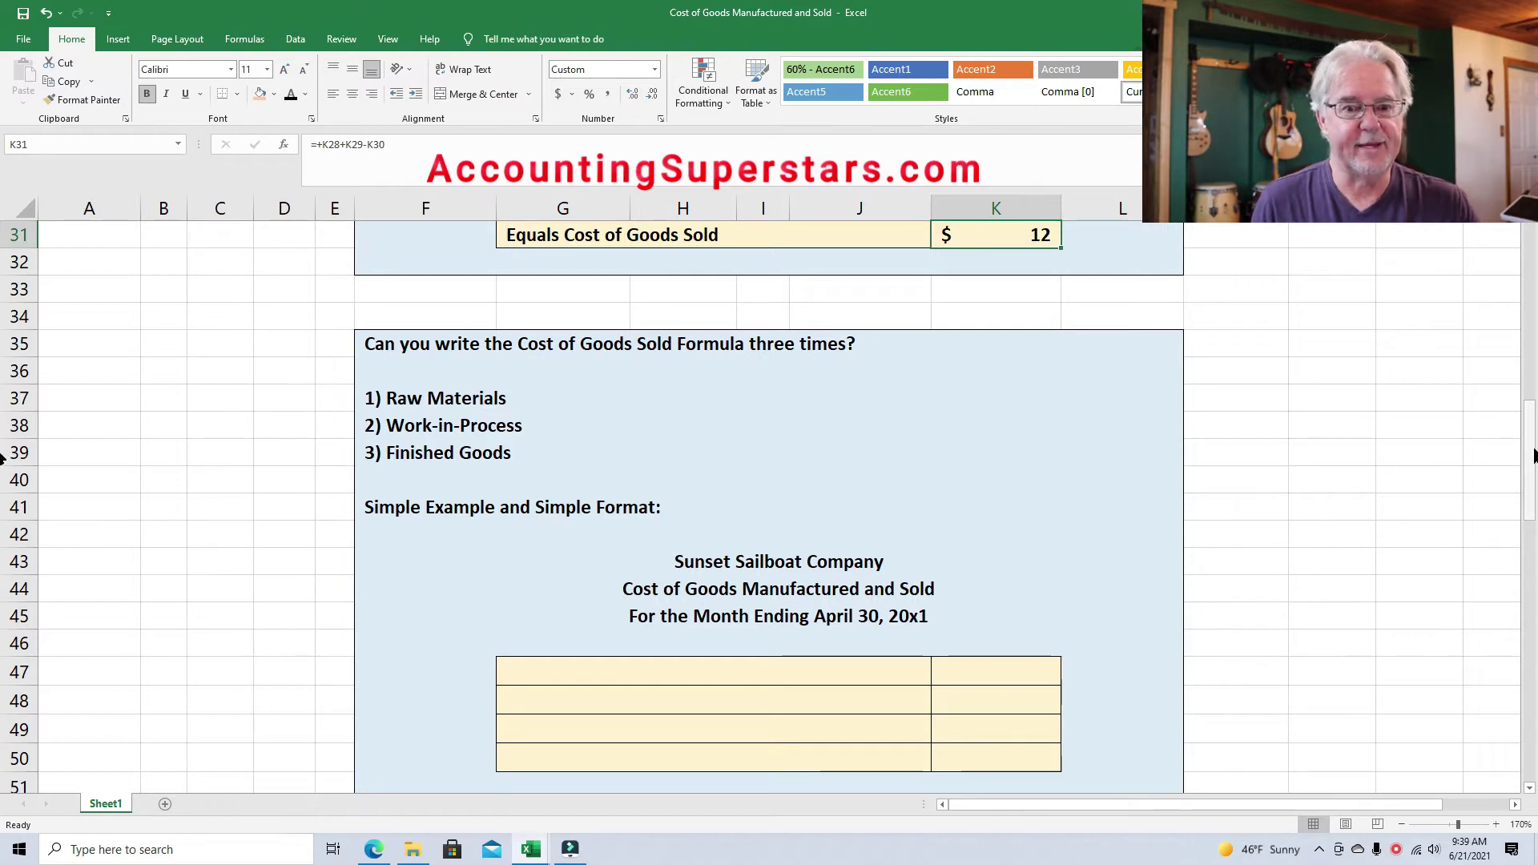
left_click_drag(1528, 456, 1528, 503)
scroll(32, 502, "down", 2)
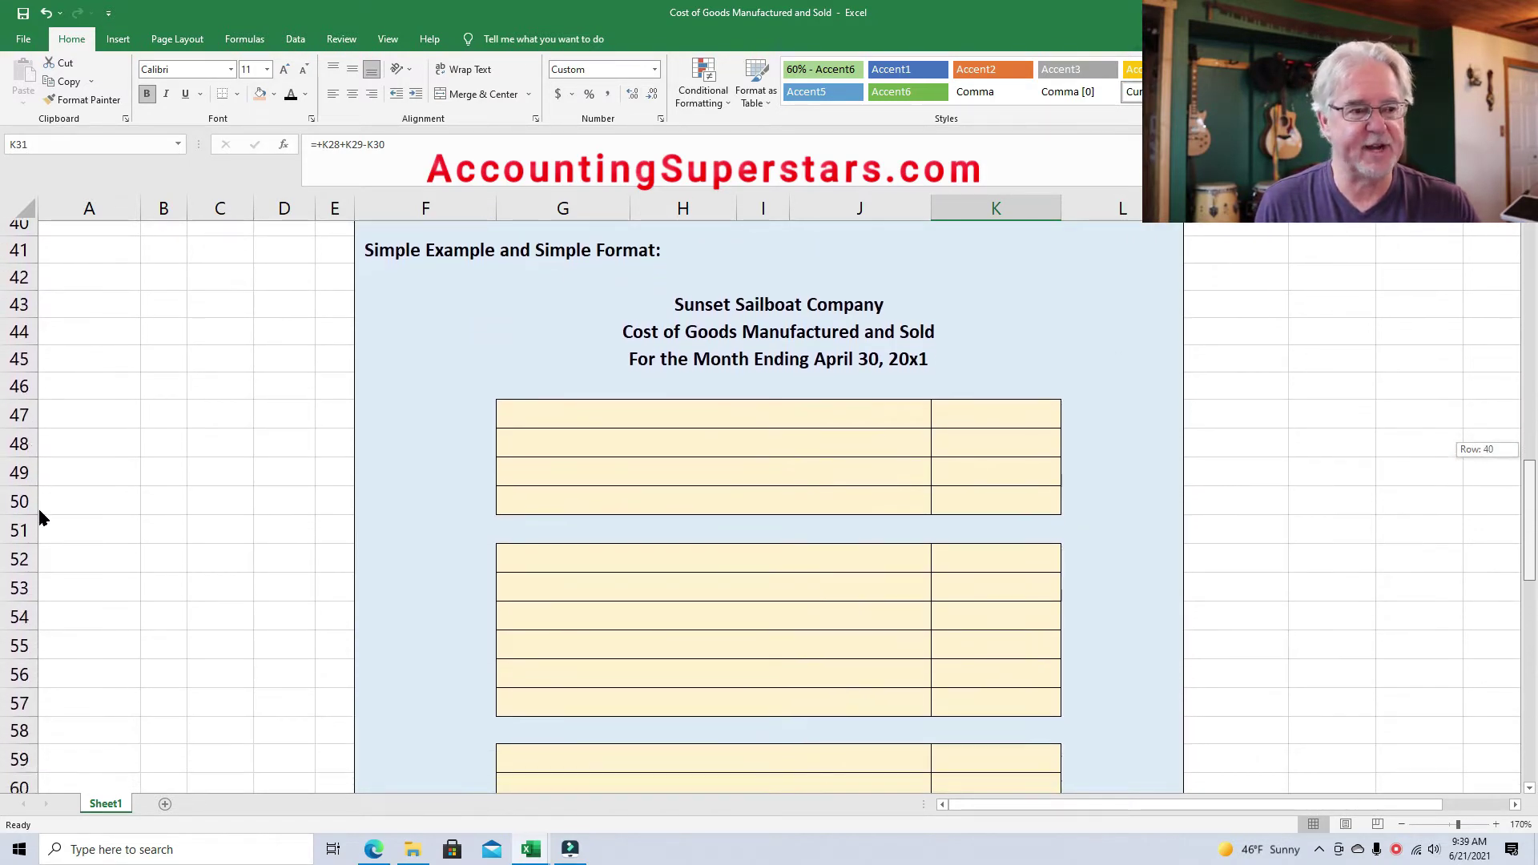
scroll(37, 507, "up", 2)
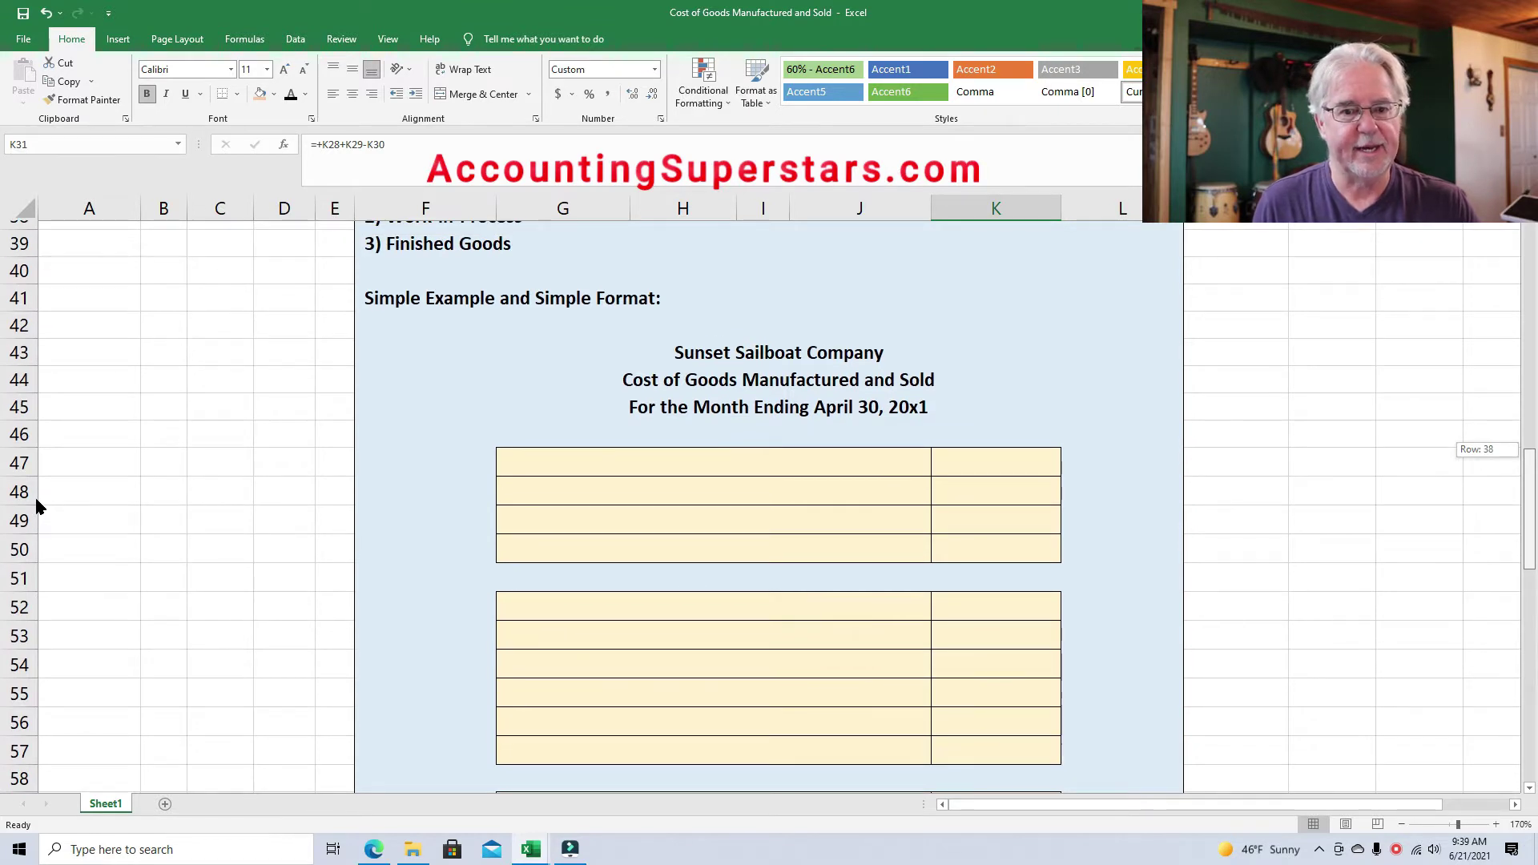
scroll(38, 504, "down", 1)
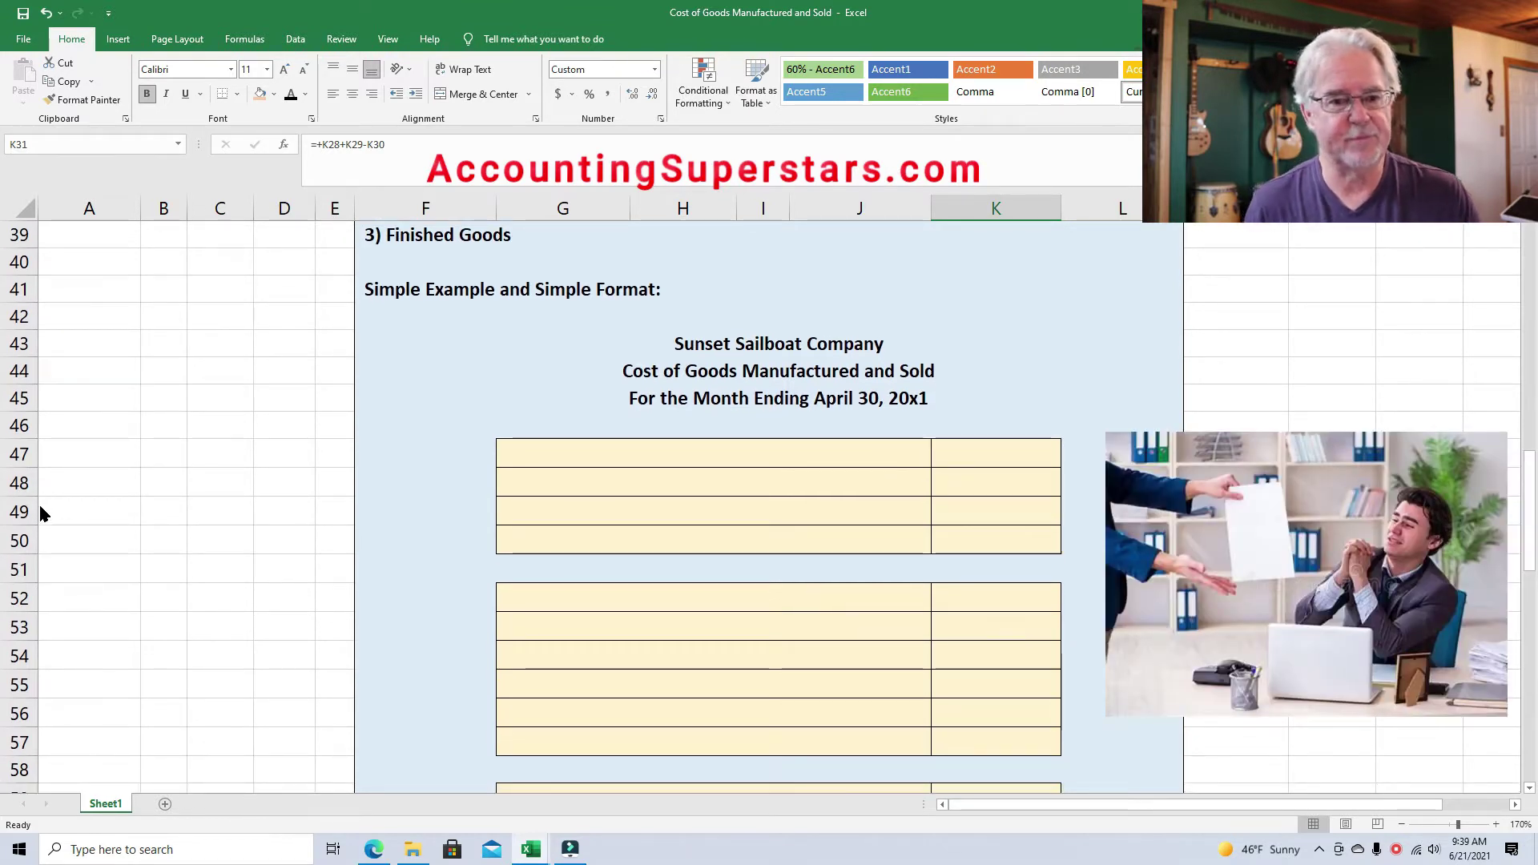
left_click(12, 398)
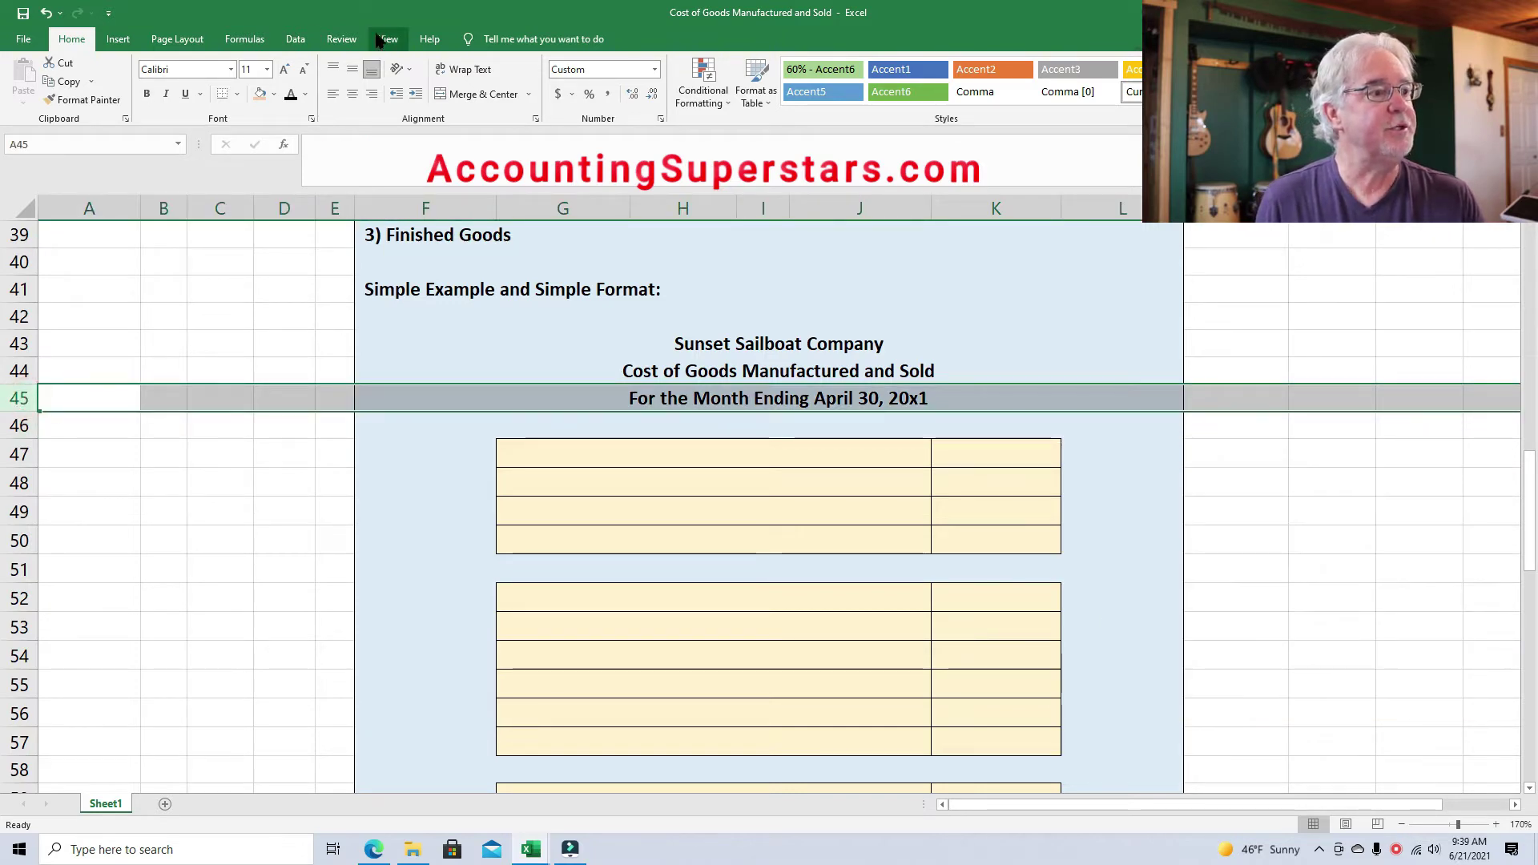
left_click(385, 42)
left_click(582, 63)
left_click(995, 316)
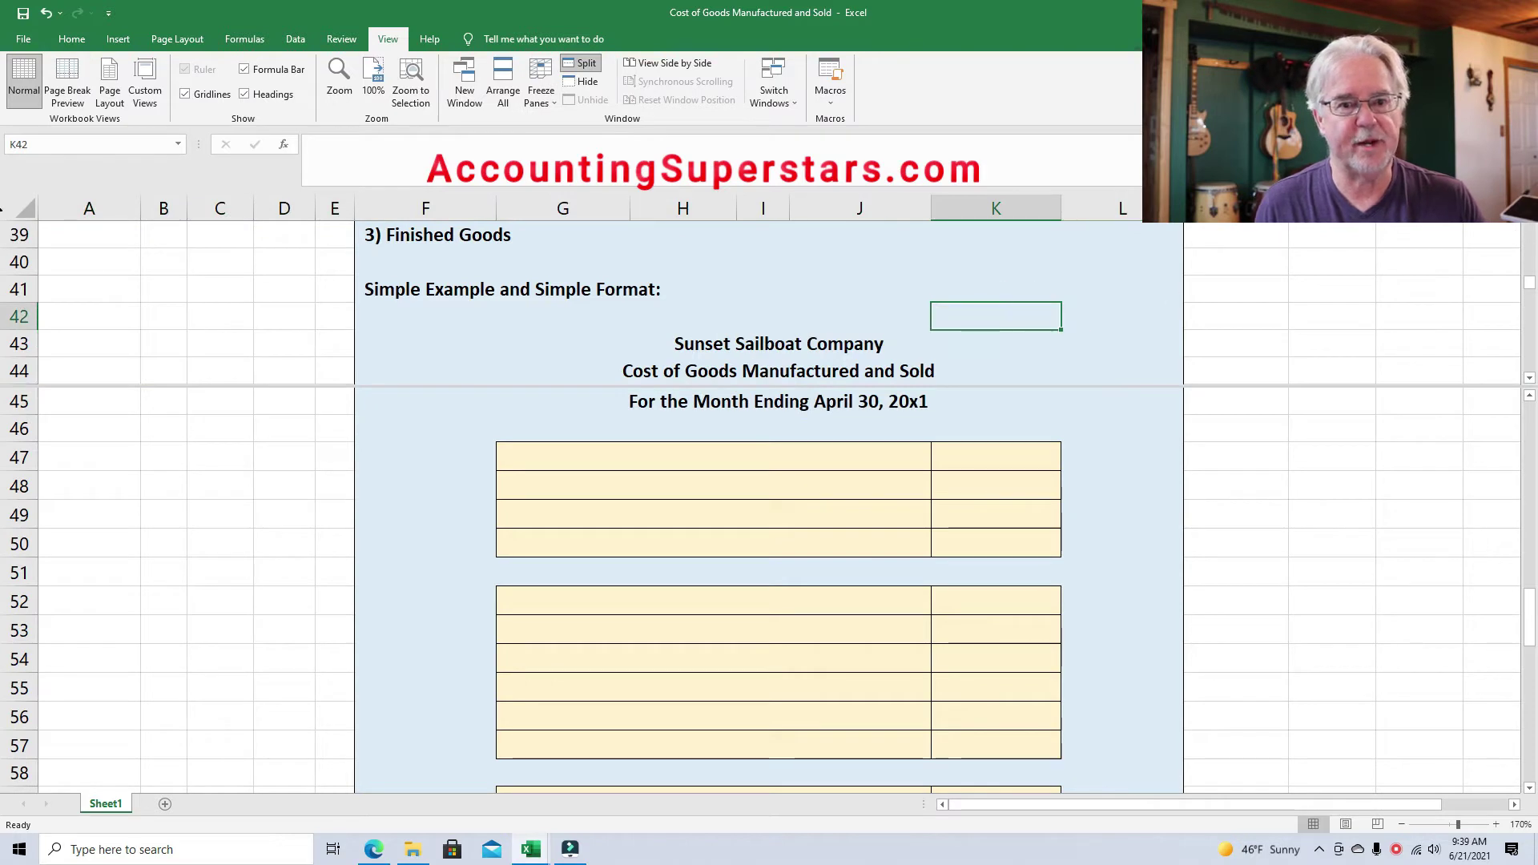
Arrange the split panes to show the required information from row 16 above and the statement from row 42 below.
scroll(1524, 255, "up", 1)
scroll(2, 210, "up", 4)
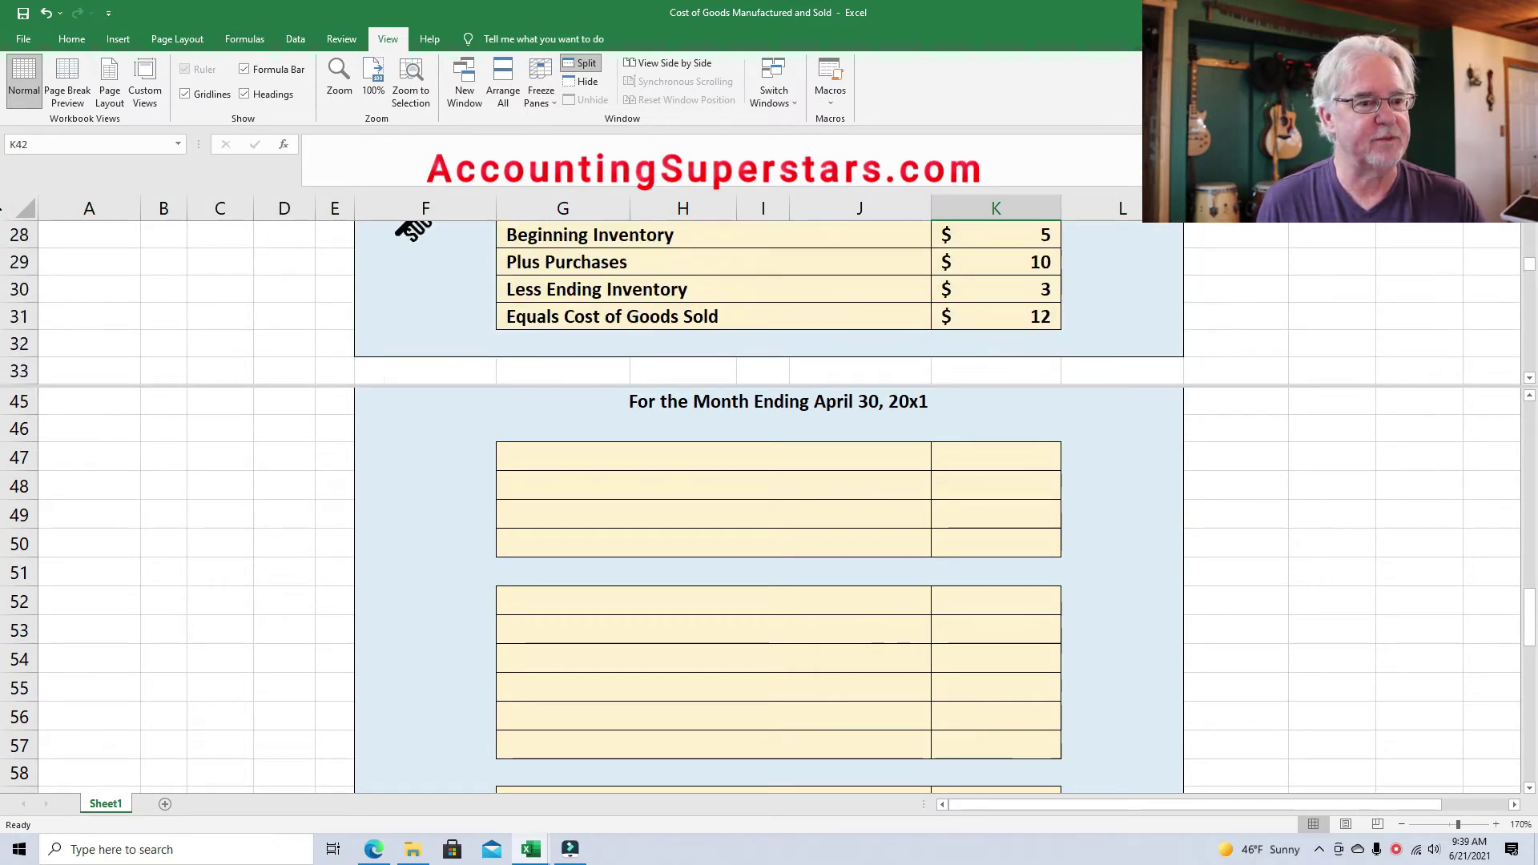
scroll(2, 210, "up", 3)
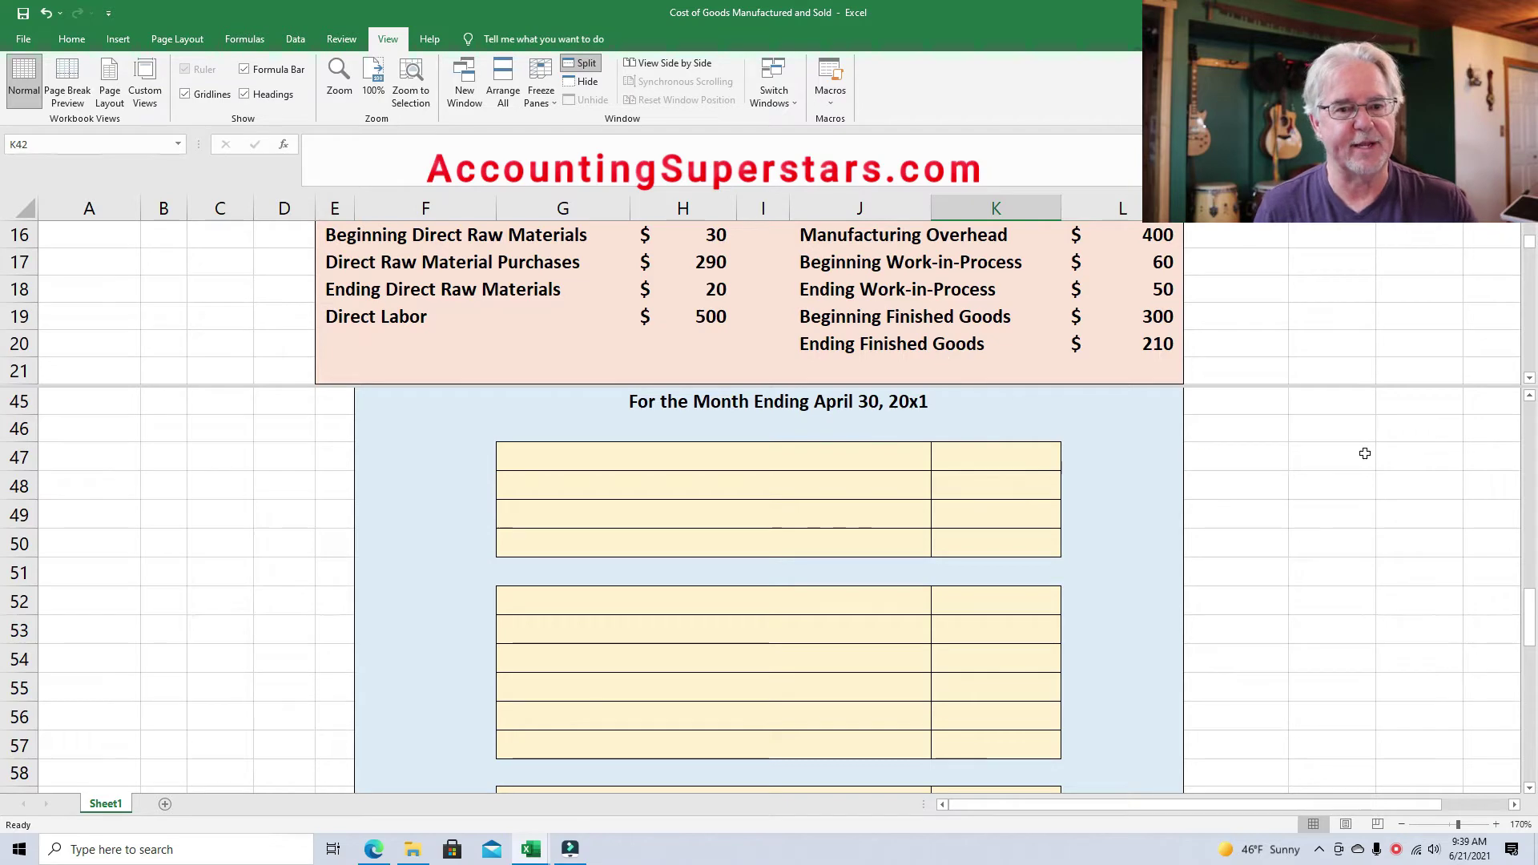
left_click(1528, 396)
left_click(1528, 397)
left_click(1528, 397)
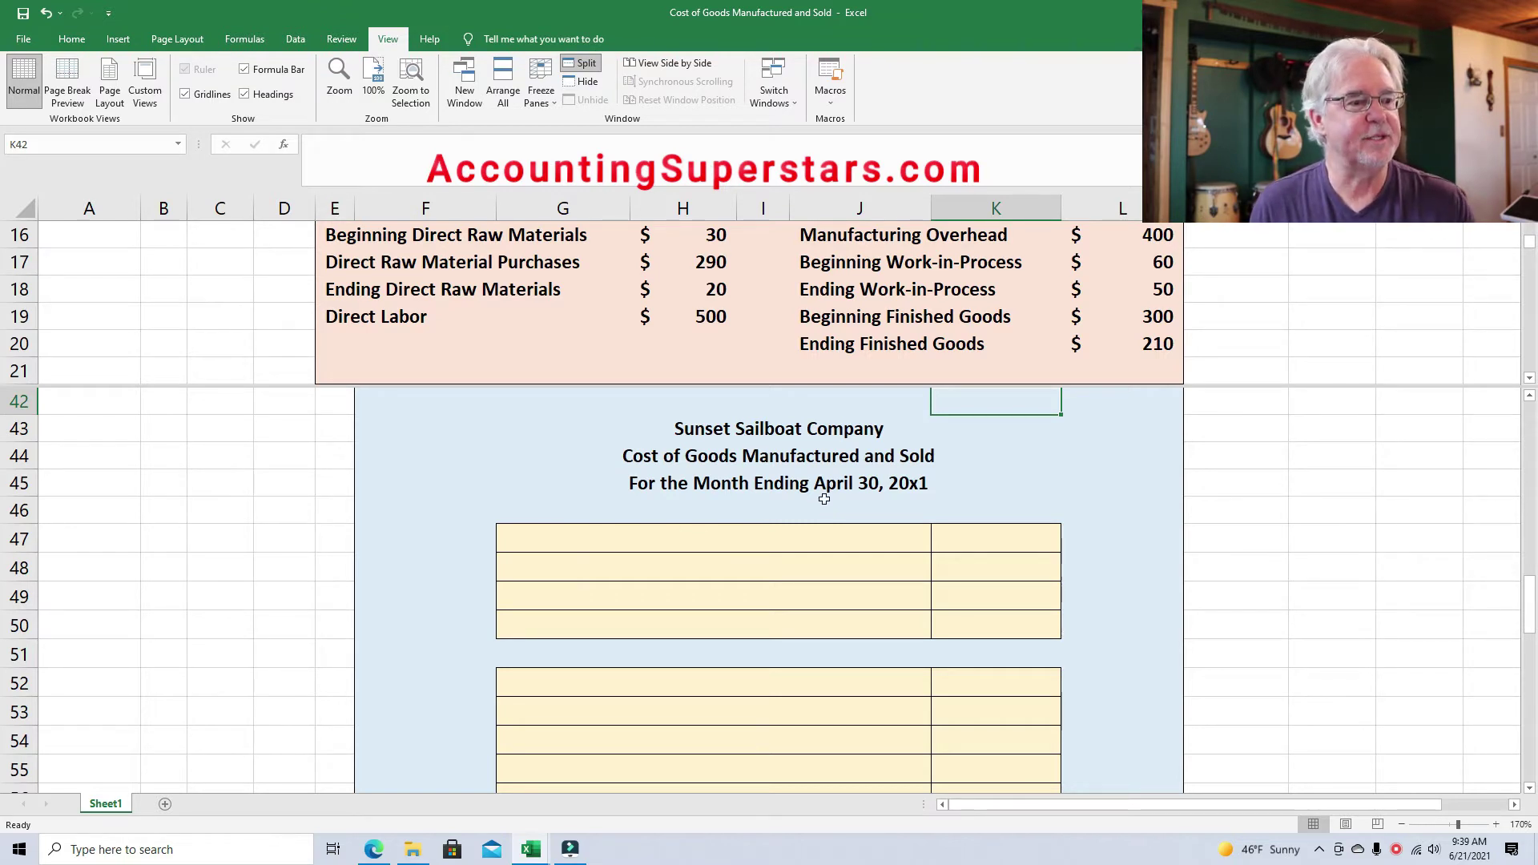
Reveal the Beginning Direct Raw Materials label in G47 and its amount in K47 with a black font.
left_click(634, 450)
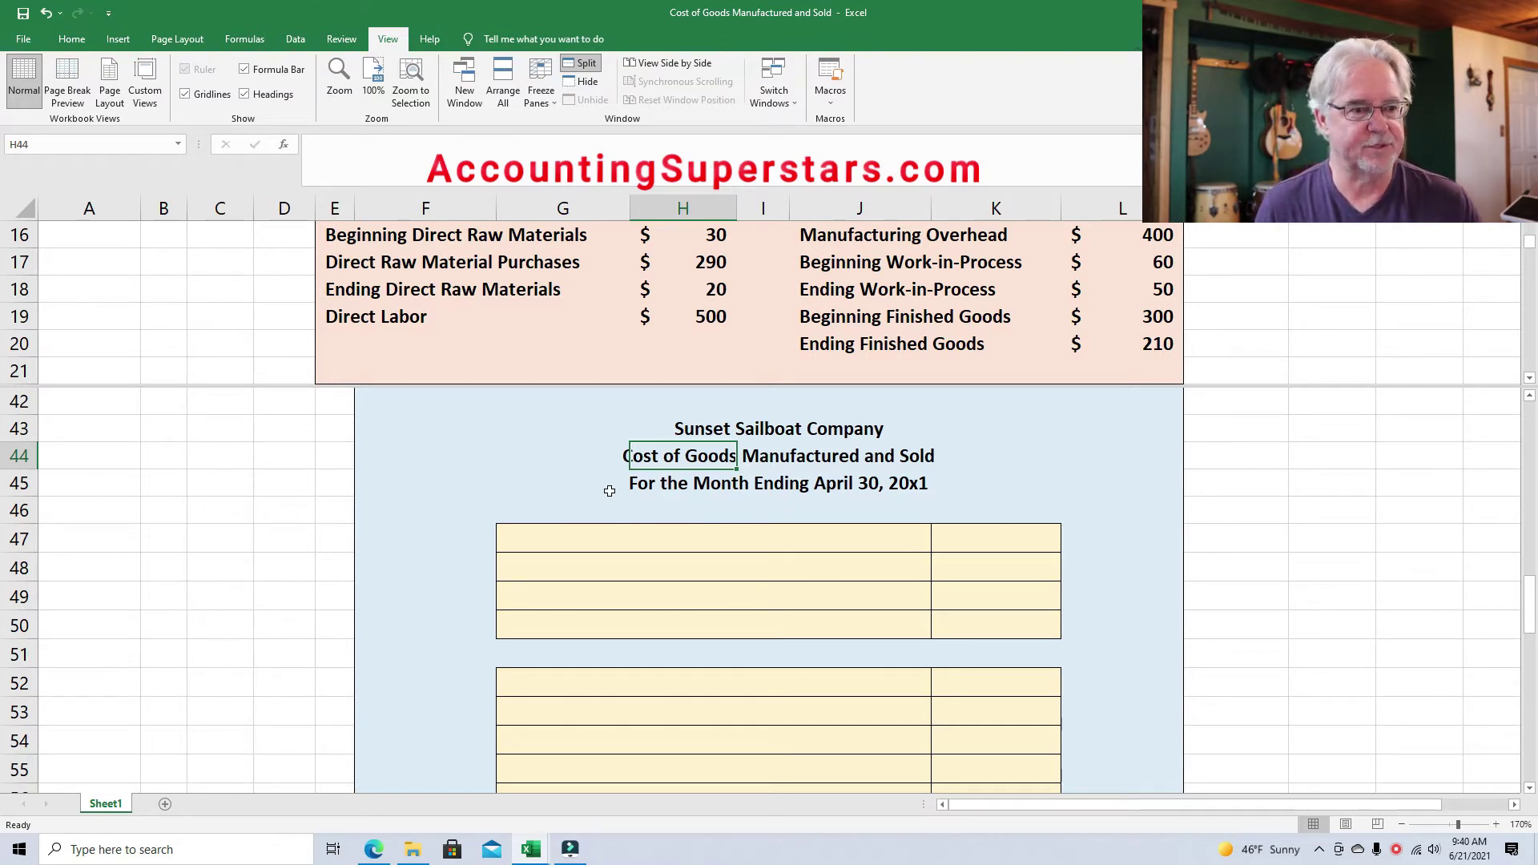
left_click(553, 541)
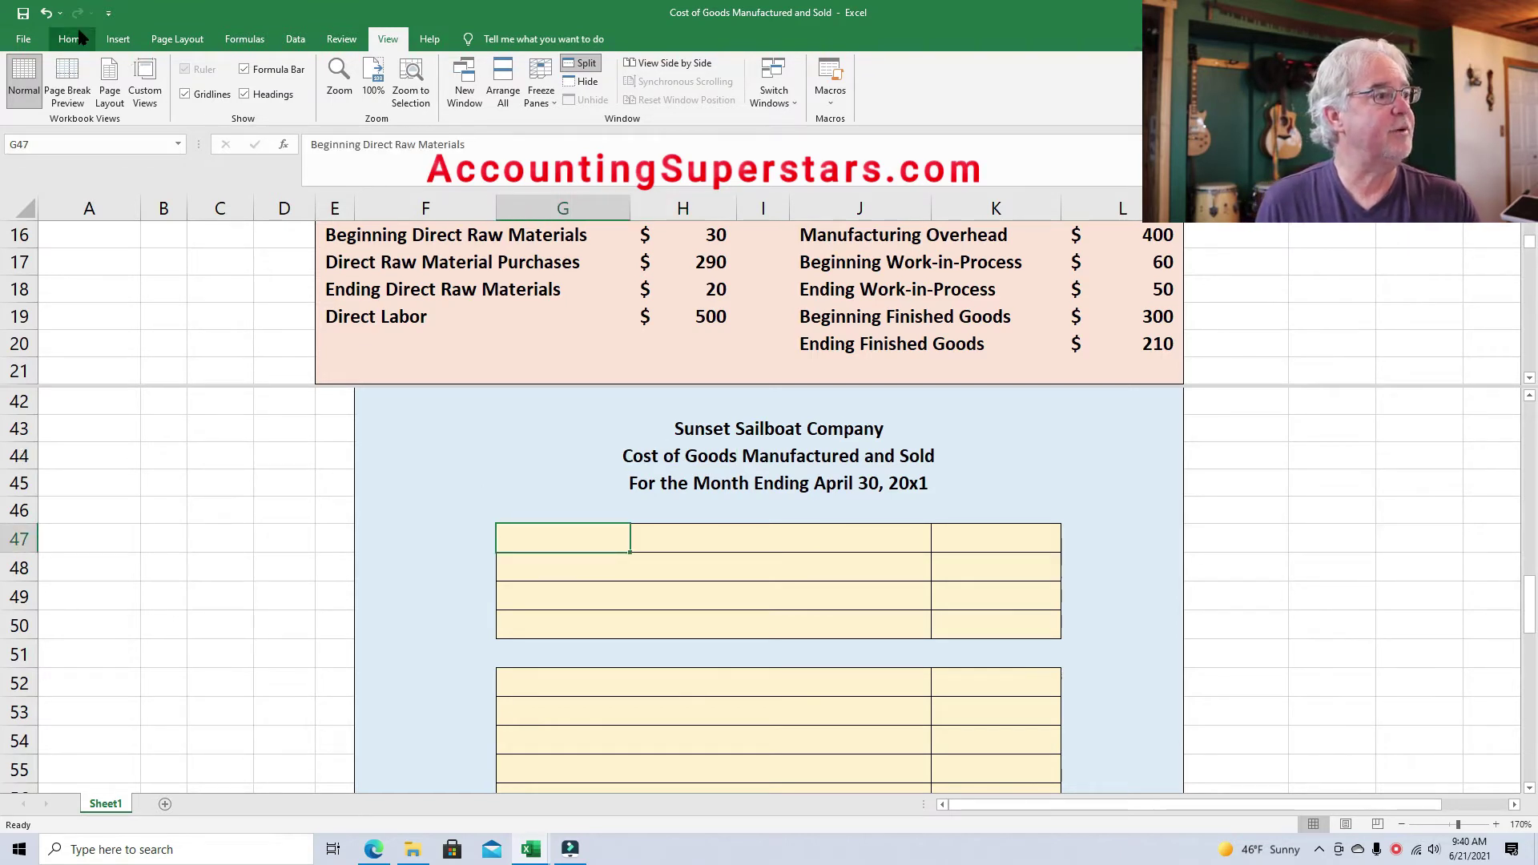
left_click(72, 39)
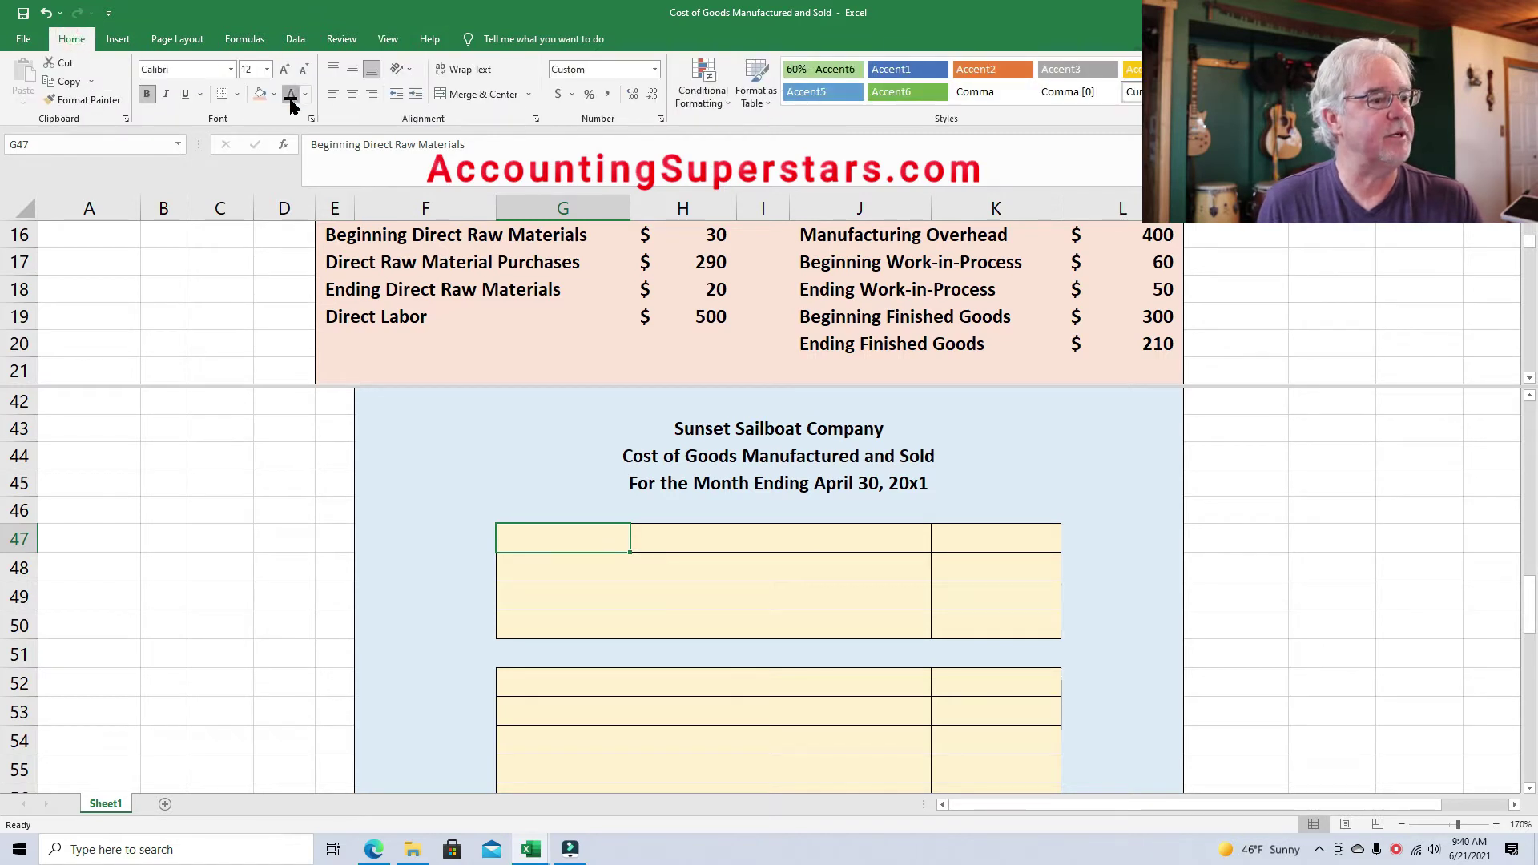
left_click(290, 94)
left_click(965, 531)
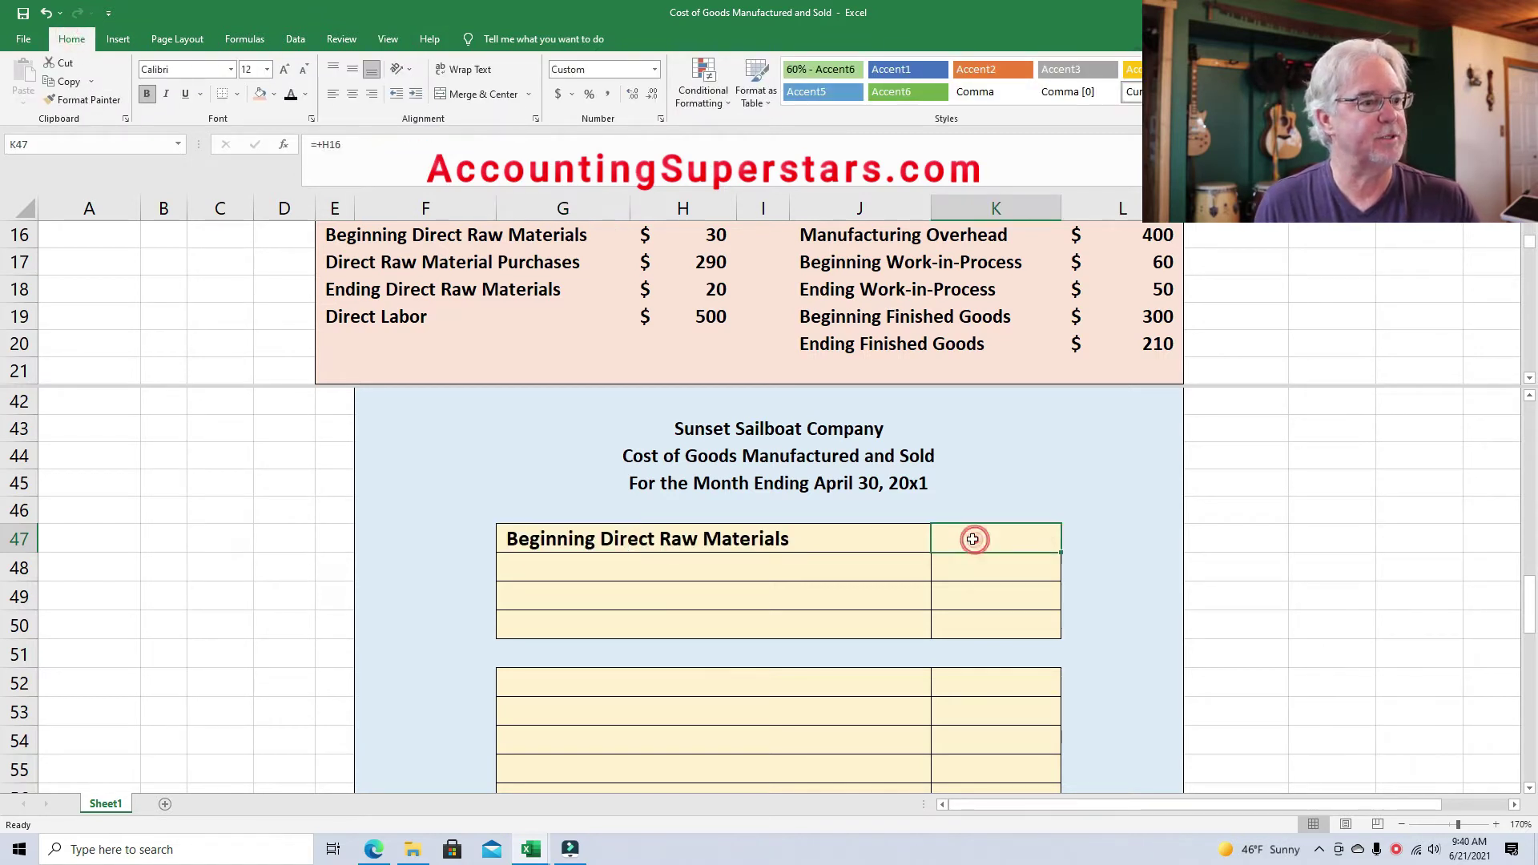
left_click(291, 94)
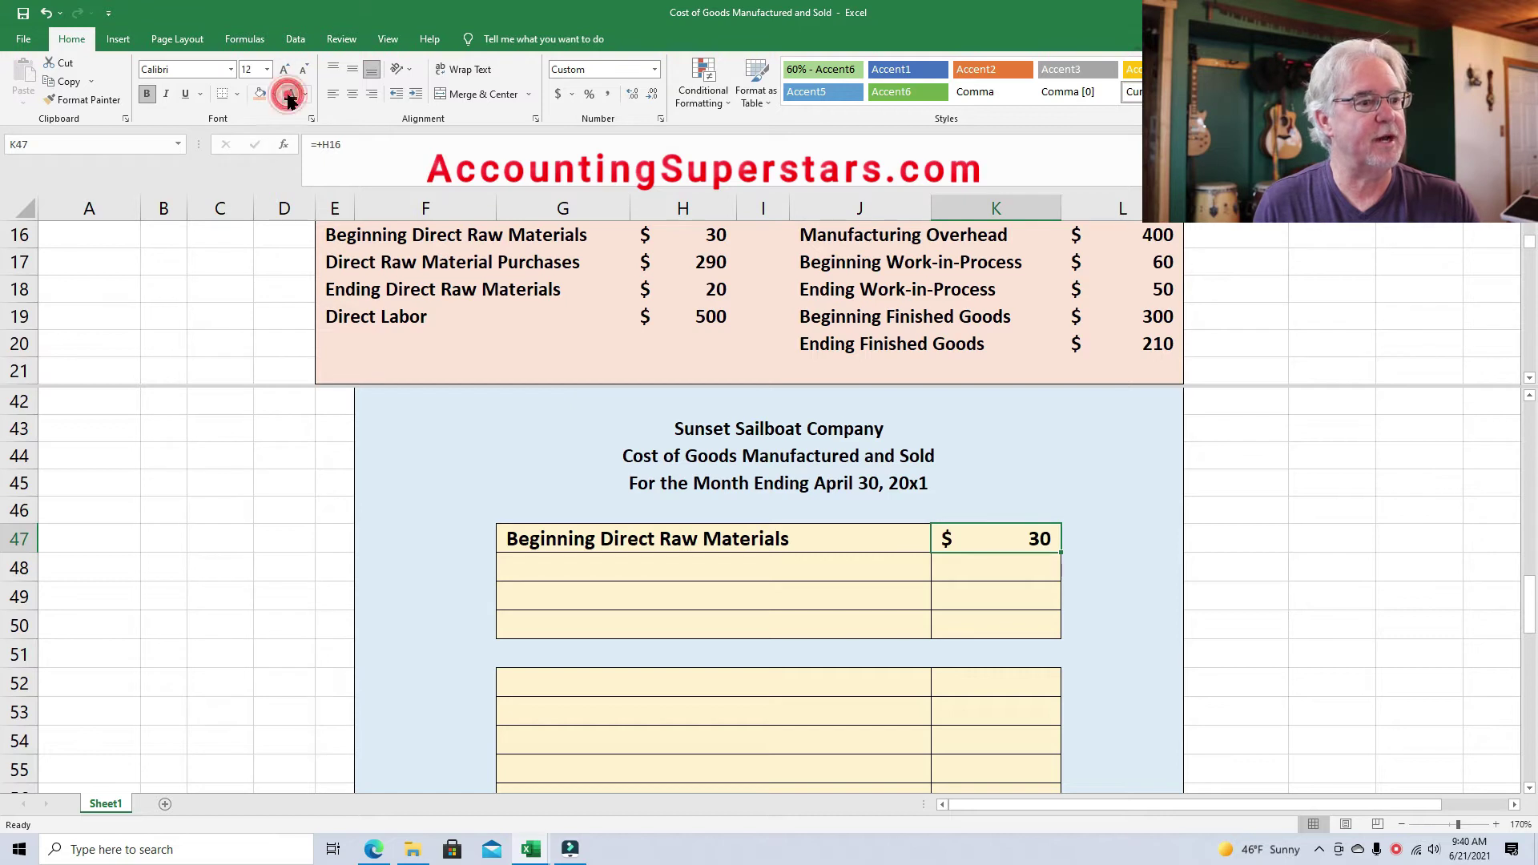
Highlight the Beginning Direct Raw Materials amount in H16 with an orange fill to mark it as used.
left_click(704, 235)
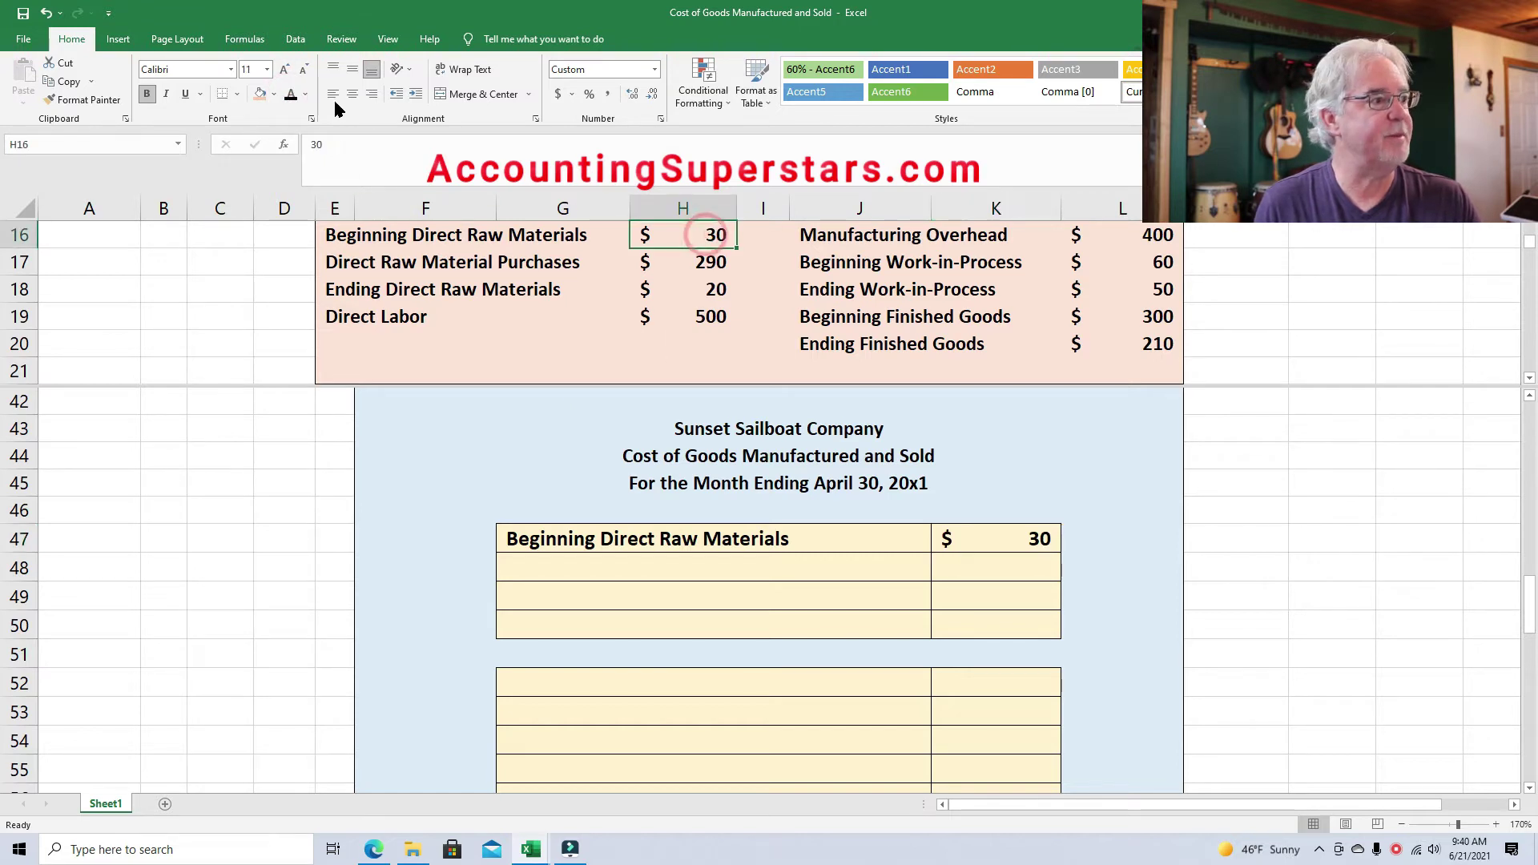
left_click(277, 96)
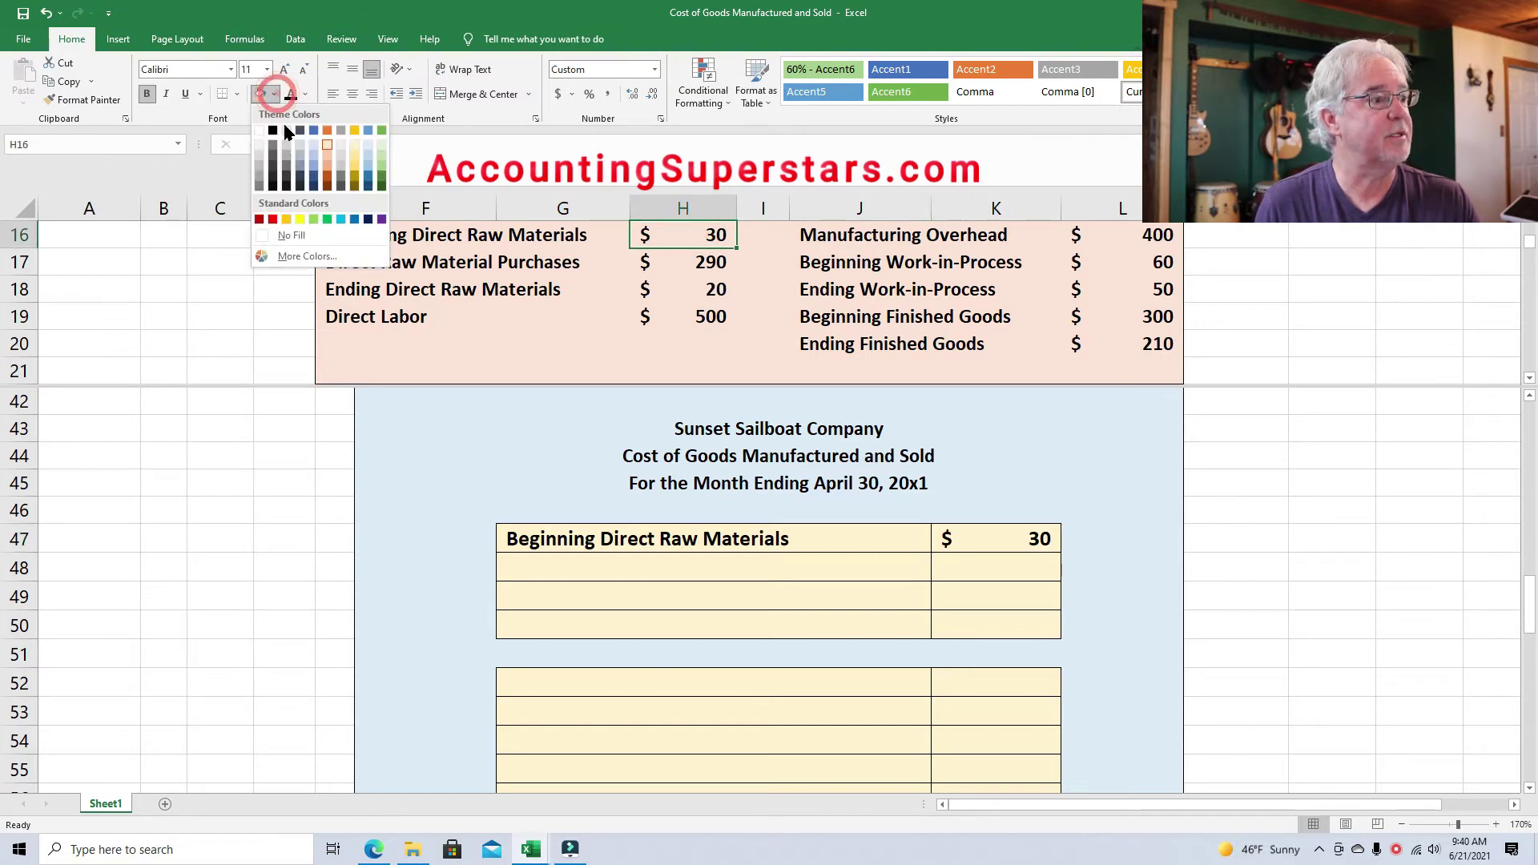
left_click(284, 215)
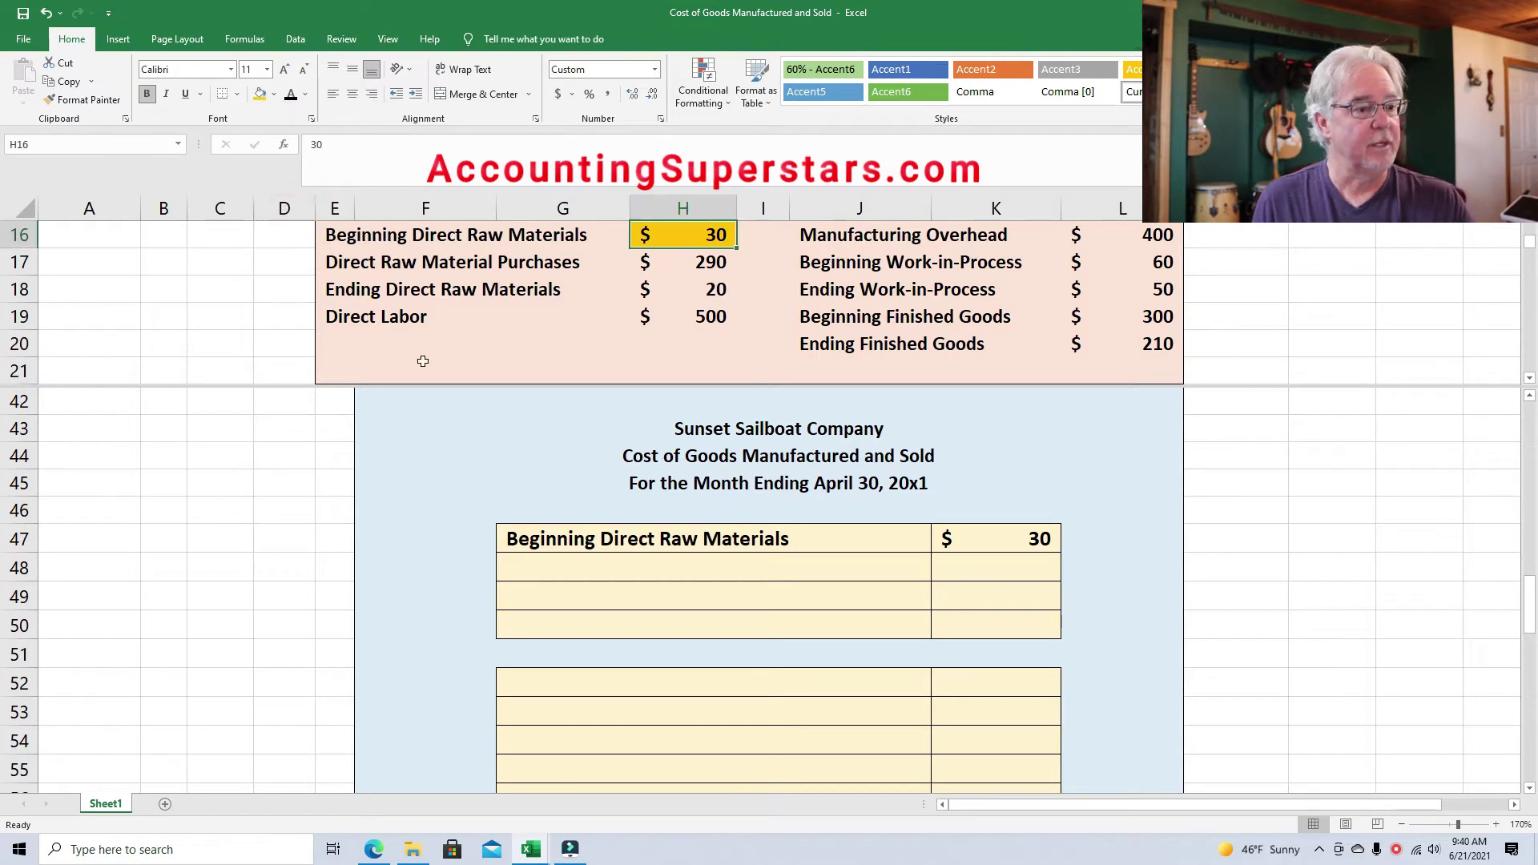
Reveal the Plus Direct Raw Material Purchases label in G48 and amount in K48 in black, and fill source amount H17 orange.
left_click(565, 567)
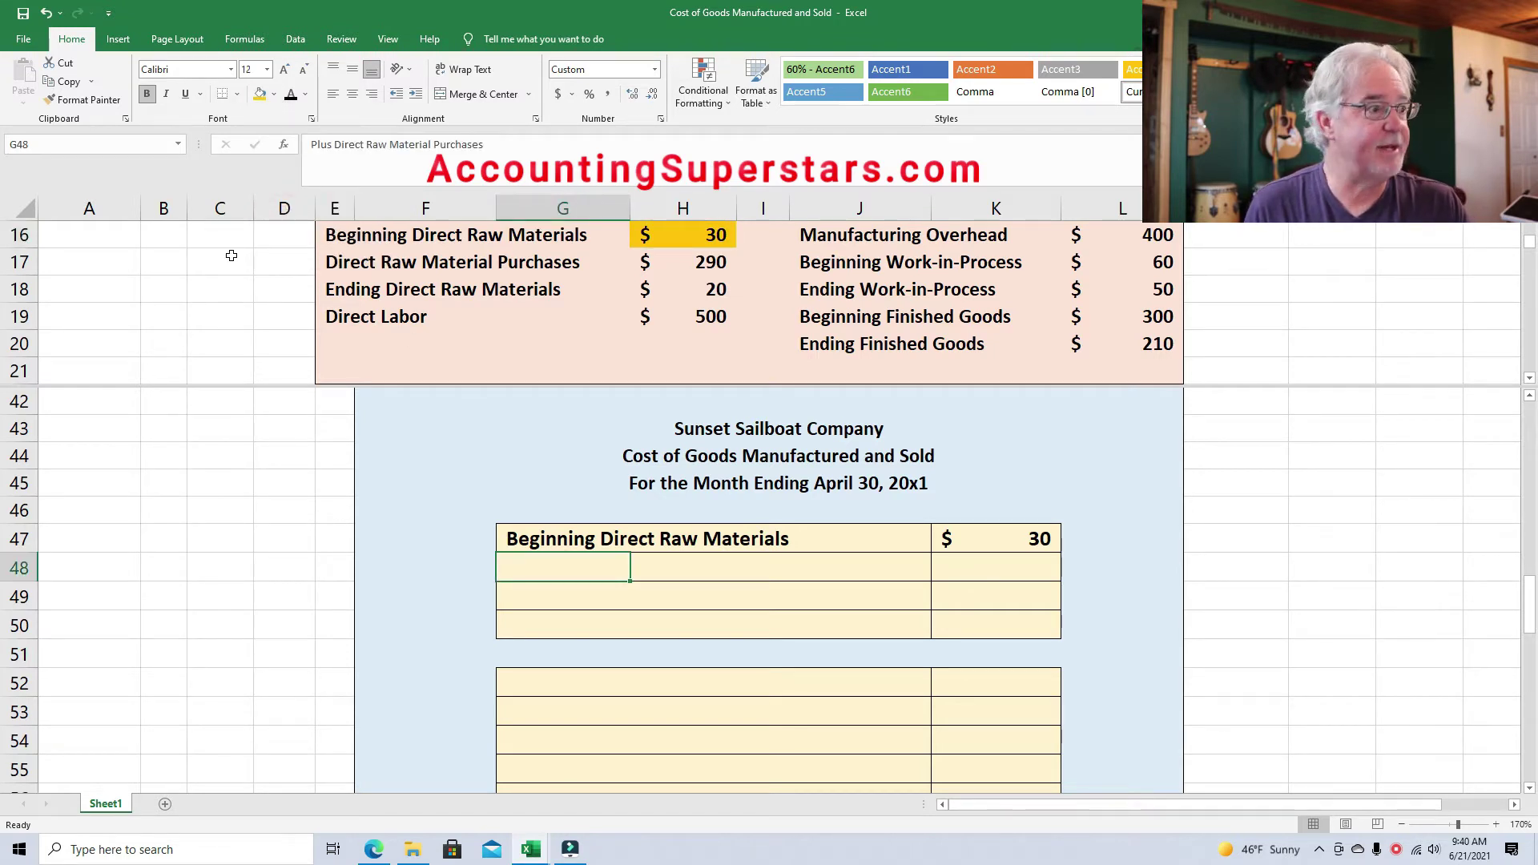
left_click(294, 94)
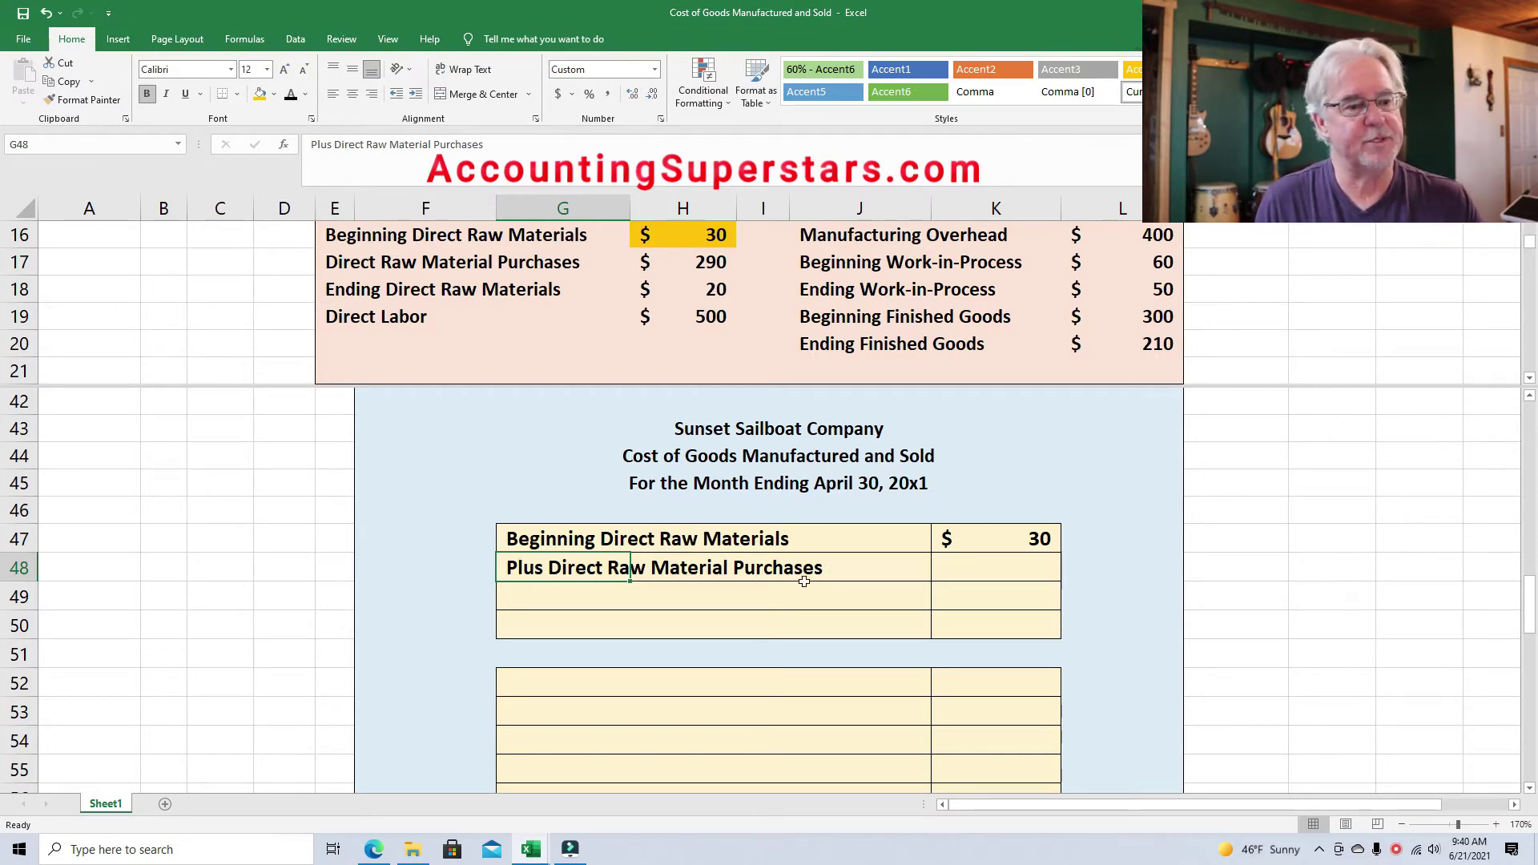
left_click(983, 578)
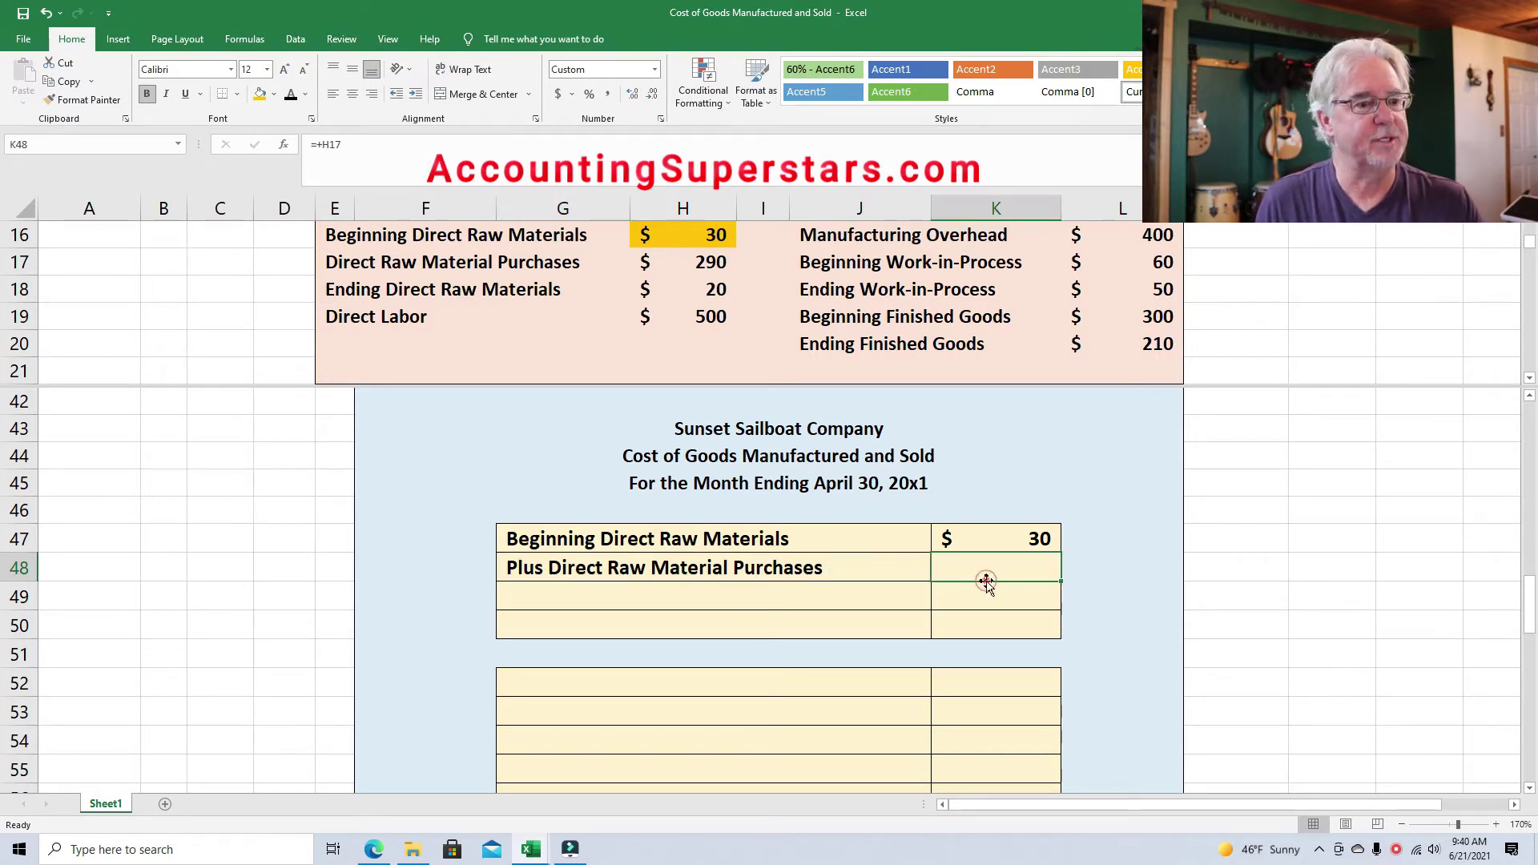
left_click(685, 267)
left_click(259, 94)
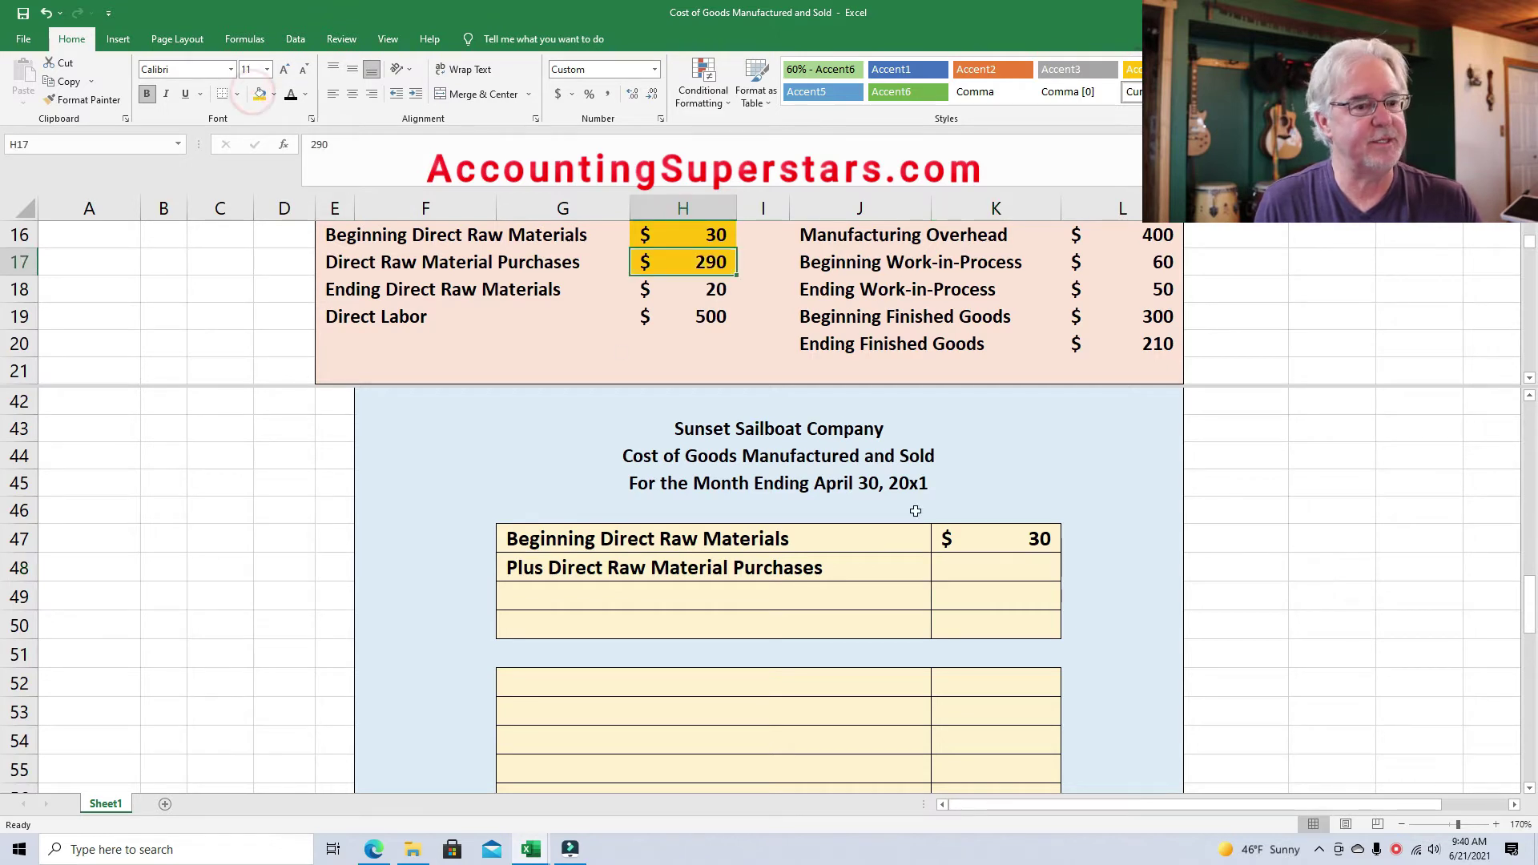
left_click(999, 570)
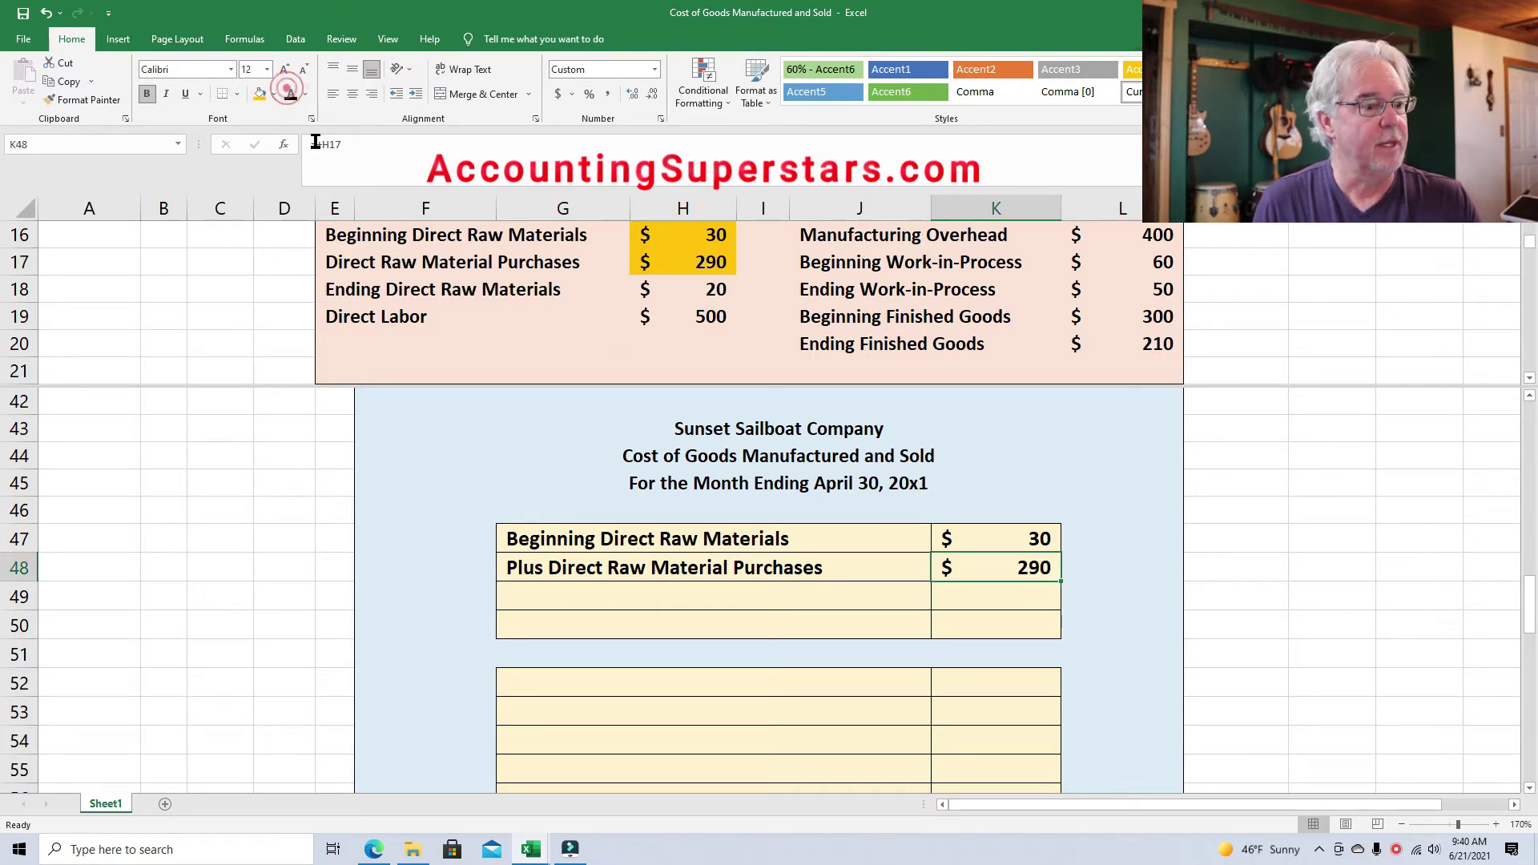
Reveal the Less Ending Direct Raw Material Inventory label in G49 and amount in K49 in black, and fill source amount H18 orange.
left_click(531, 592)
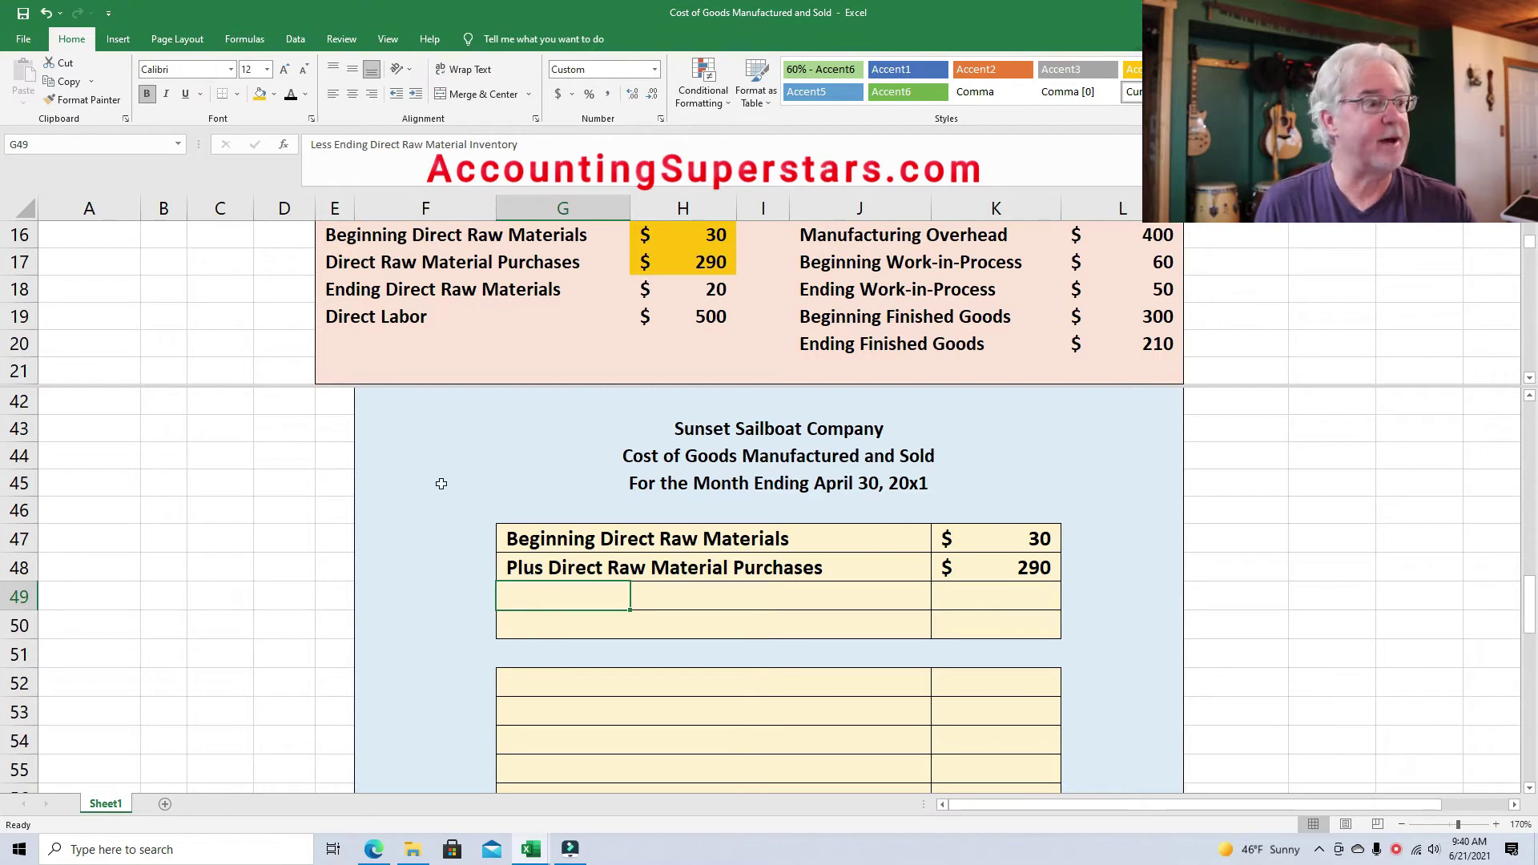
left_click(290, 94)
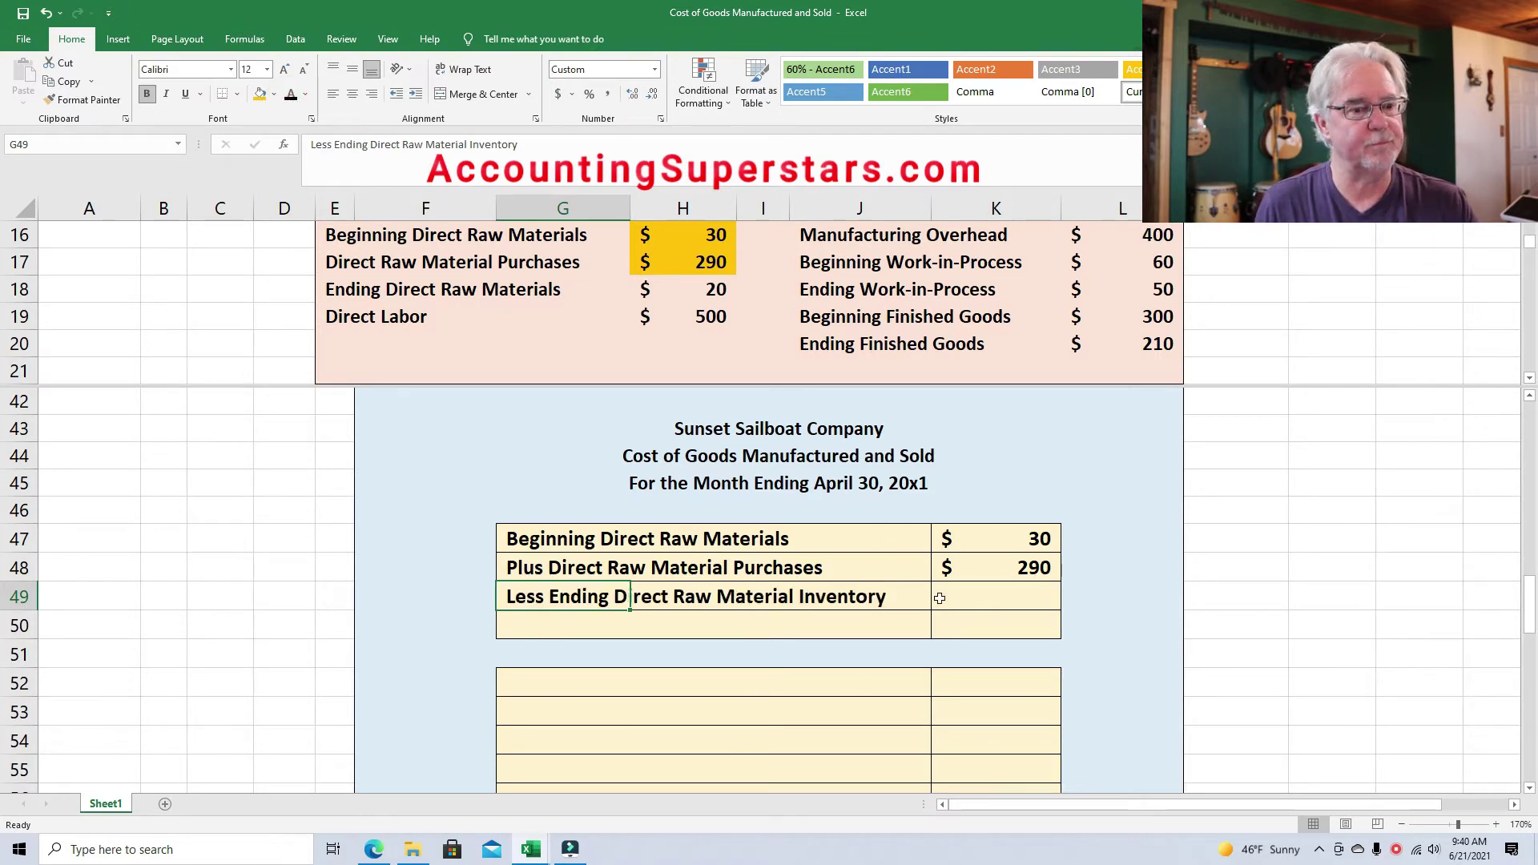
left_click(1048, 604)
left_click(291, 94)
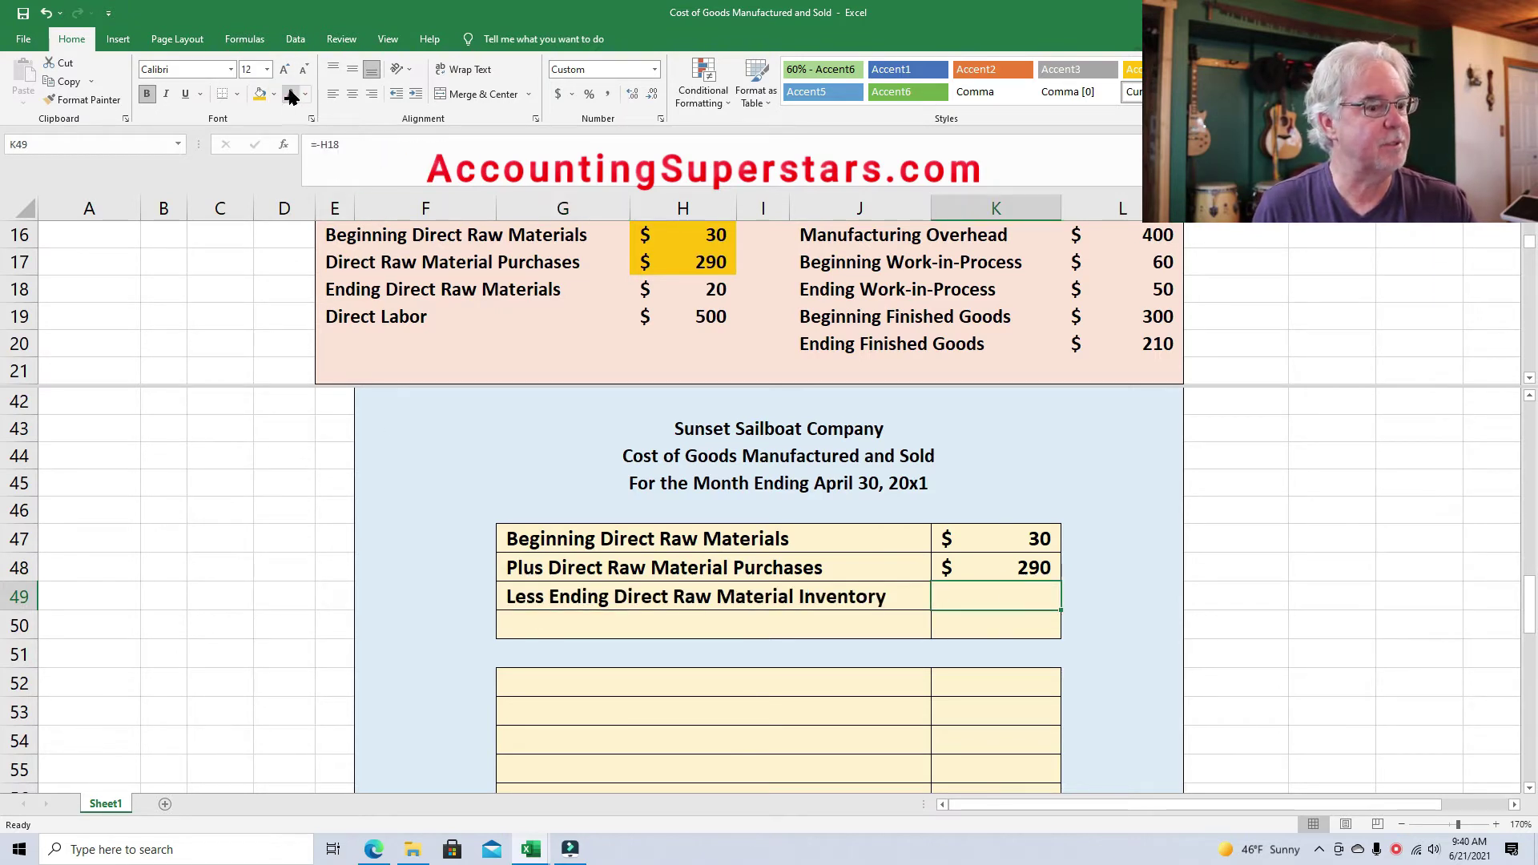
left_click(703, 284)
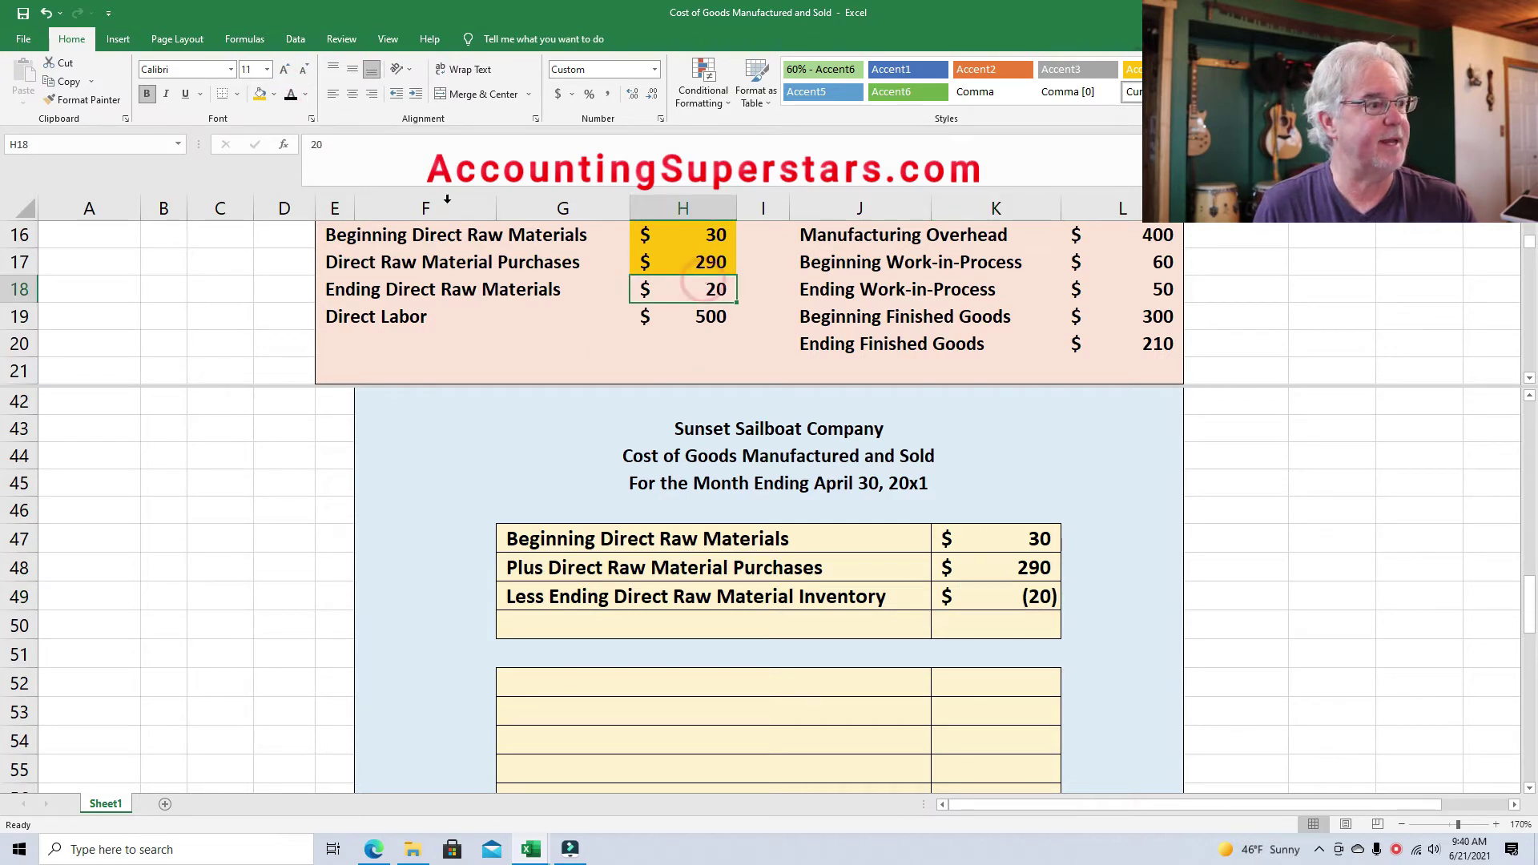
left_click(259, 93)
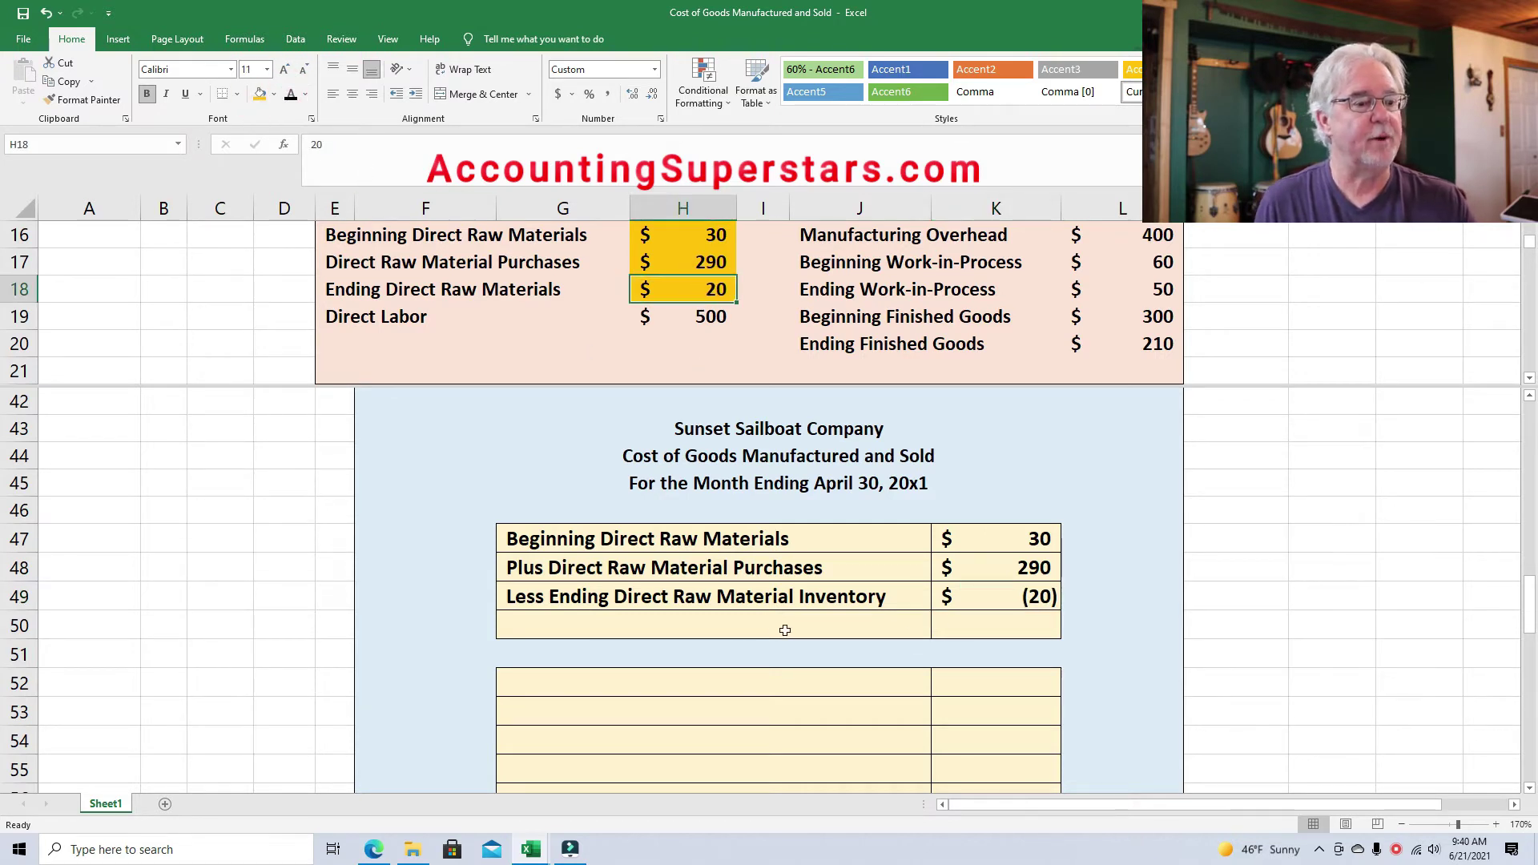
Reveal the Equals Cost of Direct Raw Materials Used label in G50 and its total in K50 with a black font.
left_click(577, 625)
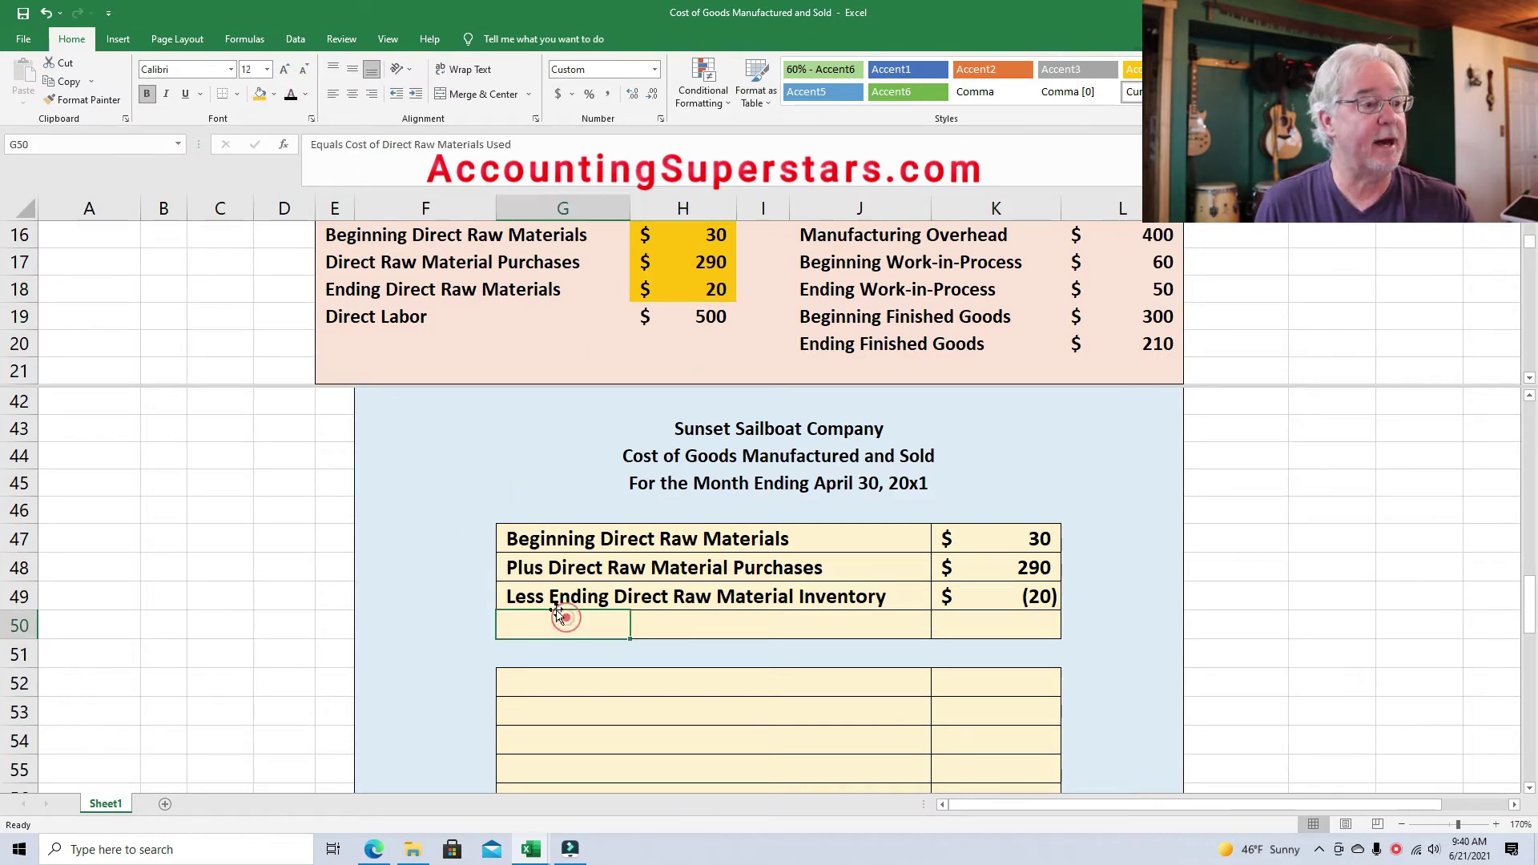
left_click(290, 94)
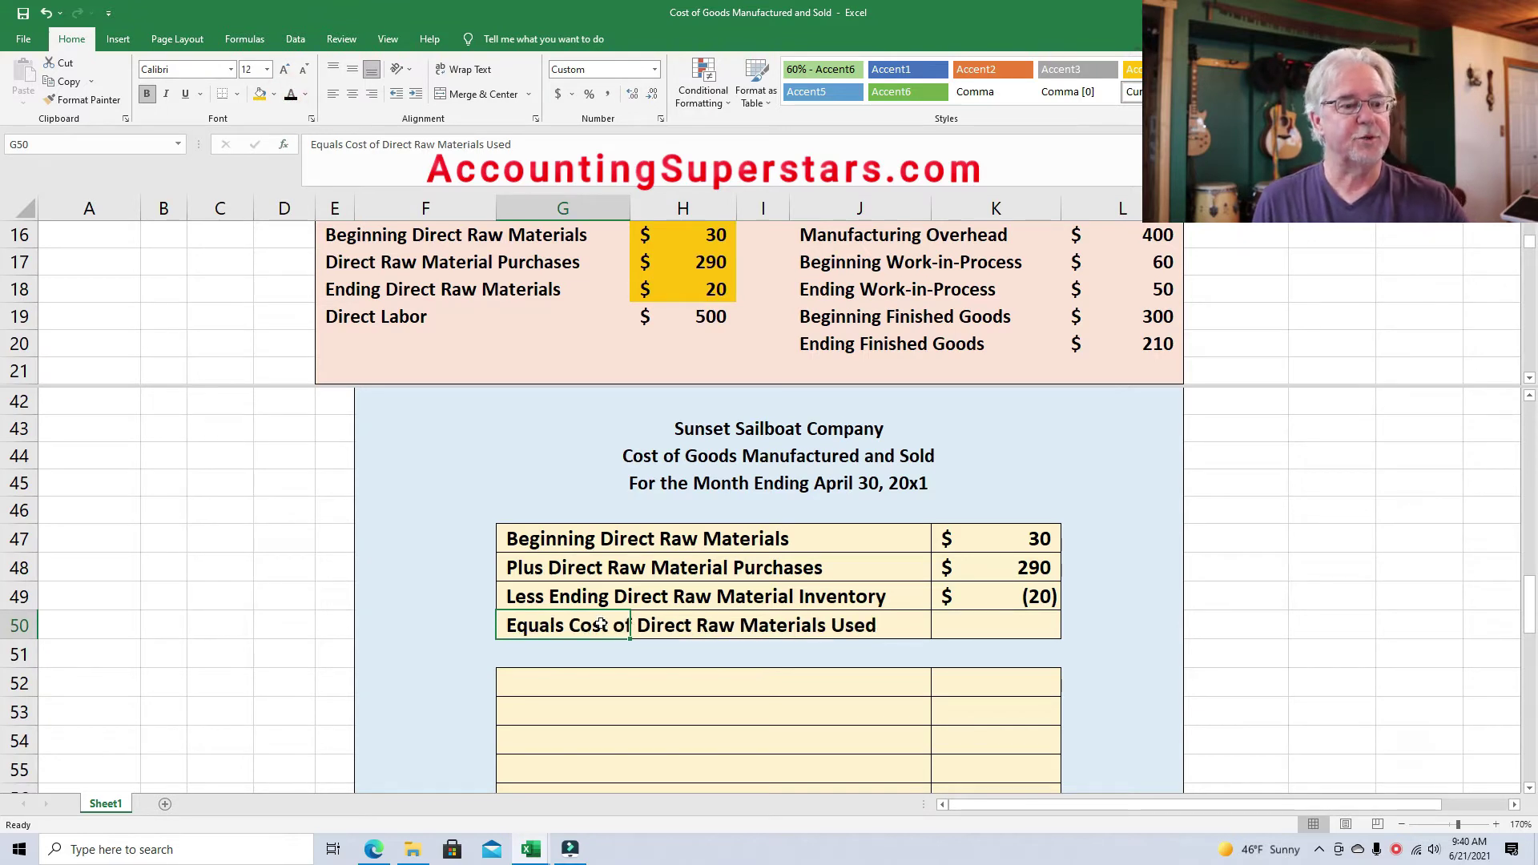
left_click(1011, 625)
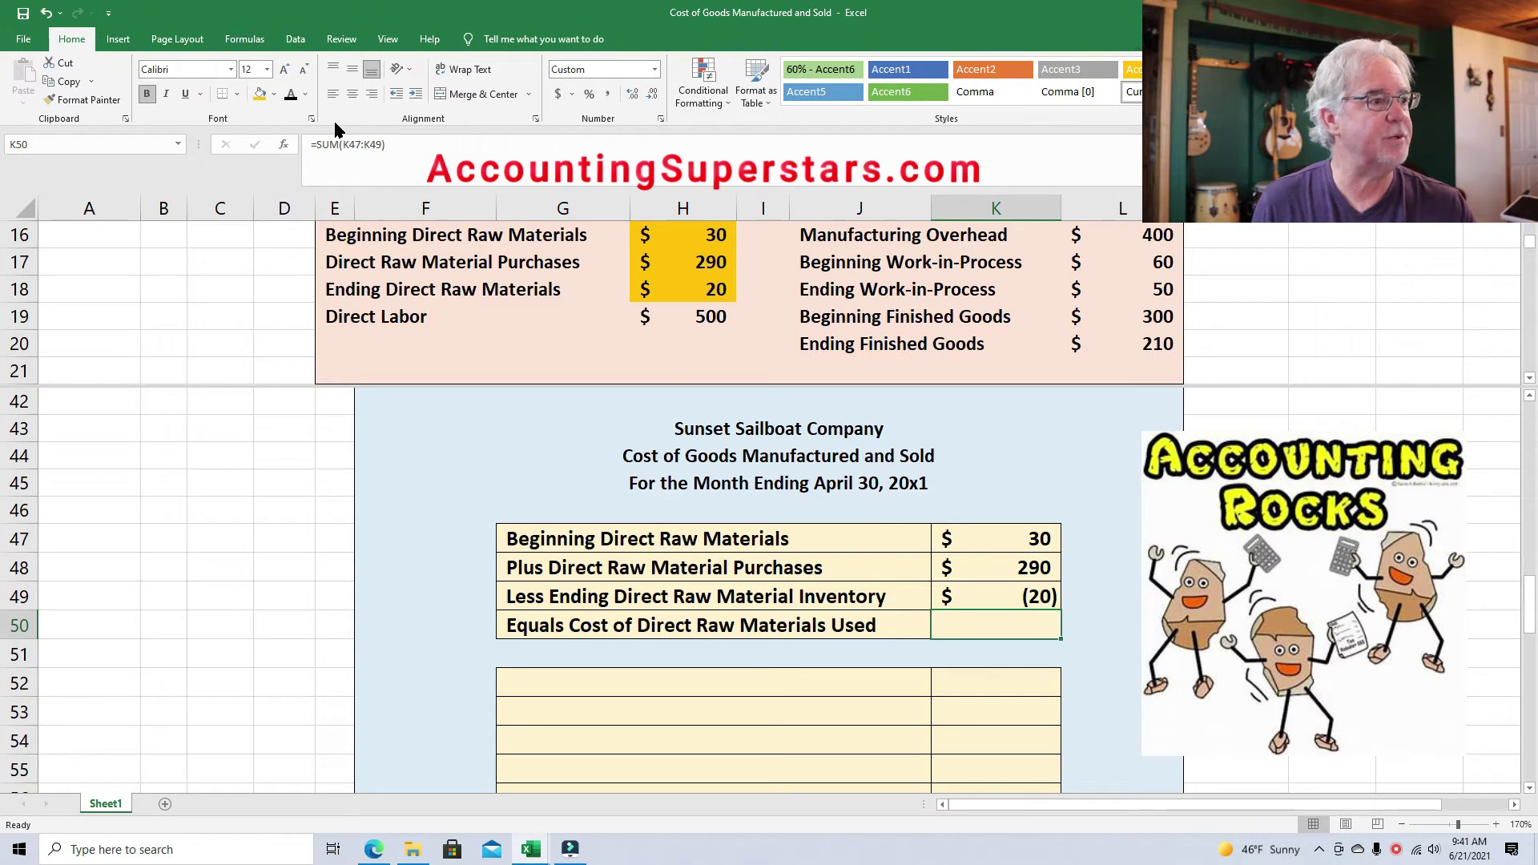
left_click(990, 535)
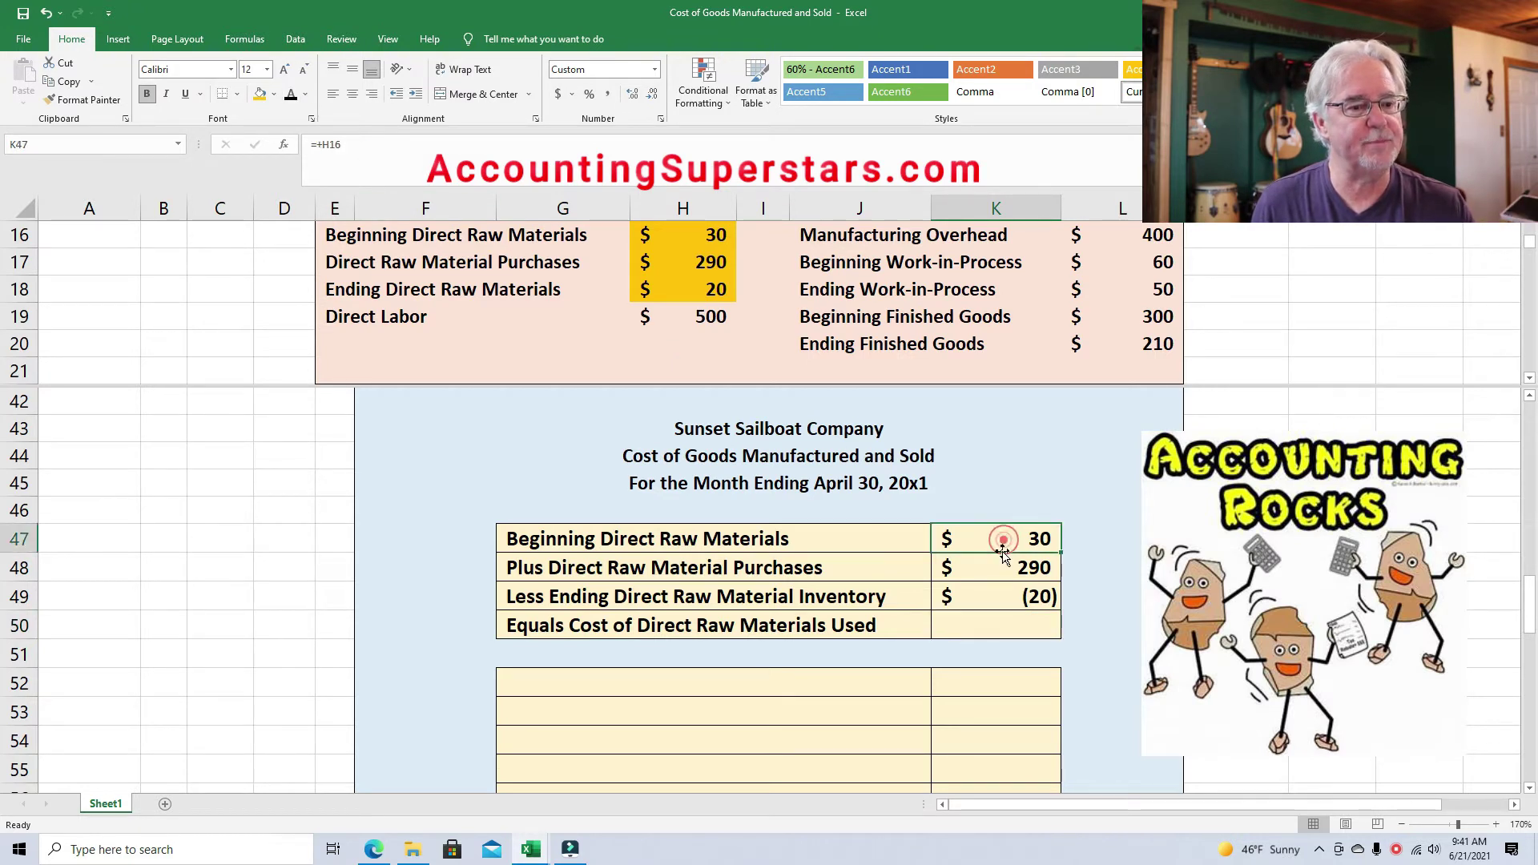
left_click(1007, 571)
left_click(1007, 602)
left_click(1013, 620)
left_click(290, 94)
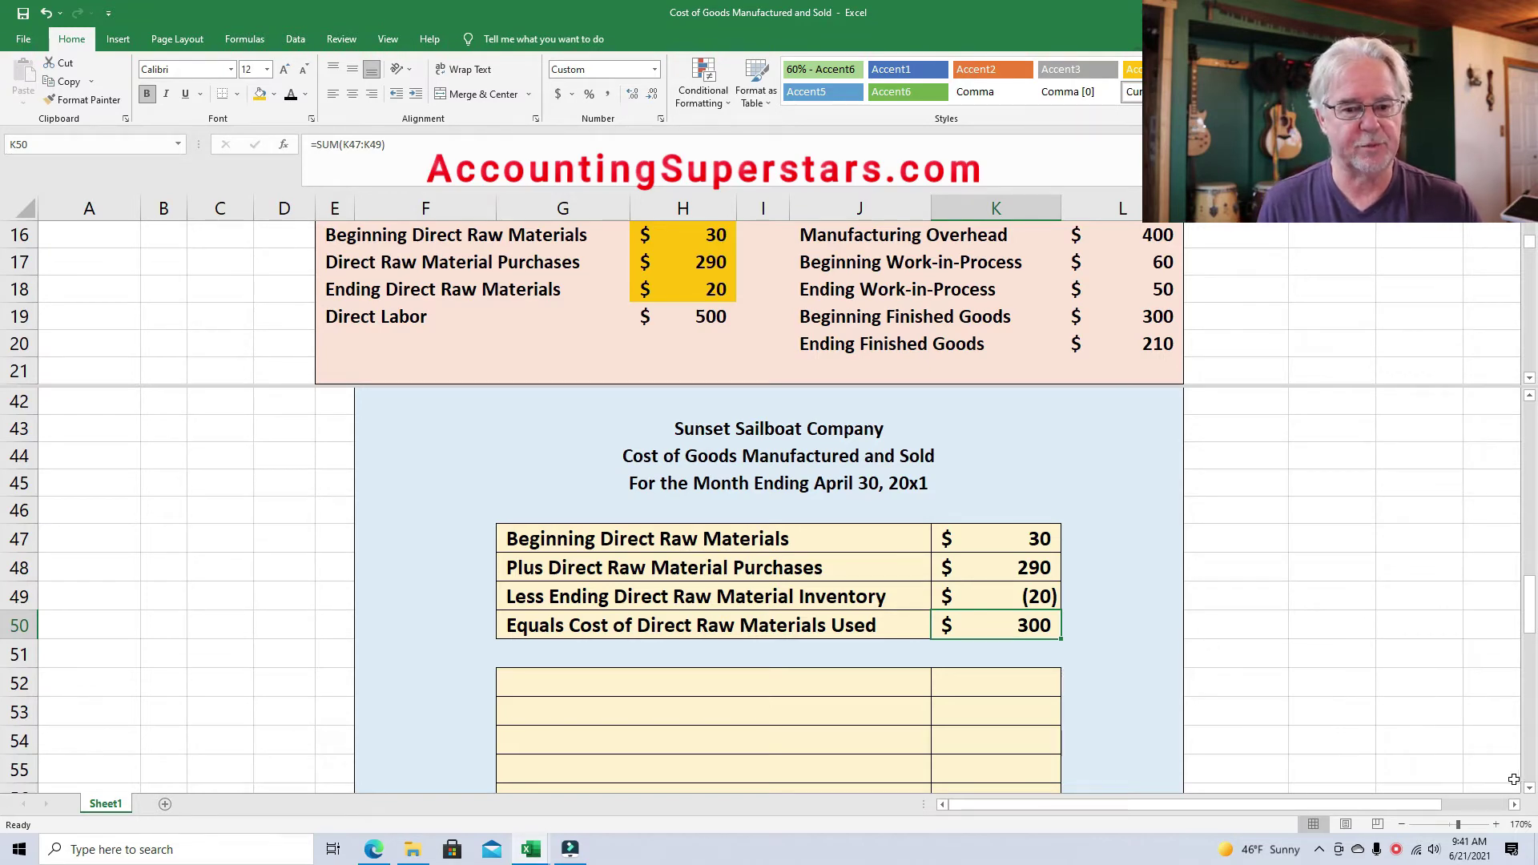
Reveal the Beginning Work-in-Process label in G52 and amount in K52 in black, and fill source amount L17 orange.
left_click(1529, 789)
left_click(1529, 789)
left_click(1529, 789)
left_click(1530, 789)
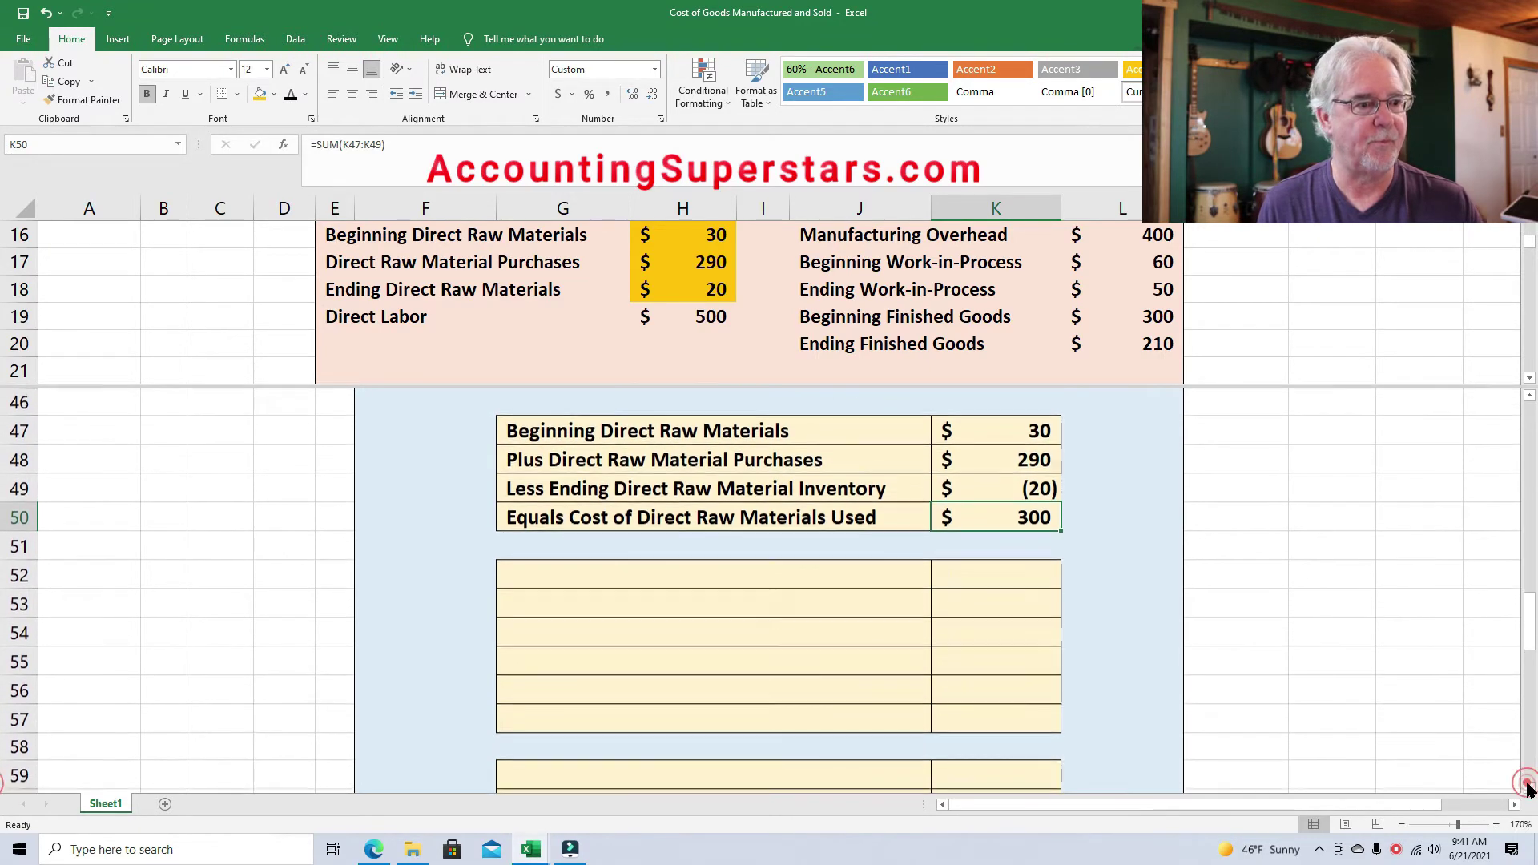
left_click(1529, 789)
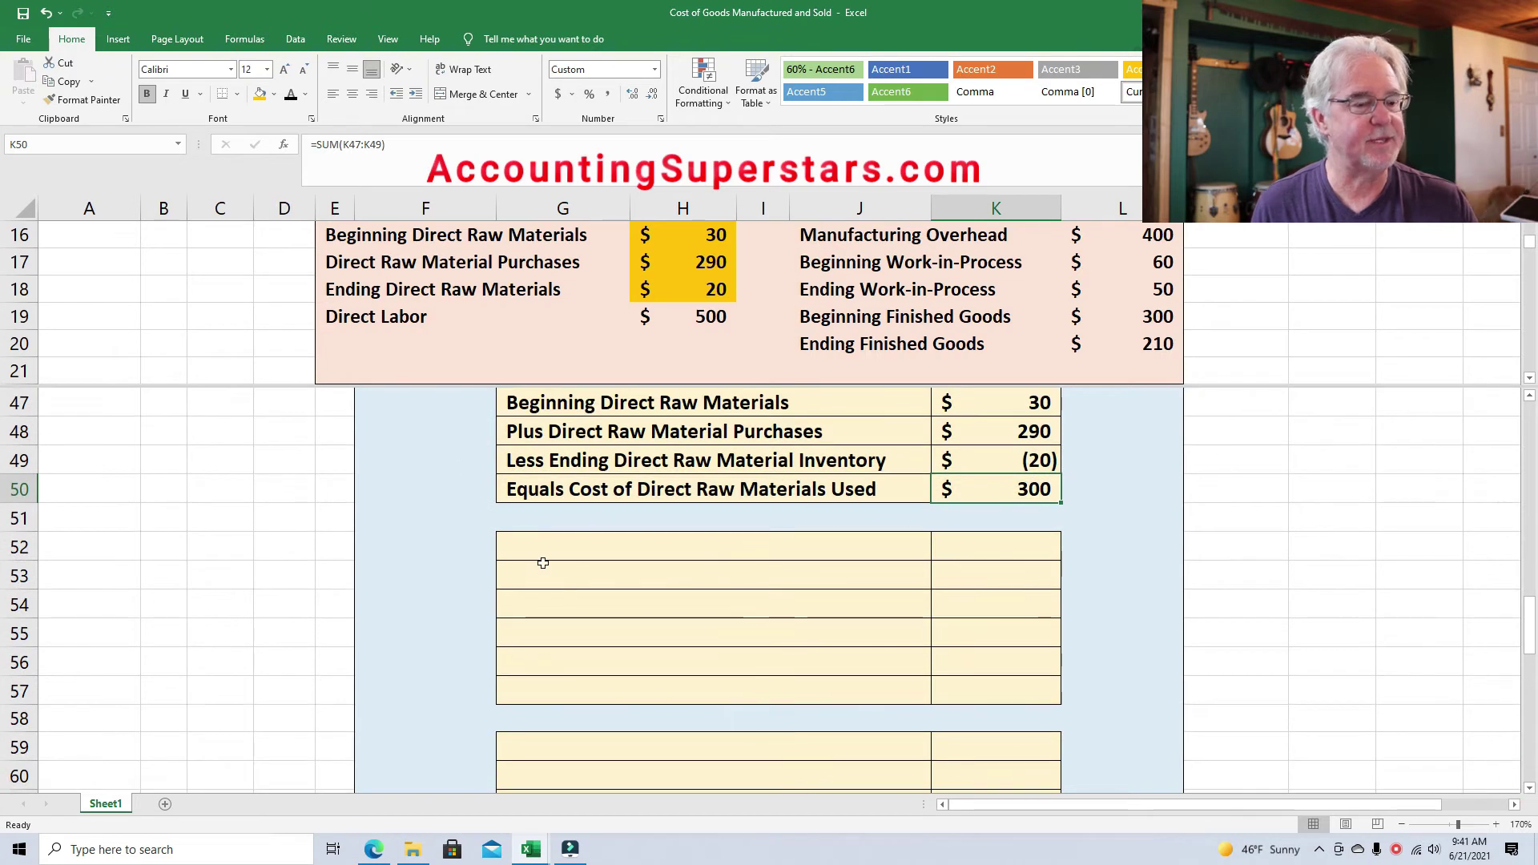
left_click(539, 548)
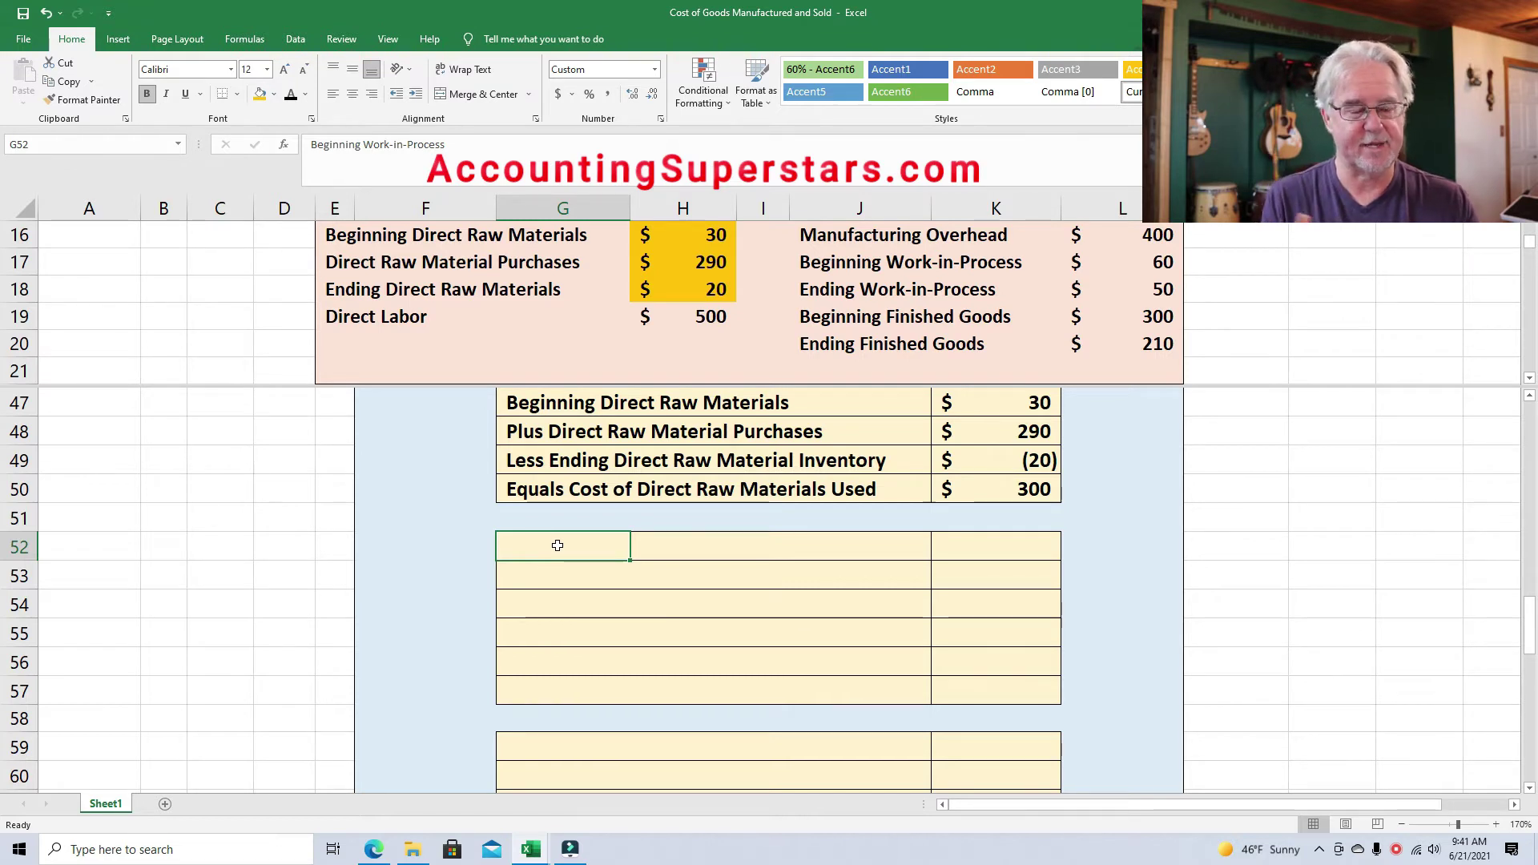
left_click(290, 94)
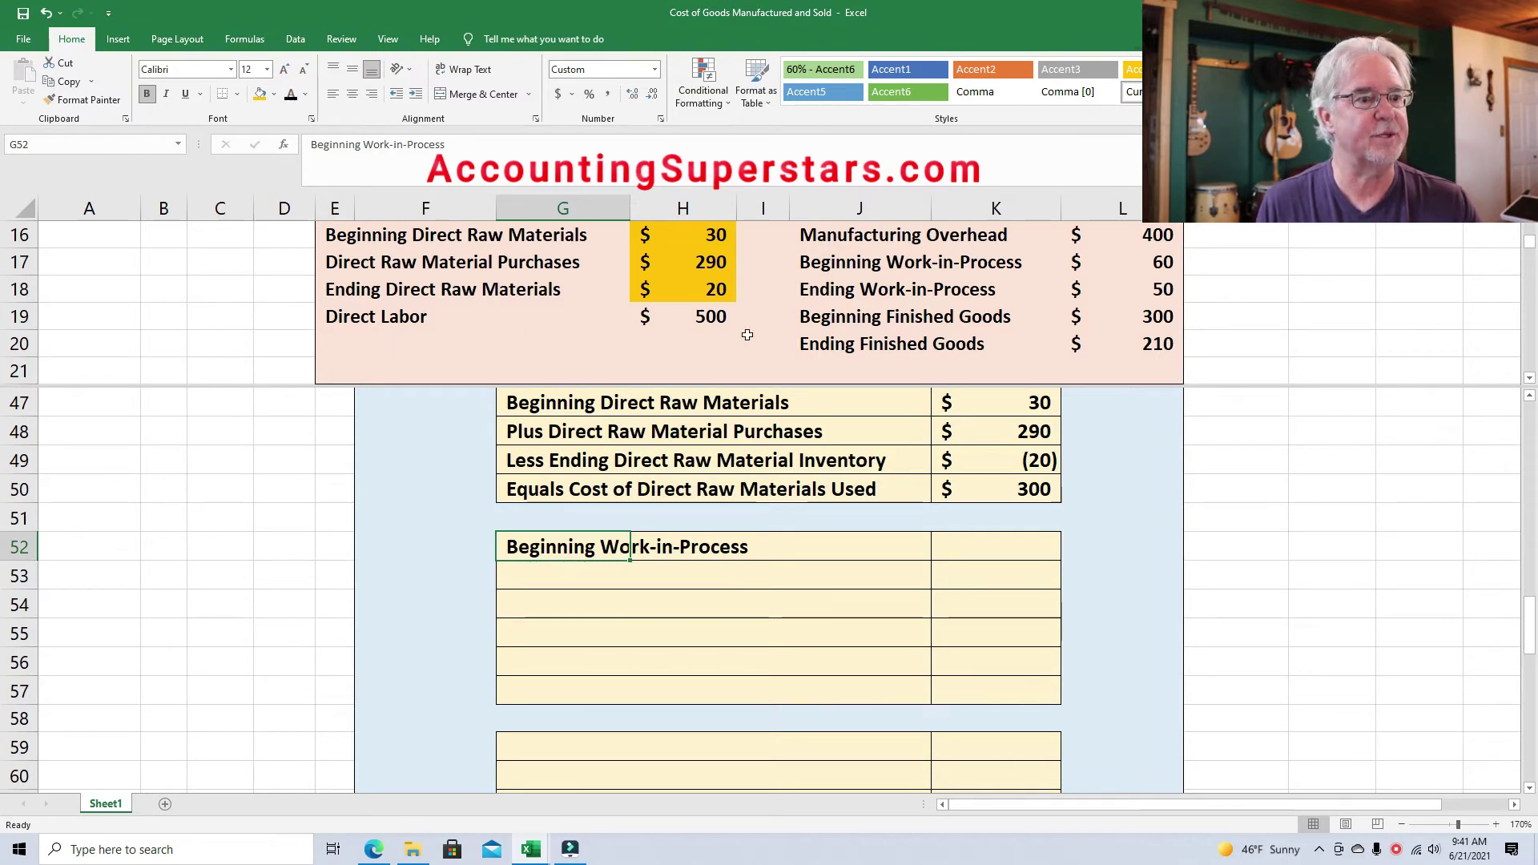
left_click(1105, 259)
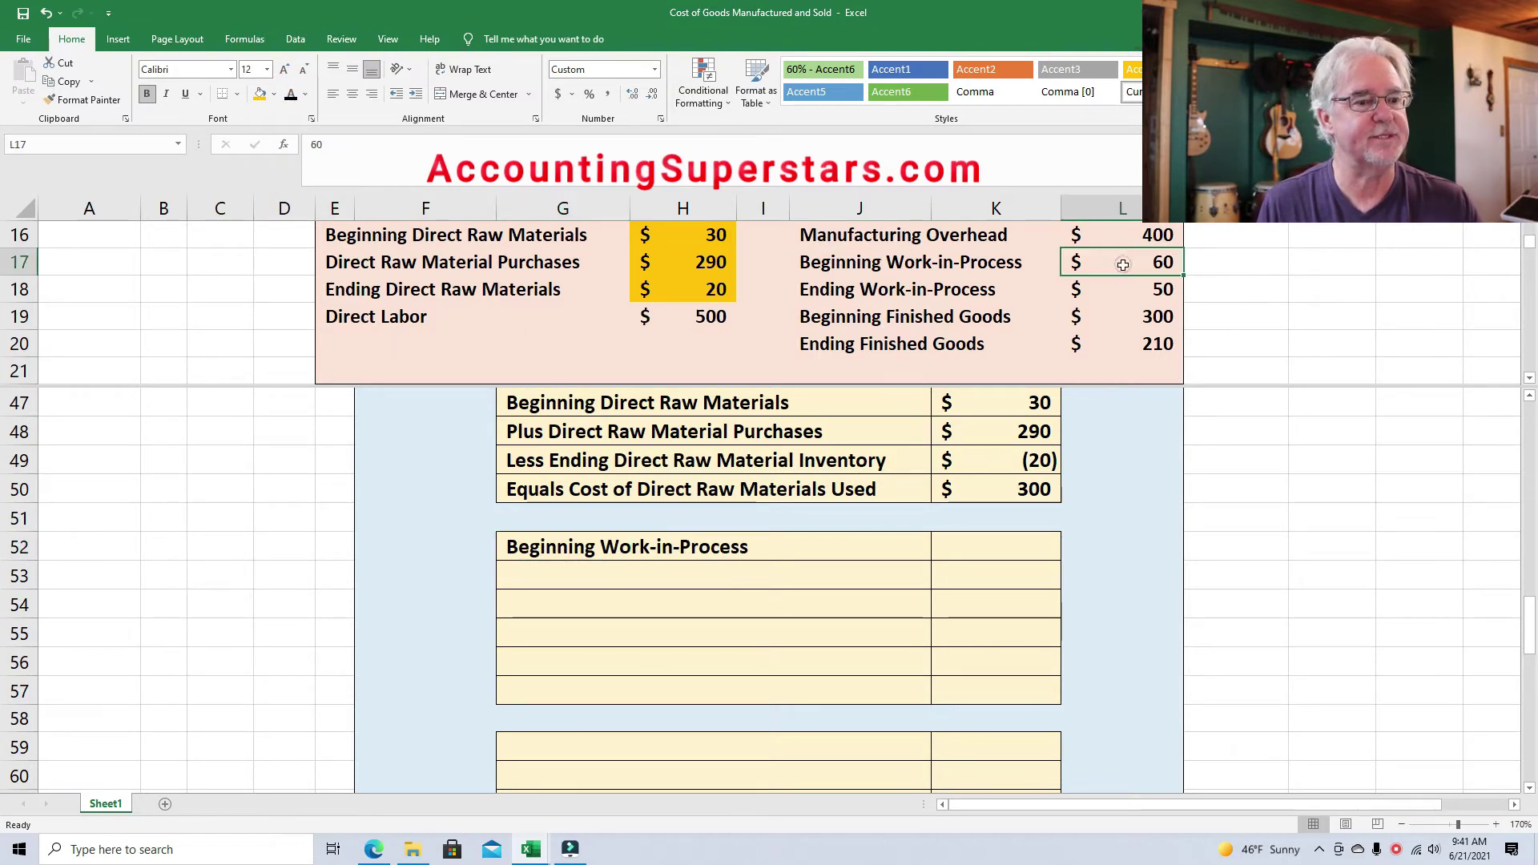
left_click(260, 93)
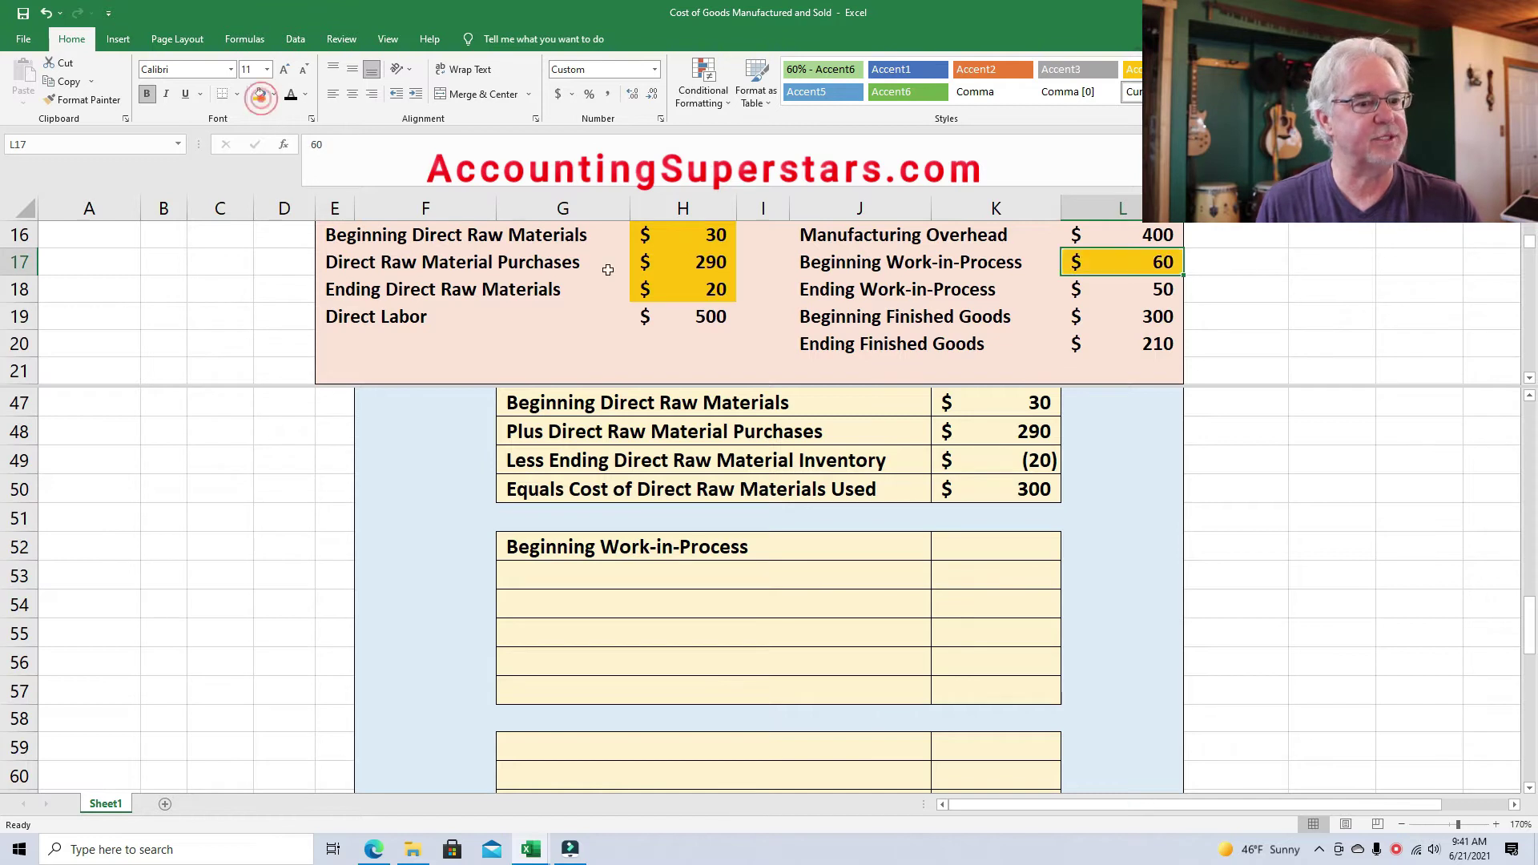
left_click(996, 546)
left_click(291, 94)
Reveal the Plus Direct Raw Materials Used label in G53 and amount in K53 in black, and fill both K50 and K53 light green.
left_click(579, 576)
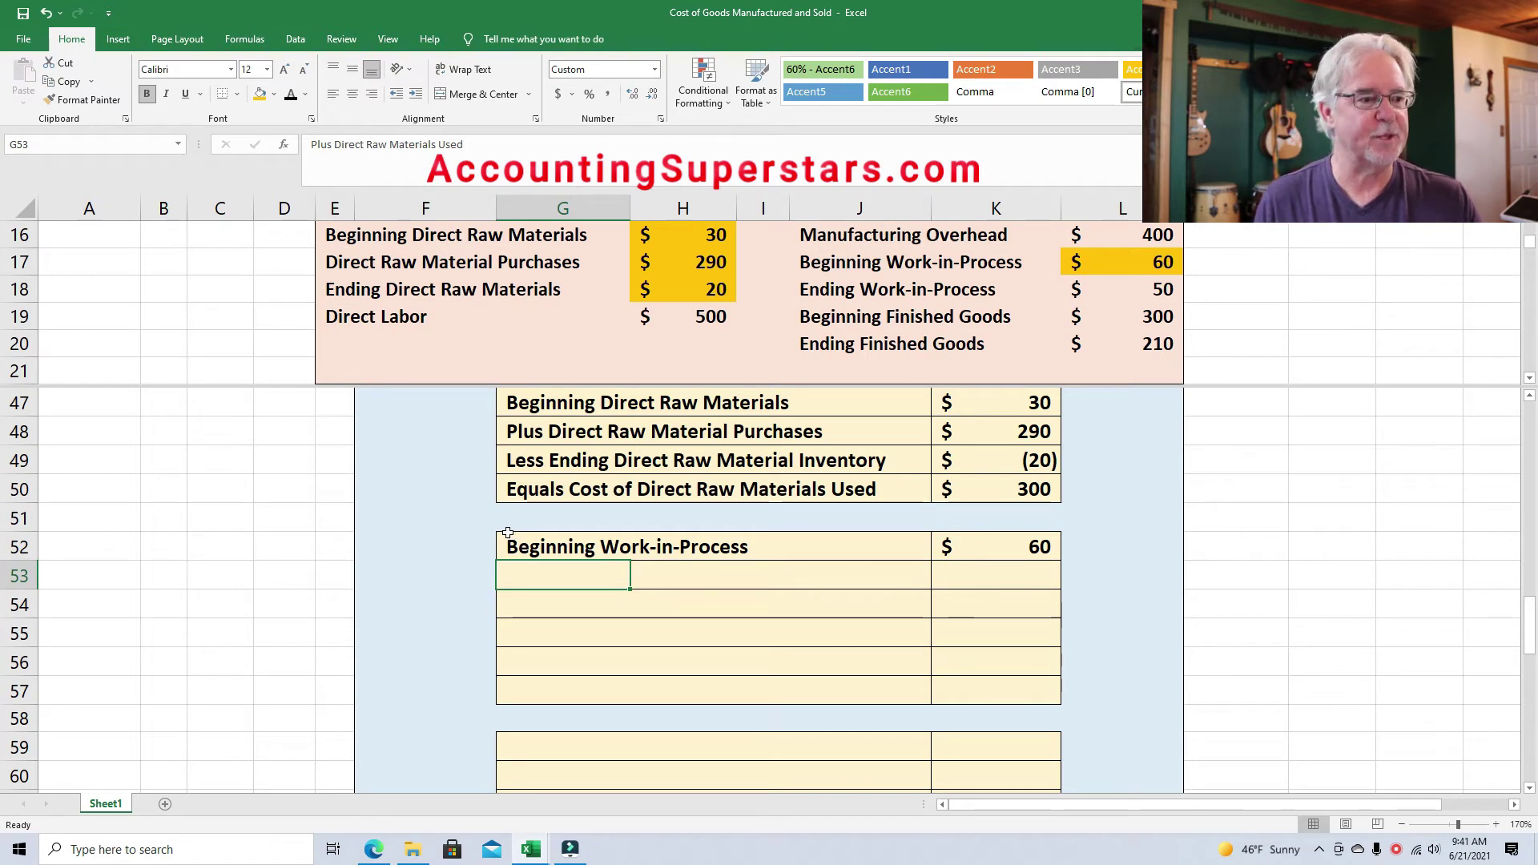
left_click(291, 94)
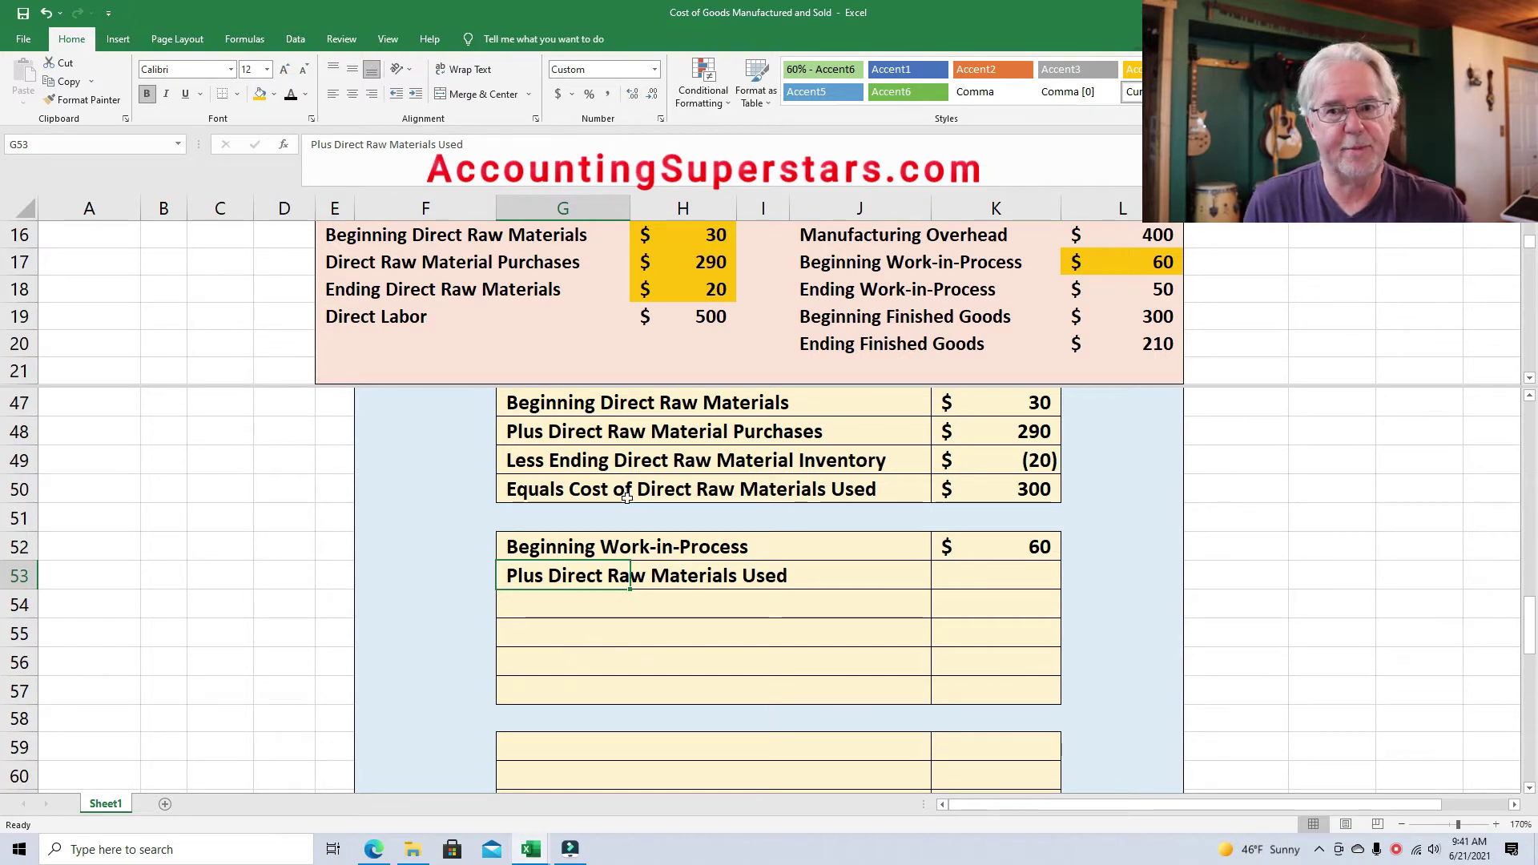
left_click(988, 496)
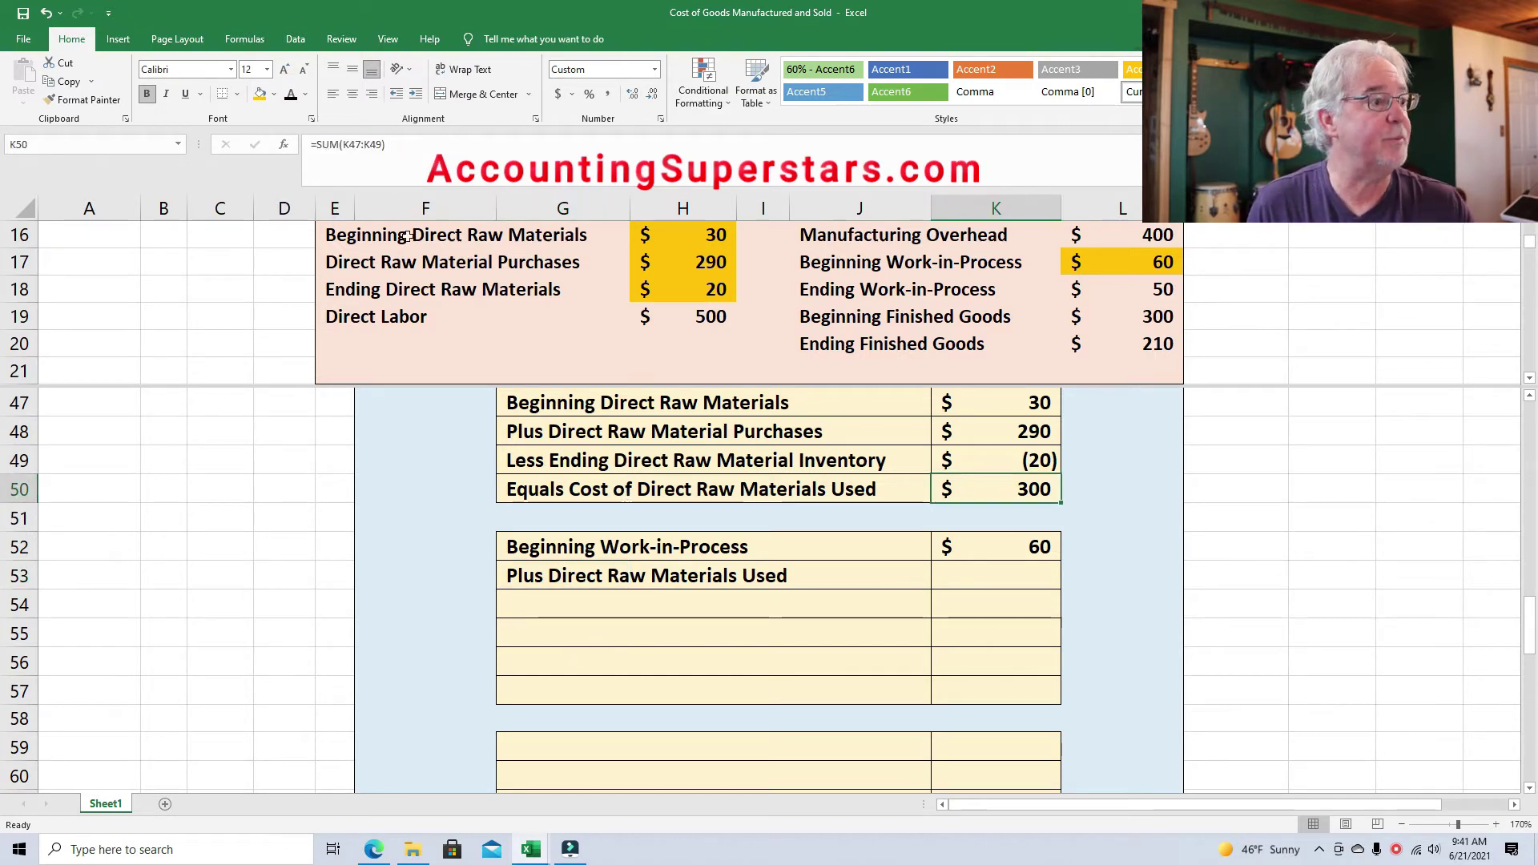
left_click(273, 96)
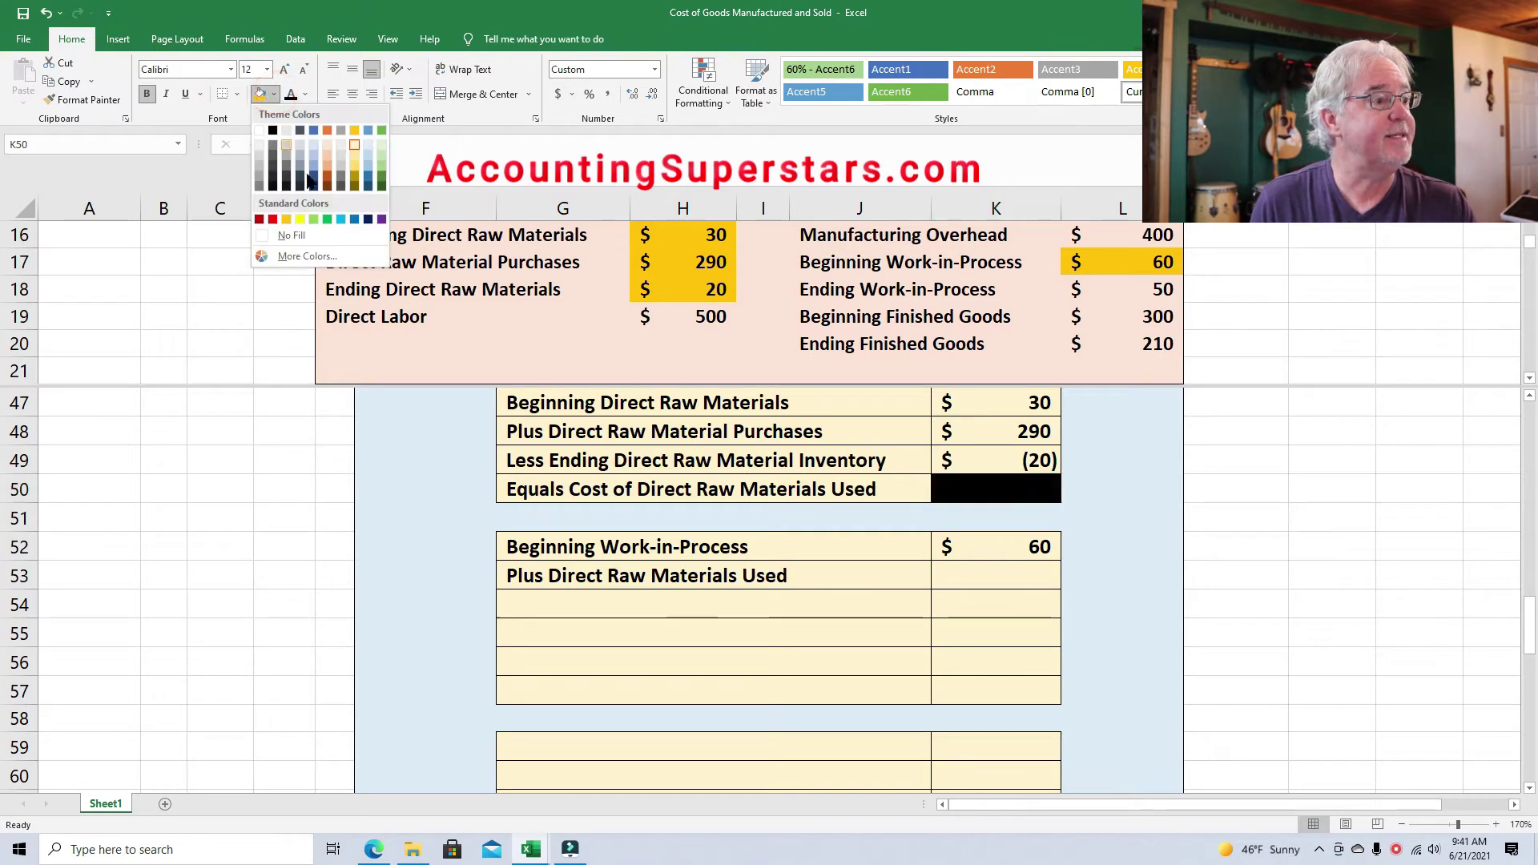
left_click(314, 220)
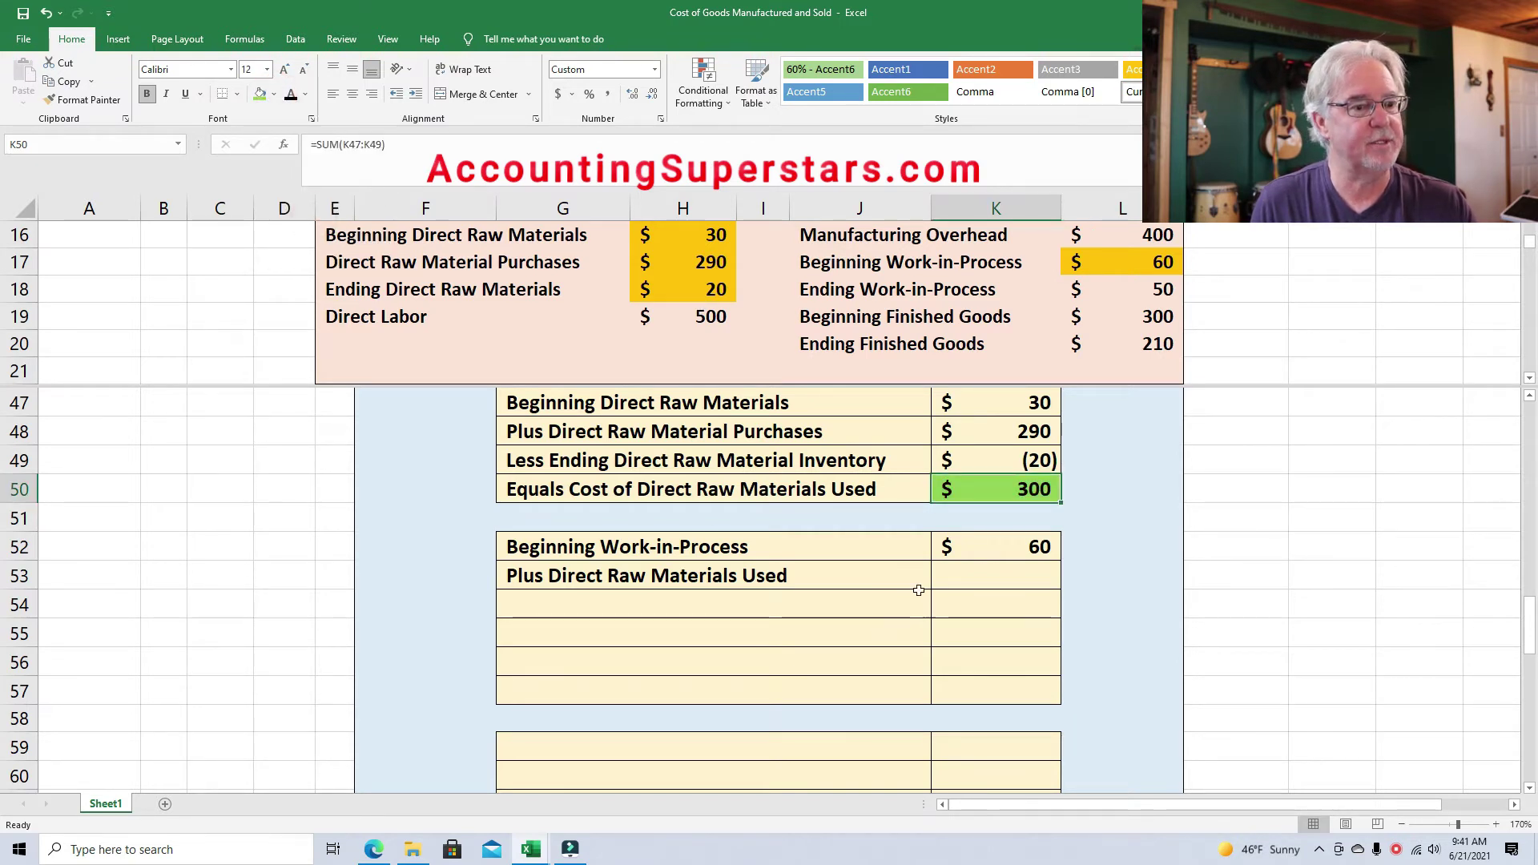
left_click(970, 578)
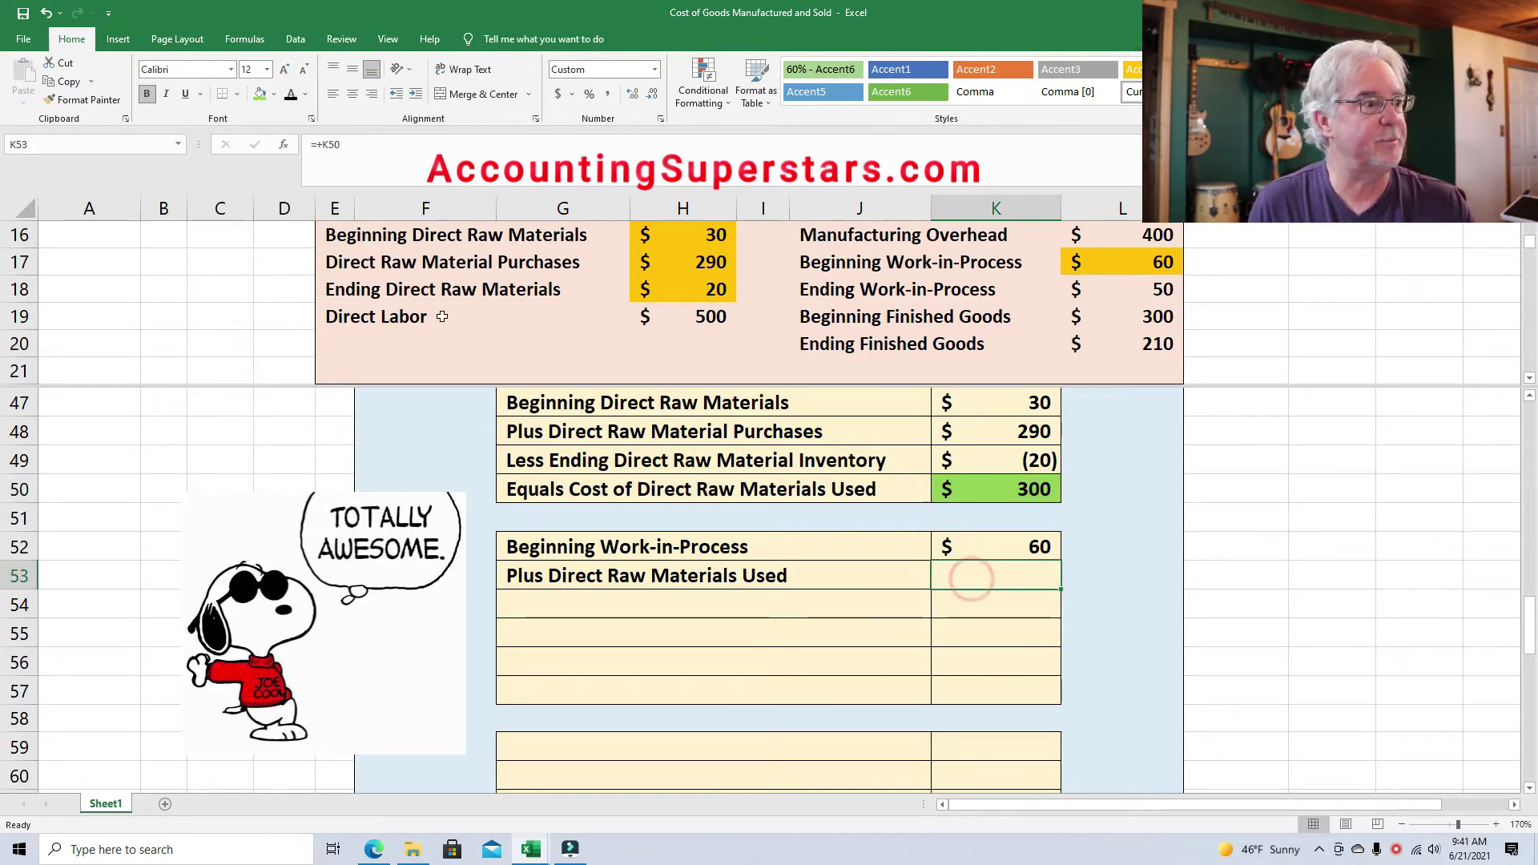
left_click(260, 94)
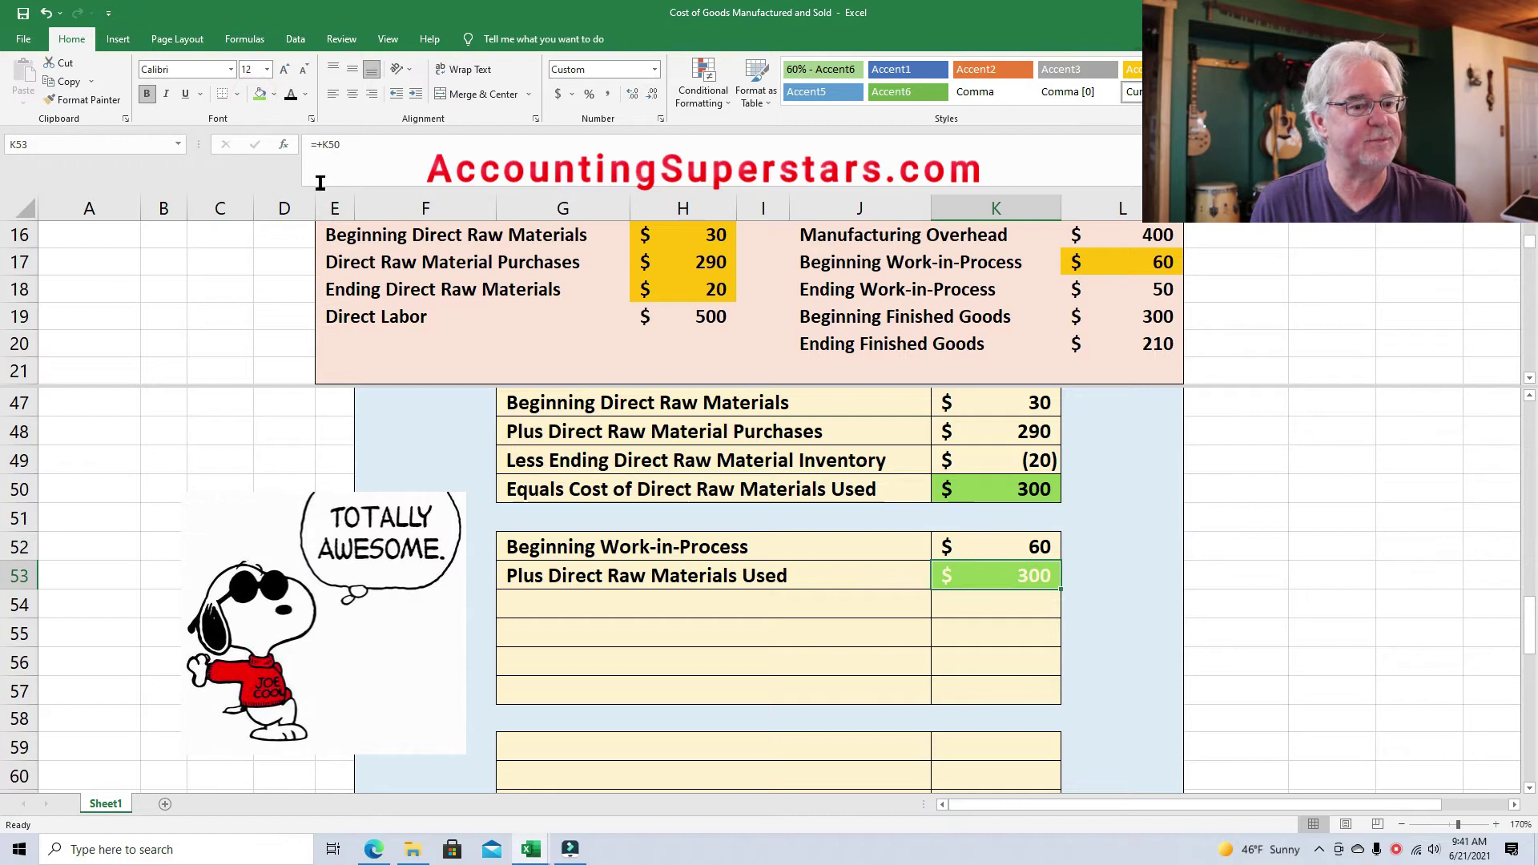
left_click(289, 94)
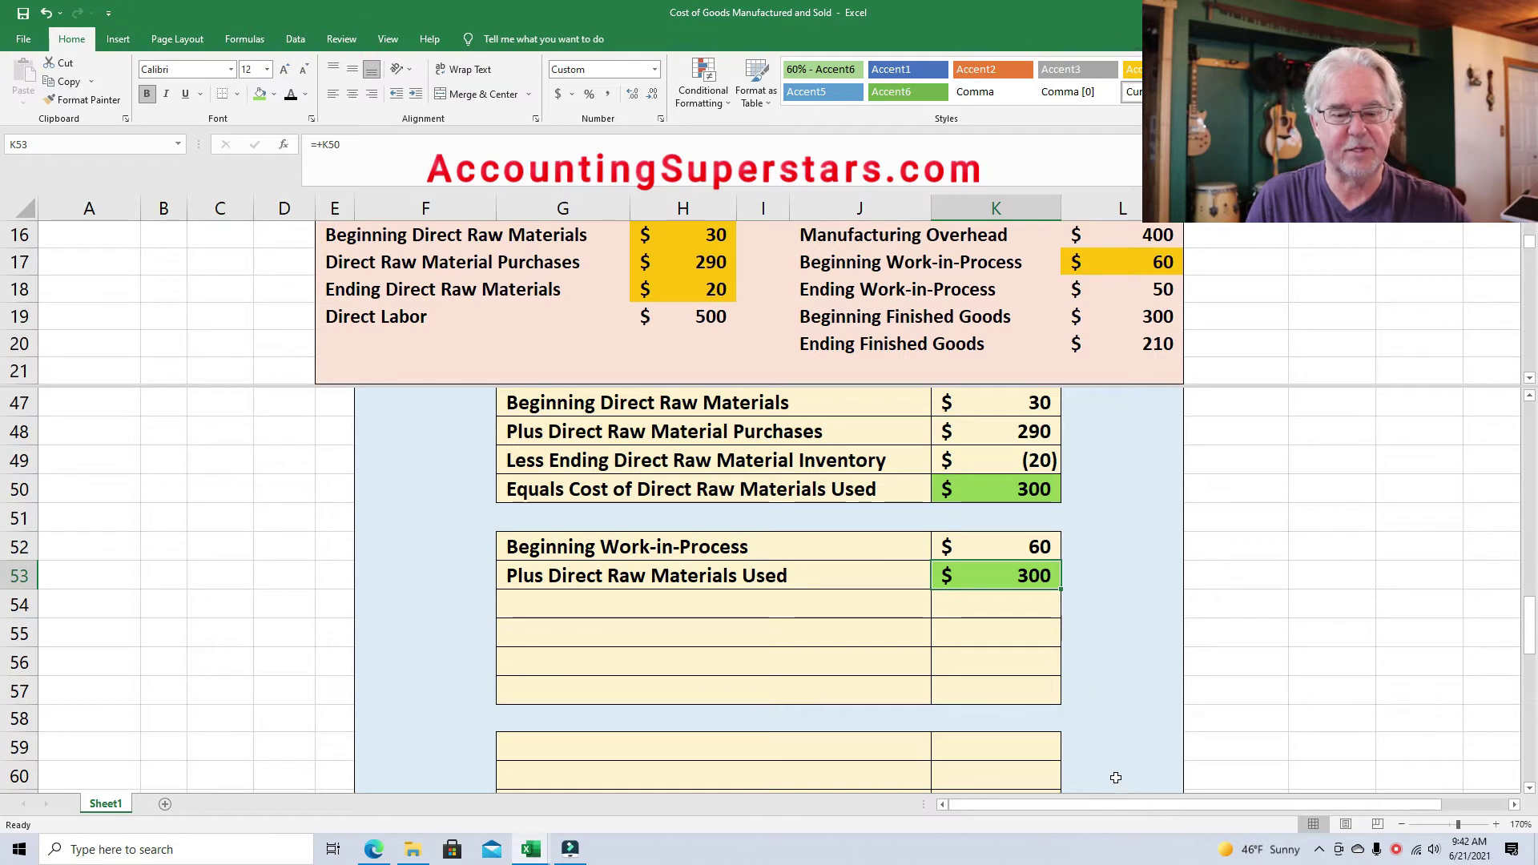
Reveal the Plus Direct Labor label in G54 and amount in K54 in black, and fill source amount H19 orange.
left_click(533, 605)
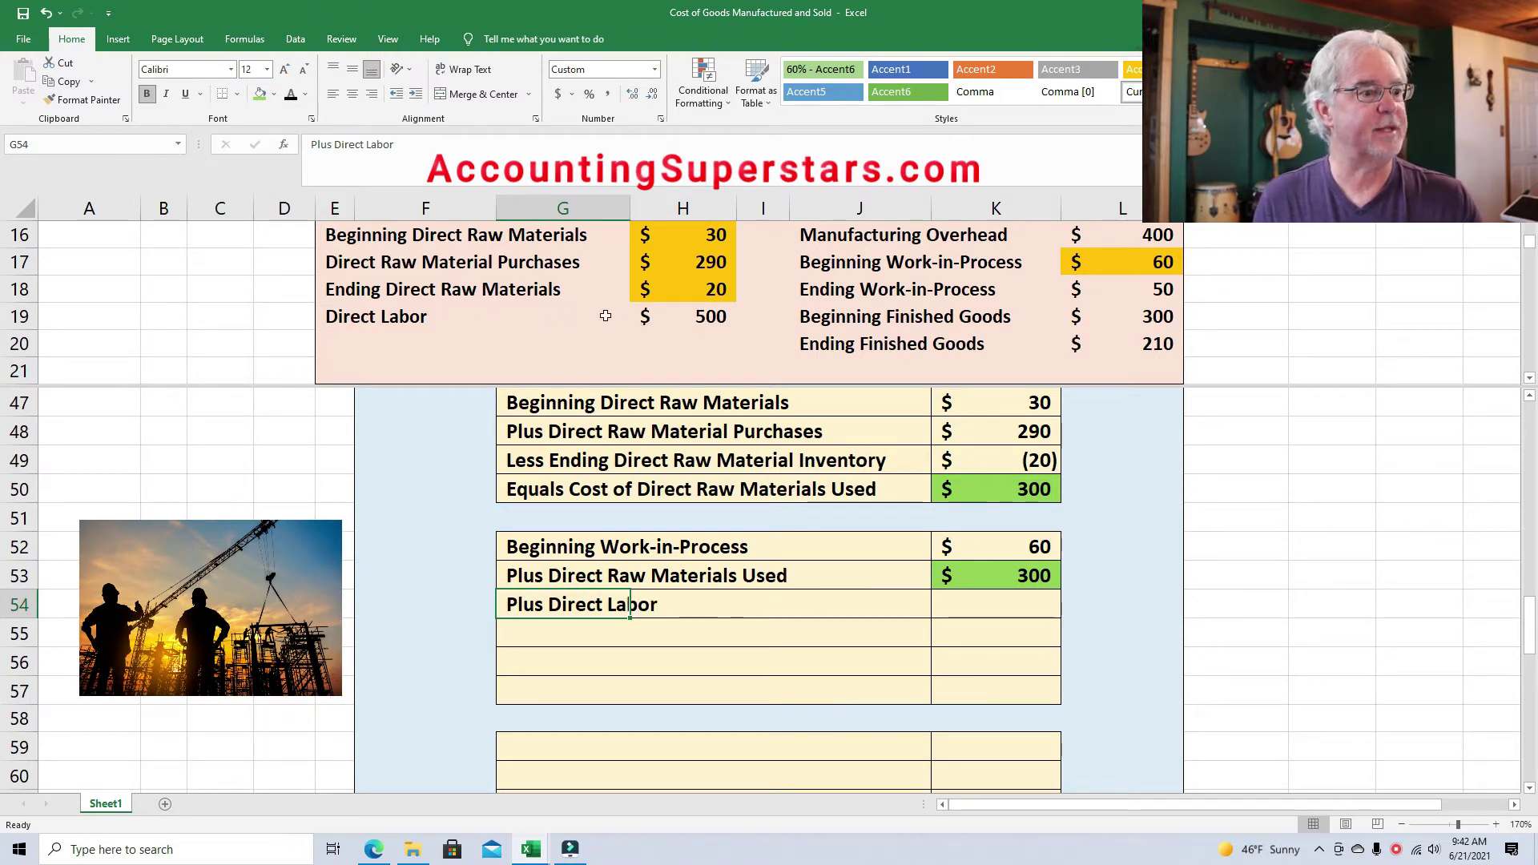
left_click(672, 321)
left_click(275, 98)
left_click(287, 220)
left_click(969, 610)
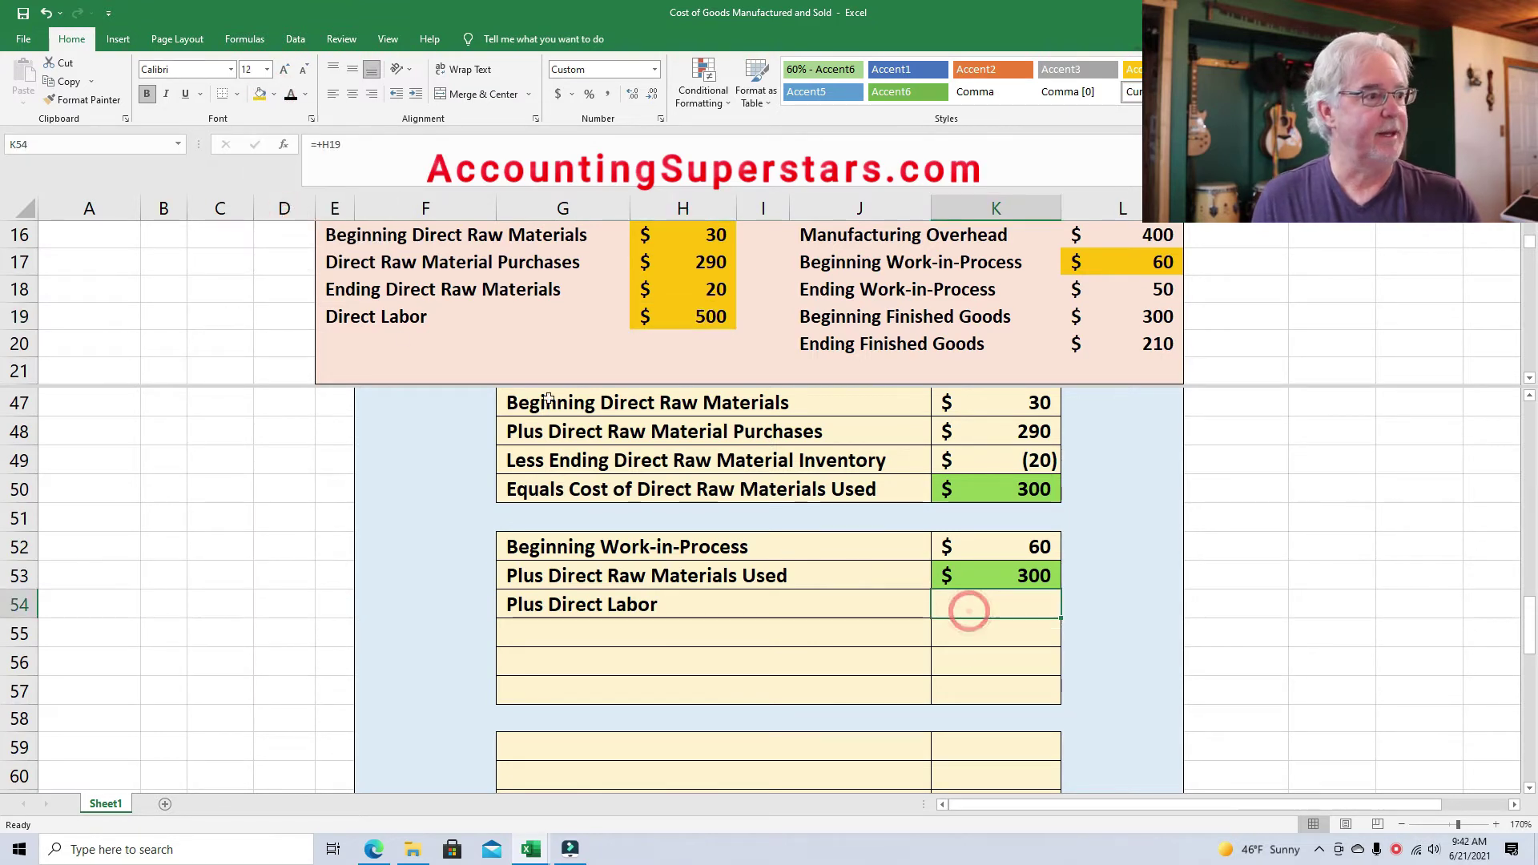
left_click(290, 94)
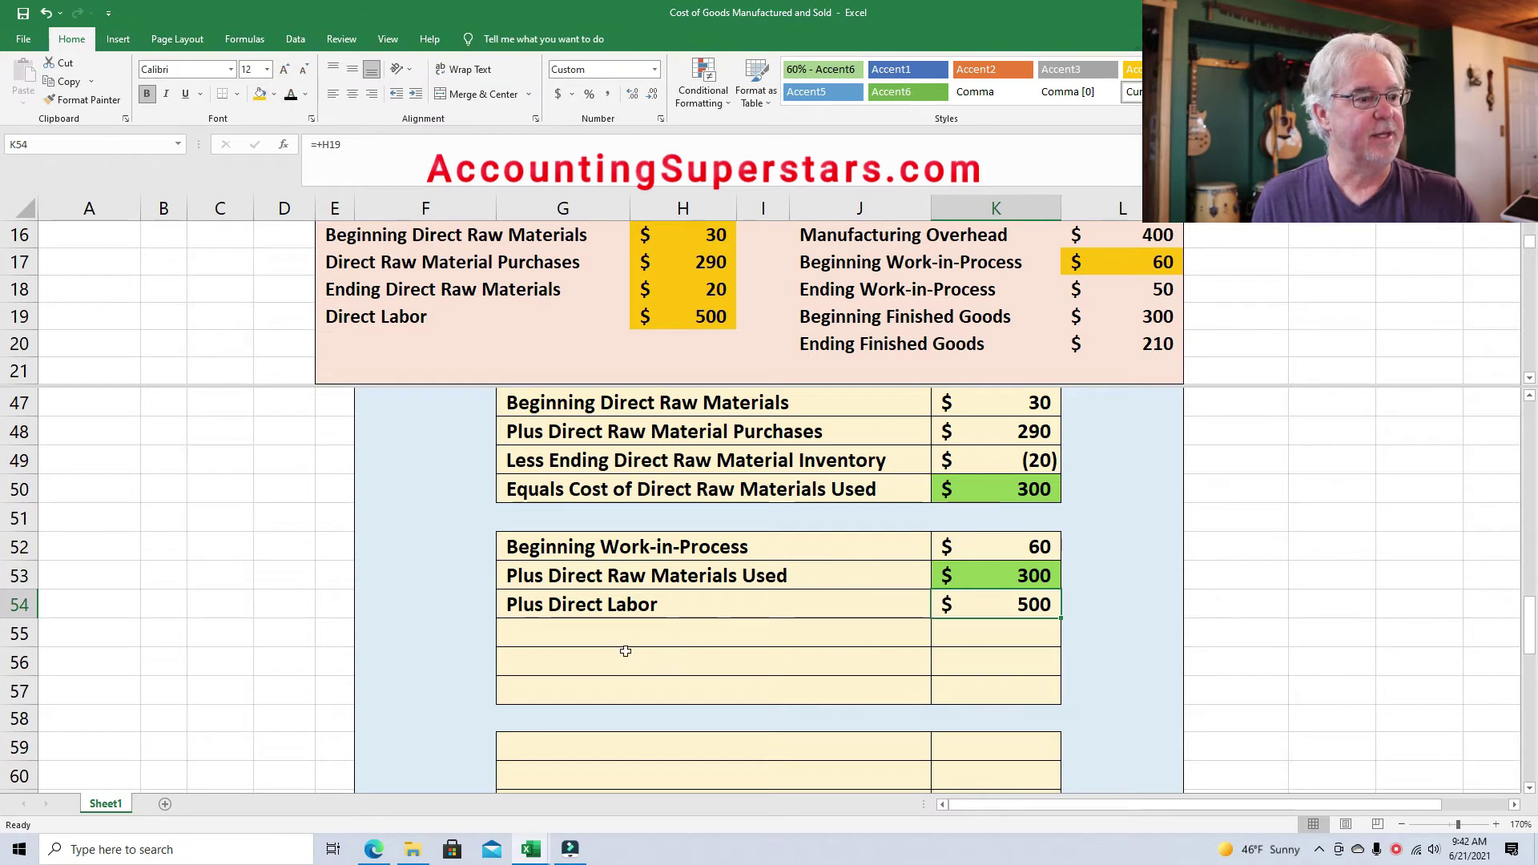
Reveal the Plus Manufacturing Overhead label in G55 and amount in K55 in black, and fill source amount L16 orange.
left_click(606, 634)
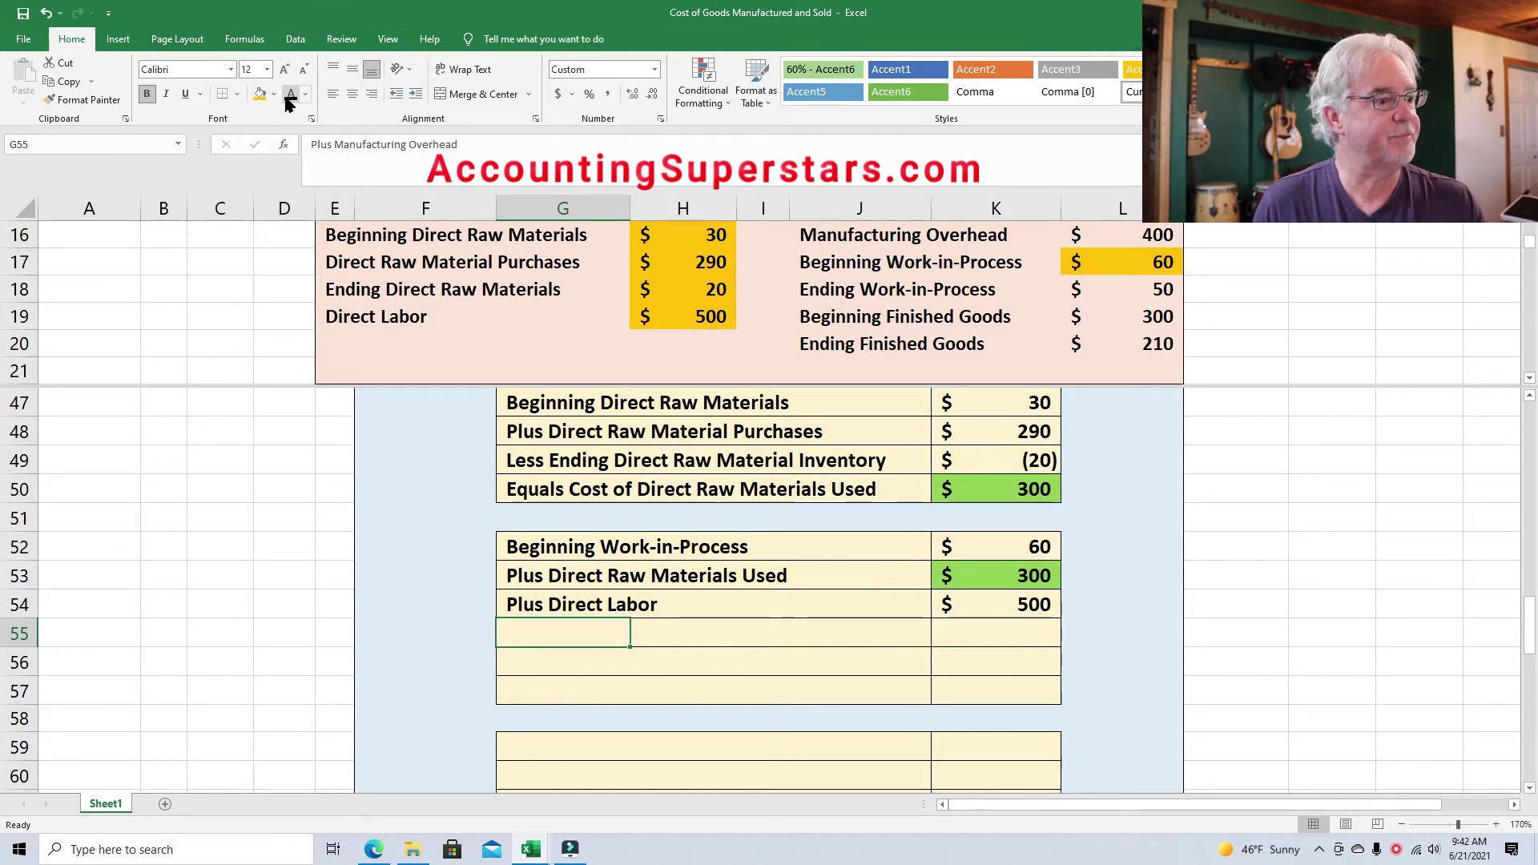
left_click(1001, 638)
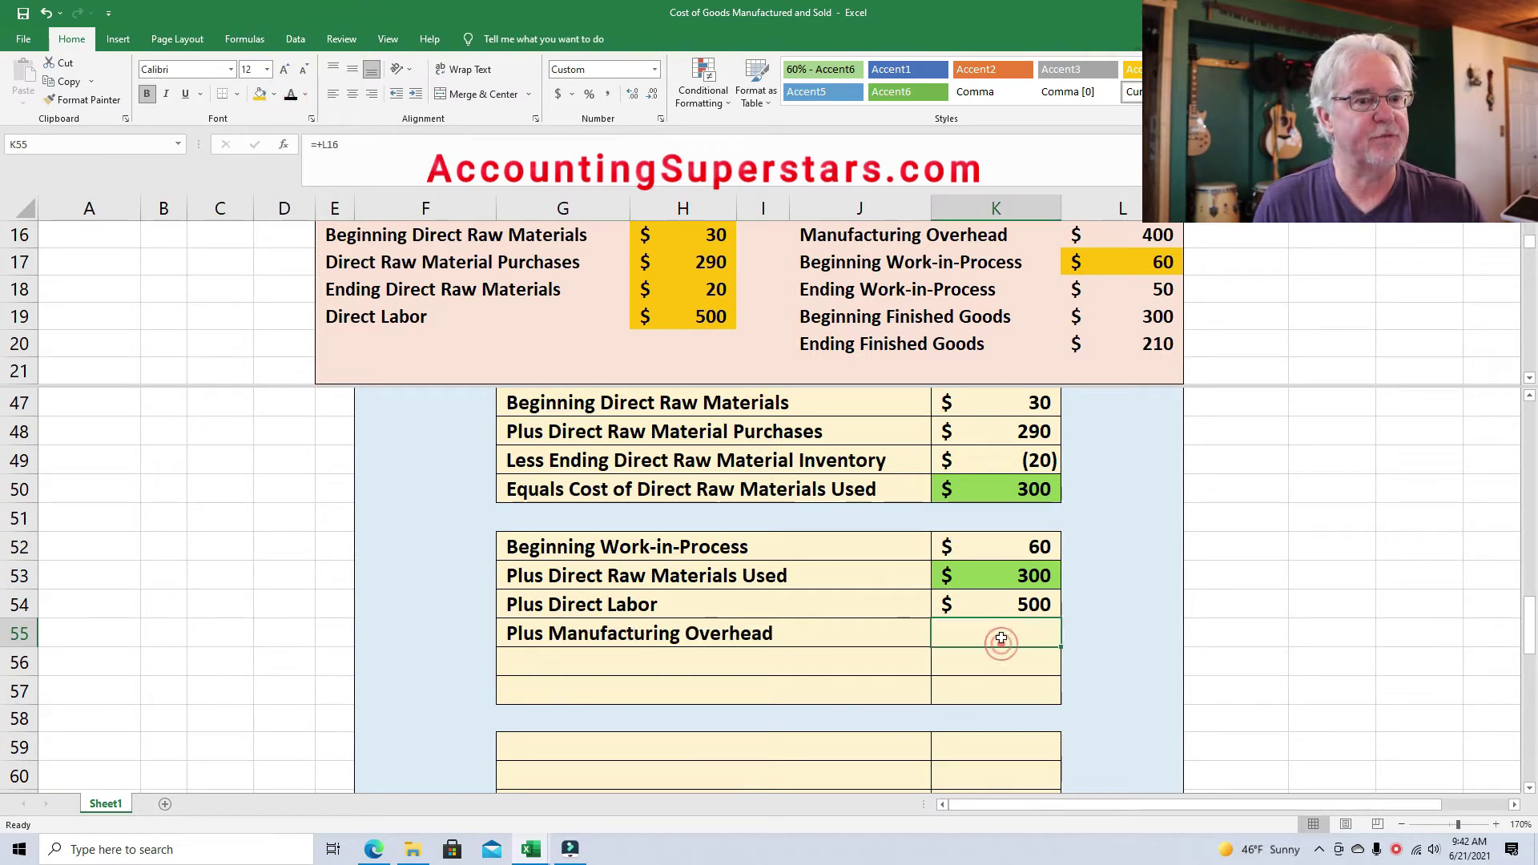
left_click(1121, 236)
left_click(261, 94)
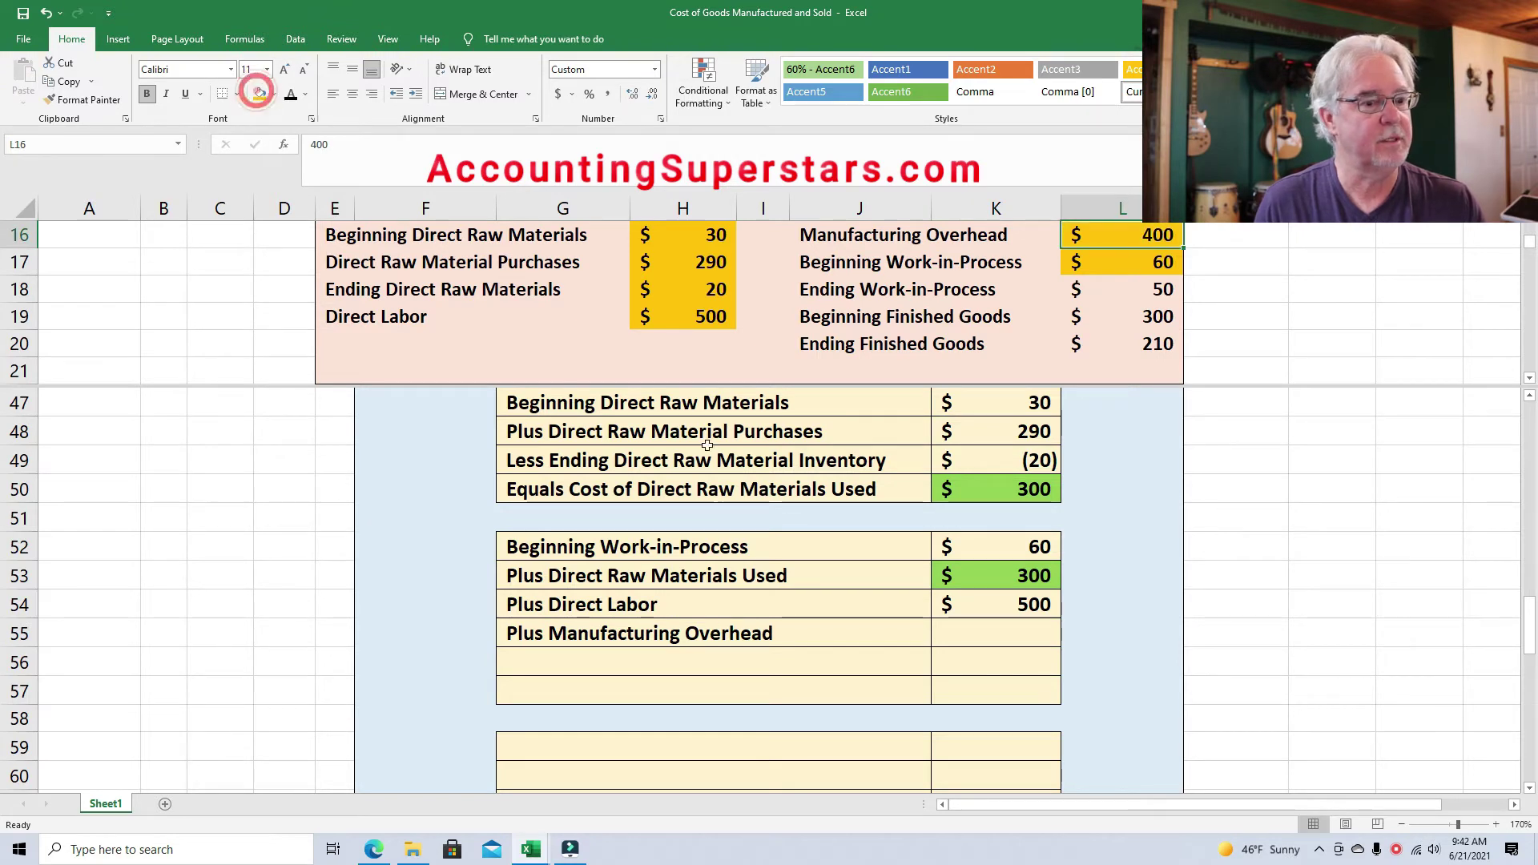
left_click(1003, 632)
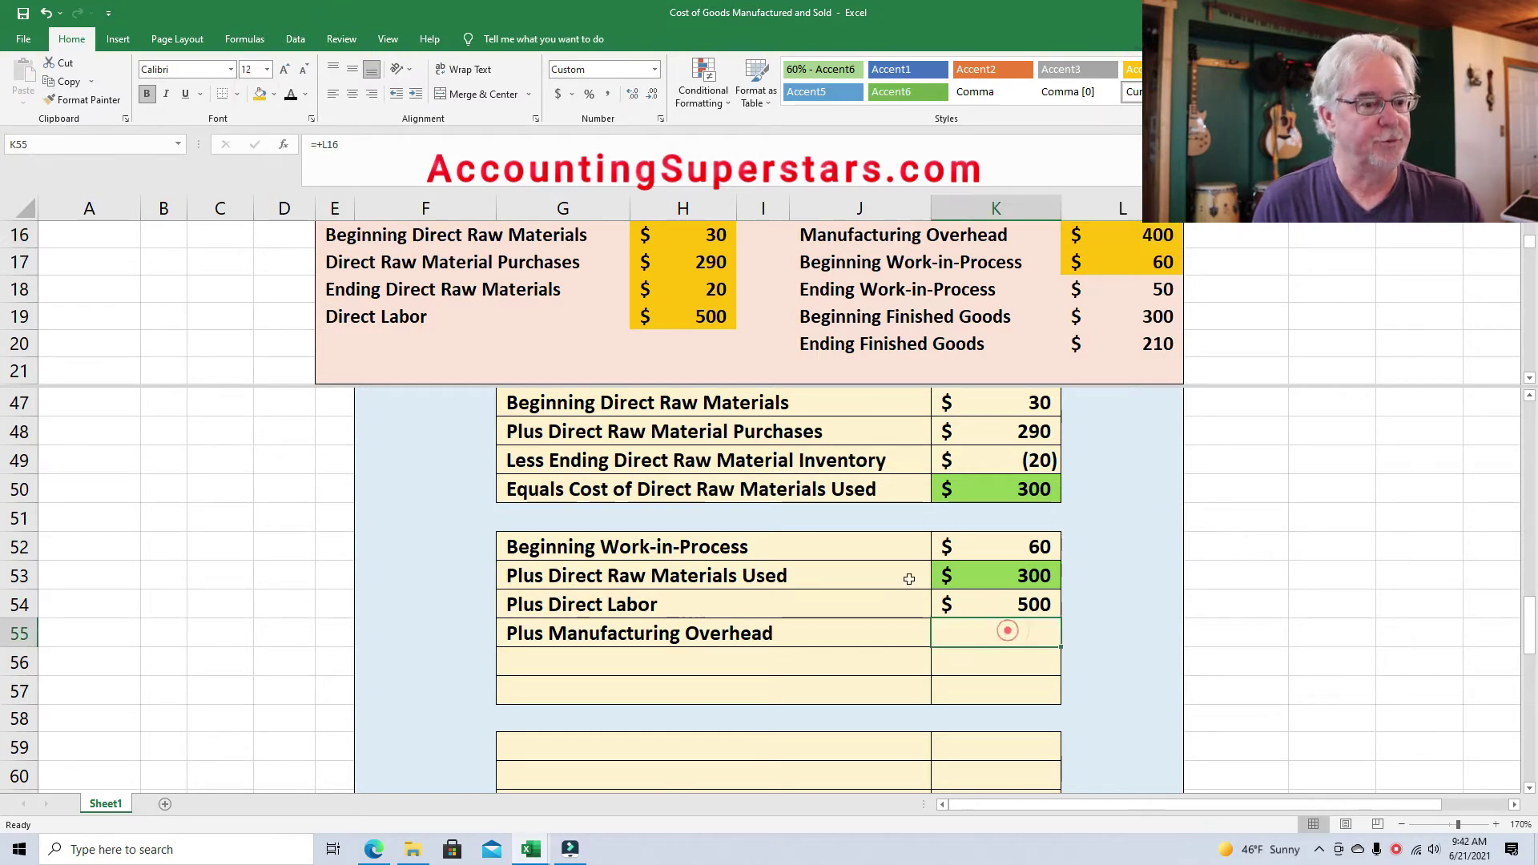
left_click(290, 94)
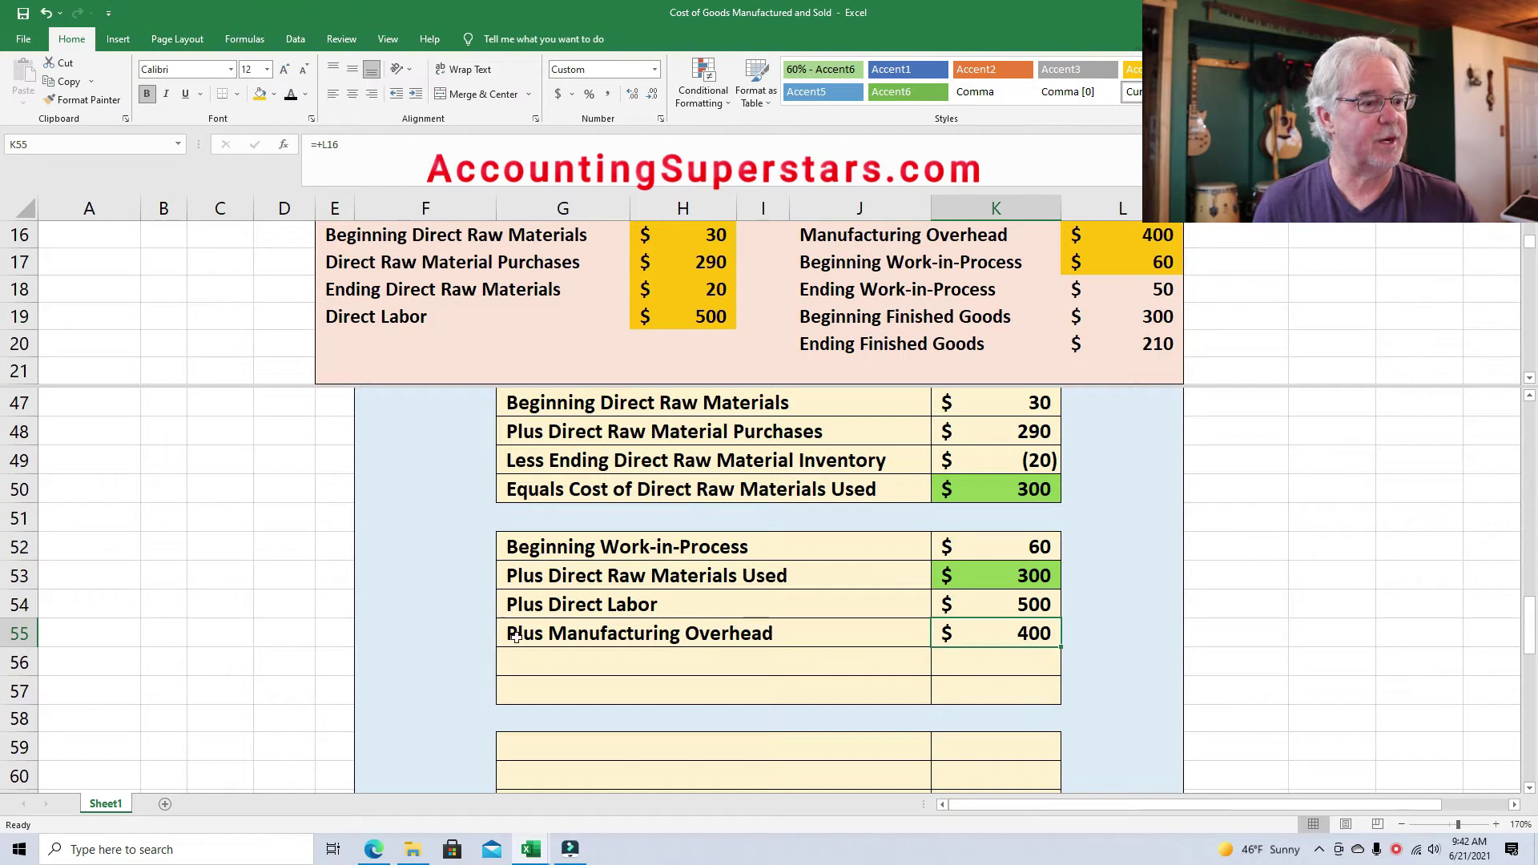
Reveal the Less Ending Work-in-Process label in G56 and amount in K56 in black, and fill source amount L18 orange.
left_click(538, 661)
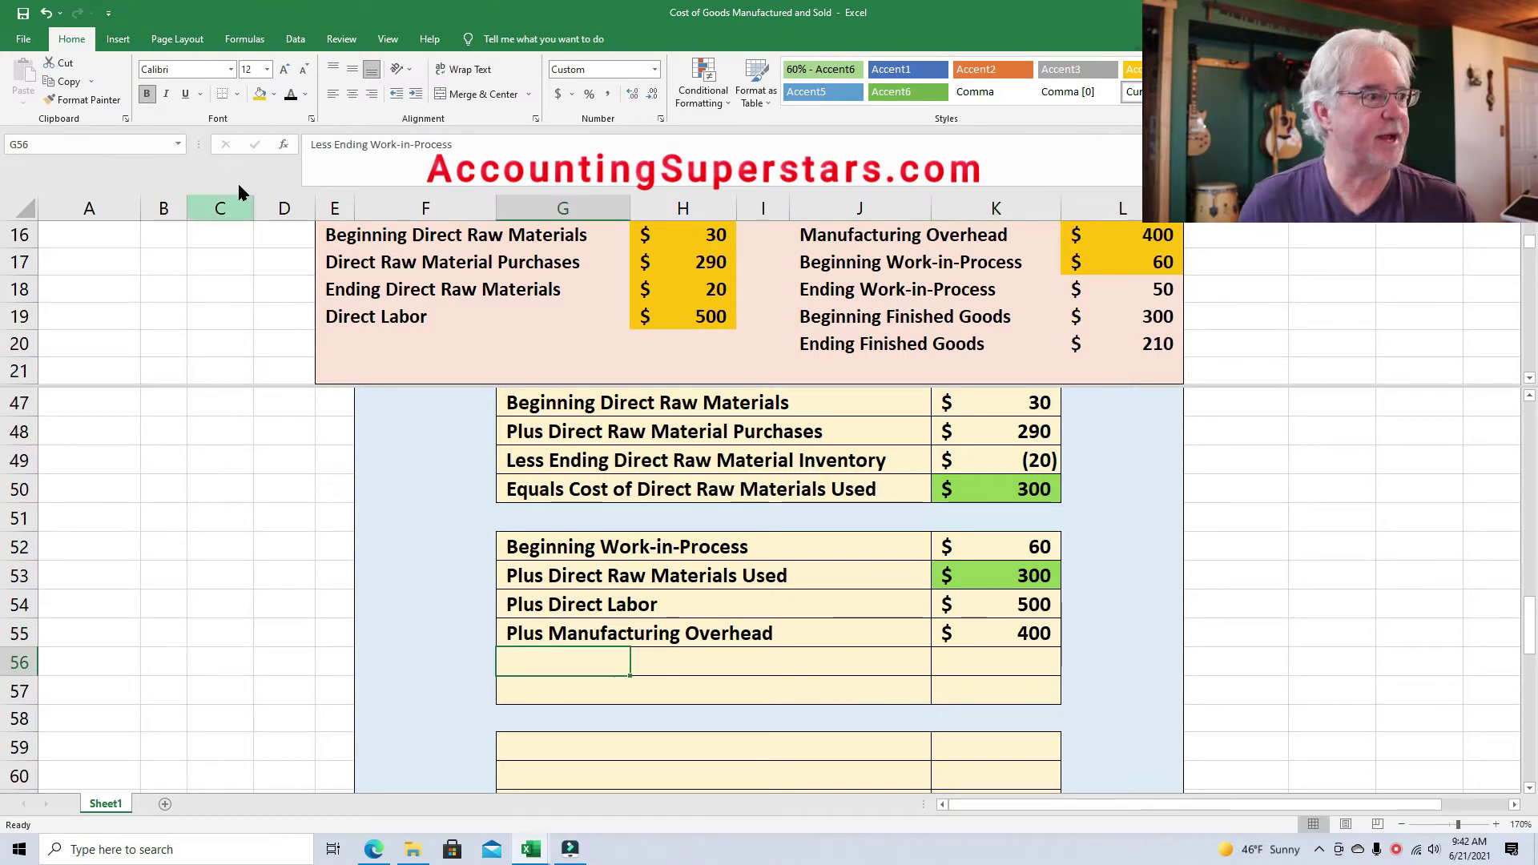
left_click(290, 95)
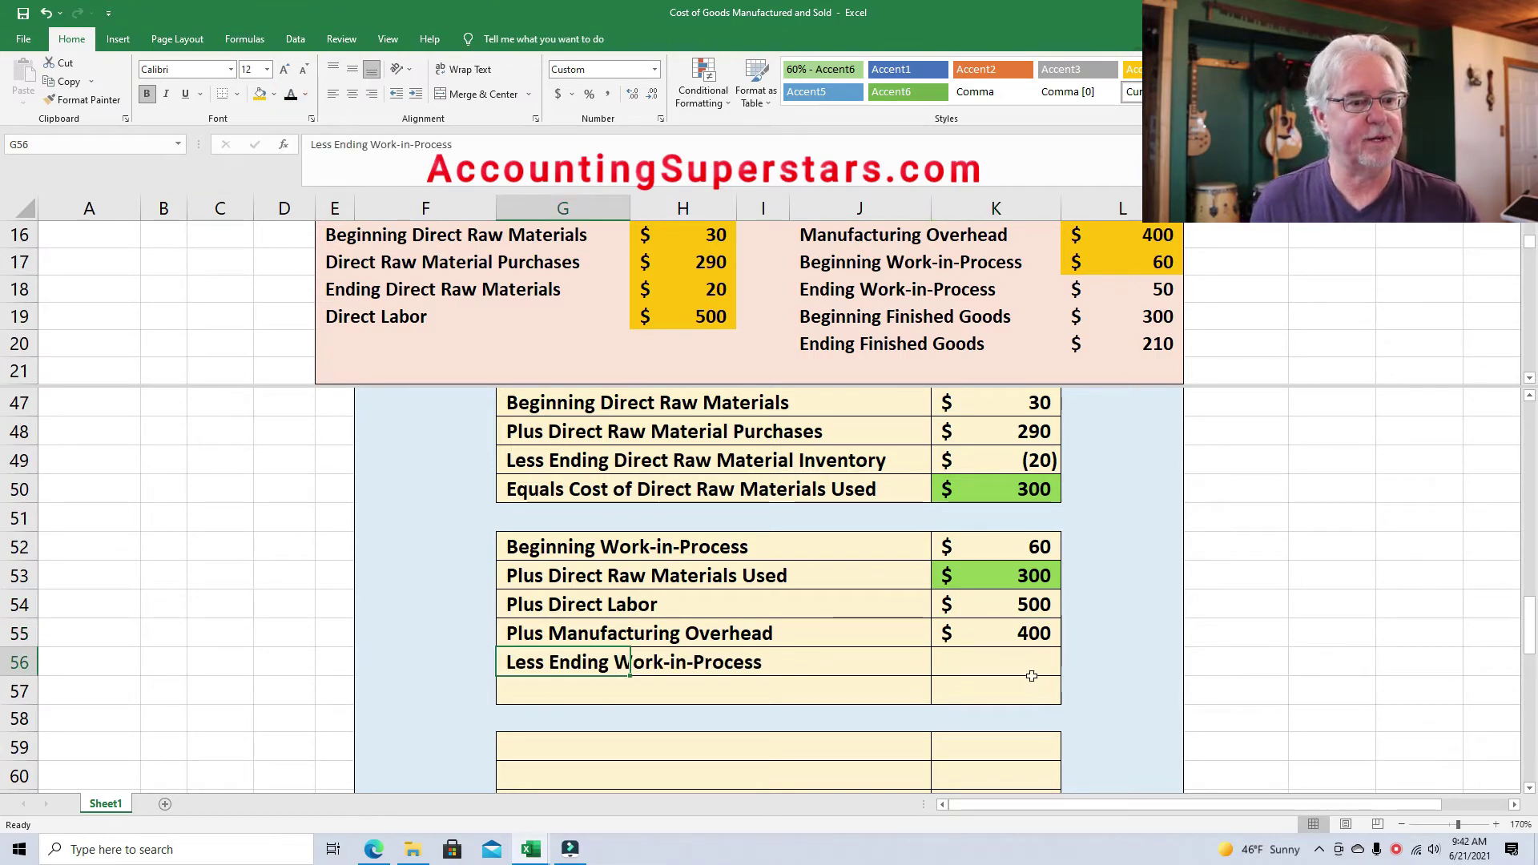
left_click(1128, 290)
left_click(260, 93)
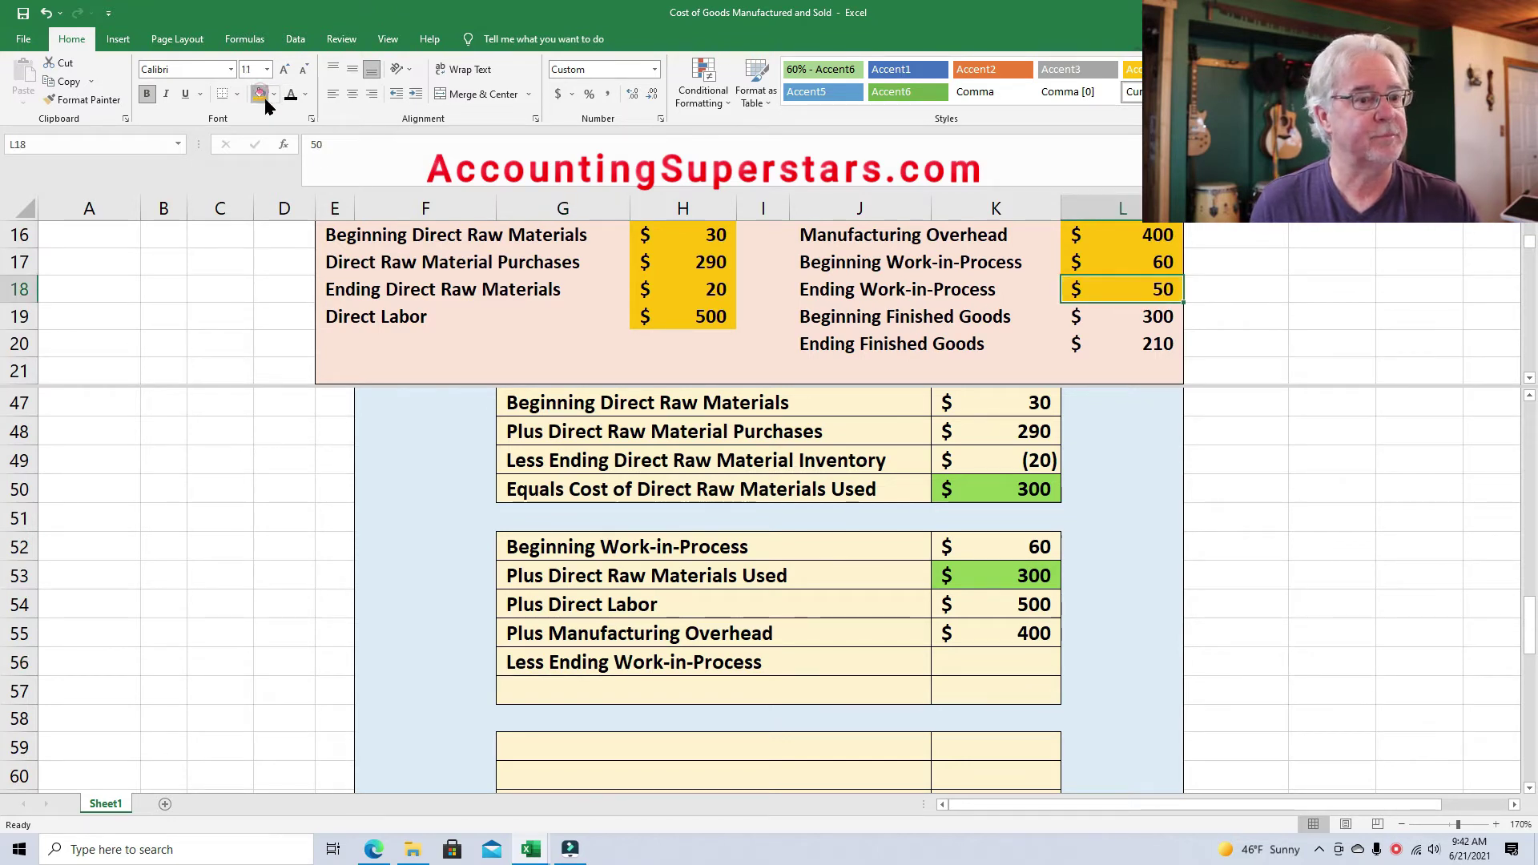
left_click(990, 657)
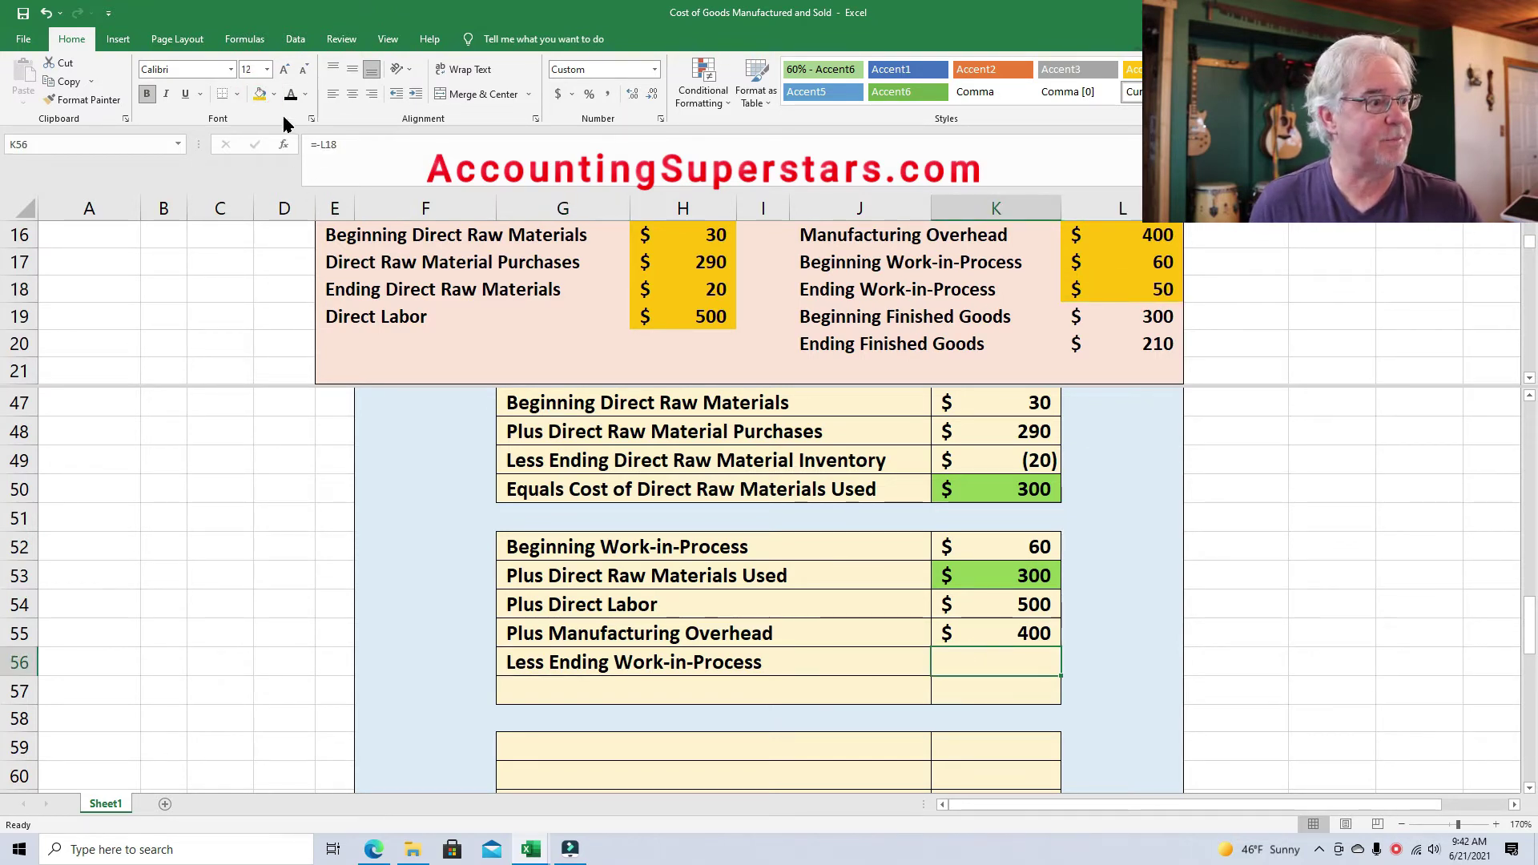
type("=-L18")
key("ctrl+Return")
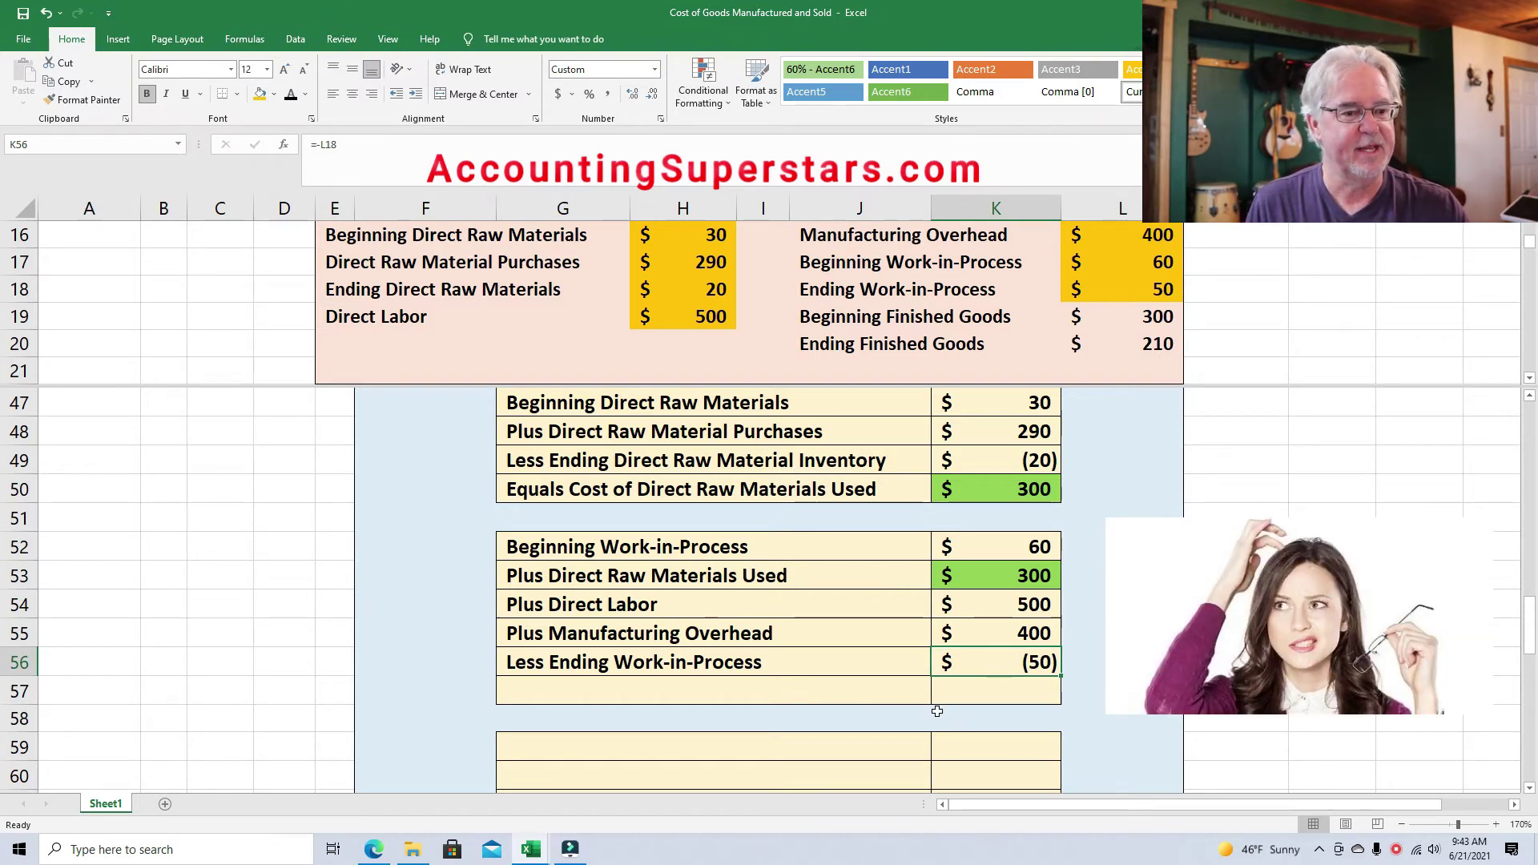
Reveal the Cost of Goods Manufactured label in G57 and its total in K57 with a black font.
left_click(592, 692)
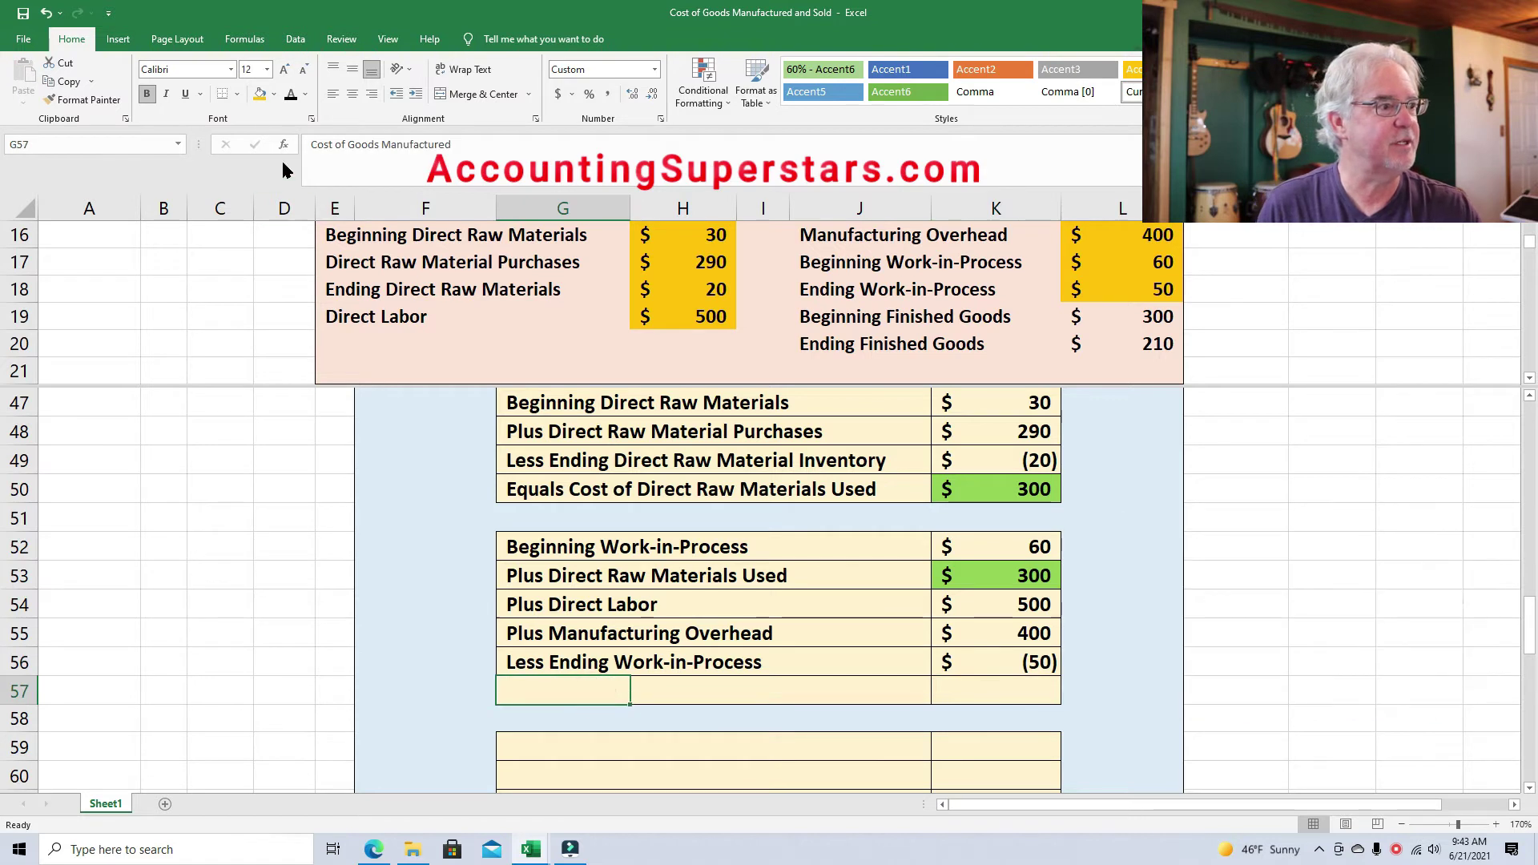
left_click(289, 101)
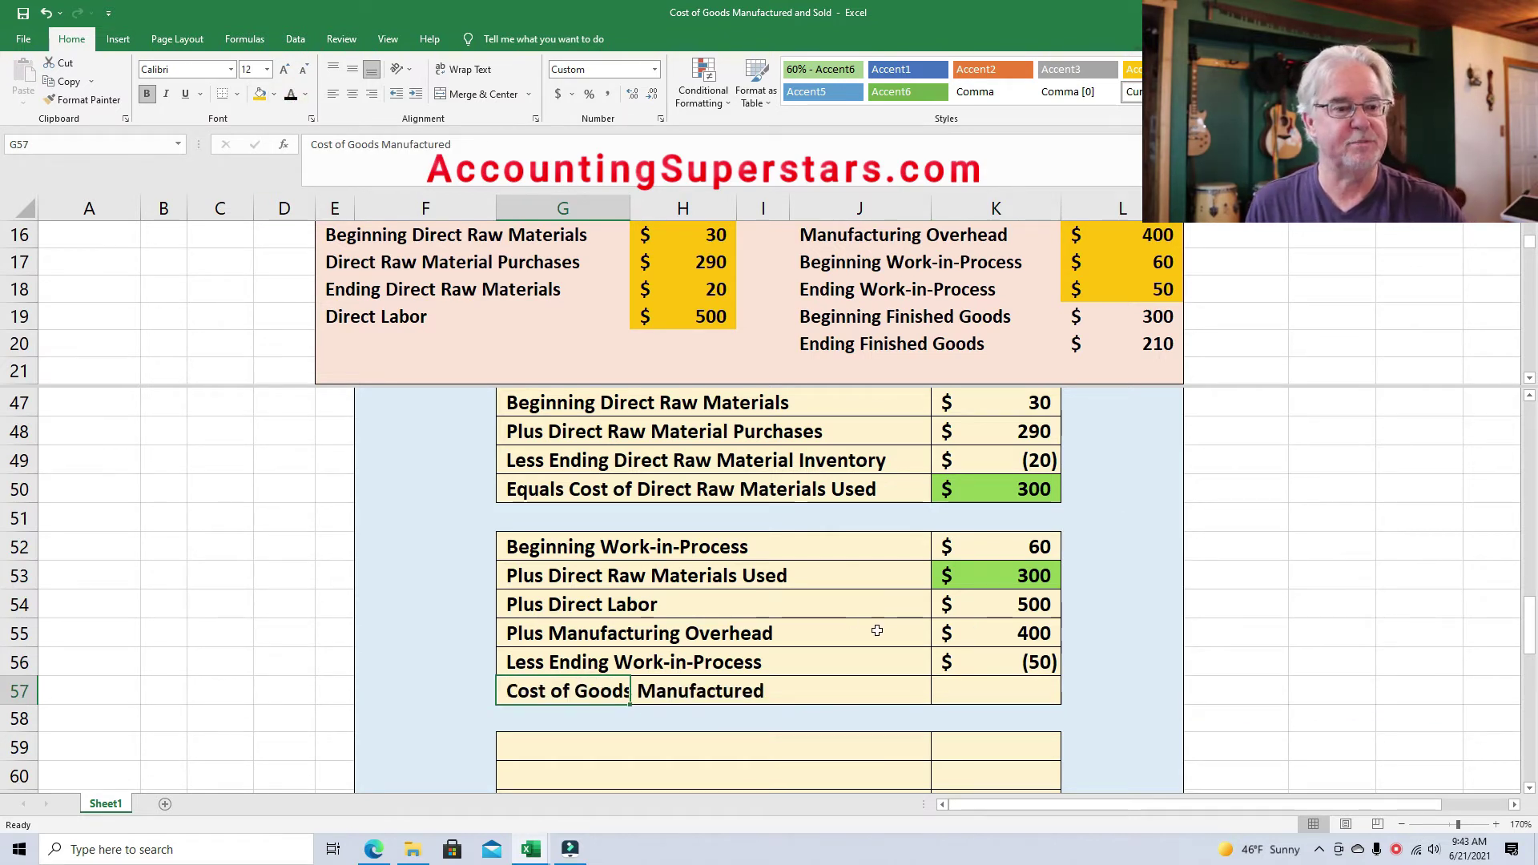
left_click(988, 702)
left_click(291, 97)
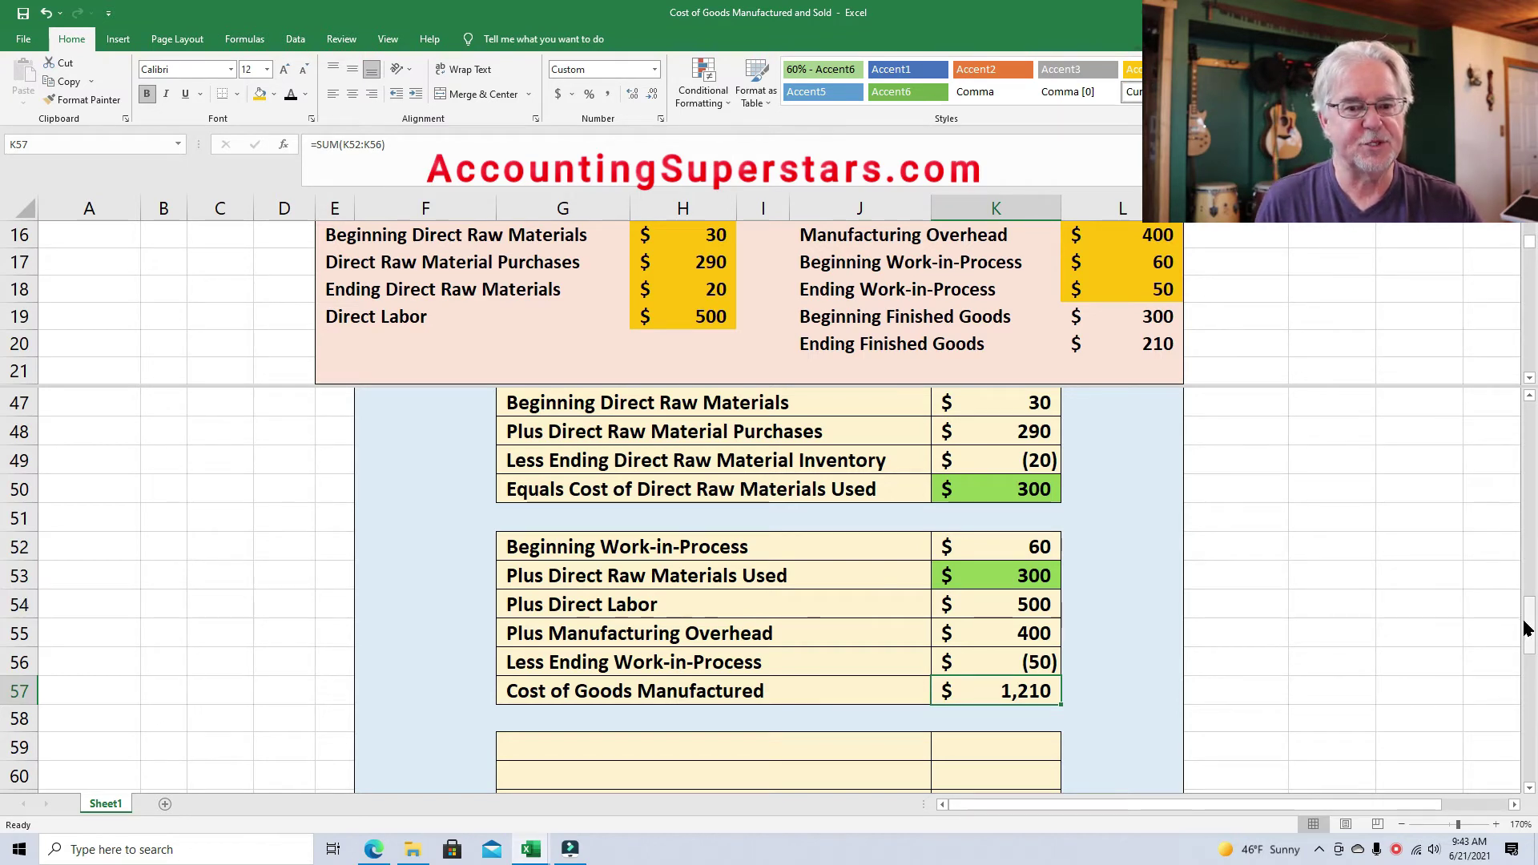
Reveal the Beginning Finished Goods Inventory label in G59 and amount in K59 in black, and fill source amount L19 orange.
left_click_drag(1528, 630, 1194, 638)
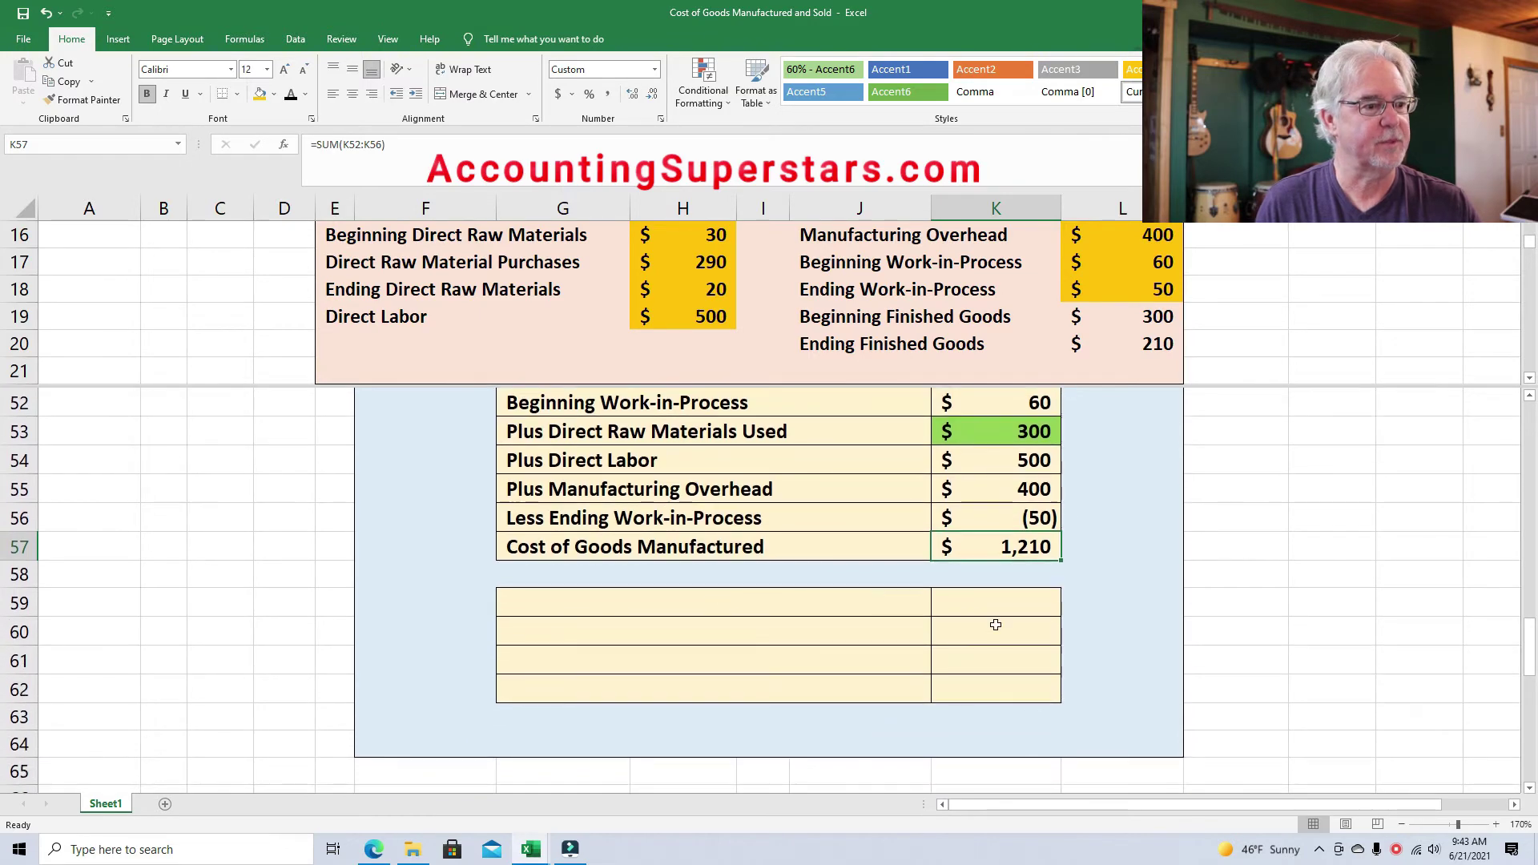
left_click(567, 604)
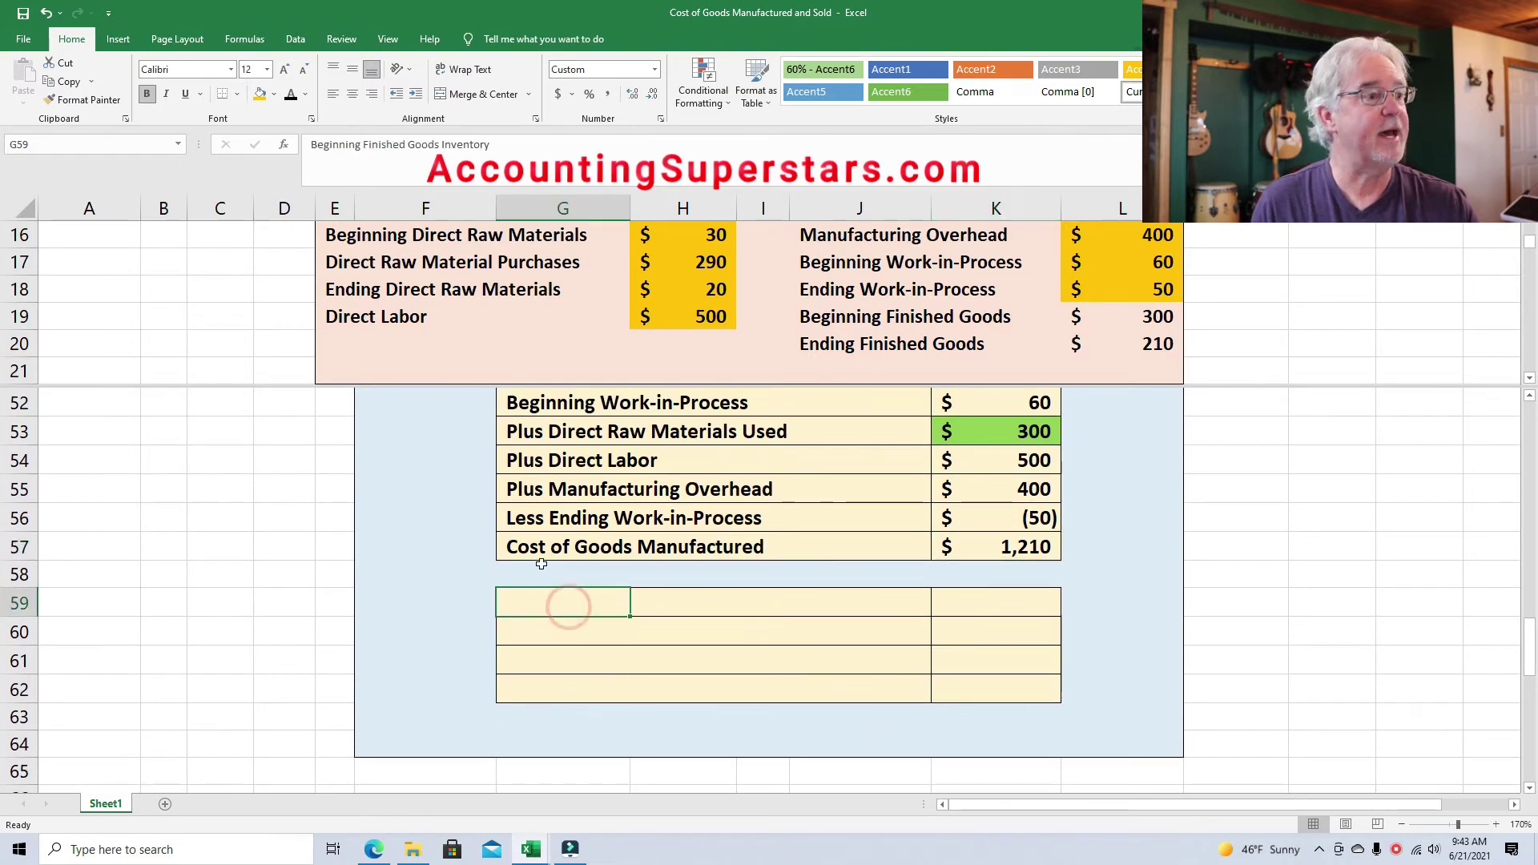
left_click(290, 93)
left_click(984, 594)
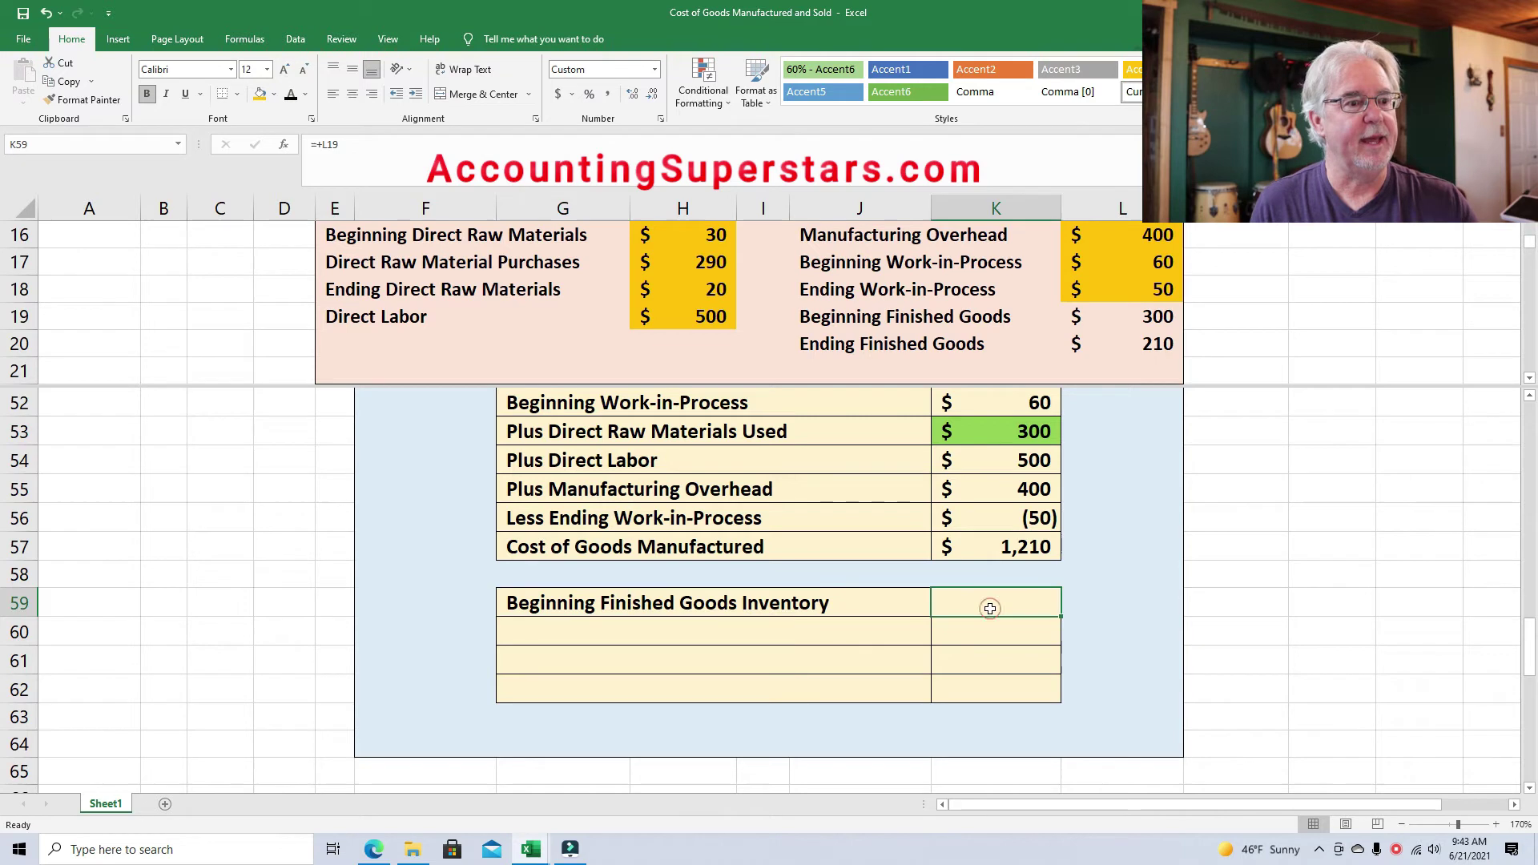
left_click(1123, 316)
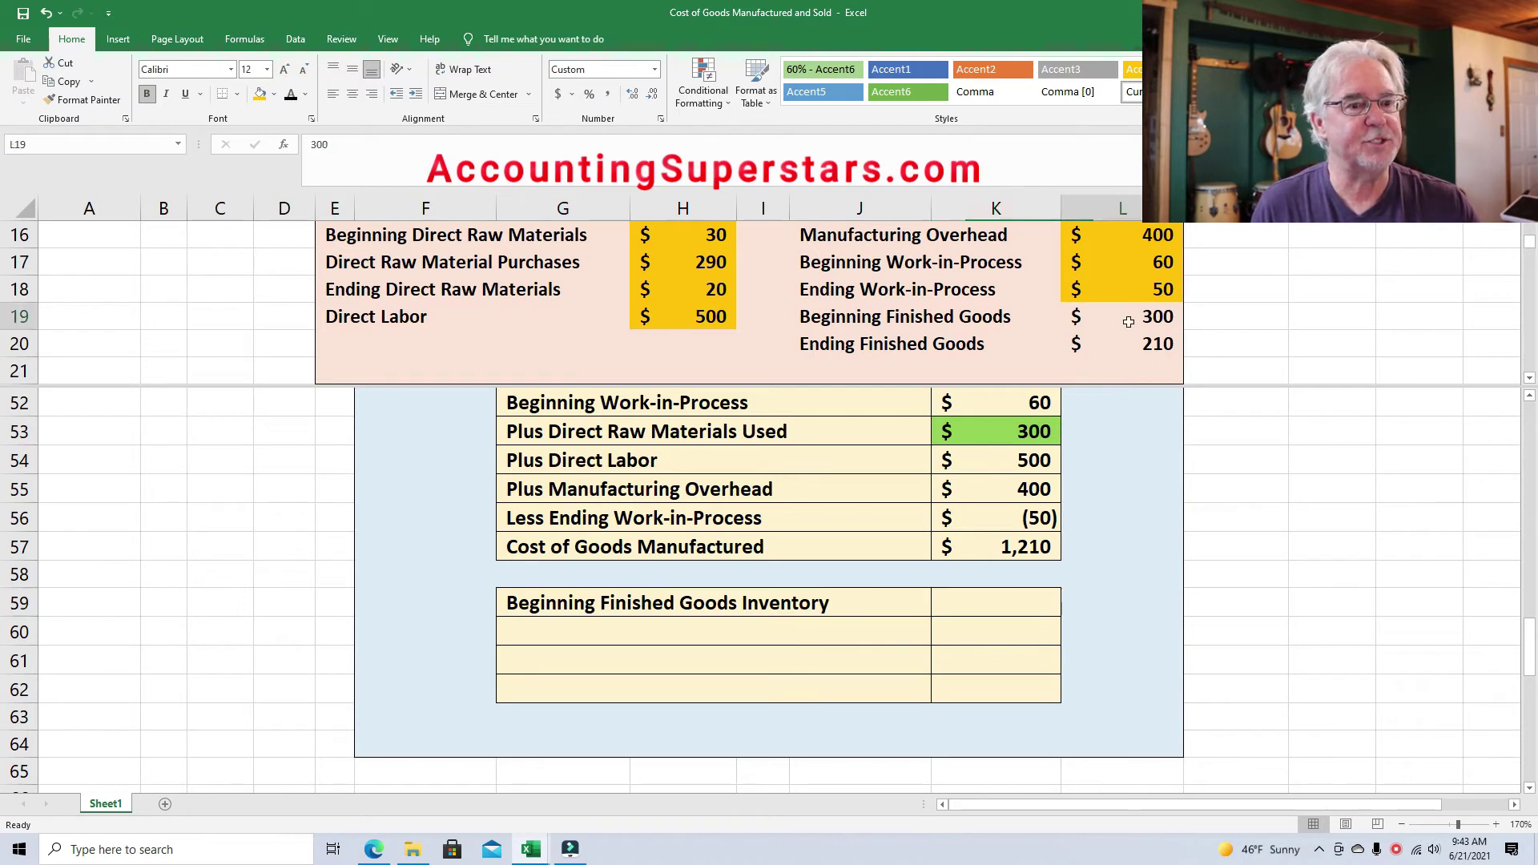
left_click(259, 93)
left_click(985, 605)
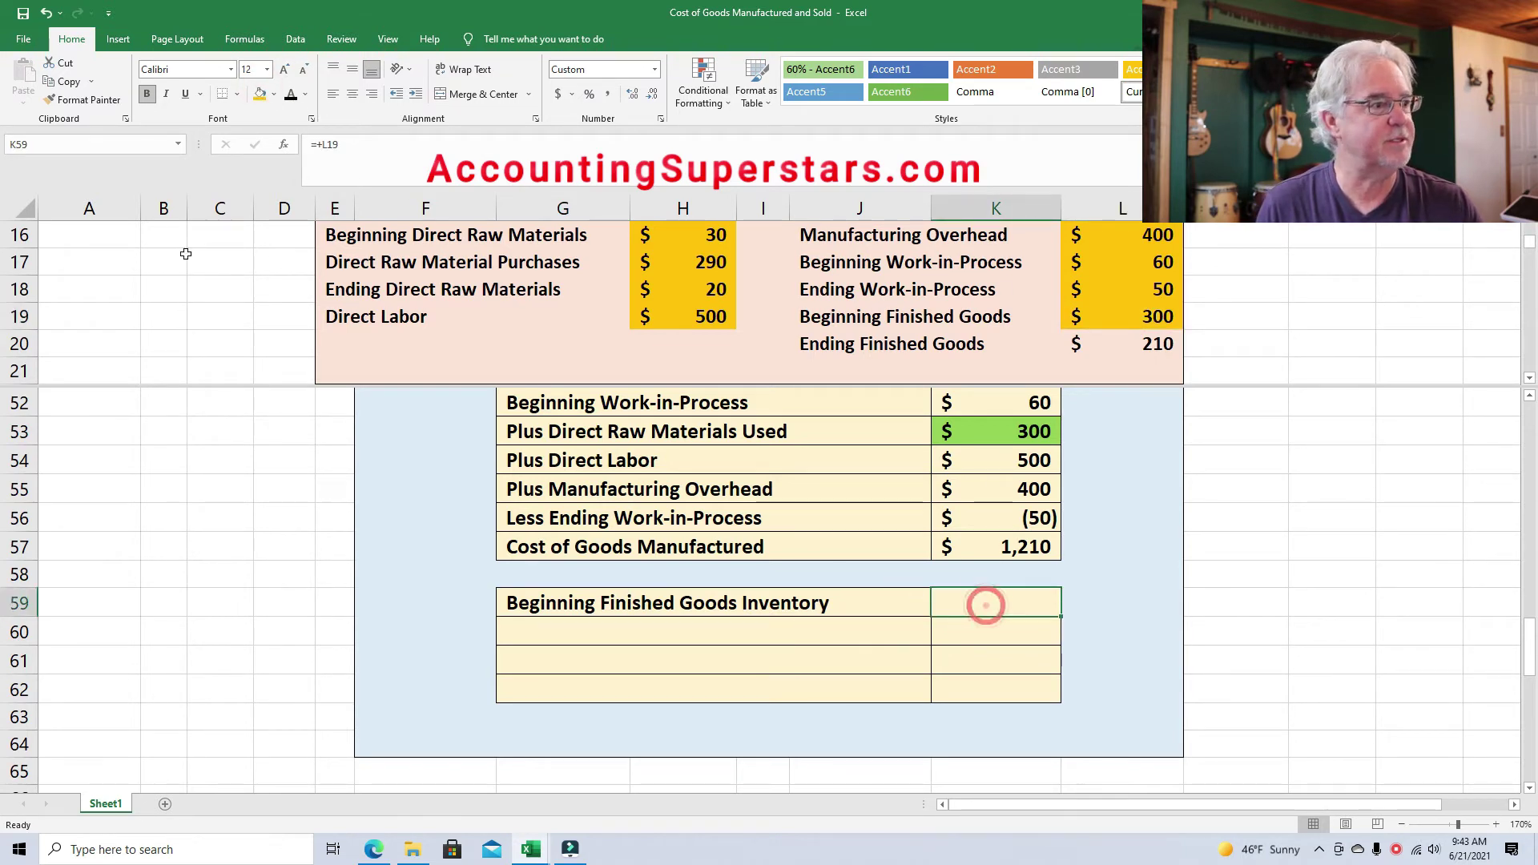
left_click(290, 94)
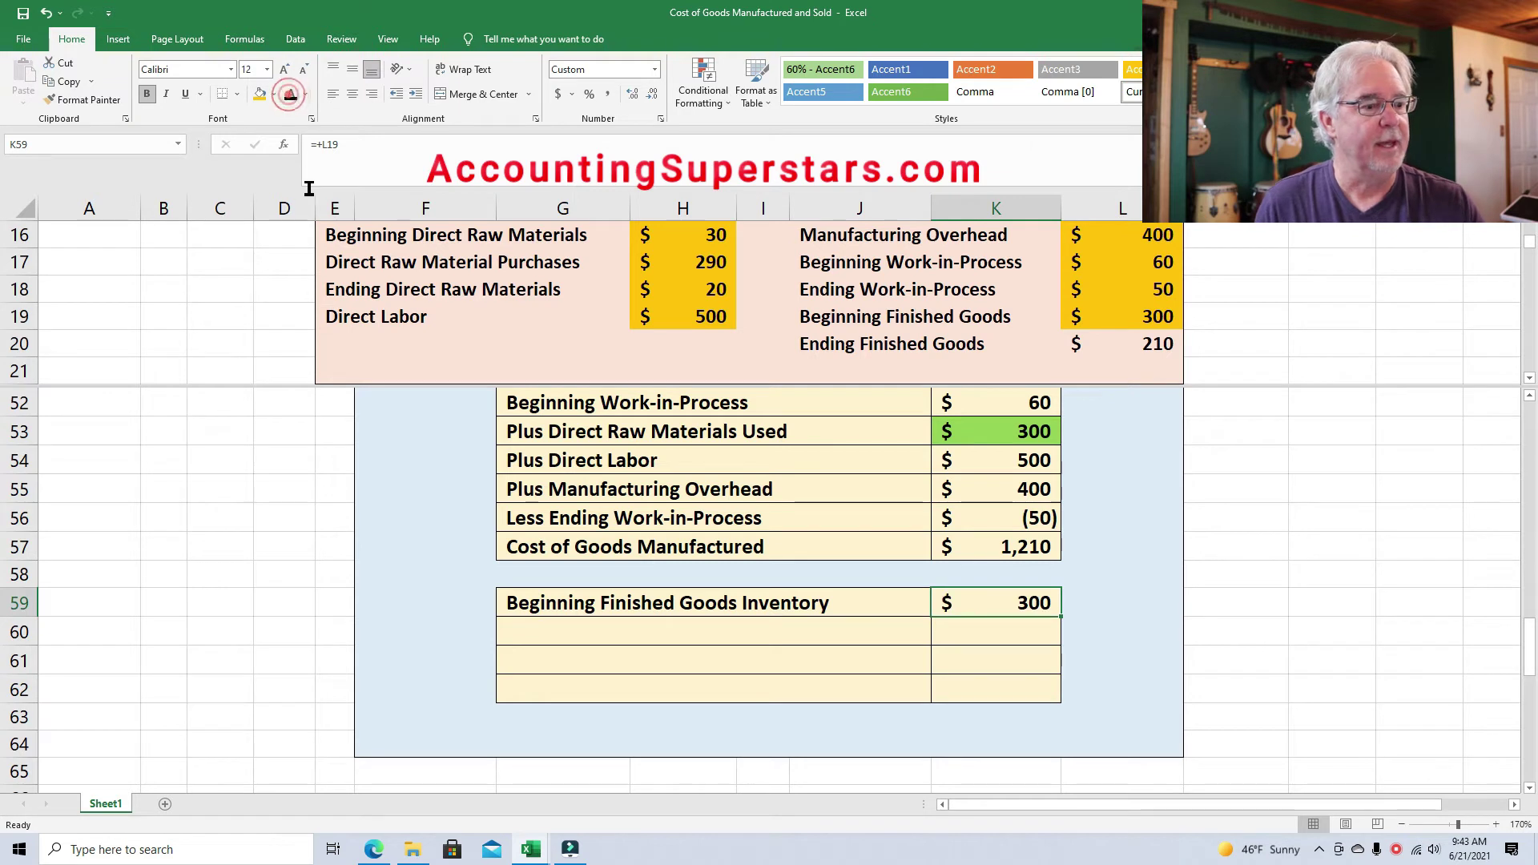
Reveal the Plus Cost of Goods Manufactured label in G60 and amount in K60 in black, and fill both K57 and K60 light blue.
left_click(520, 622)
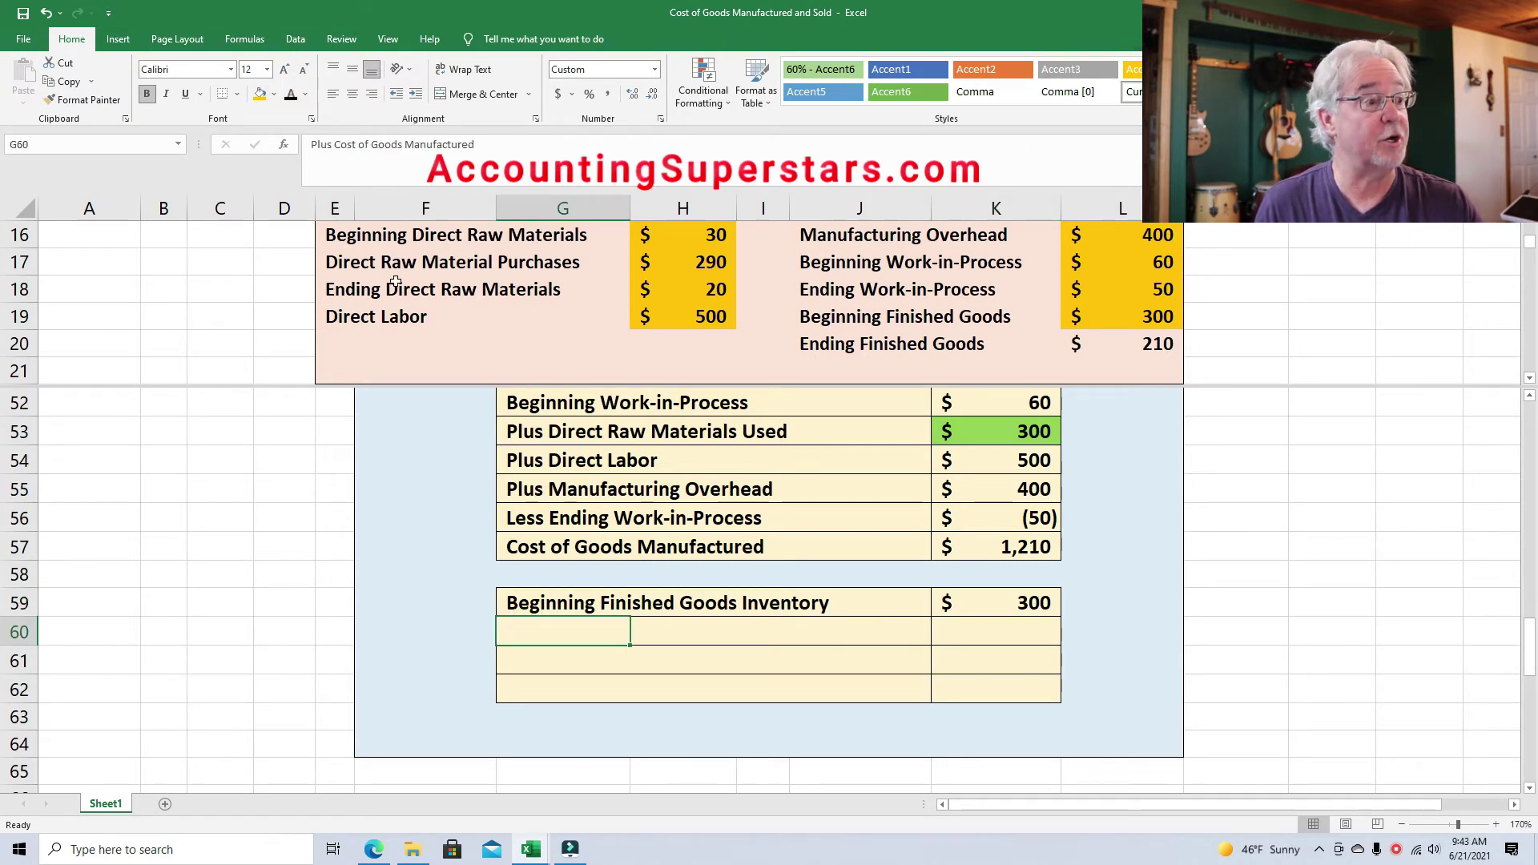
left_click(290, 94)
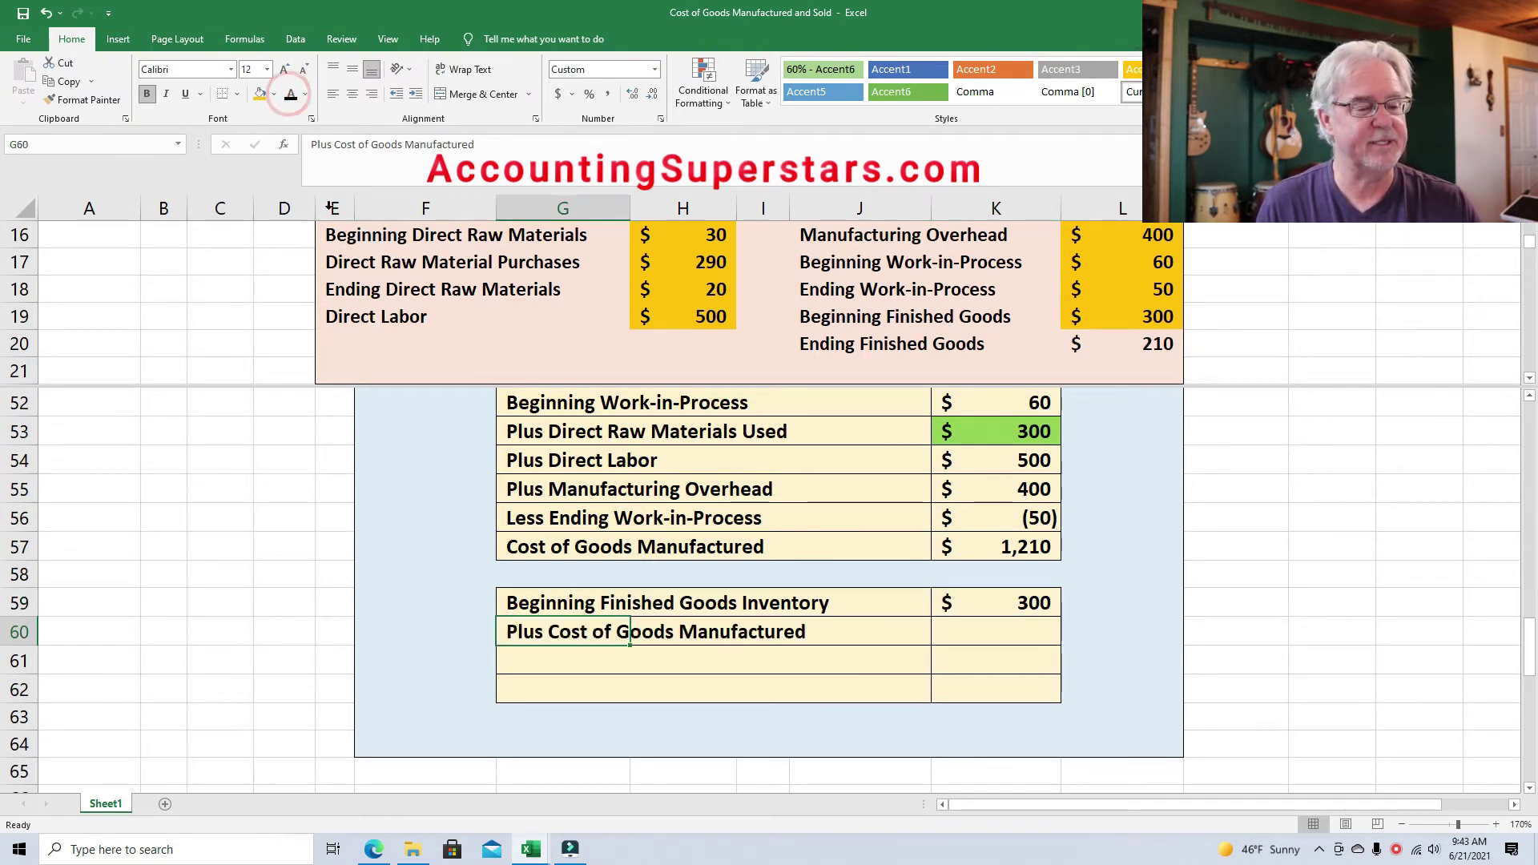
left_click(1048, 557)
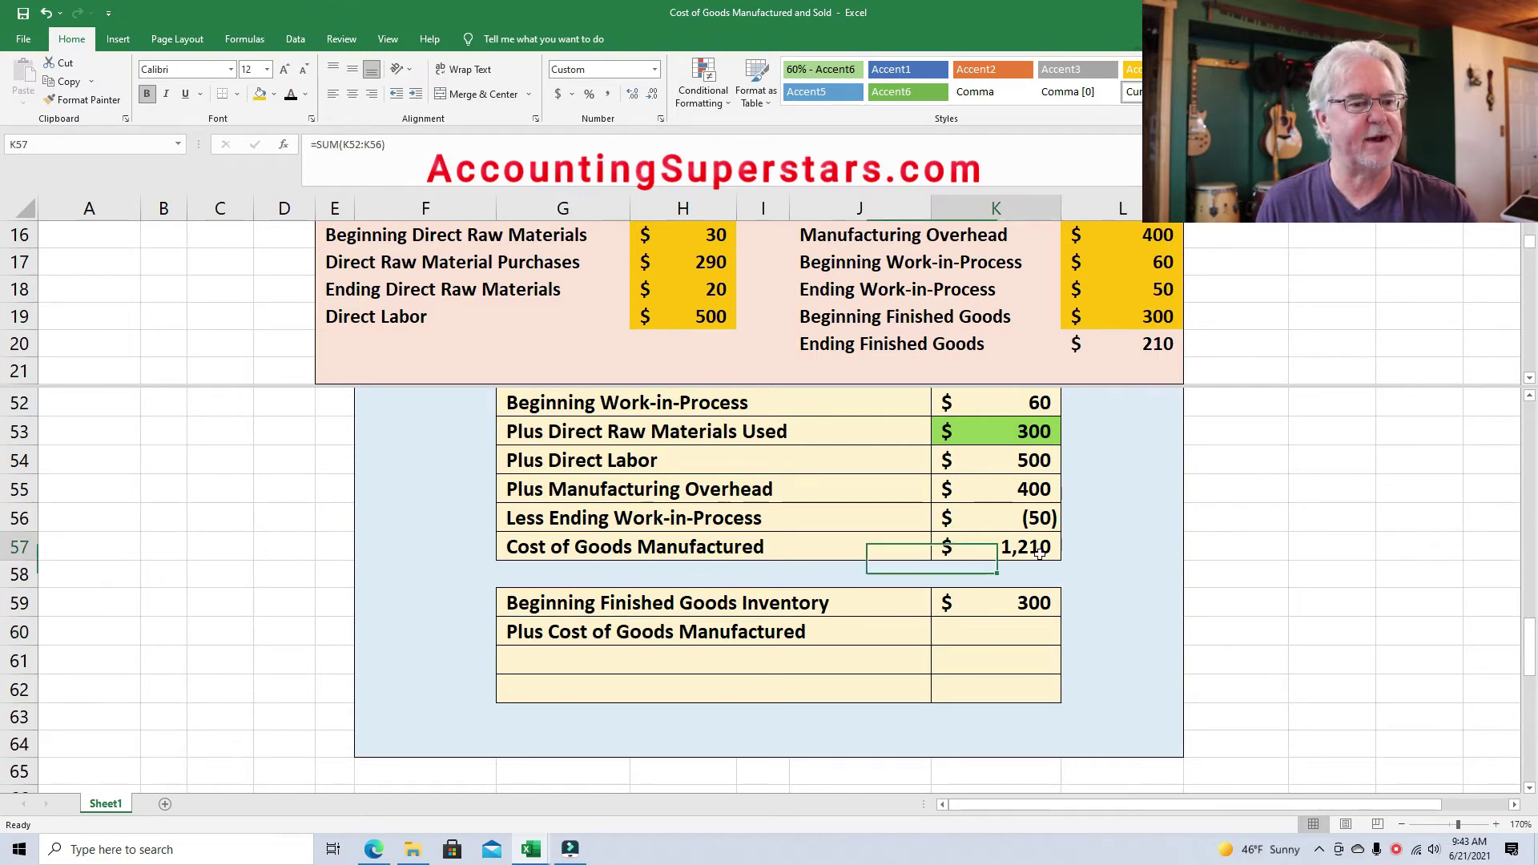
left_click(275, 96)
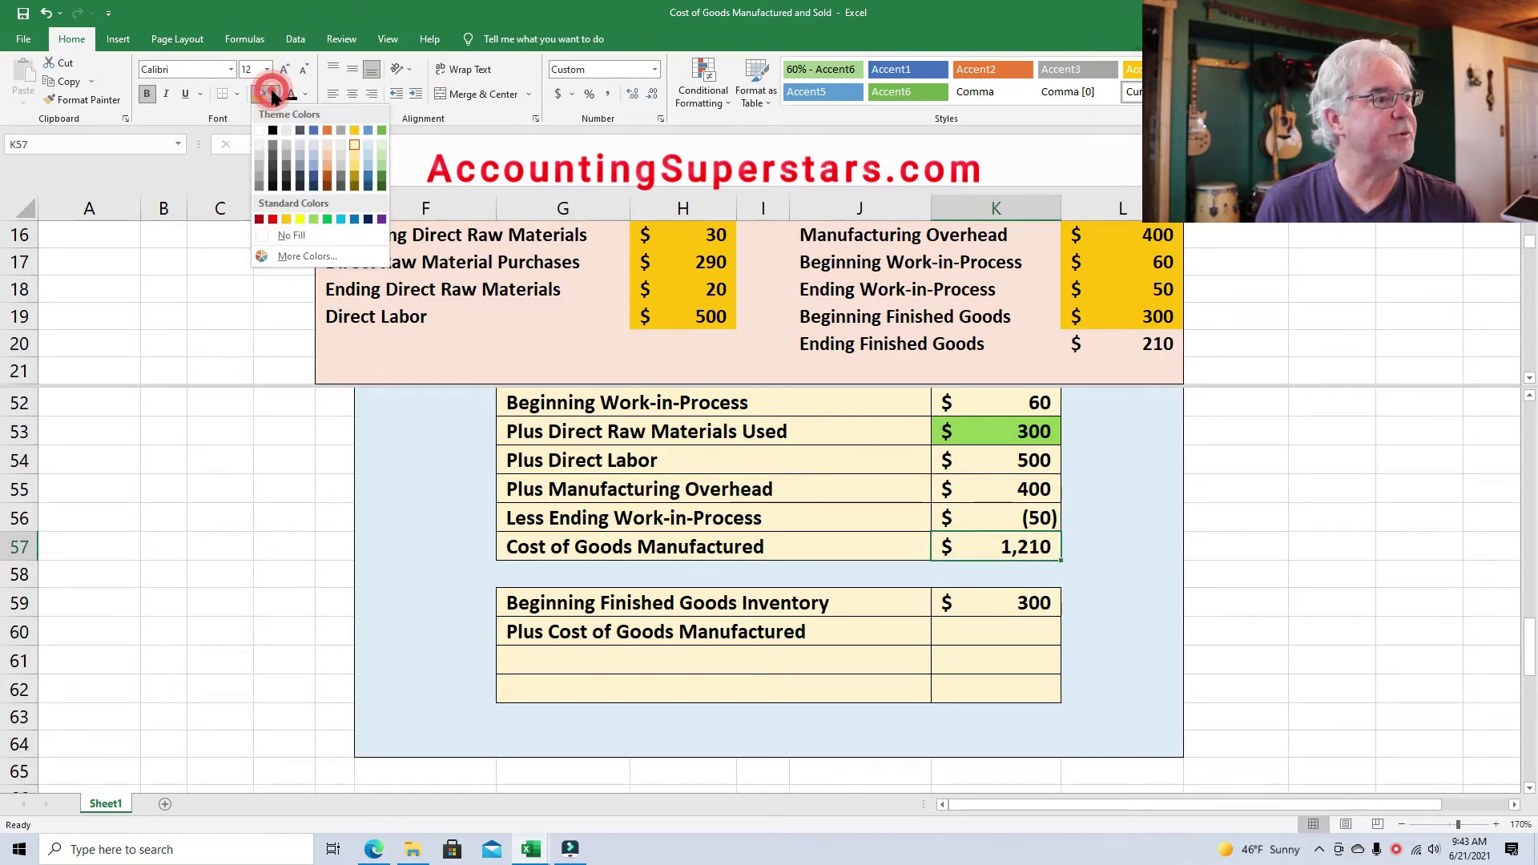
left_click(340, 218)
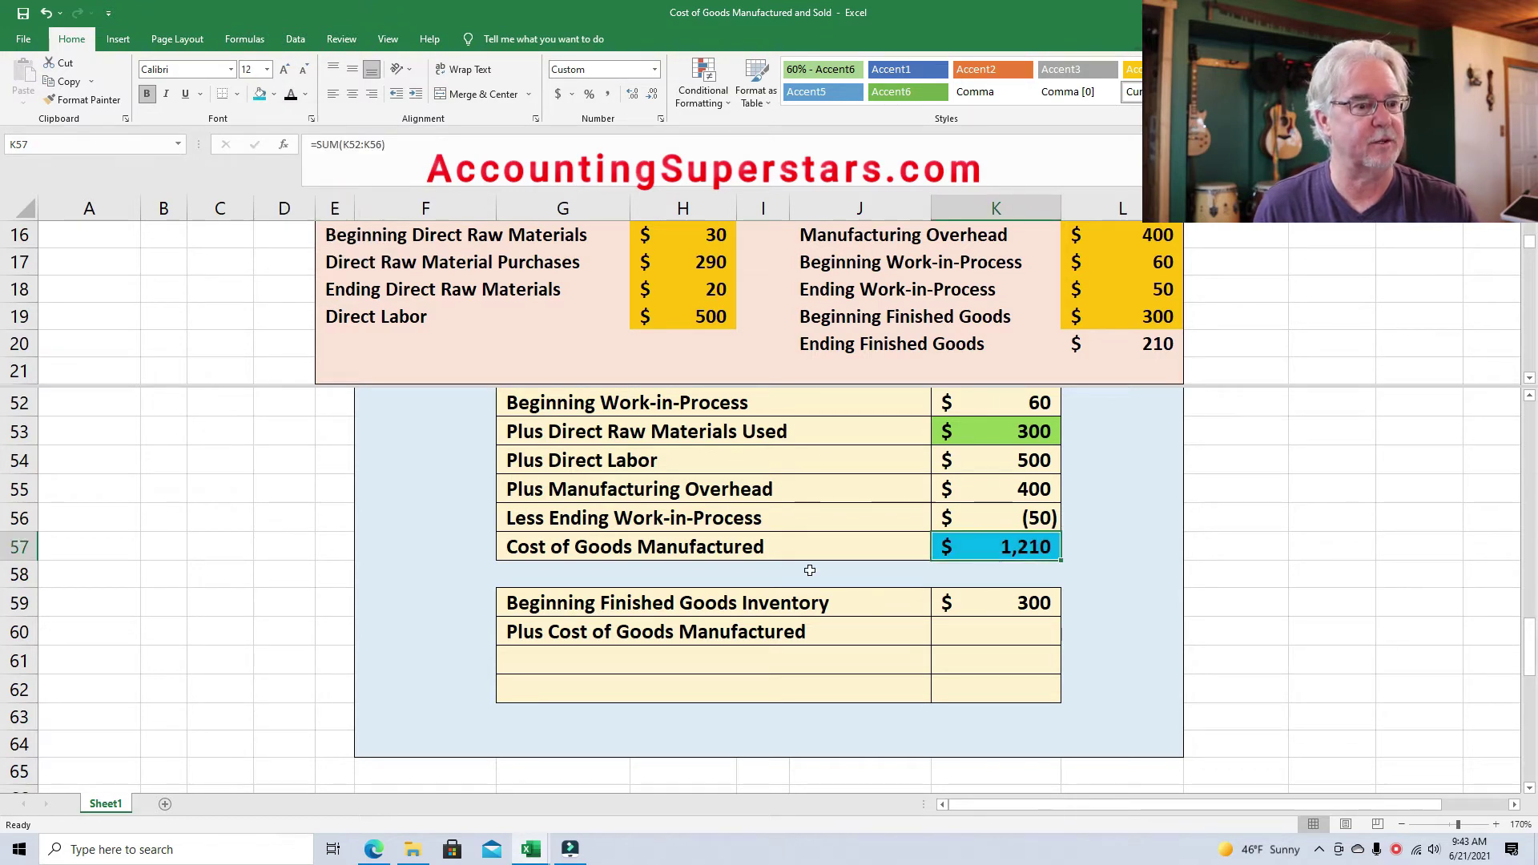
left_click(1001, 632)
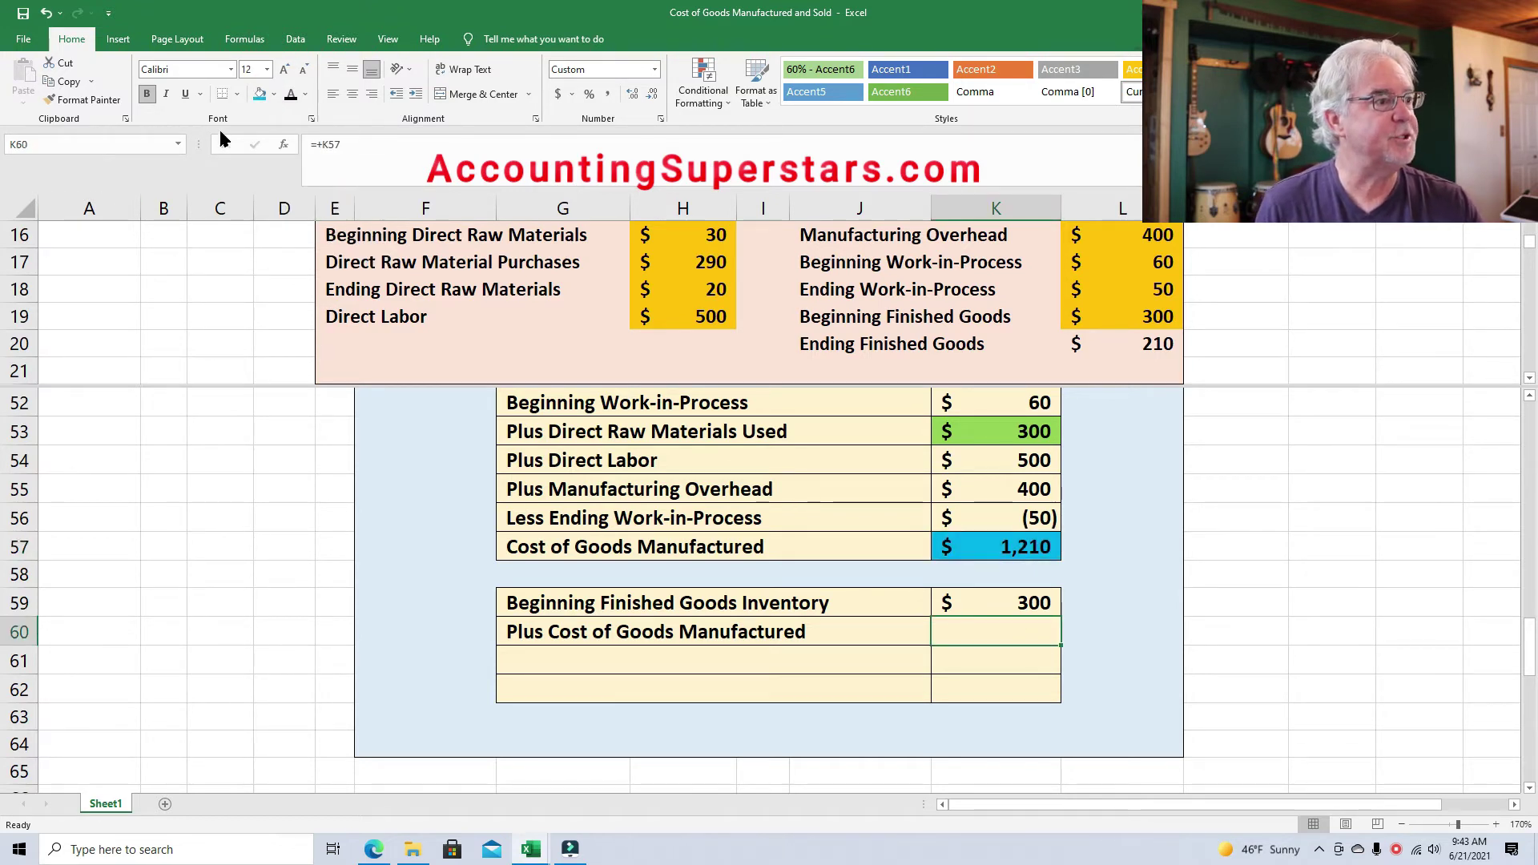
left_click(261, 95)
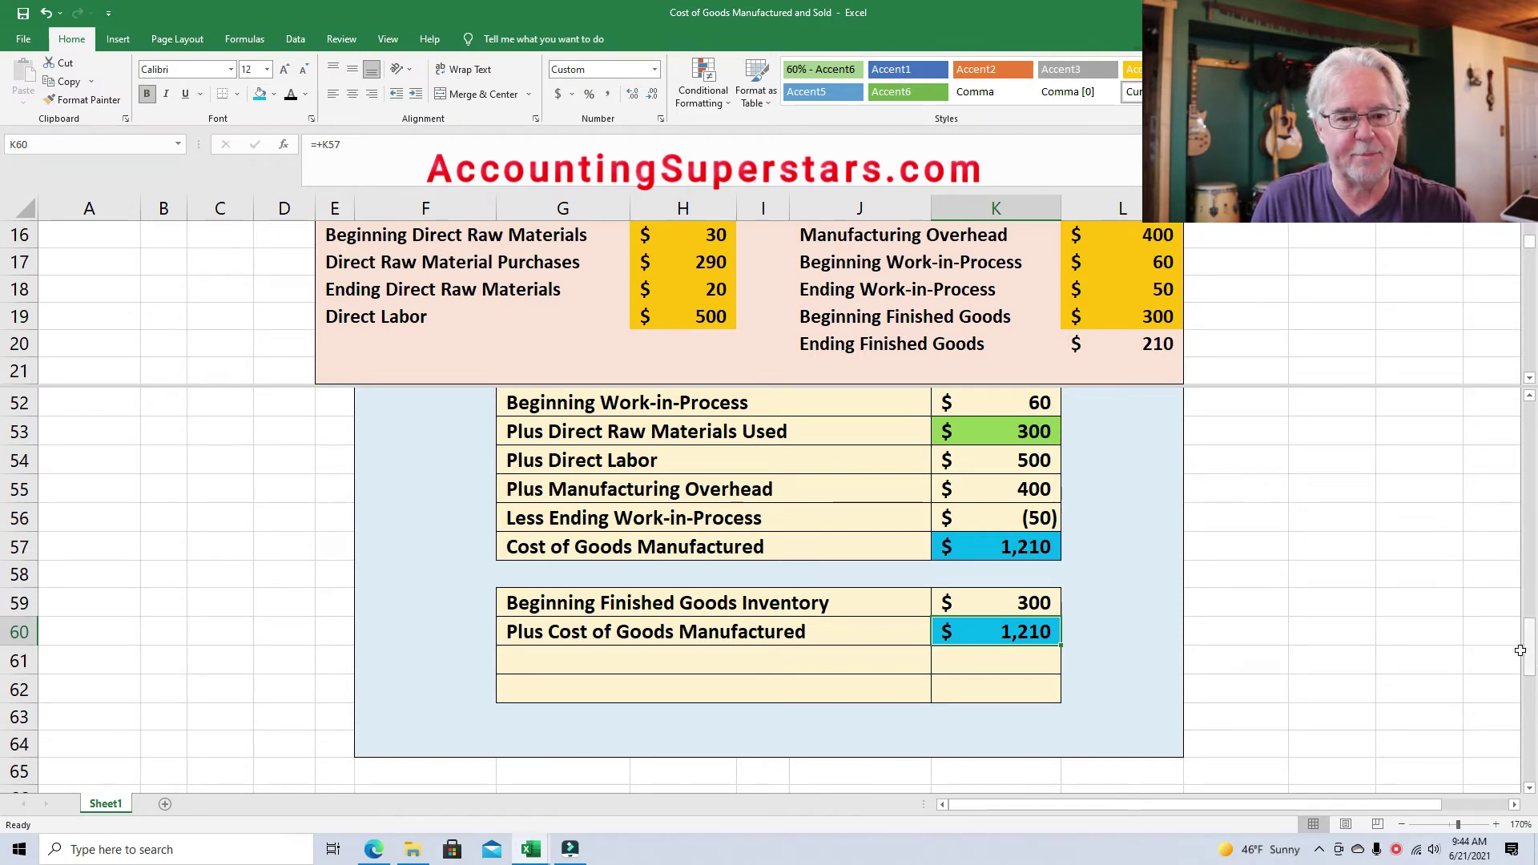
Reveal the Less Ending Finished Goods Inventory label in G61 and amount in K61 in black, and fill source amount L20 orange.
left_click_drag(1531, 669, 1530, 652)
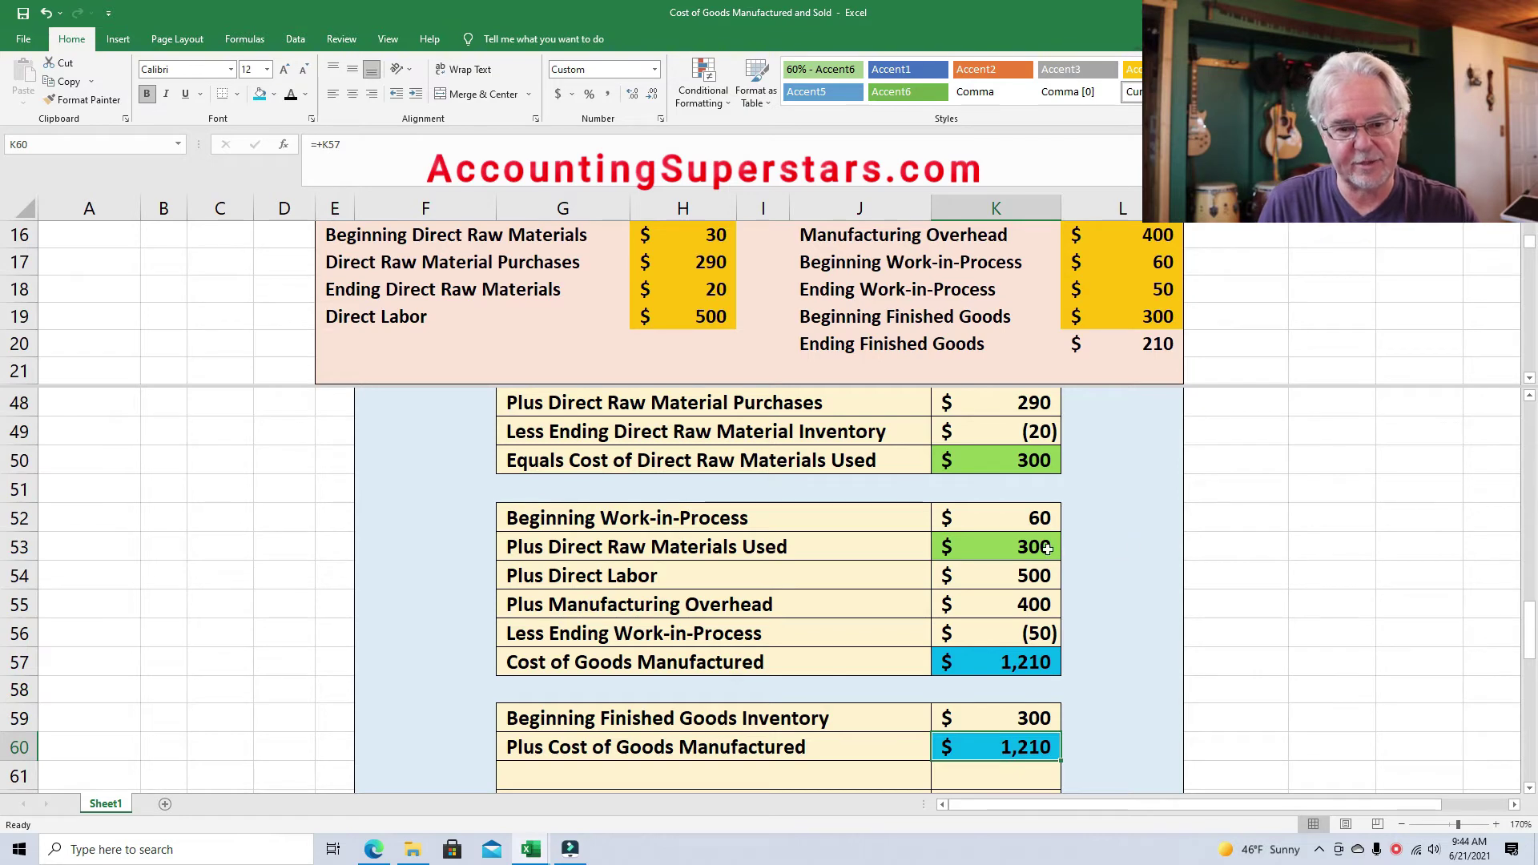
left_click_drag(1530, 644, 1529, 670)
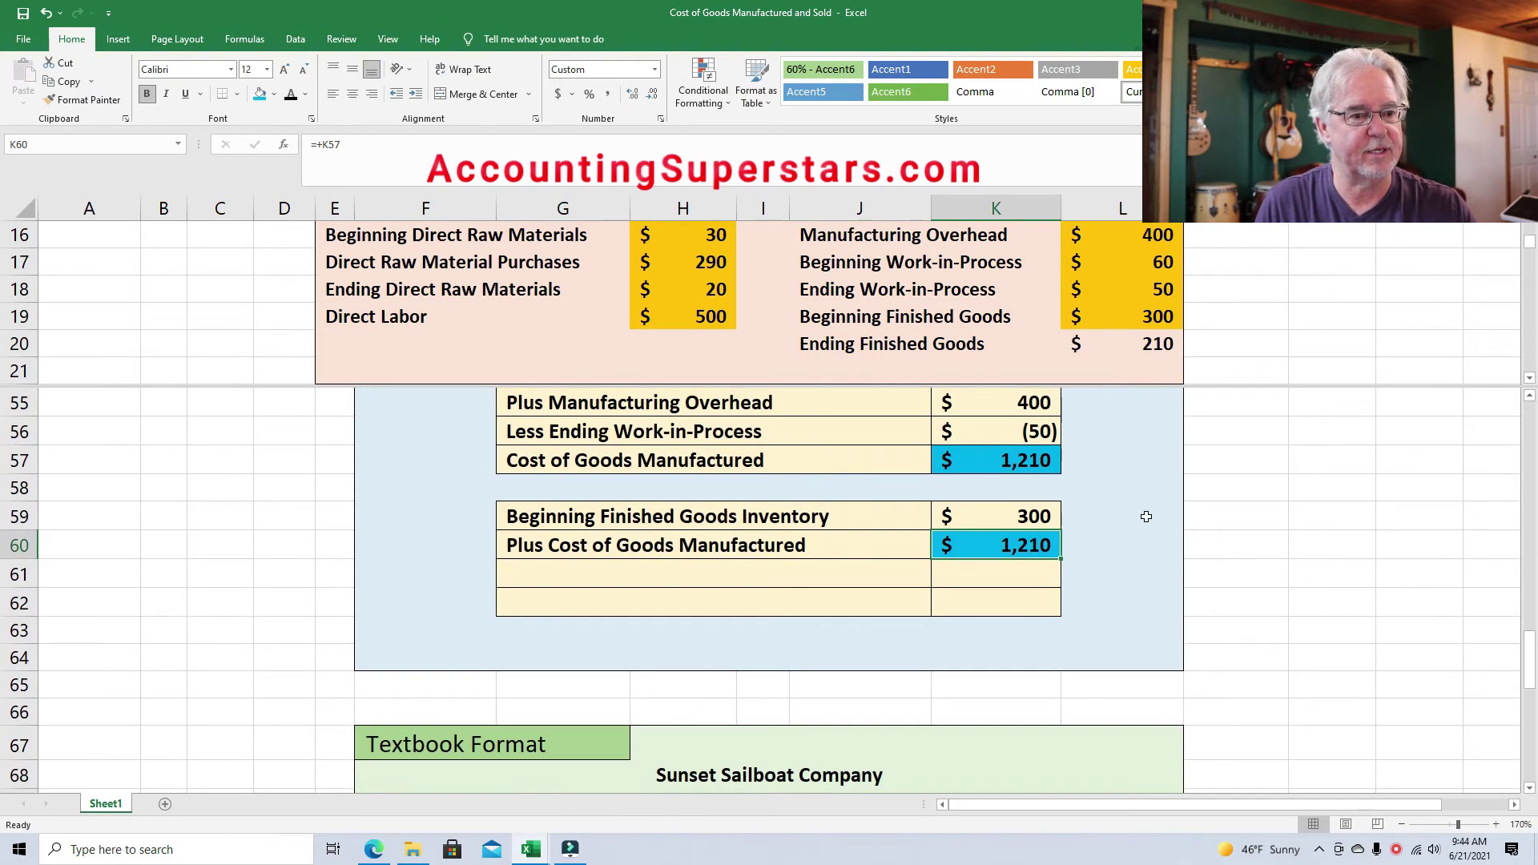
left_click(558, 570)
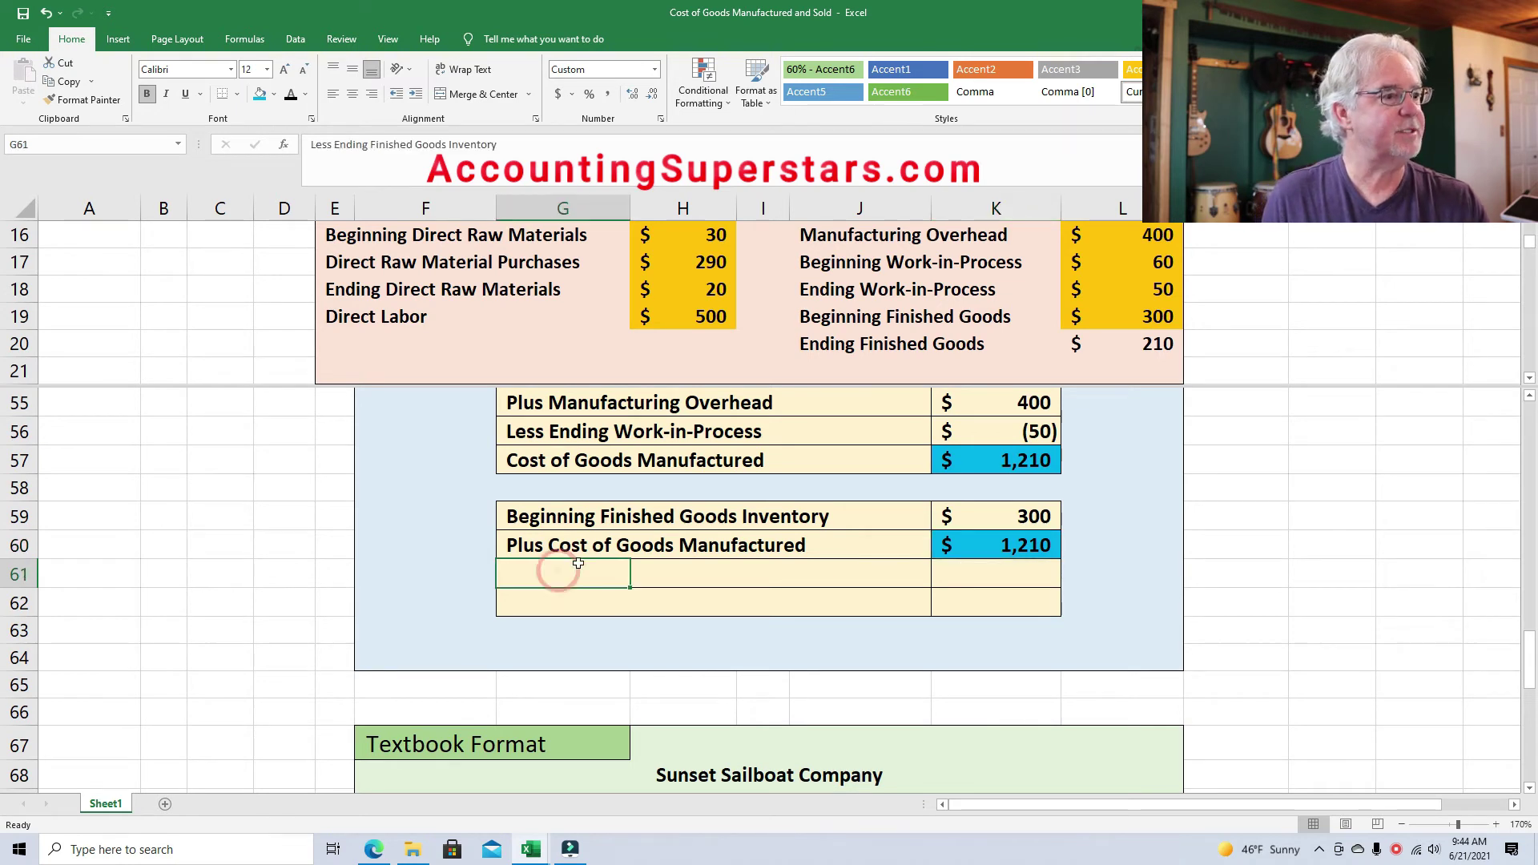
left_click(291, 94)
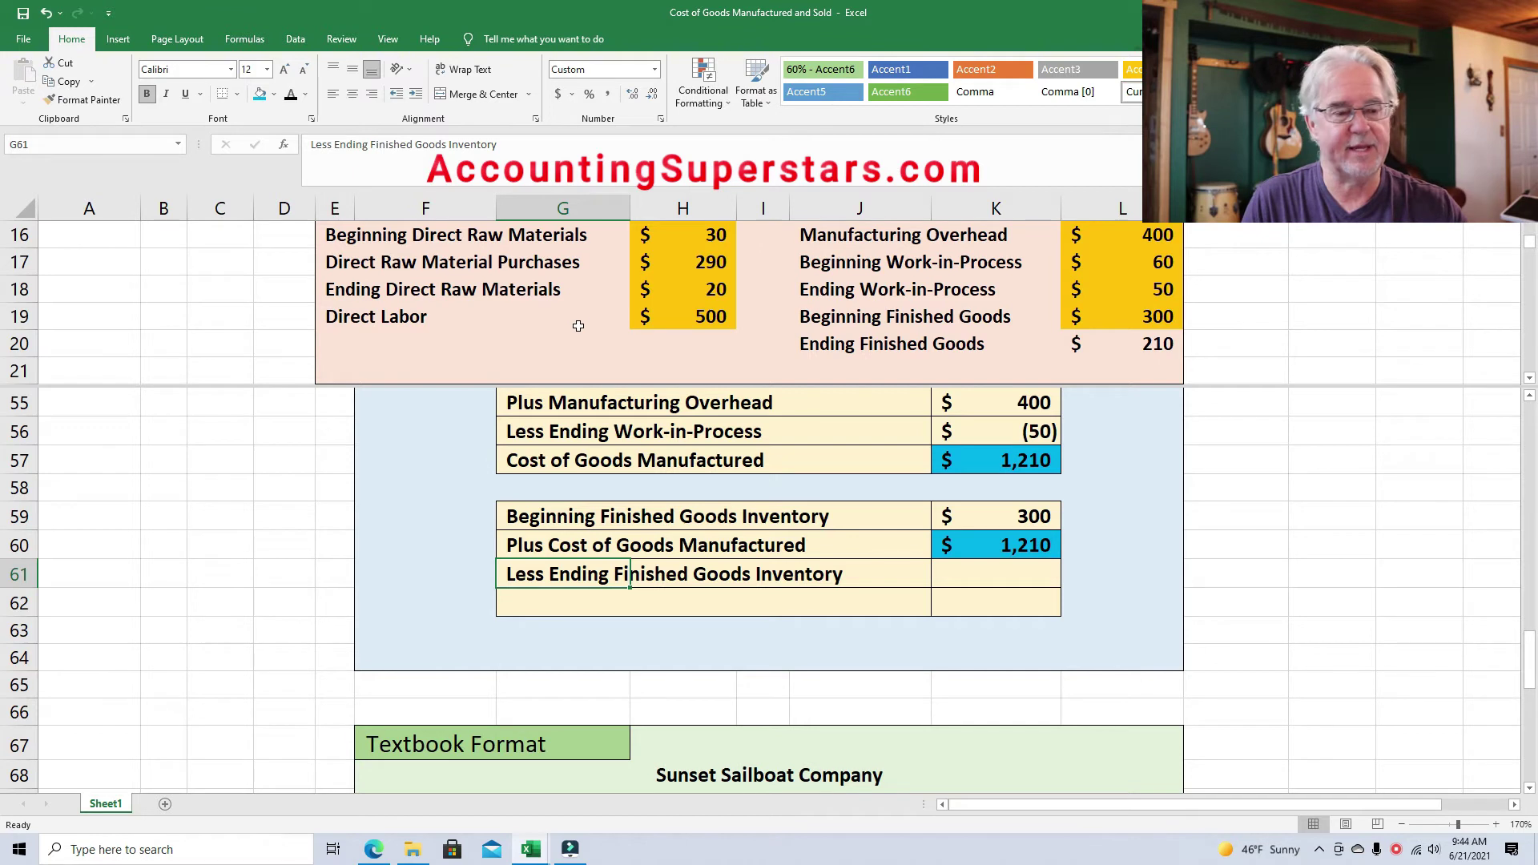
left_click(1131, 346)
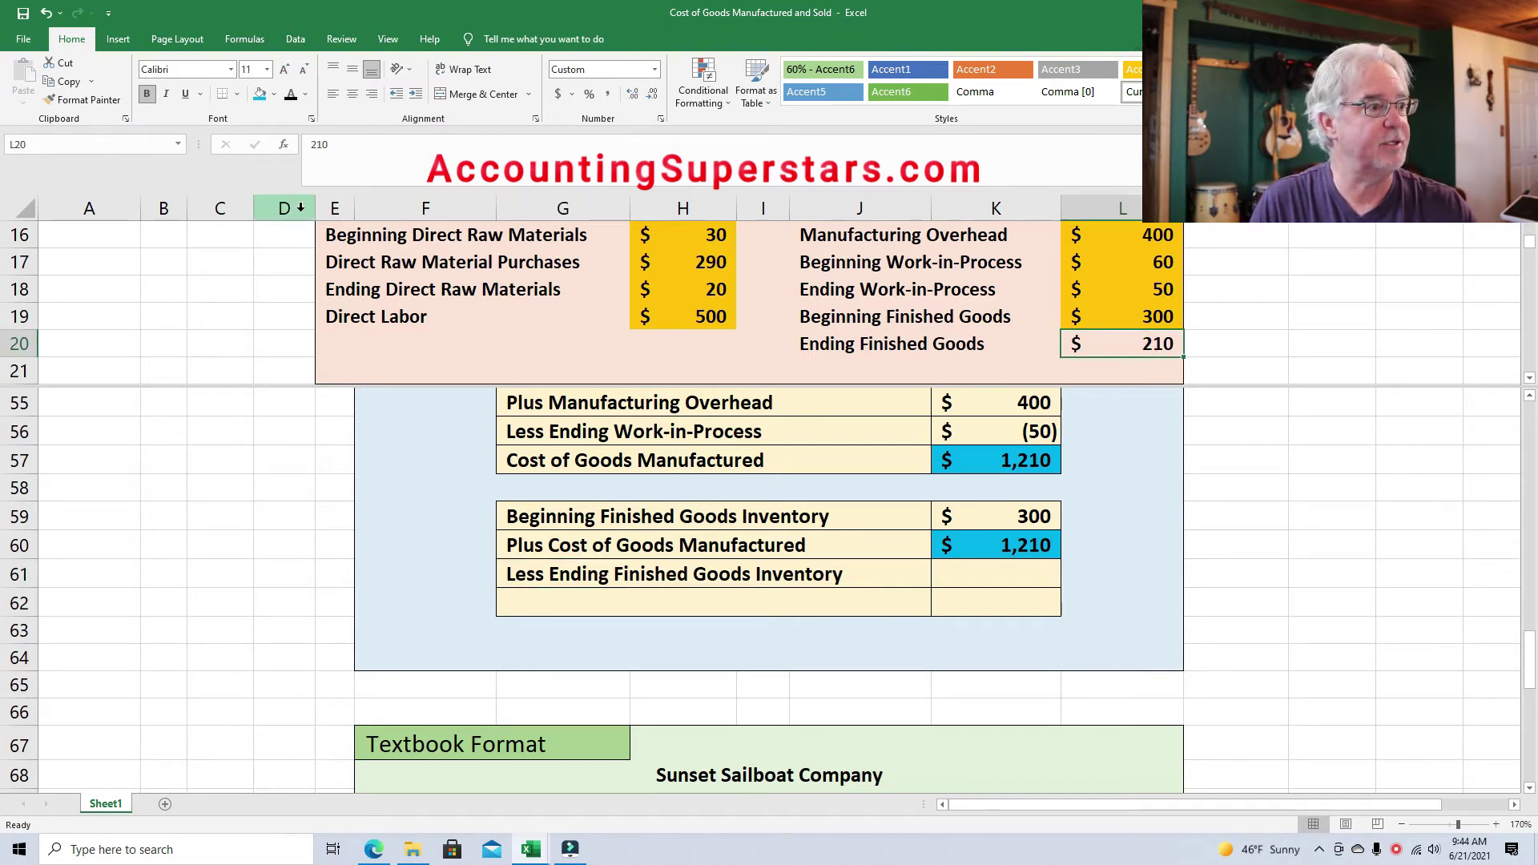
left_click(273, 96)
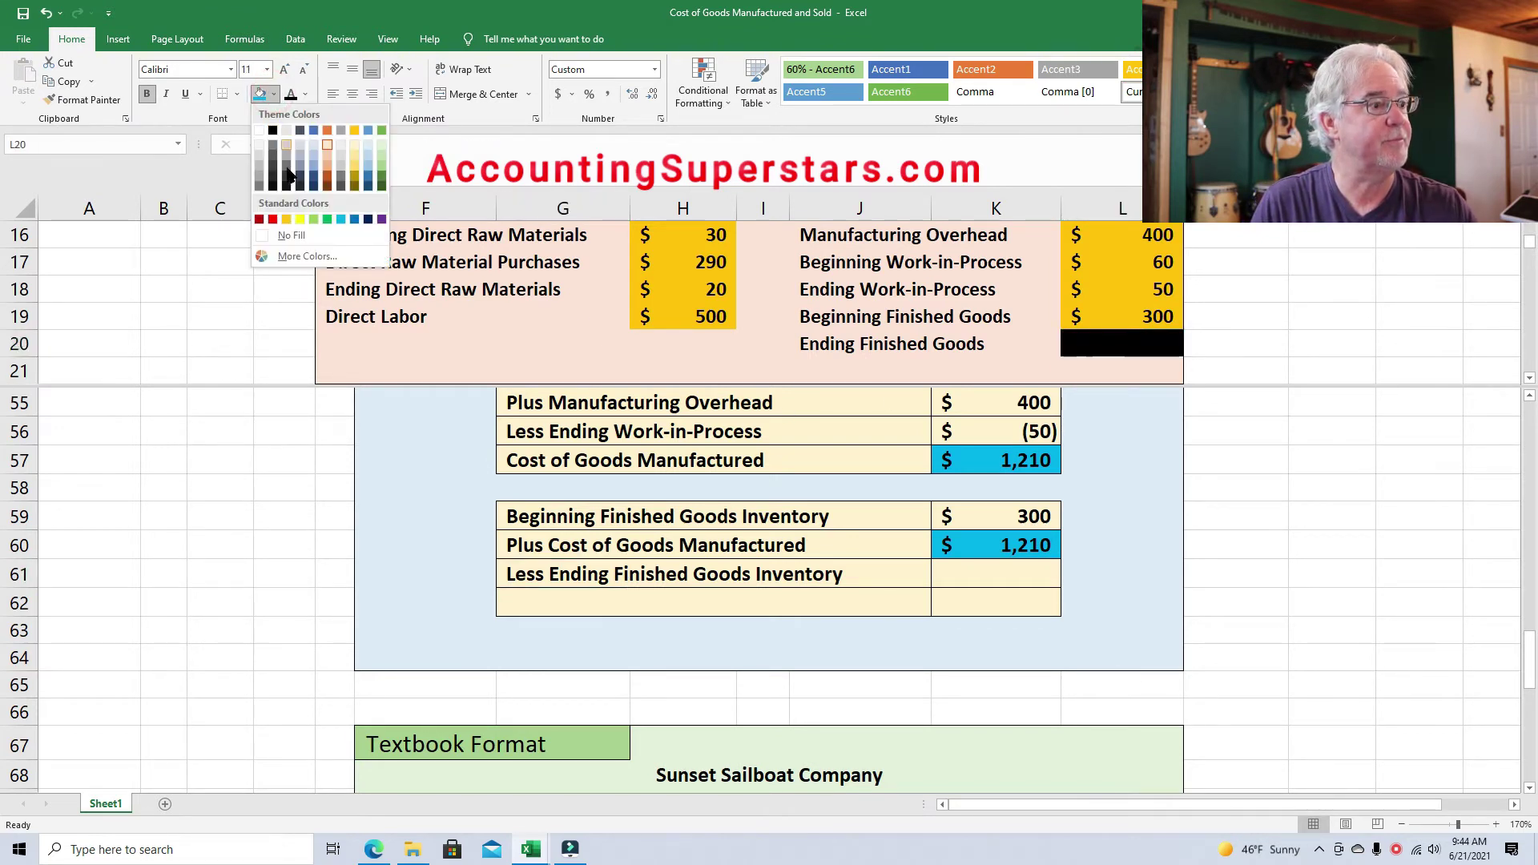
left_click(285, 219)
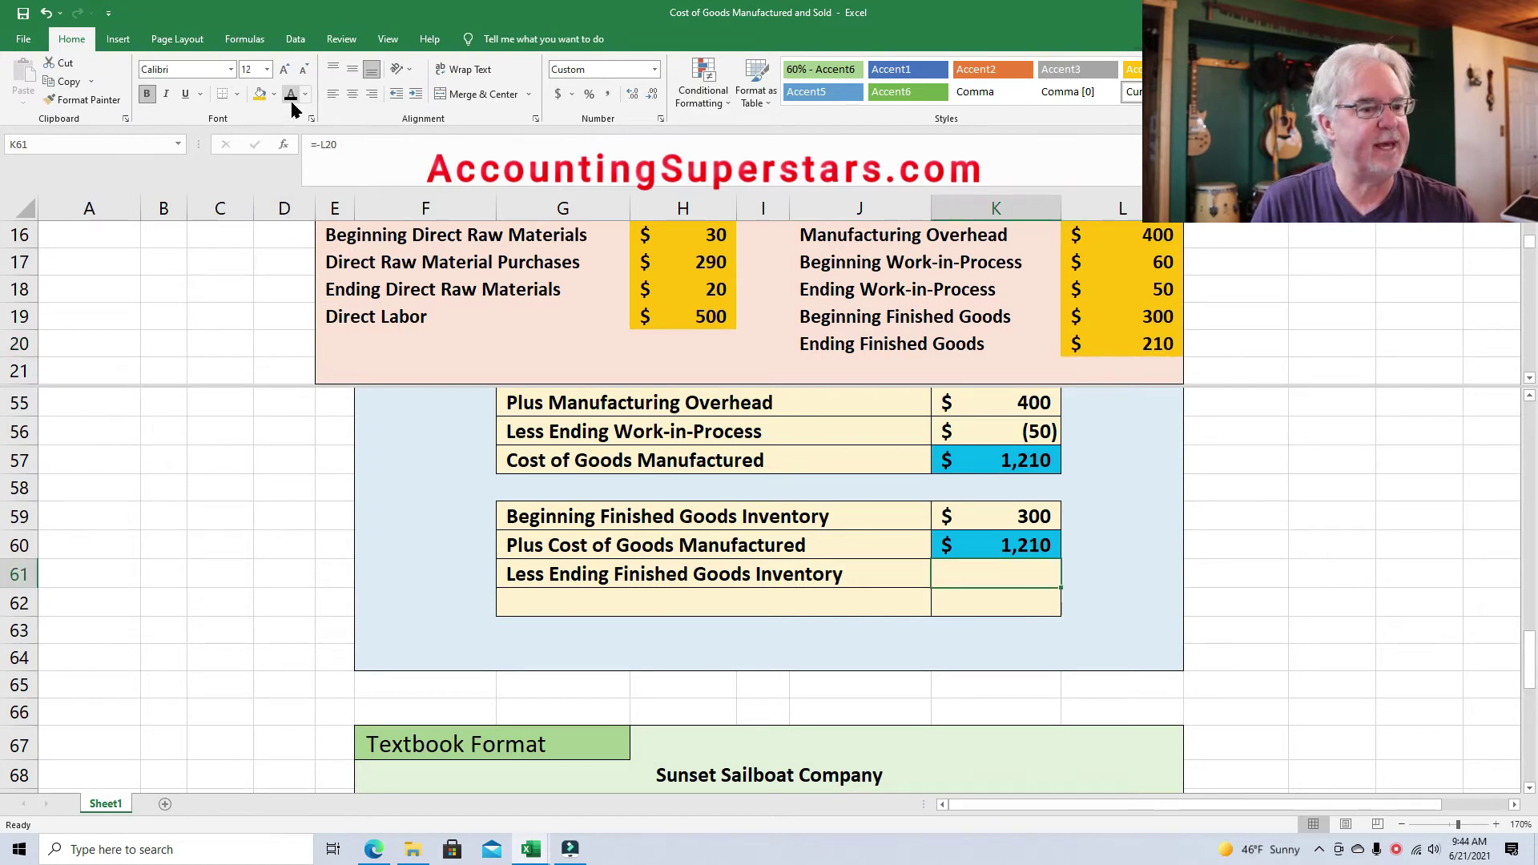
left_click(291, 98)
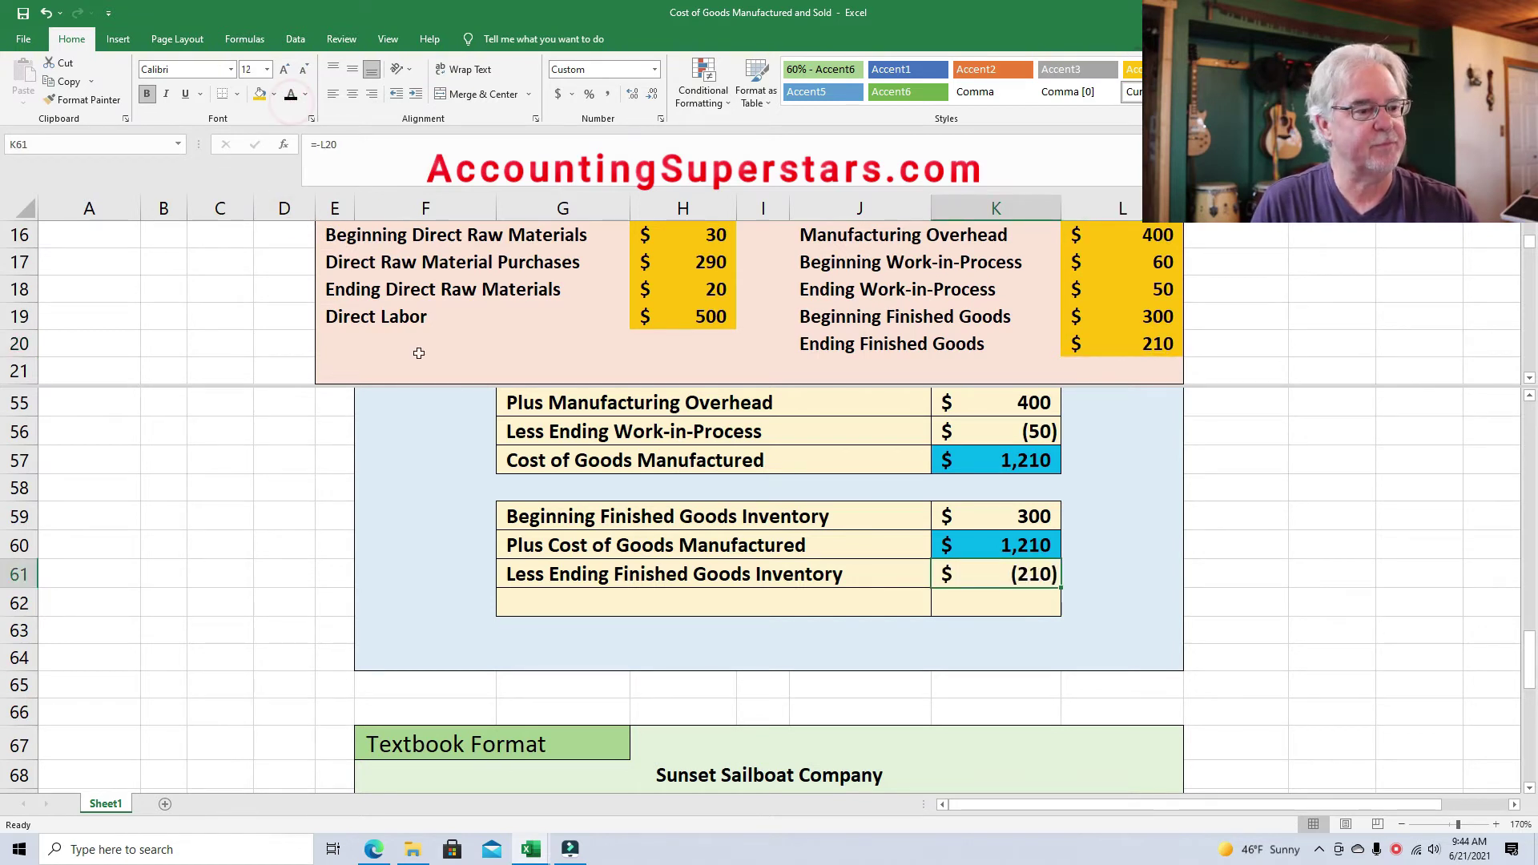
Reveal the Cost of Goods Sold label in G62 and its total in K62 with a black font.
left_click(510, 602)
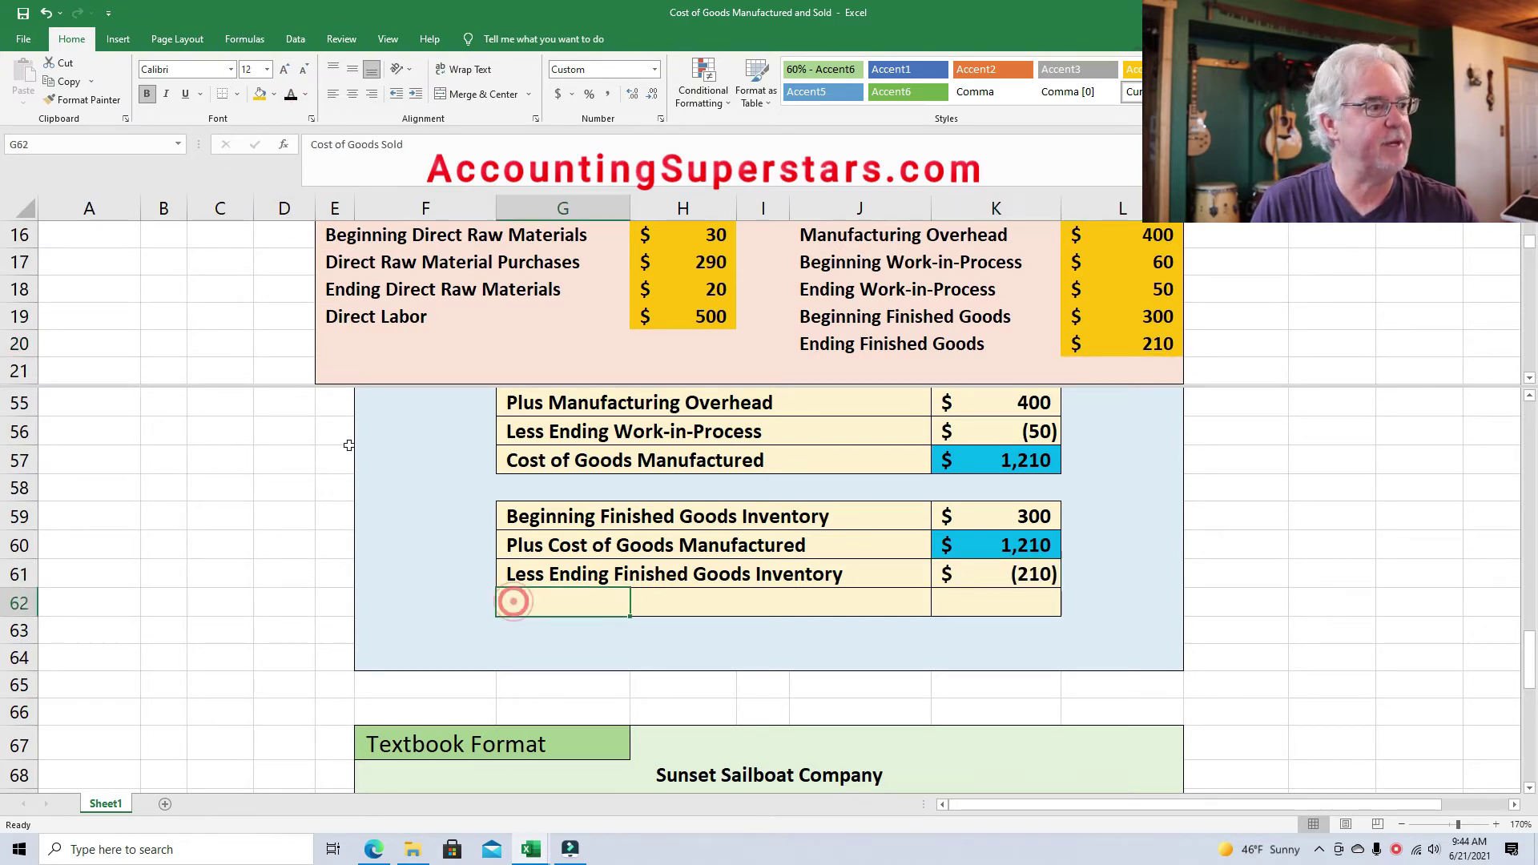
left_click(290, 97)
left_click(1052, 610)
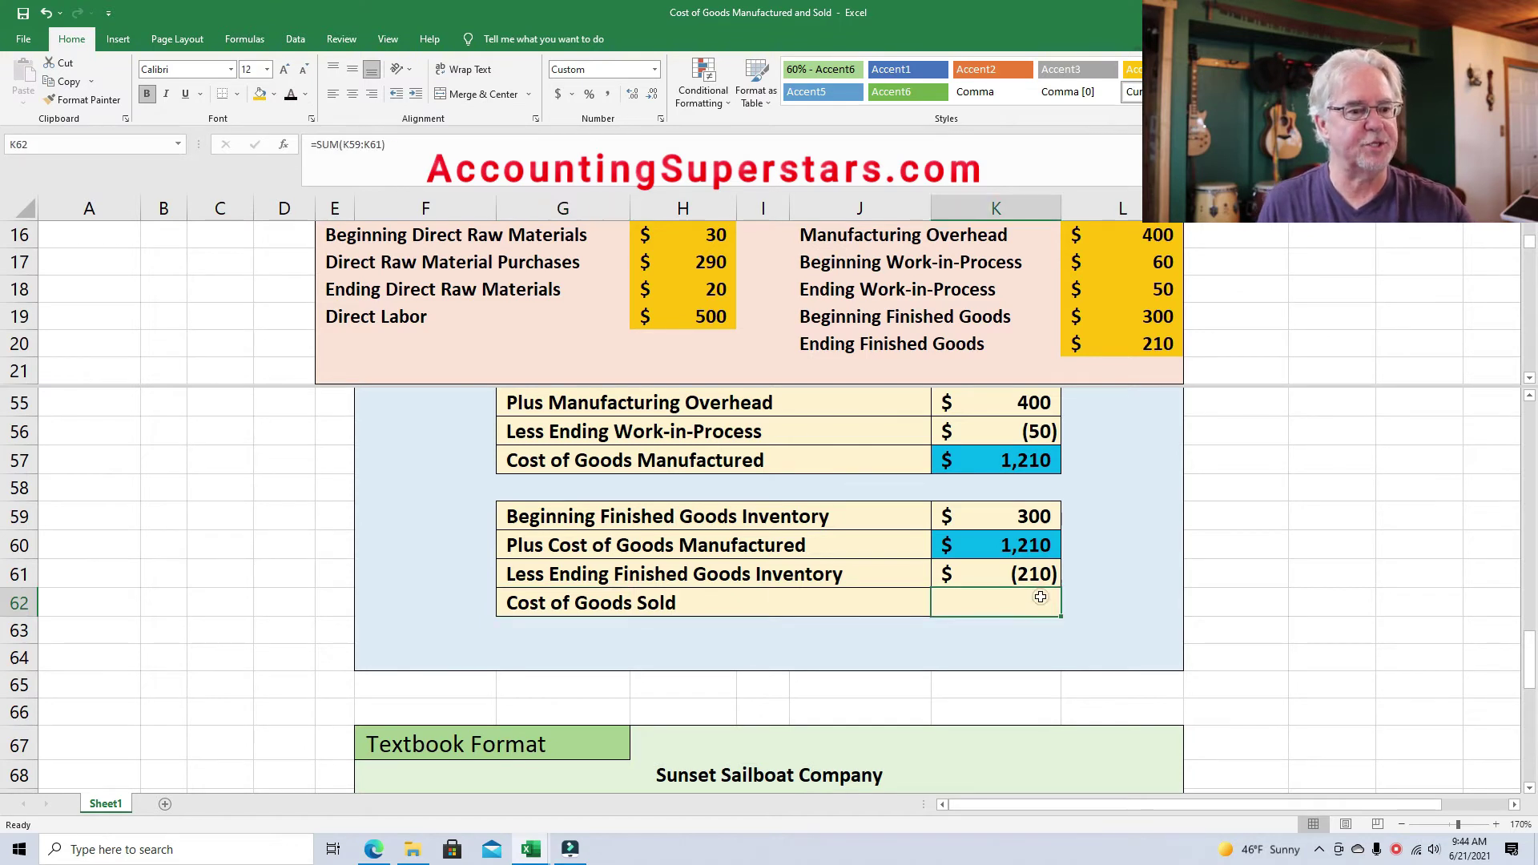
left_click(291, 98)
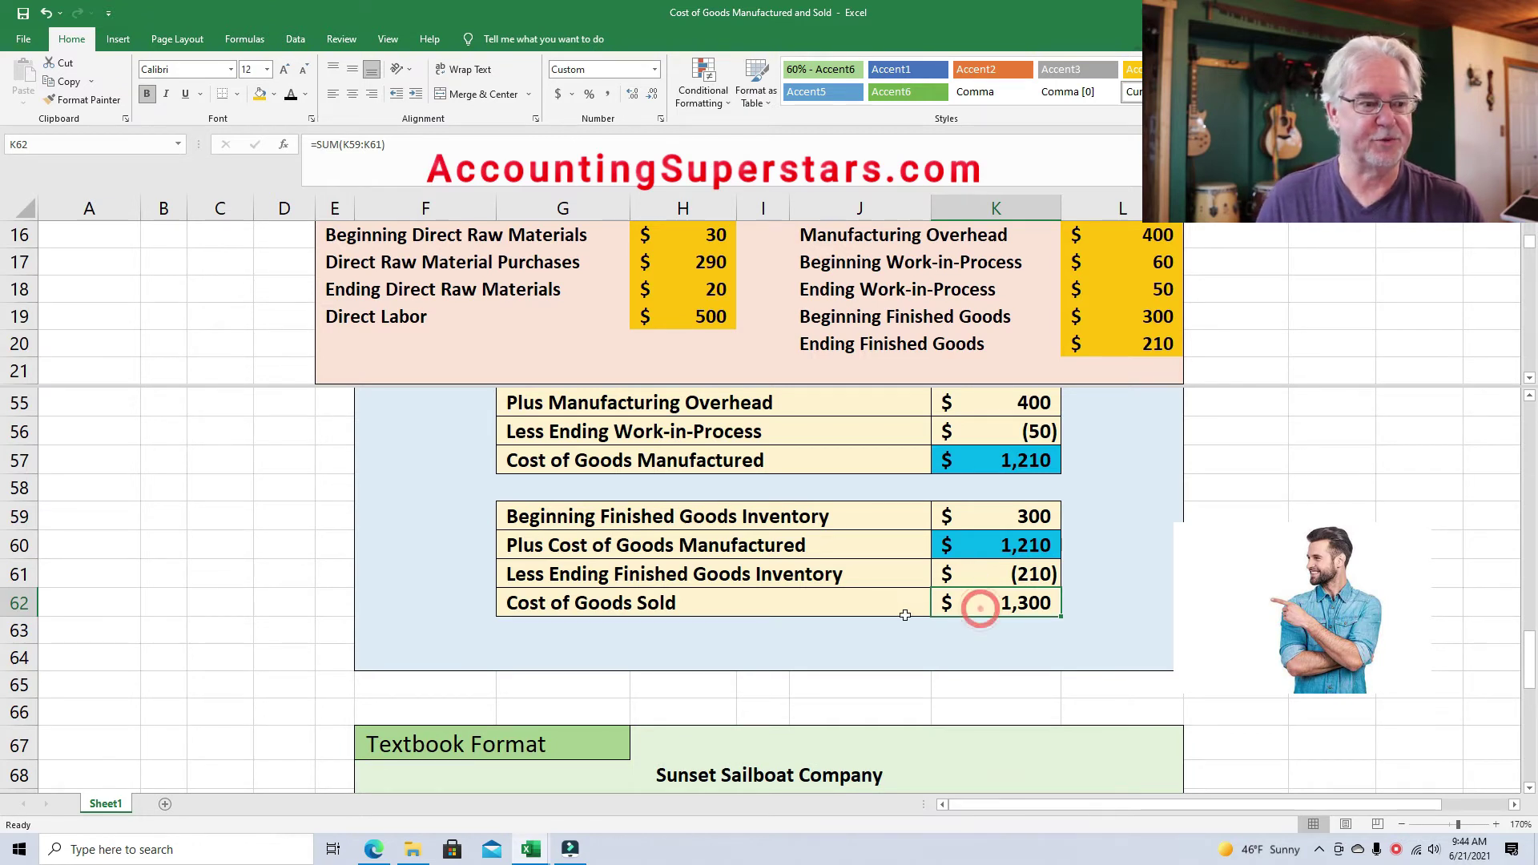
Color the Cost of Goods Manufactured label in row 57 and the Cost of Goods Sold label in row 62 red.
left_click(530, 602)
left_click_drag(505, 465, 753, 460)
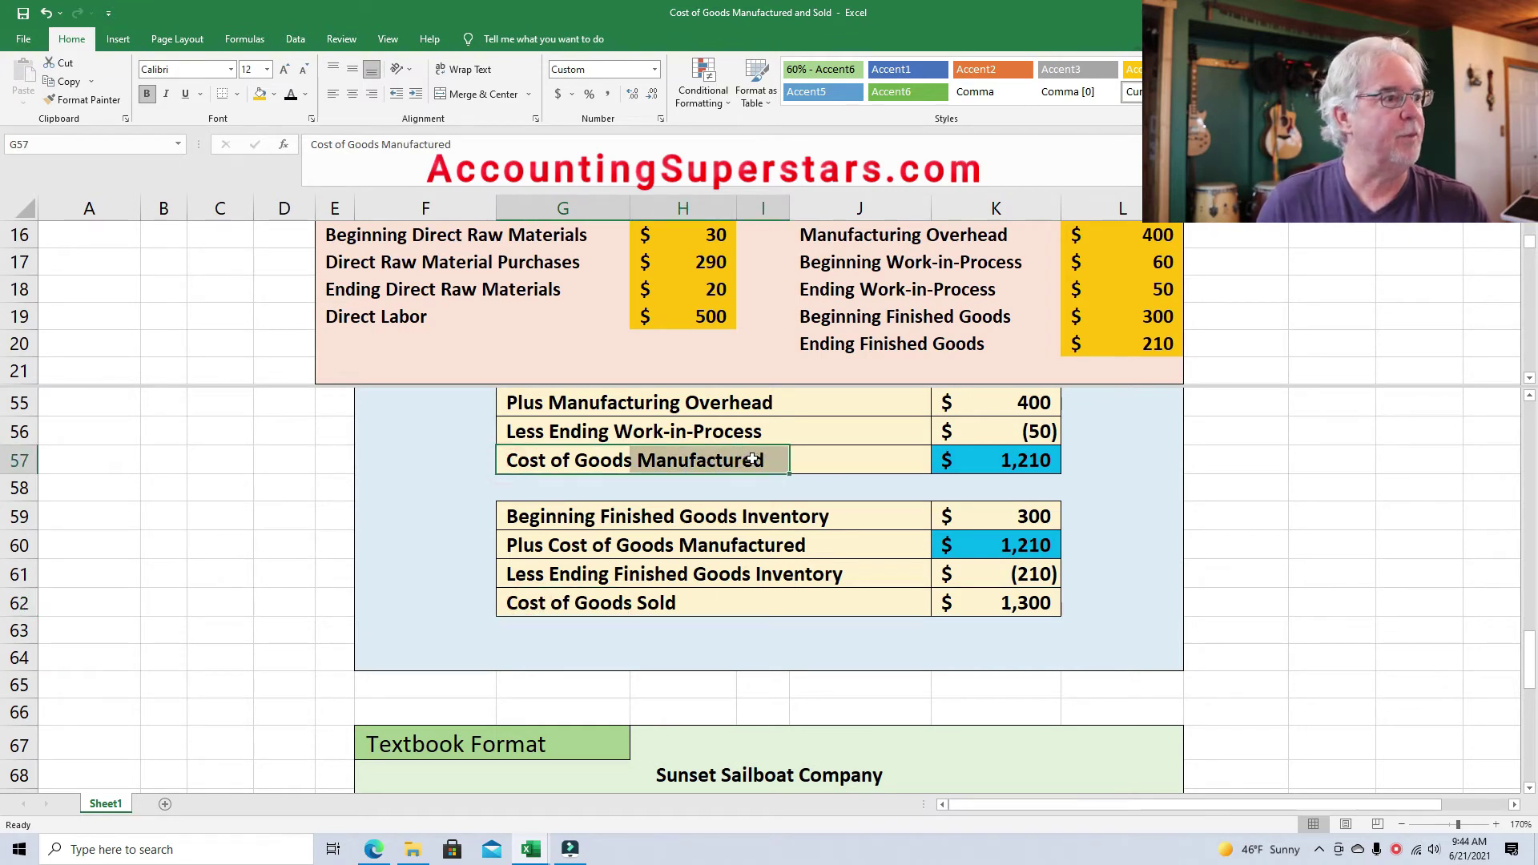
left_click(305, 95)
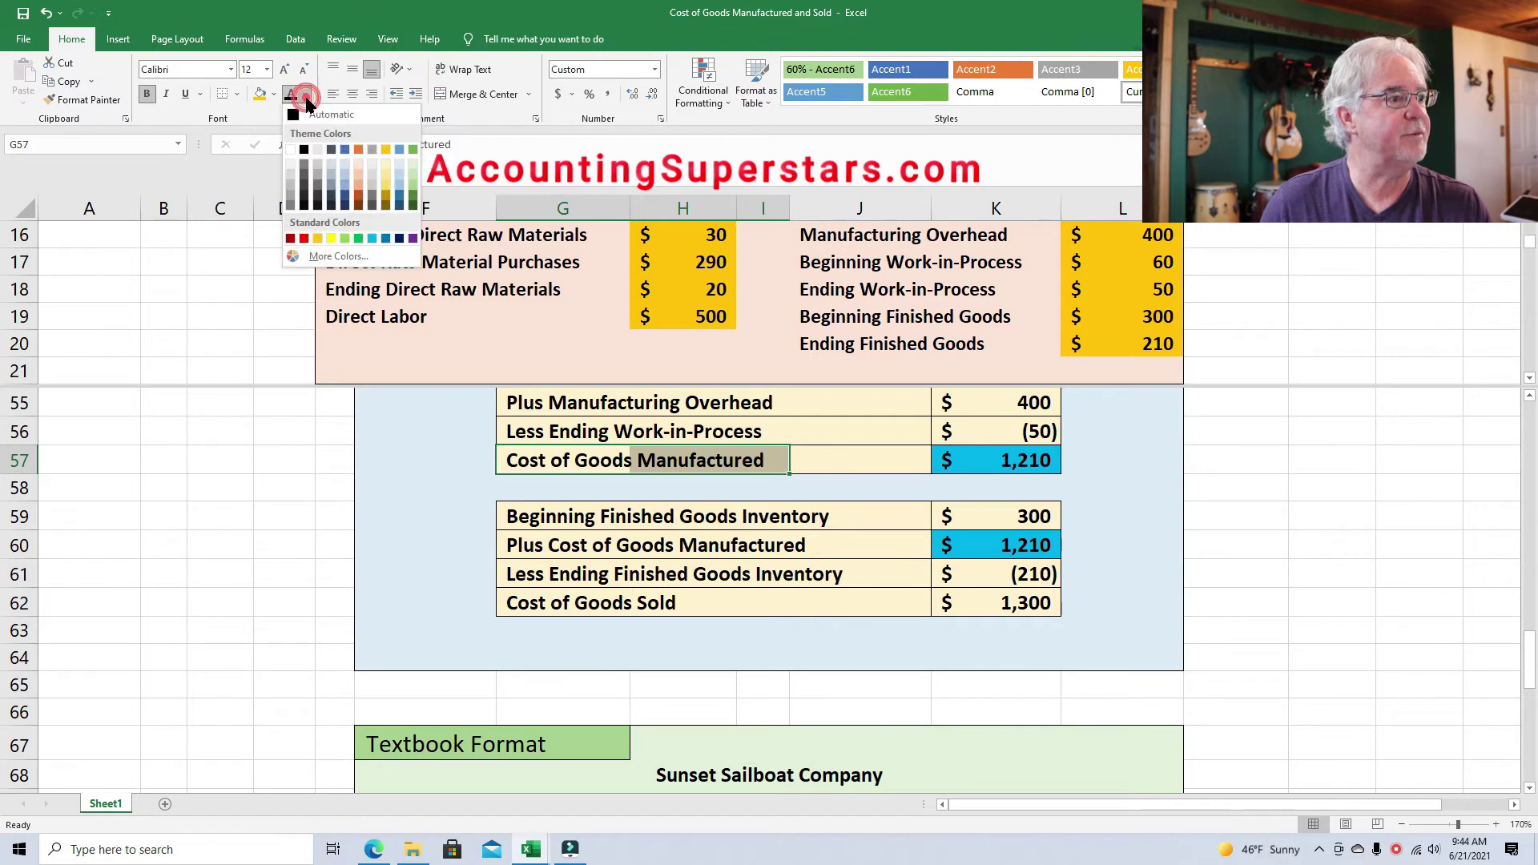
left_click(303, 238)
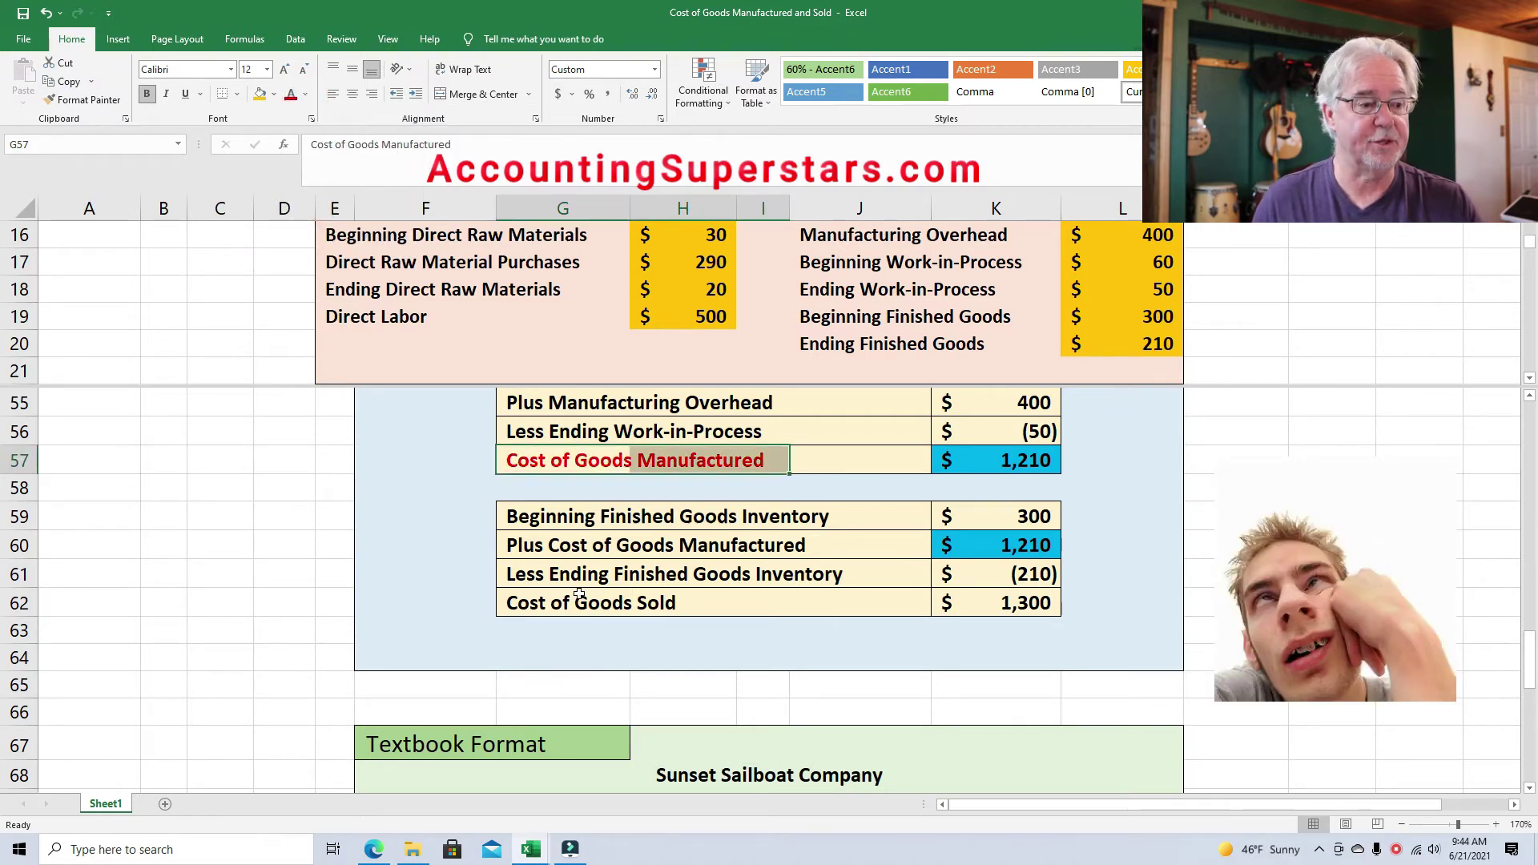
left_click_drag(514, 602, 913, 592)
left_click(291, 94)
left_click(468, 566)
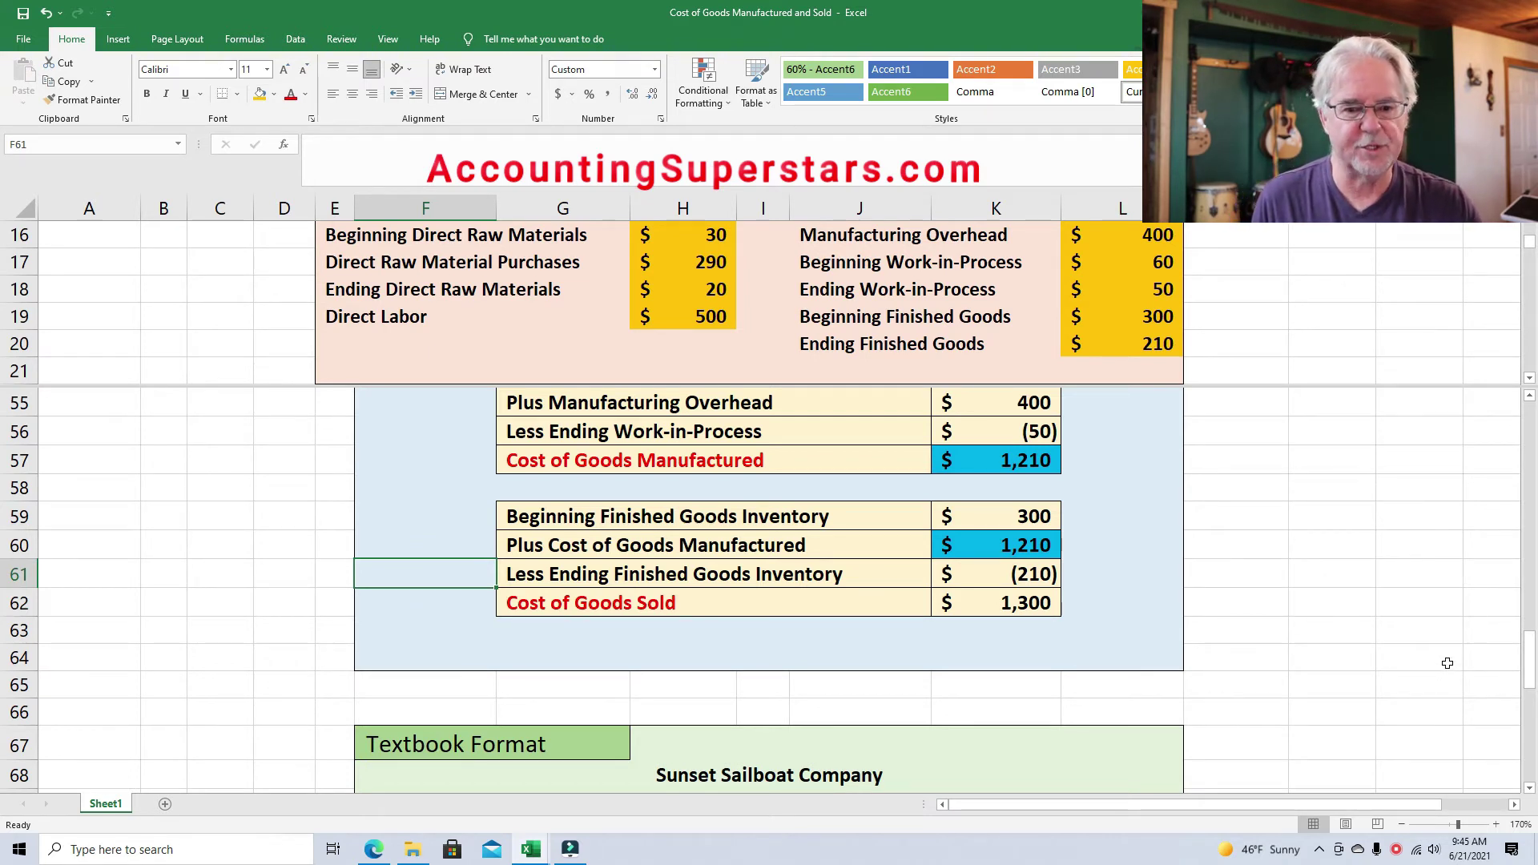
Replace the orange highlights in the source data range H16:L20 with the light orange theme fill that matches the block's background.
left_click_drag(1526, 661, 12, 707)
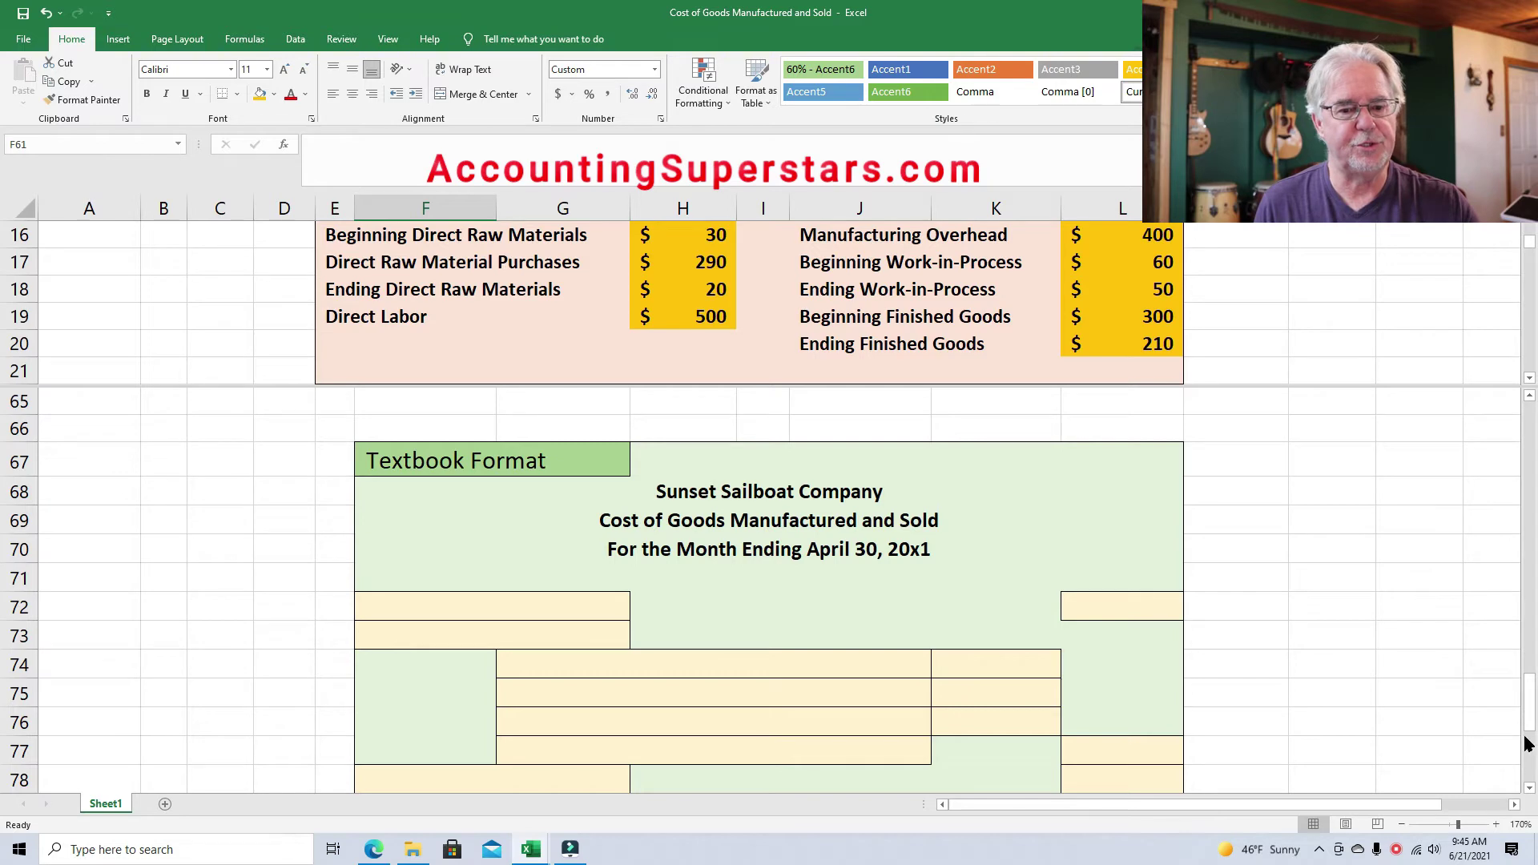
scroll(1530, 789, "down", 2)
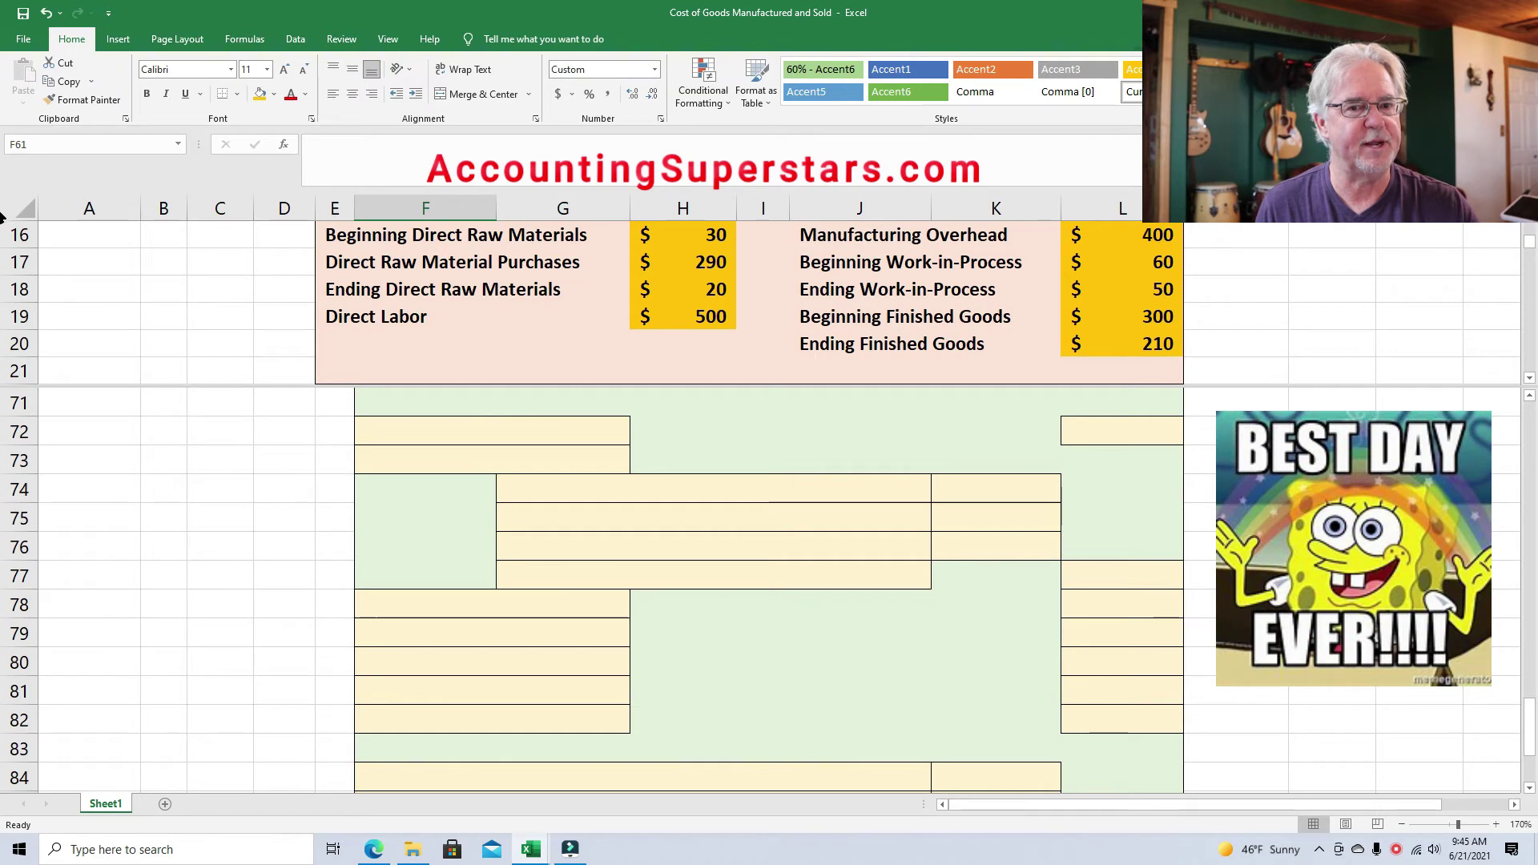
scroll(782, 264, "up", 1)
left_click_drag(653, 261, 1153, 370)
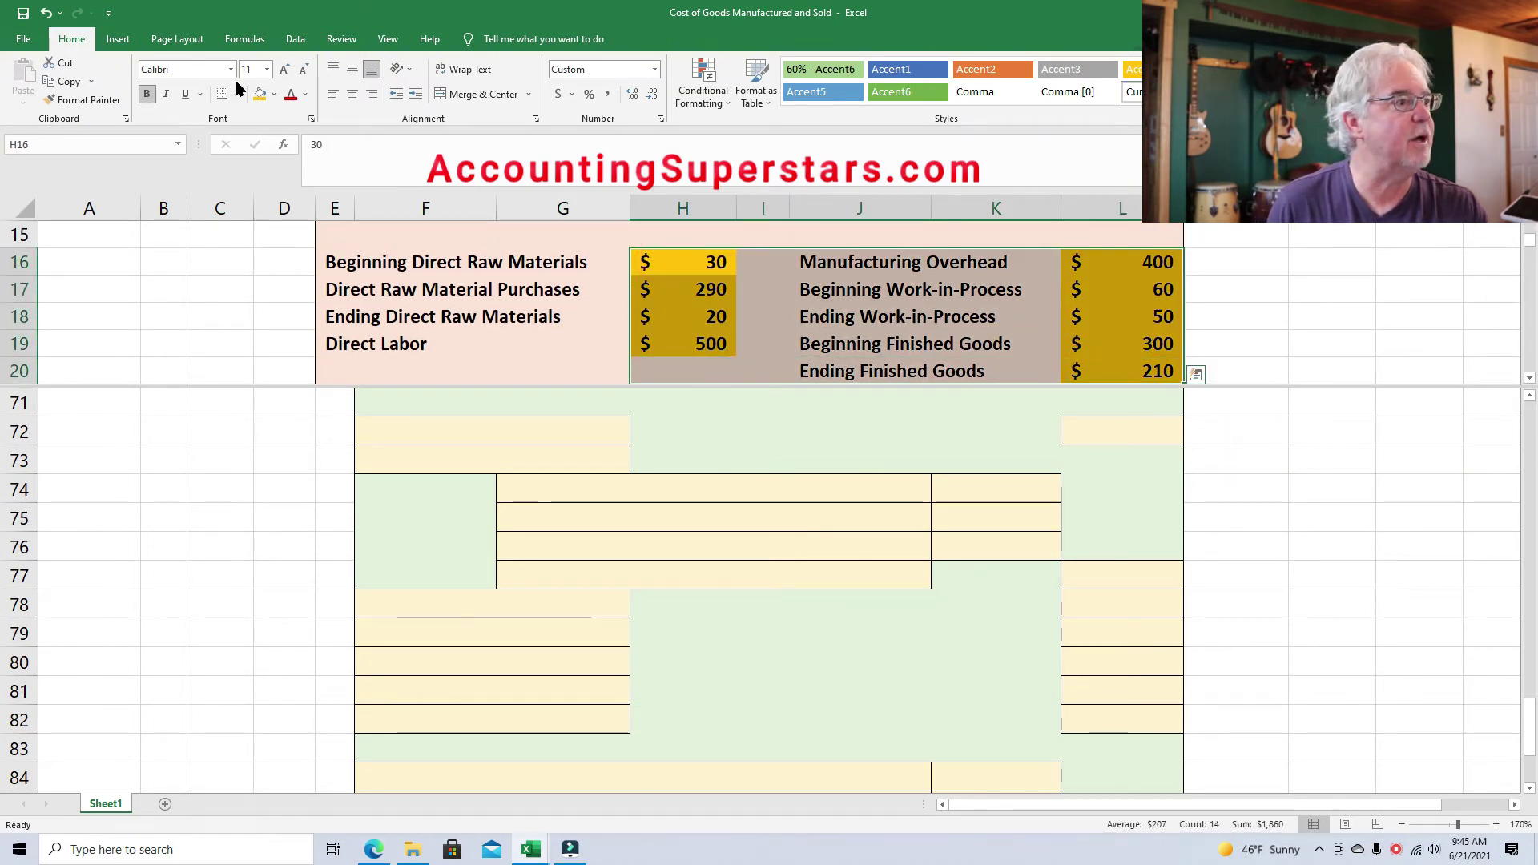
left_click(274, 93)
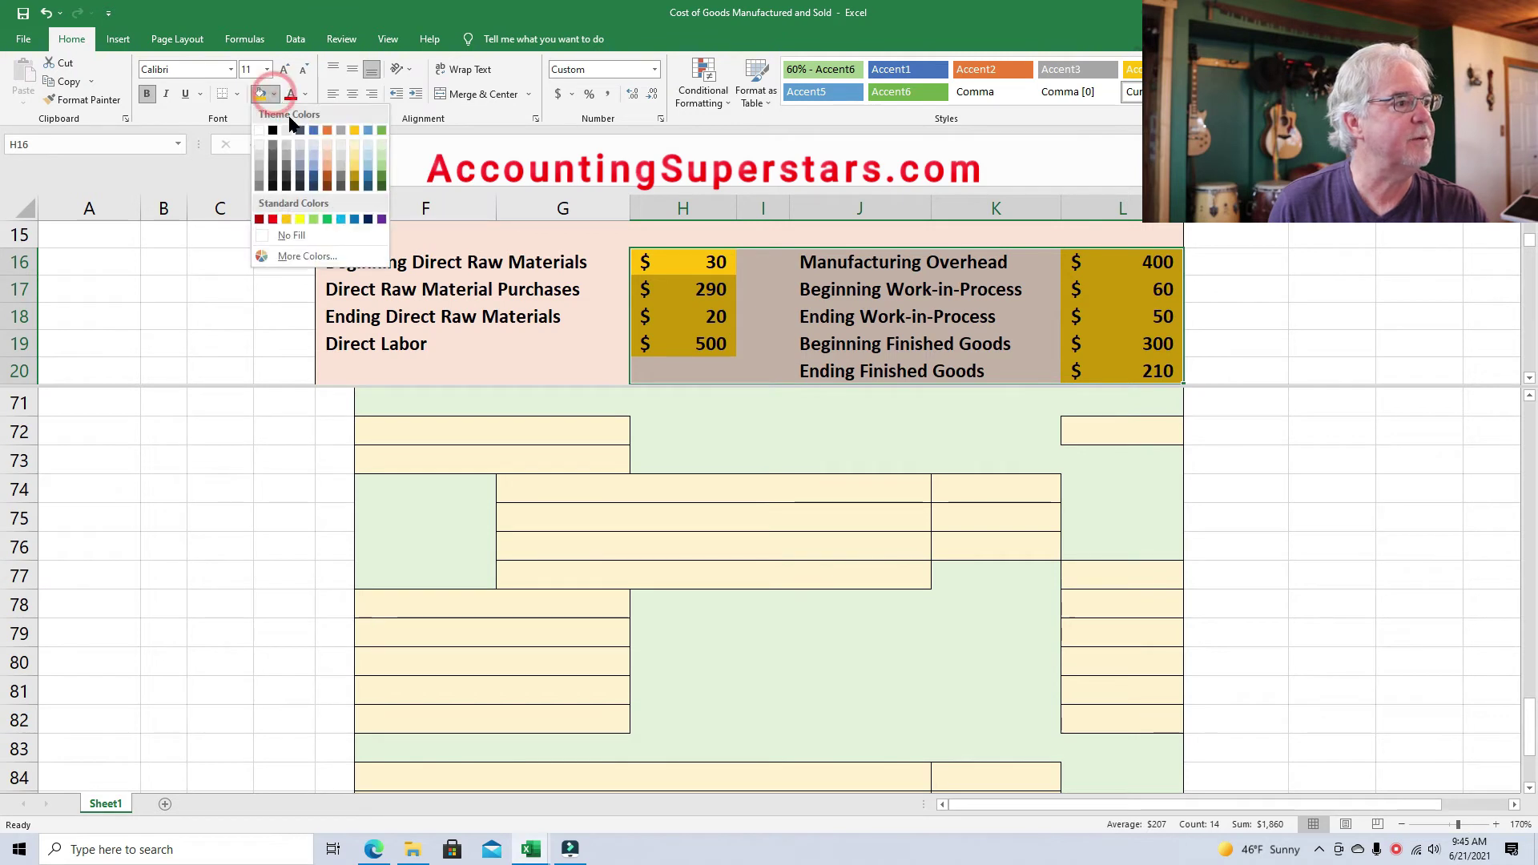
left_click(326, 144)
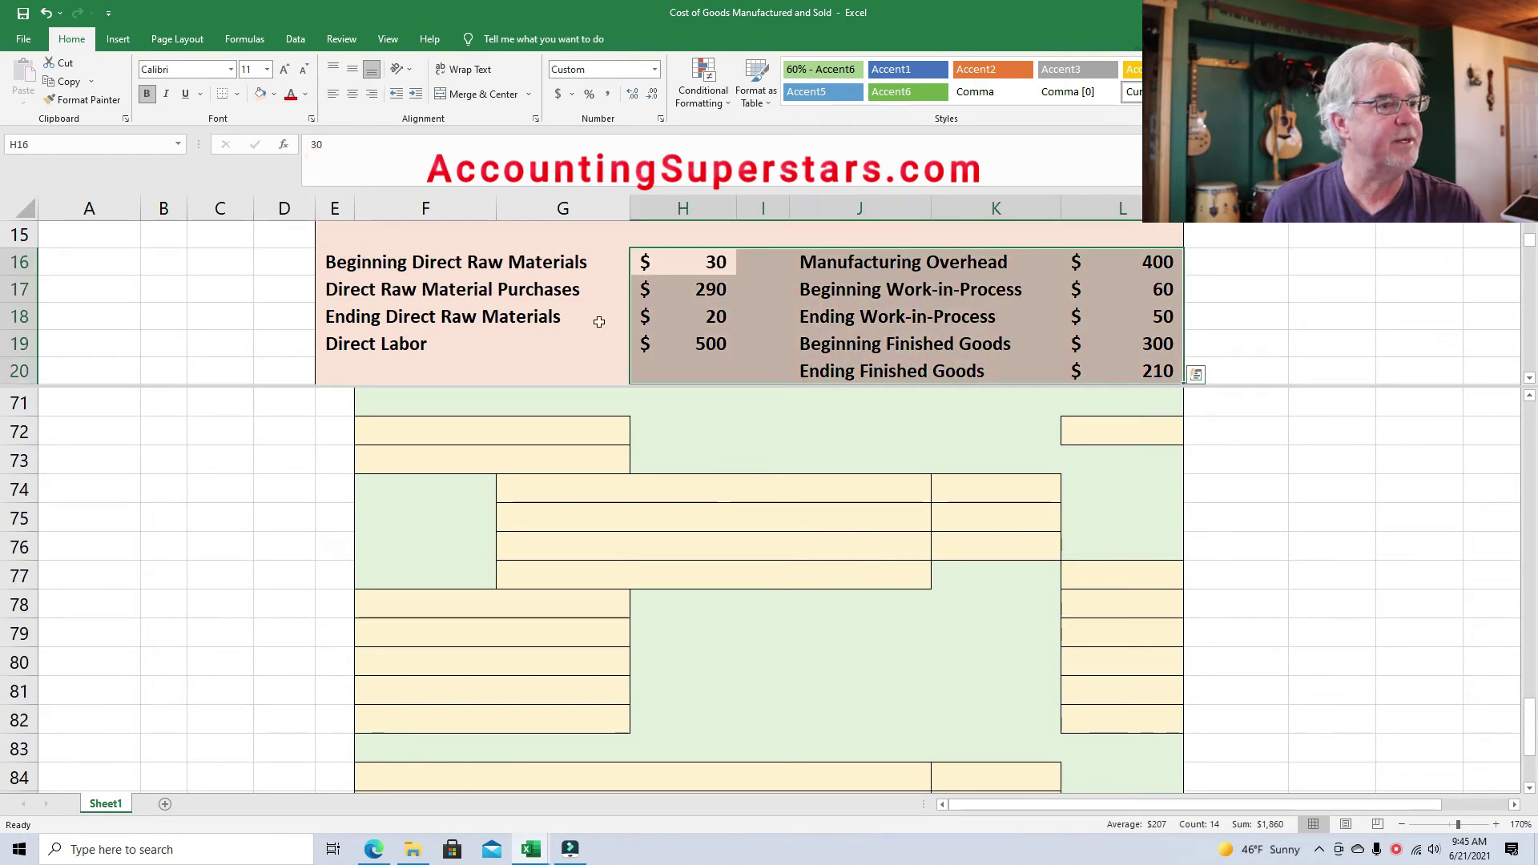
left_click(671, 261)
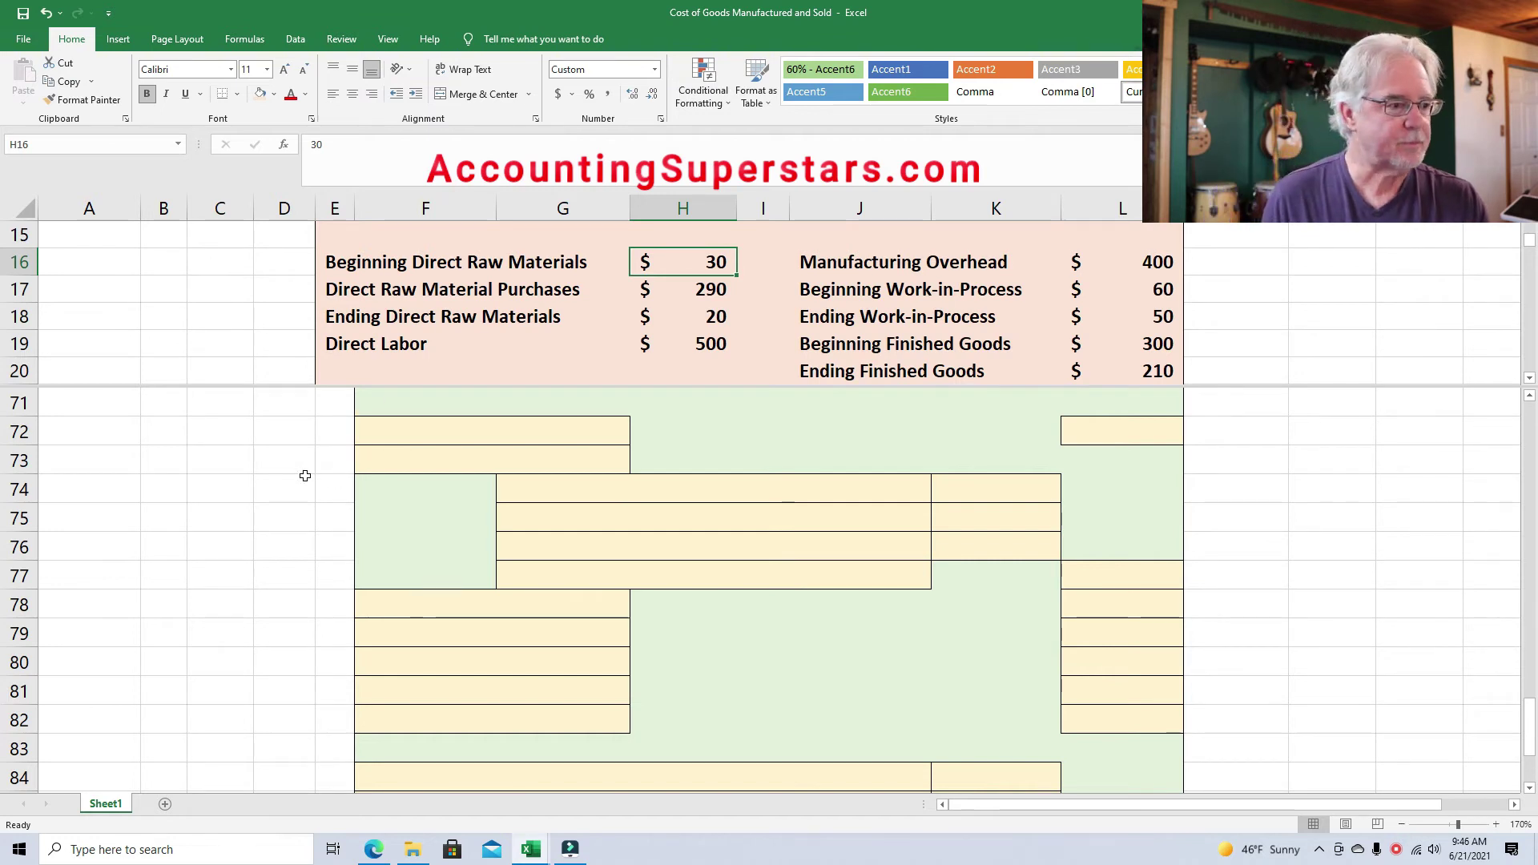
In the Textbook Format section, reveal the Beginning Work-in-Process label in F72 and amount in L72 in black, and fill source amount L17 orange.
left_click(393, 439)
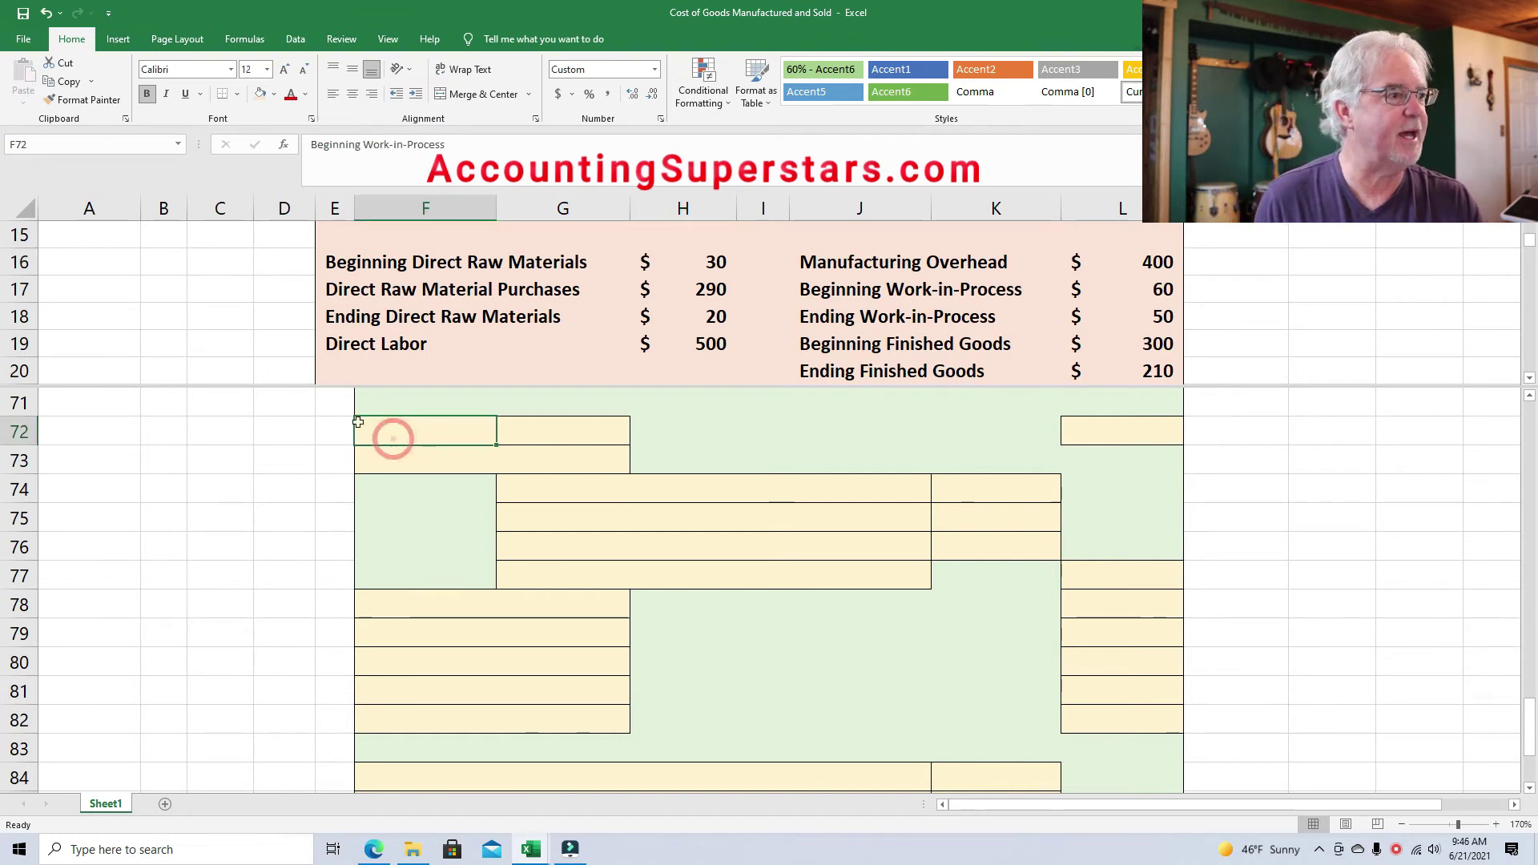
left_click(305, 94)
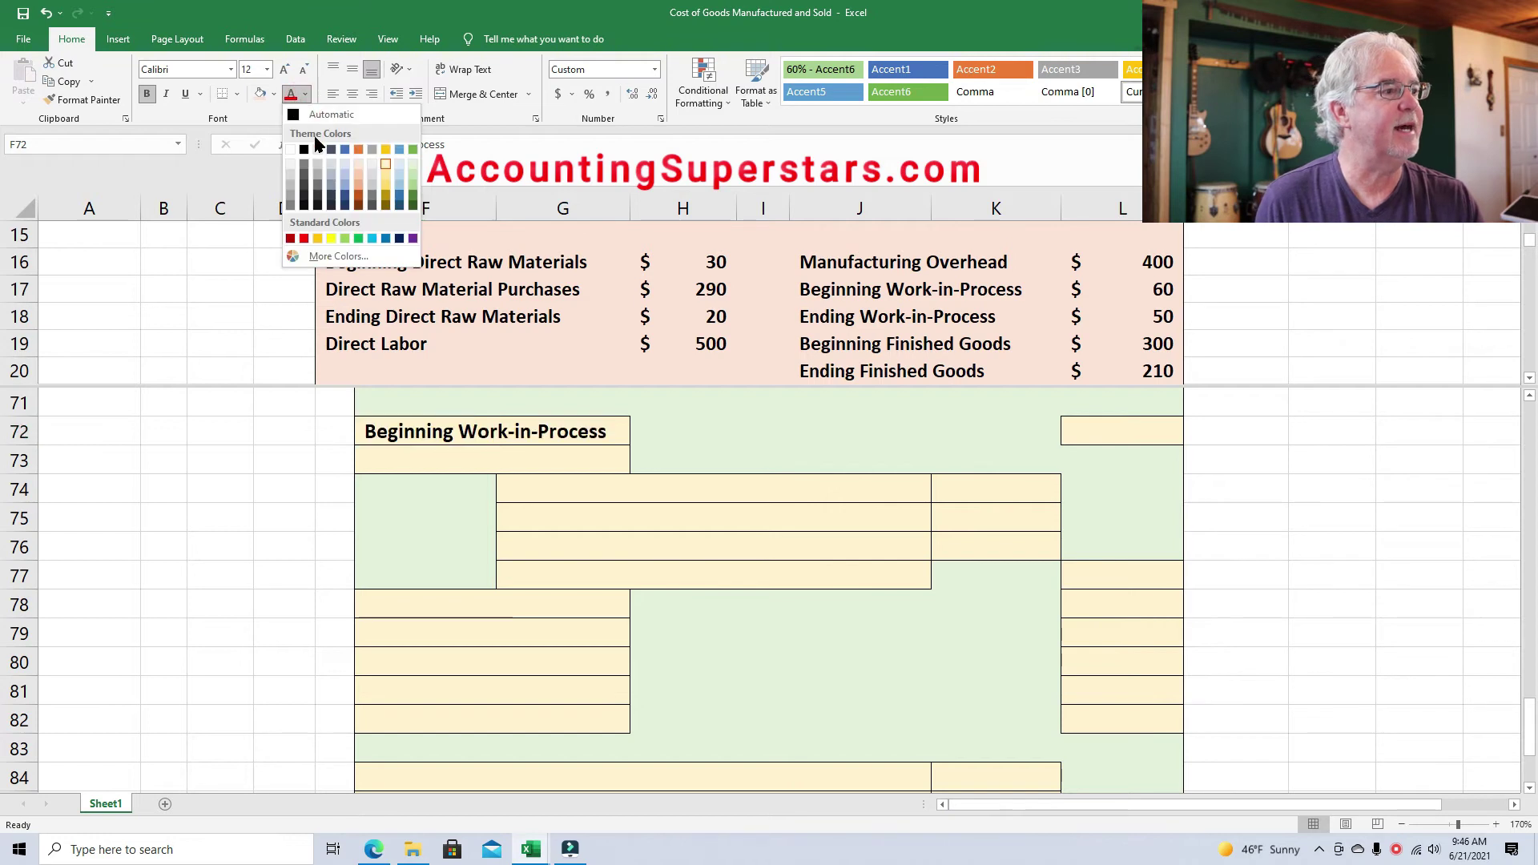
left_click(306, 151)
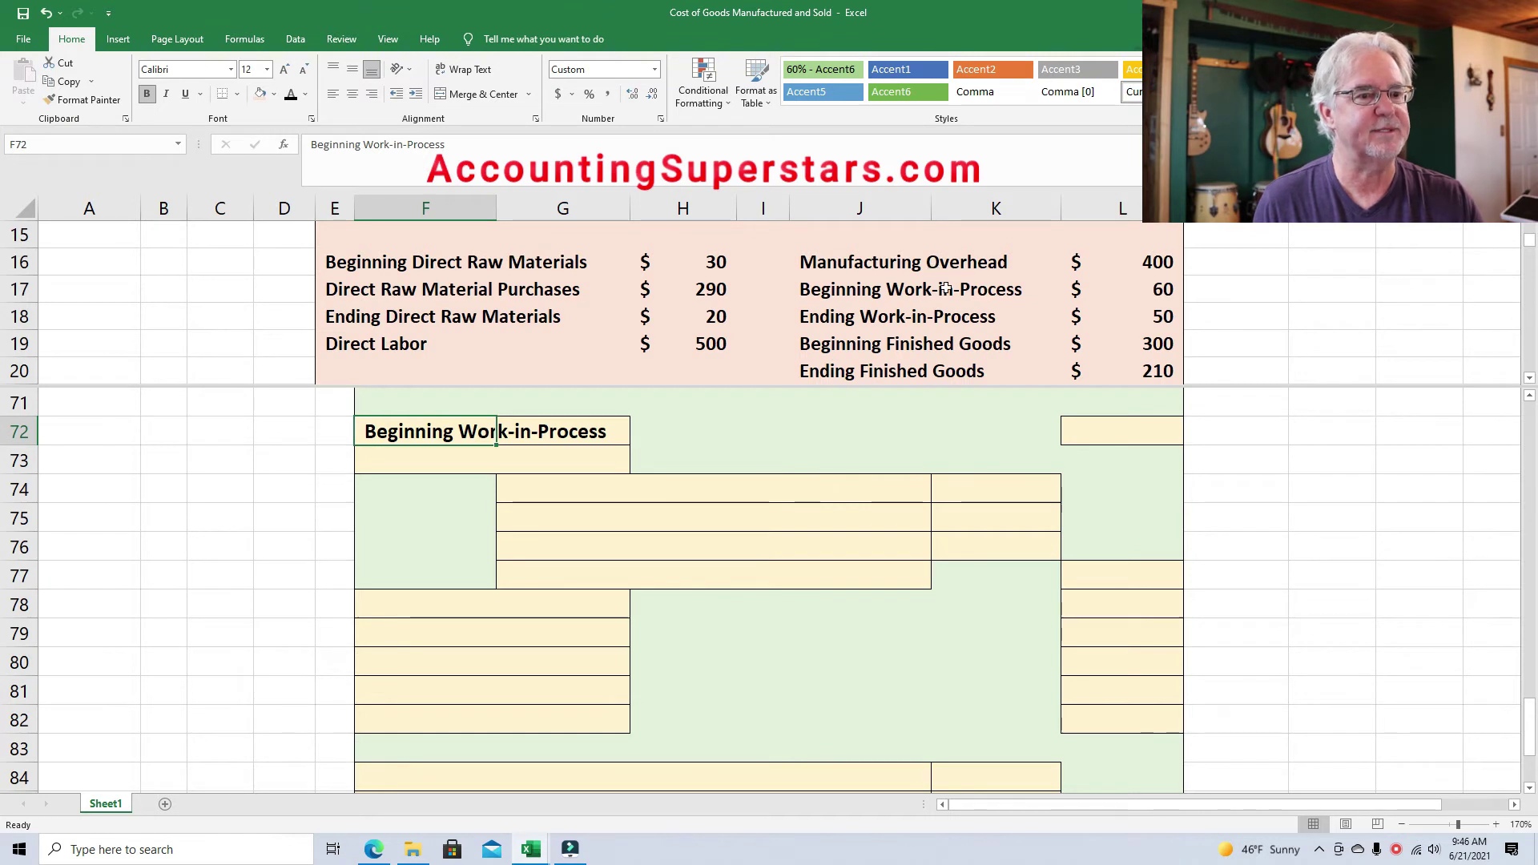
left_click(1153, 289)
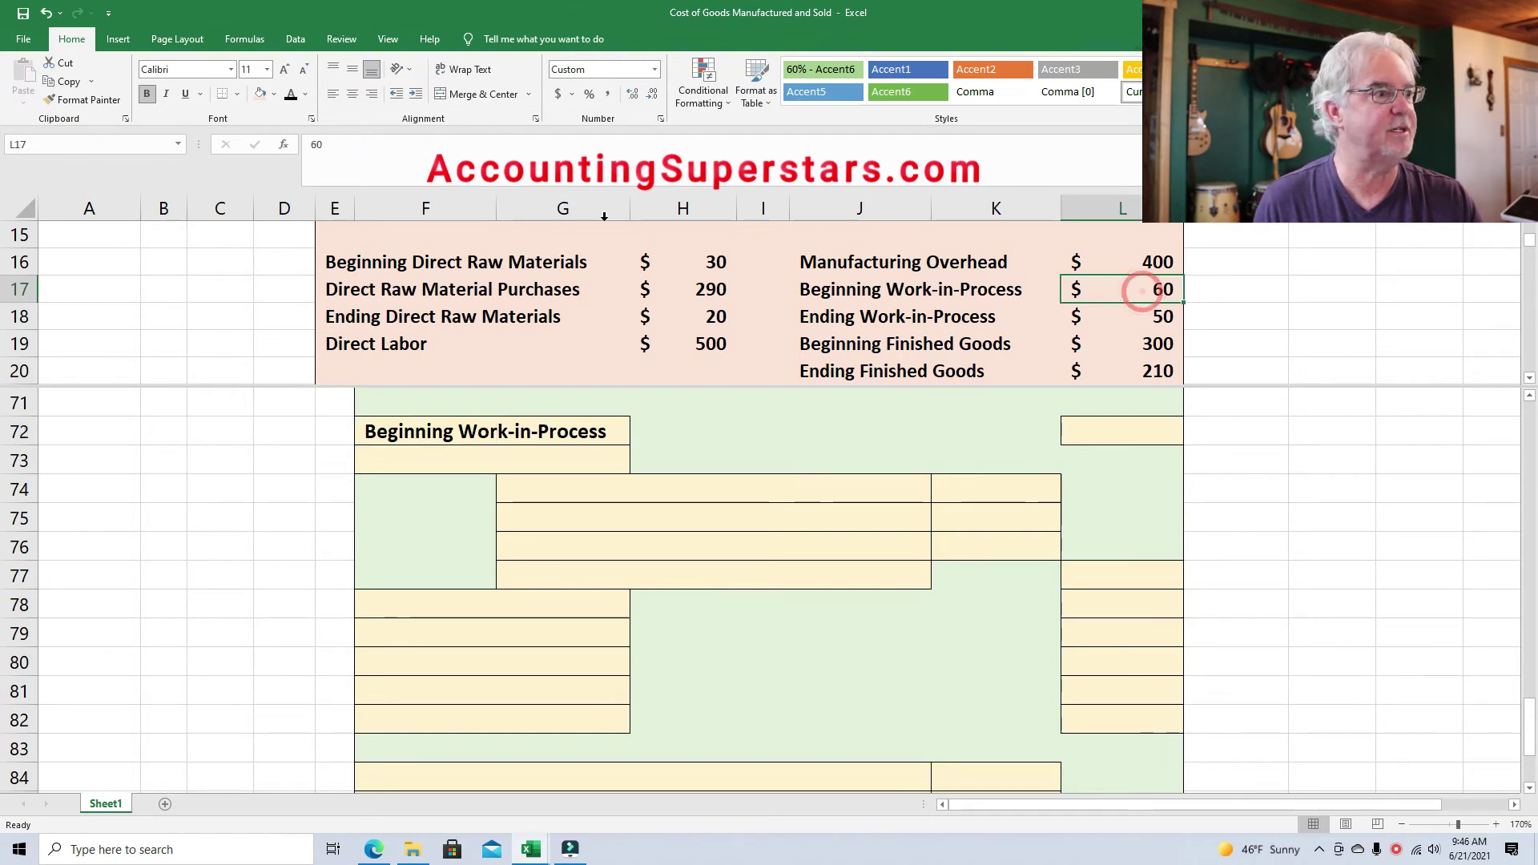
left_click(273, 94)
left_click(284, 224)
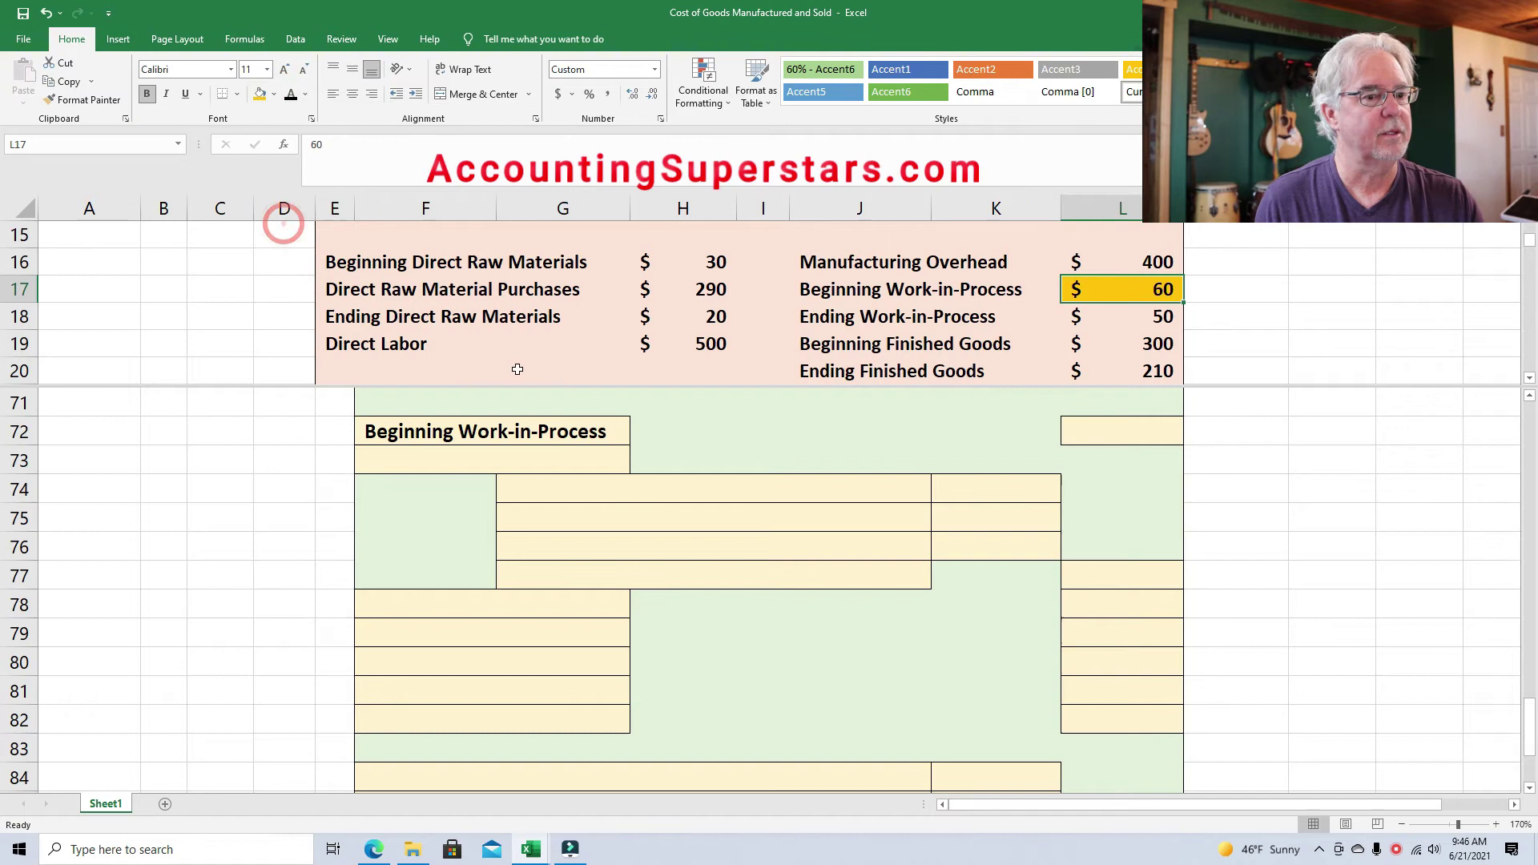
left_click(1119, 430)
left_click(290, 94)
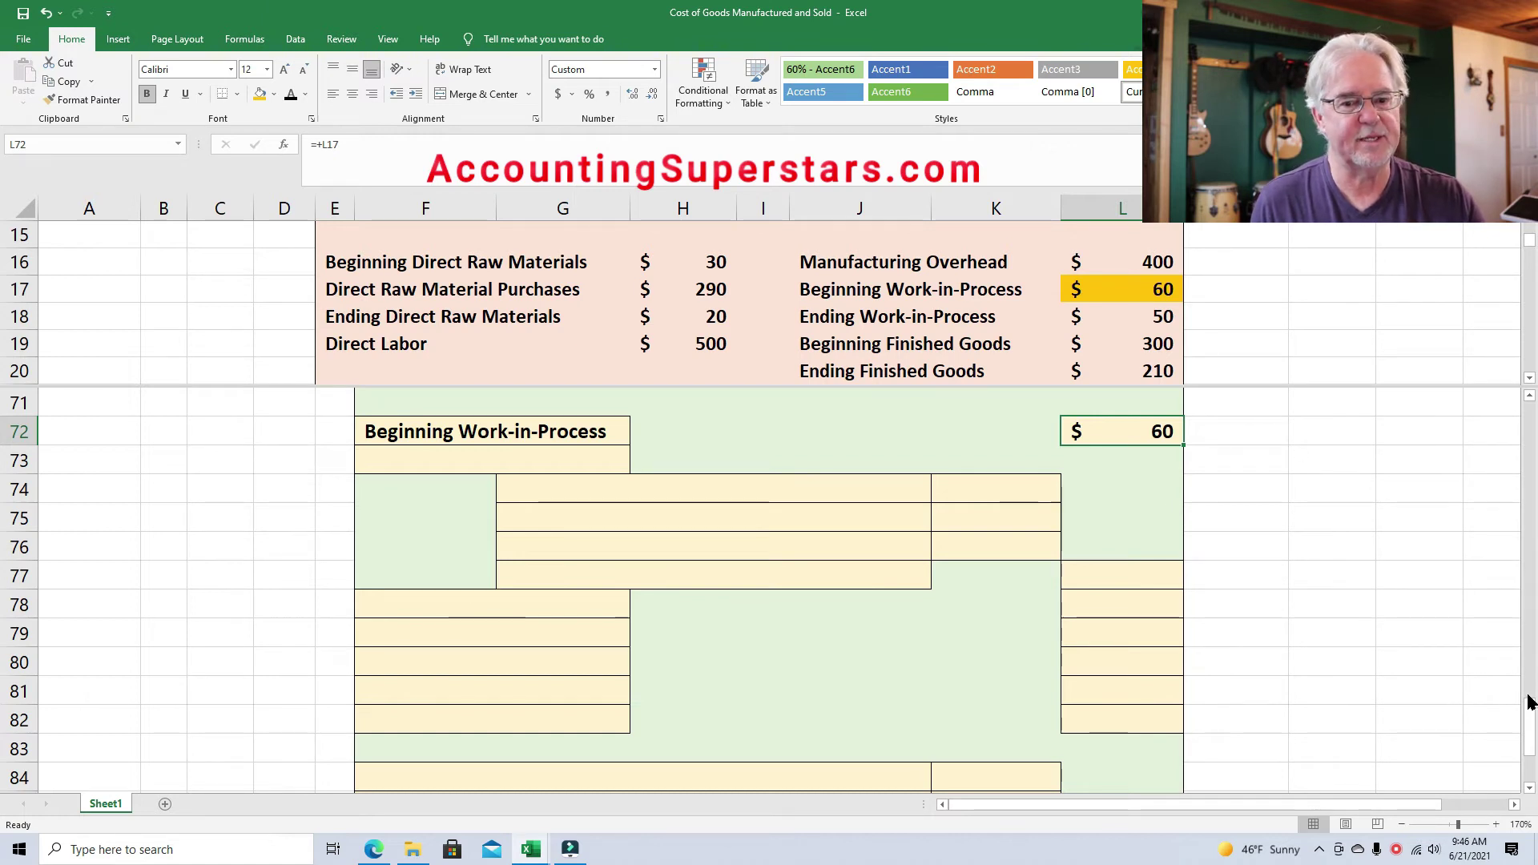
Reveal the Less Ending Work-in-Process label in F81 and amount in L81 in black, and fill source amount L18 orange.
left_click_drag(1528, 702, 1531, 726)
left_click_drag(2, 728, 12, 745)
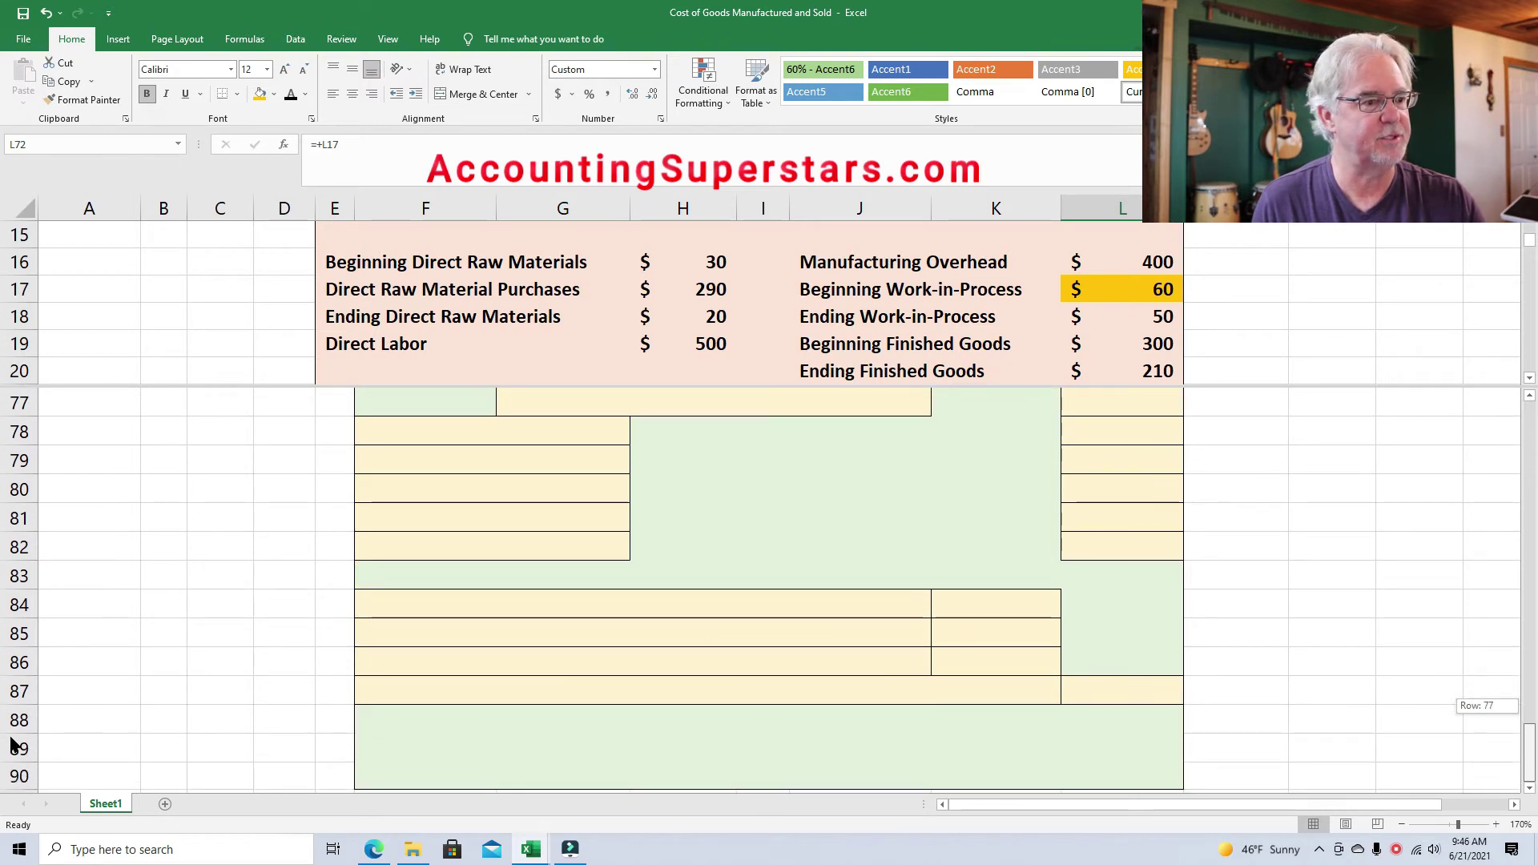
left_click_drag(10, 739, 5, 713)
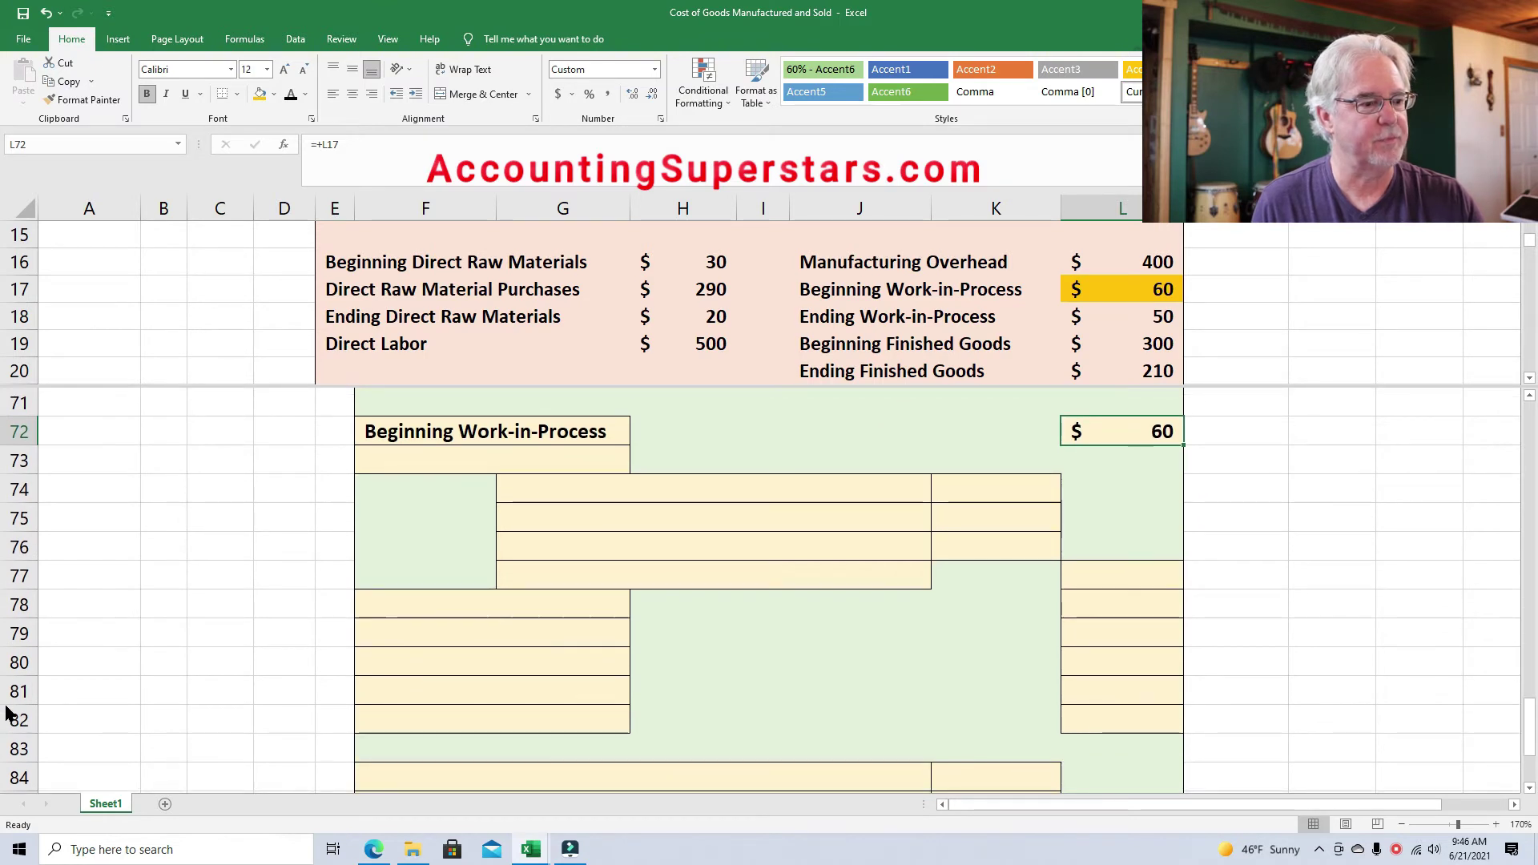
left_click(376, 692)
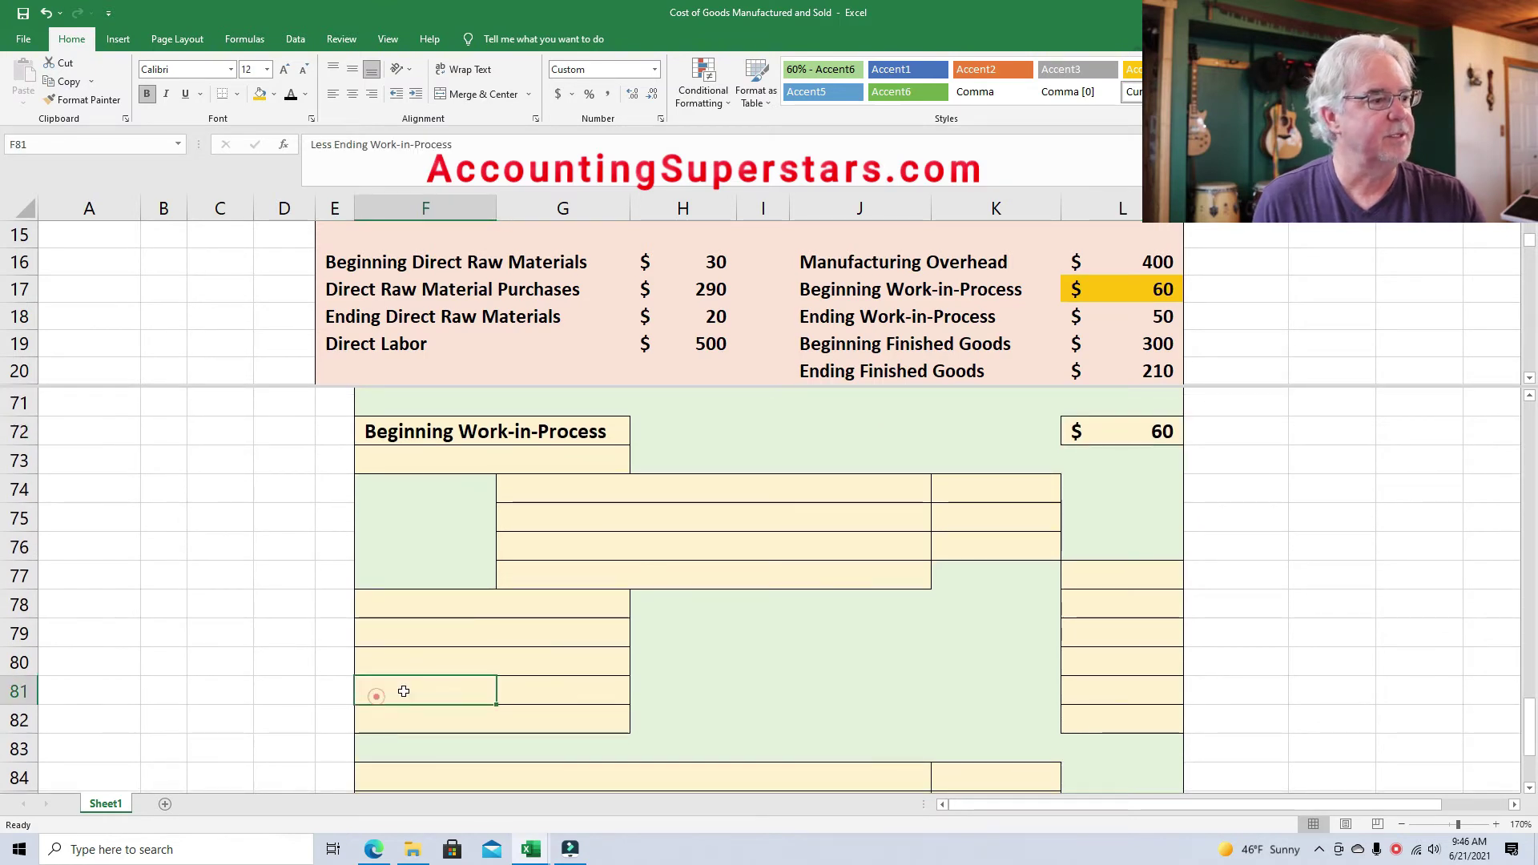
left_click(291, 94)
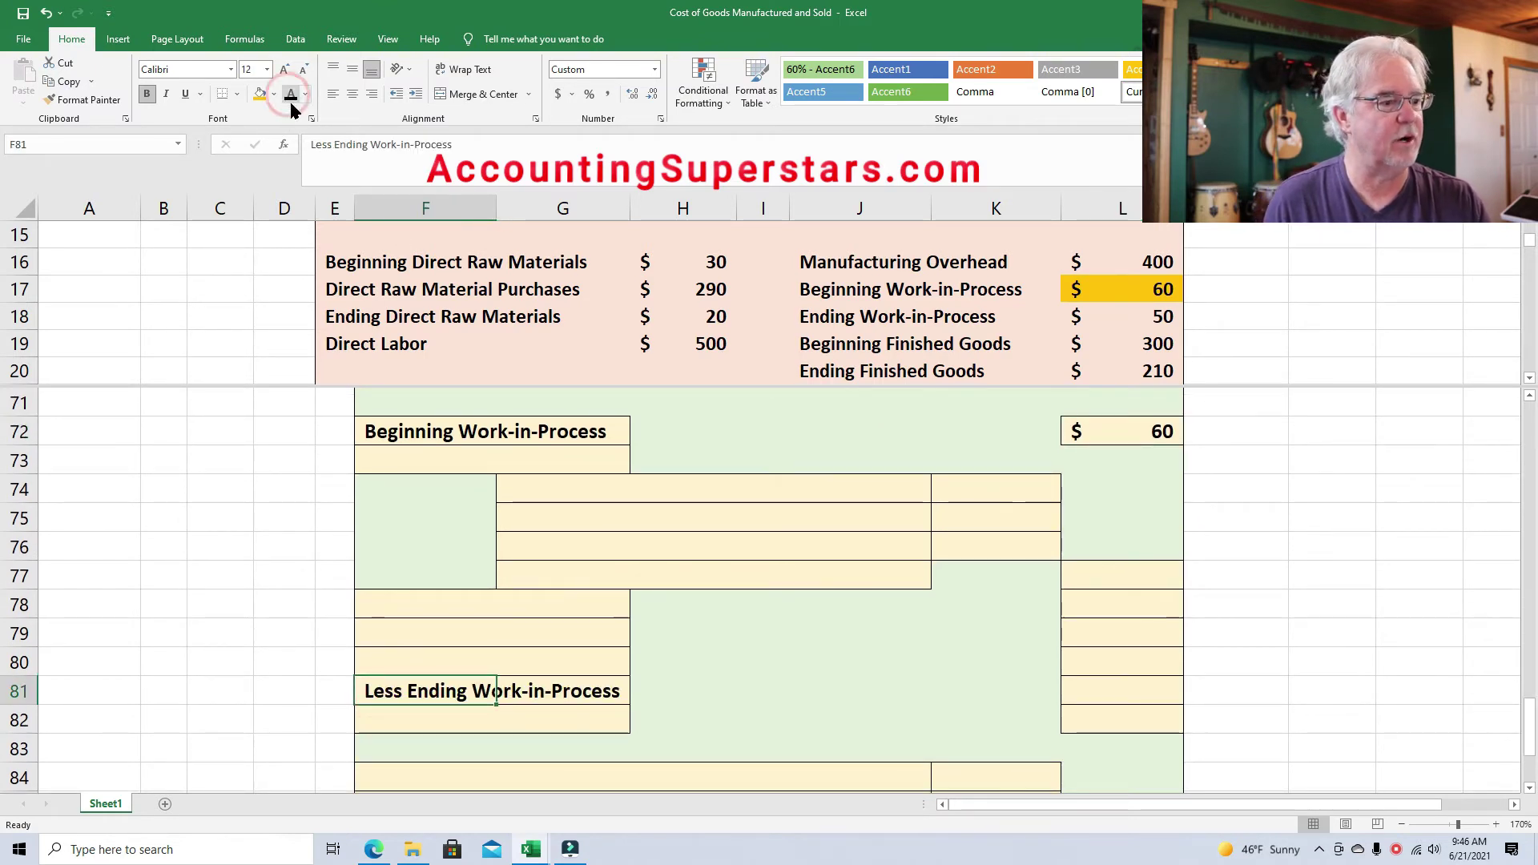
left_click(1153, 694)
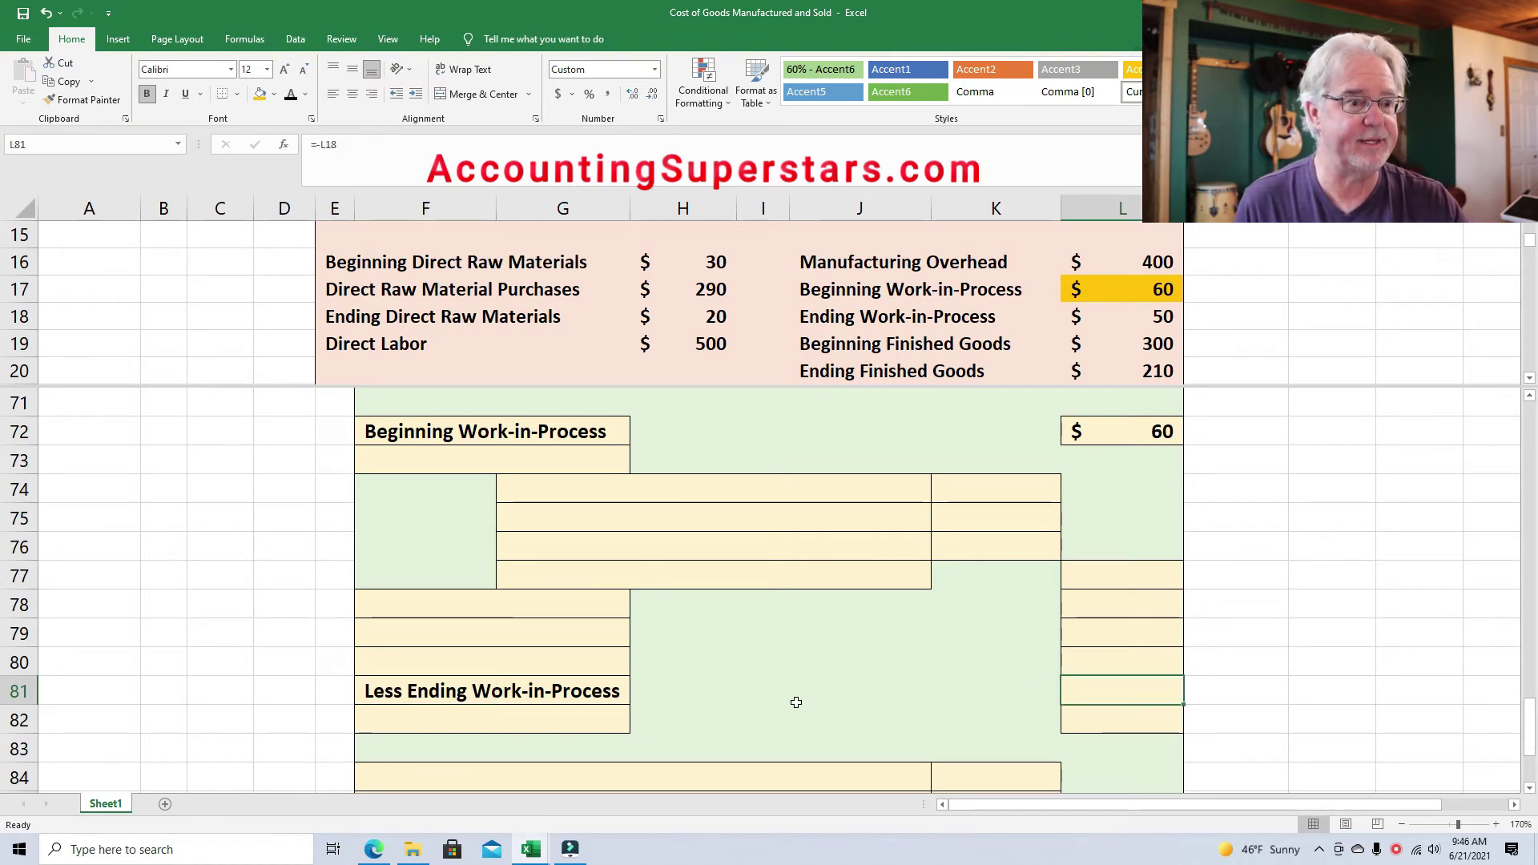
left_click(1141, 326)
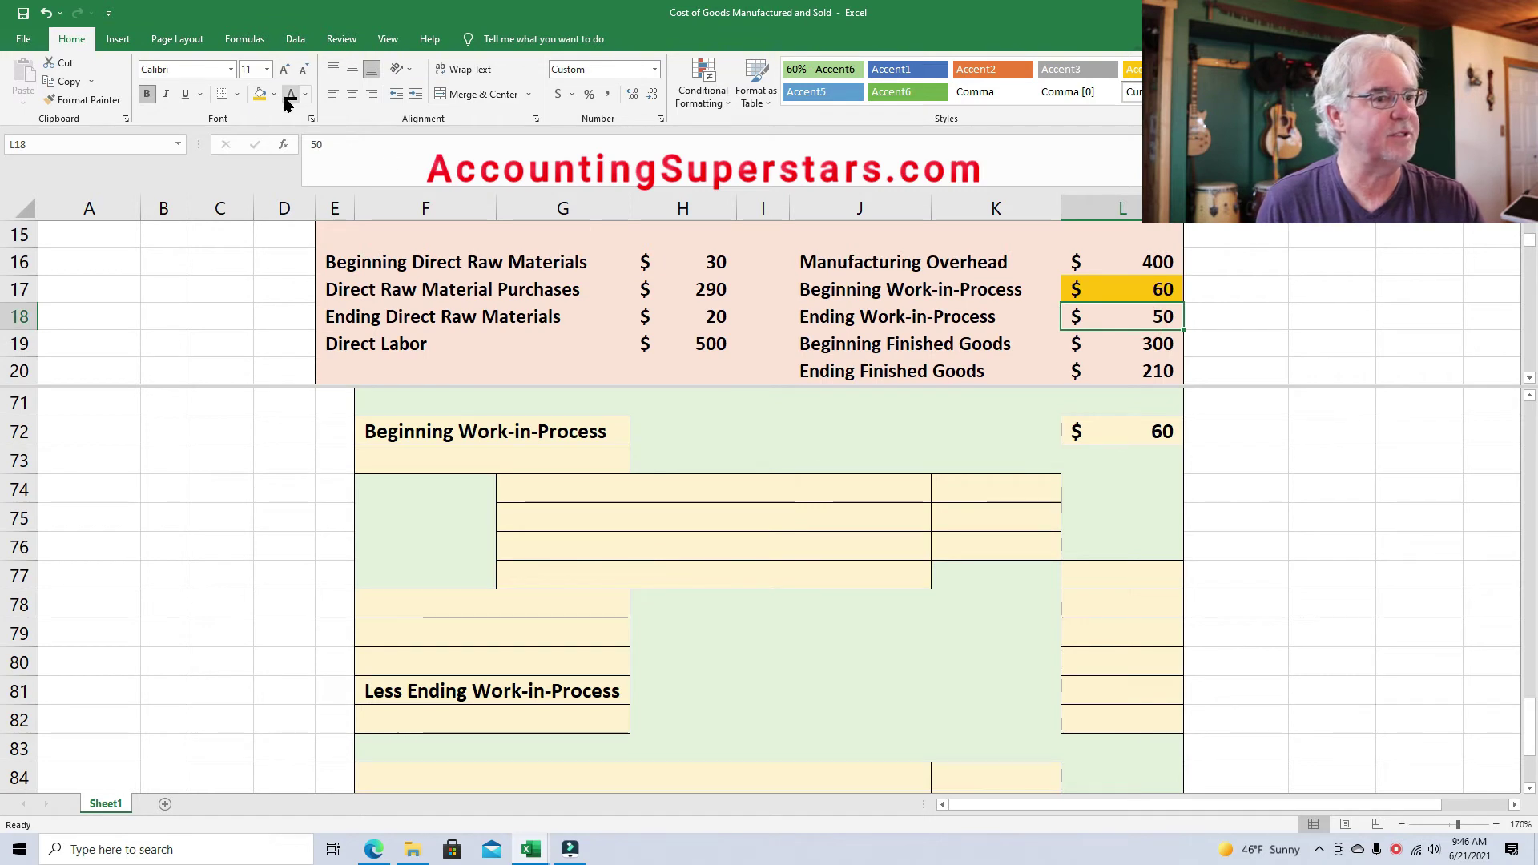
left_click(258, 94)
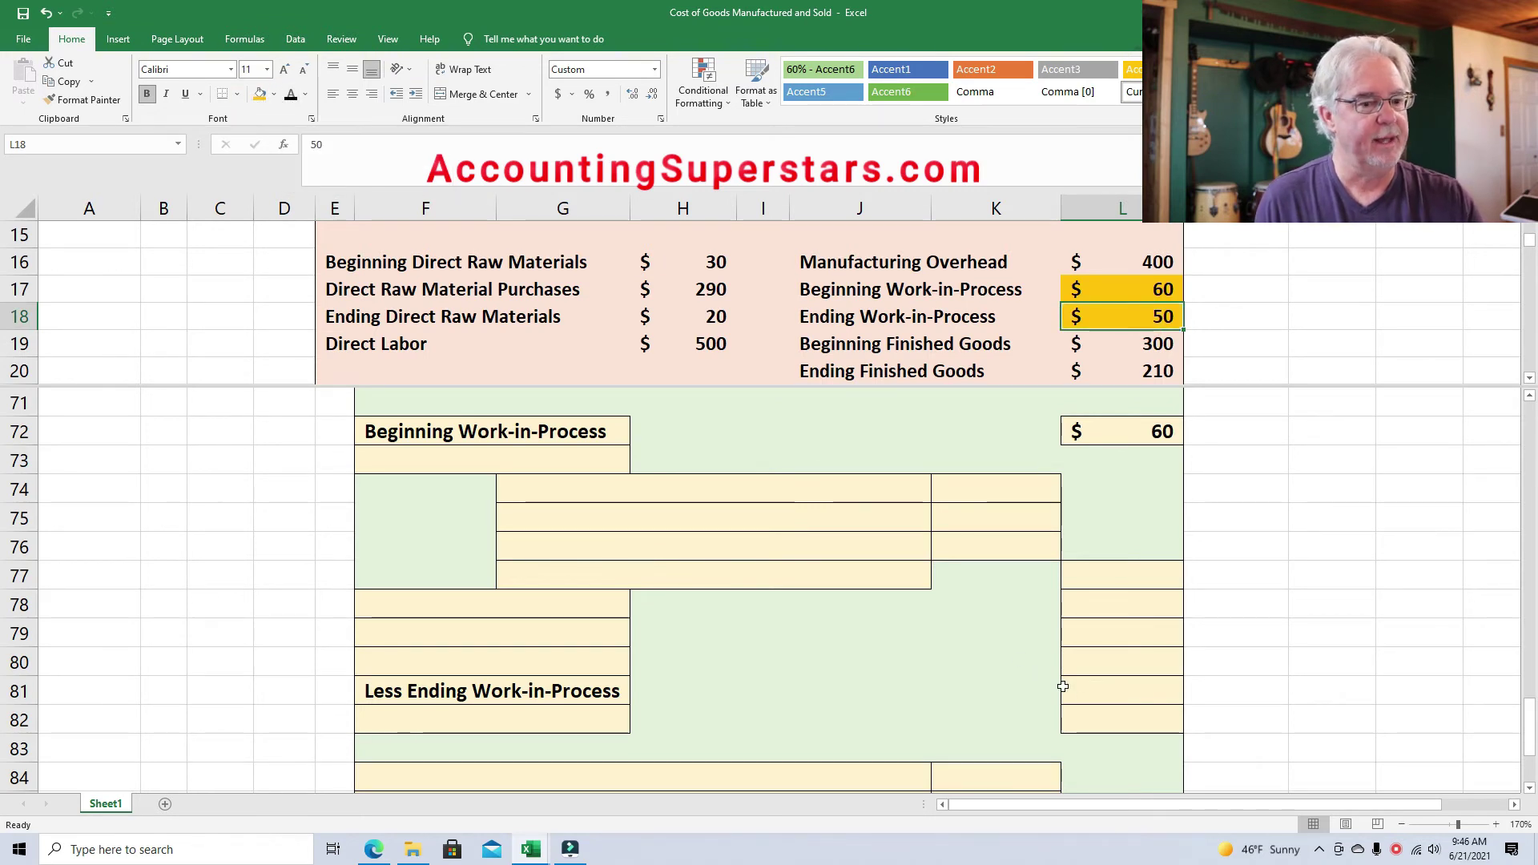
left_click(1117, 689)
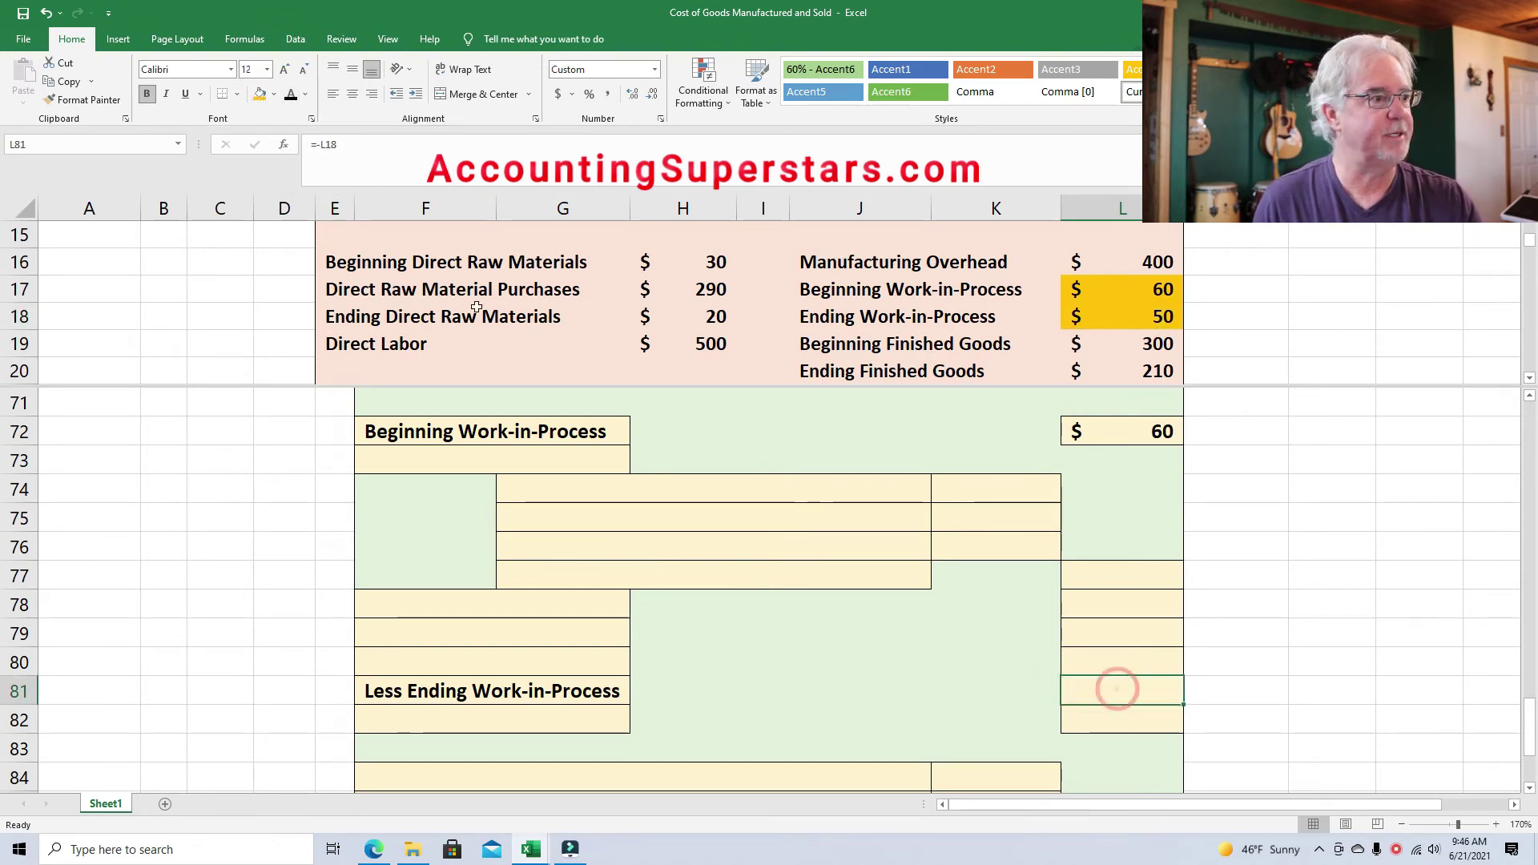
left_click(291, 94)
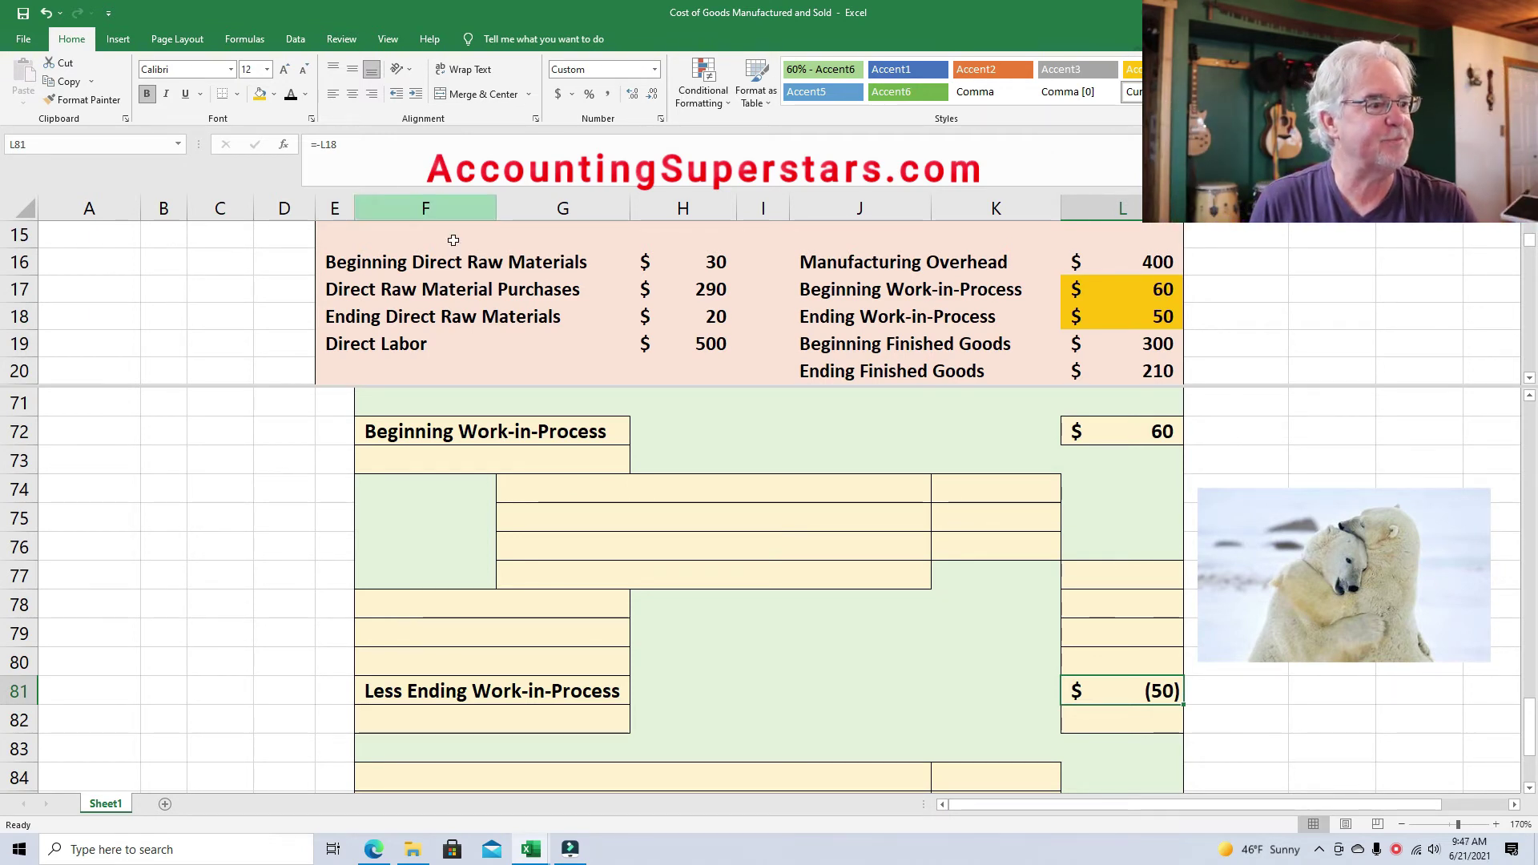
Fill the Beginning Work-in-Process label cells F72:G72 and the Less Ending Work-in-Process label cells F81:G81 light green.
left_click(380, 436)
left_click_drag(492, 441, 530, 442)
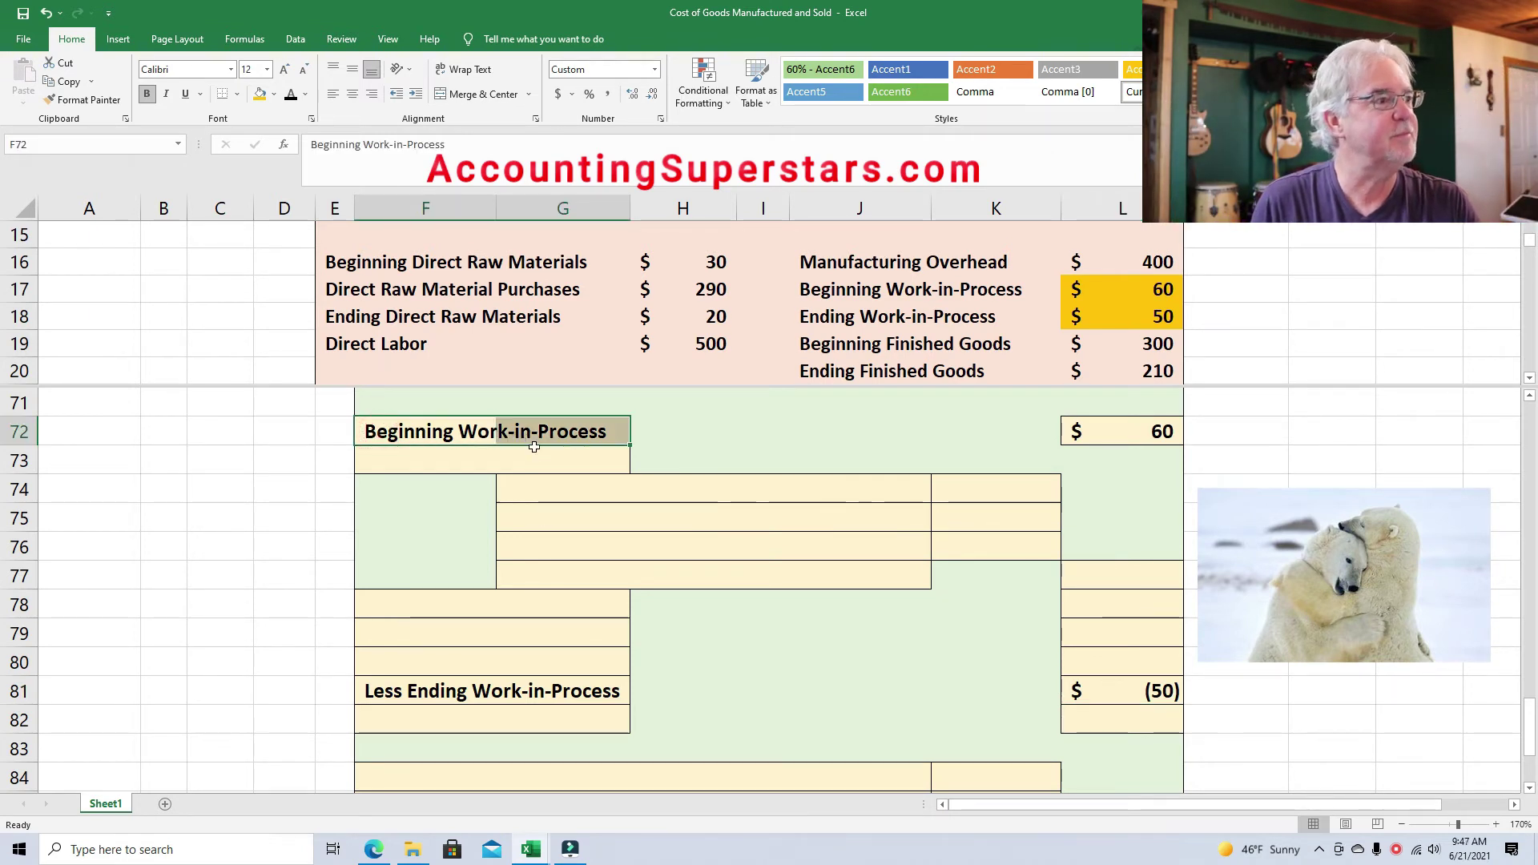
left_click(273, 95)
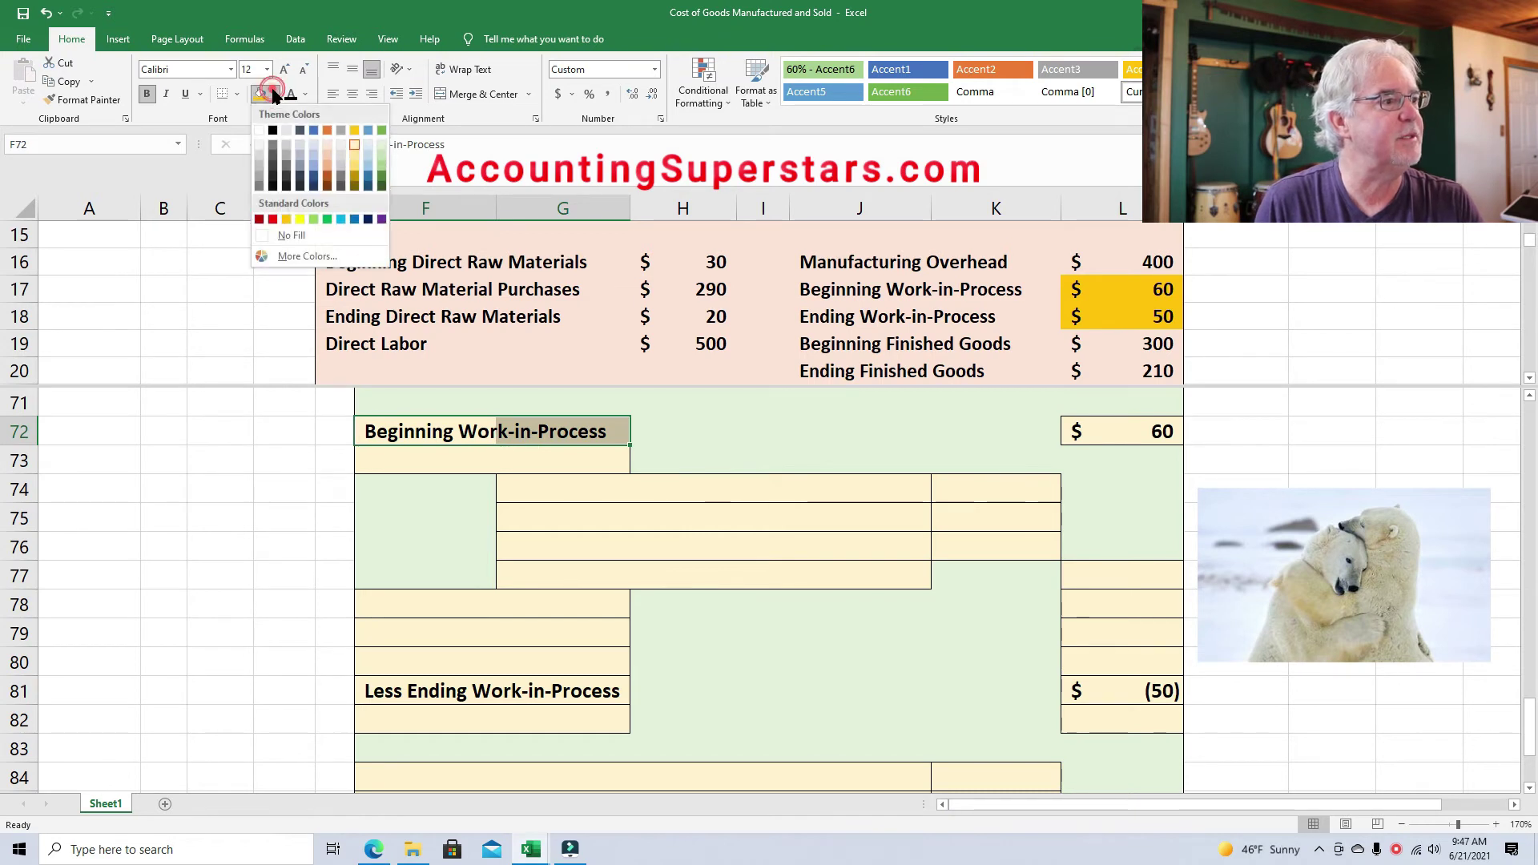
left_click(313, 219)
left_click_drag(375, 682, 553, 695)
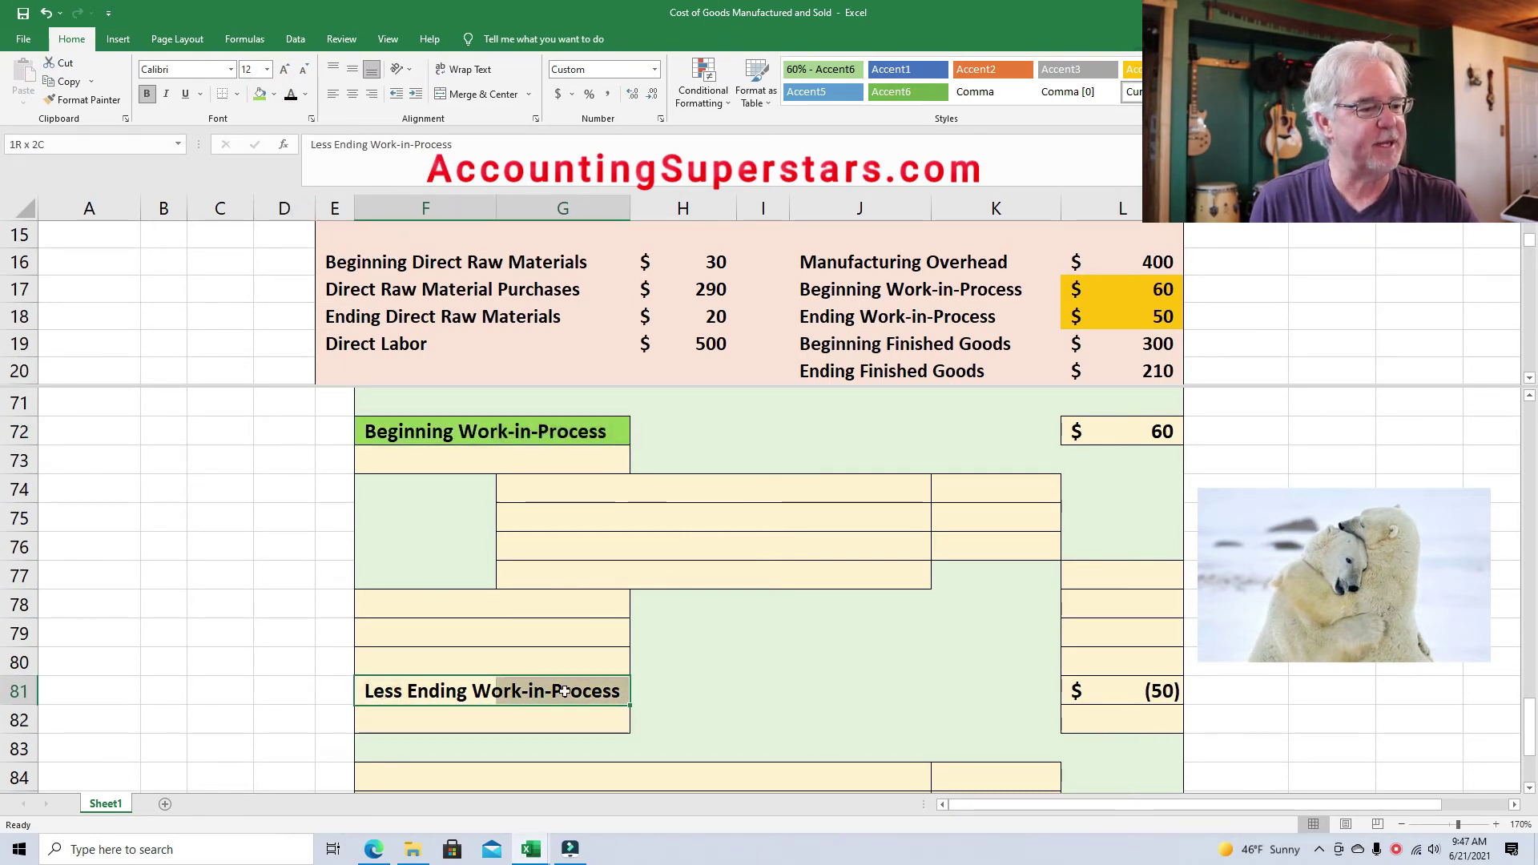
left_click(258, 94)
left_click(234, 523)
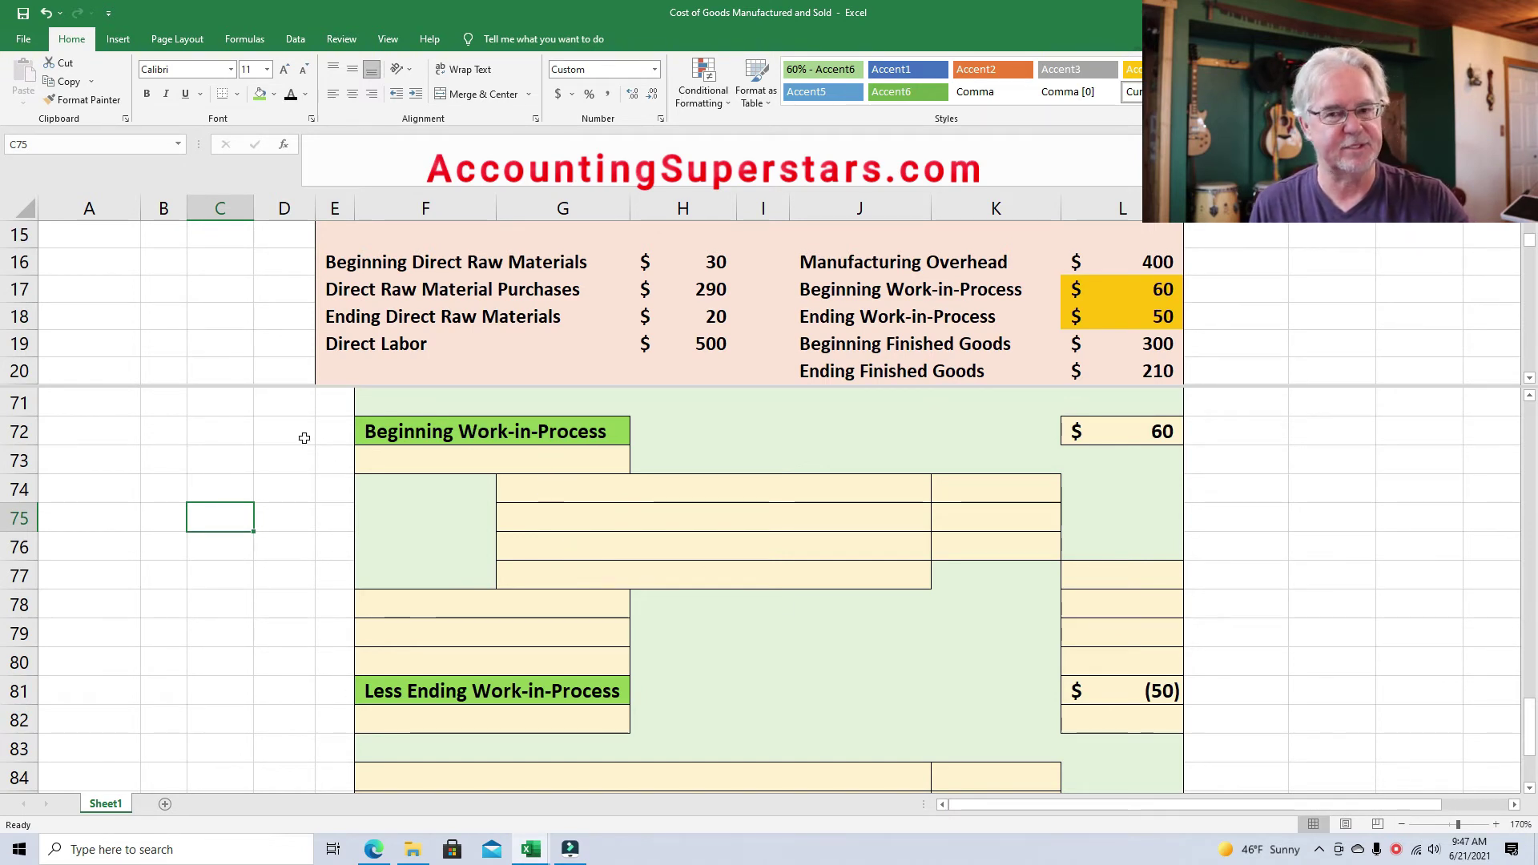
Reveal the Direct Raw Materials label in F73 with a black font.
left_click(387, 459)
left_click(291, 95)
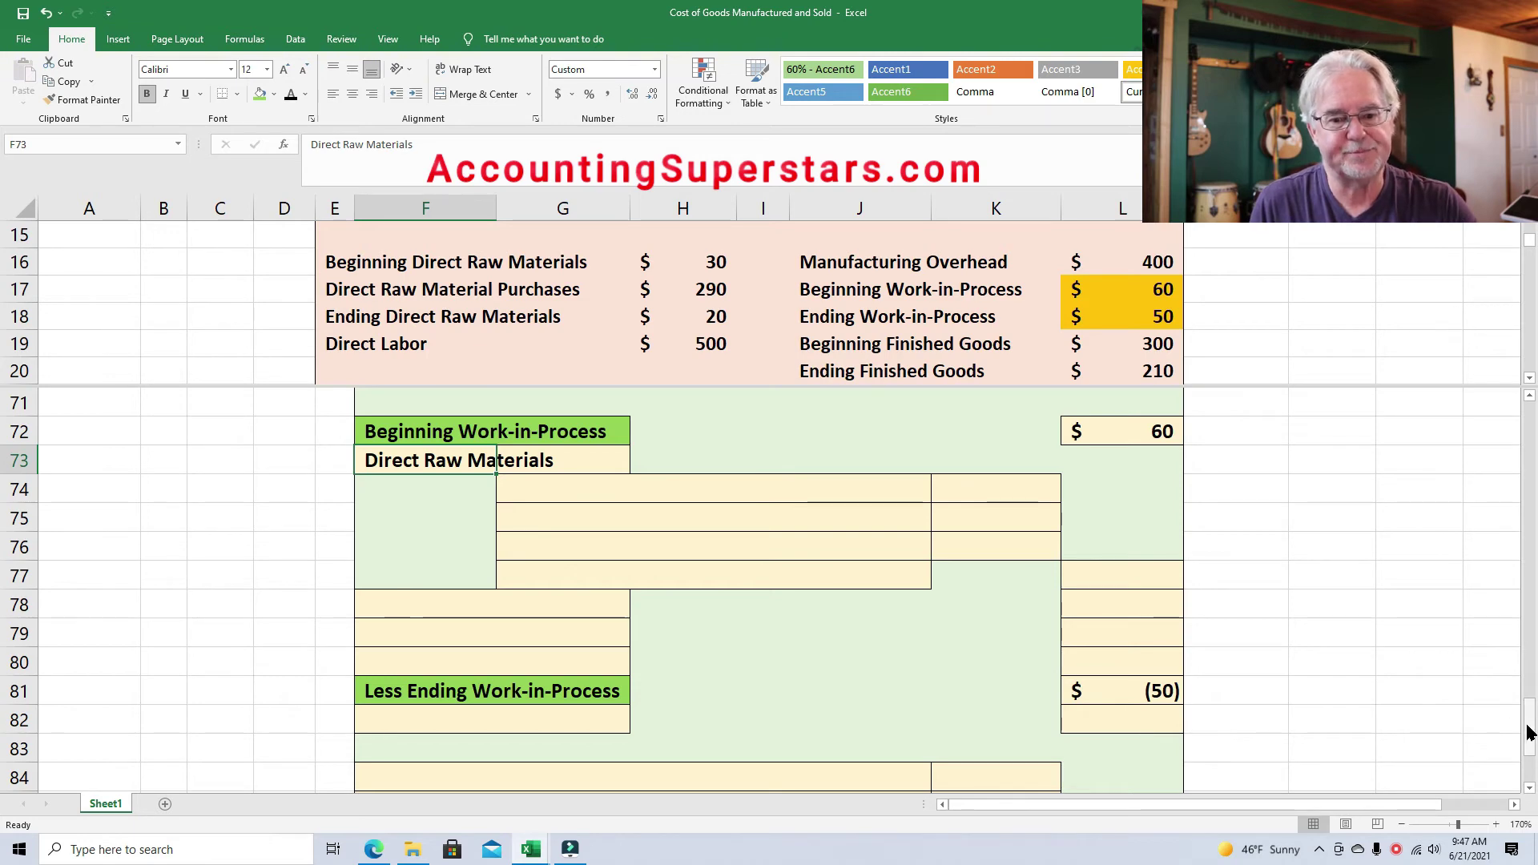
left_click_drag(1529, 733, 1529, 614)
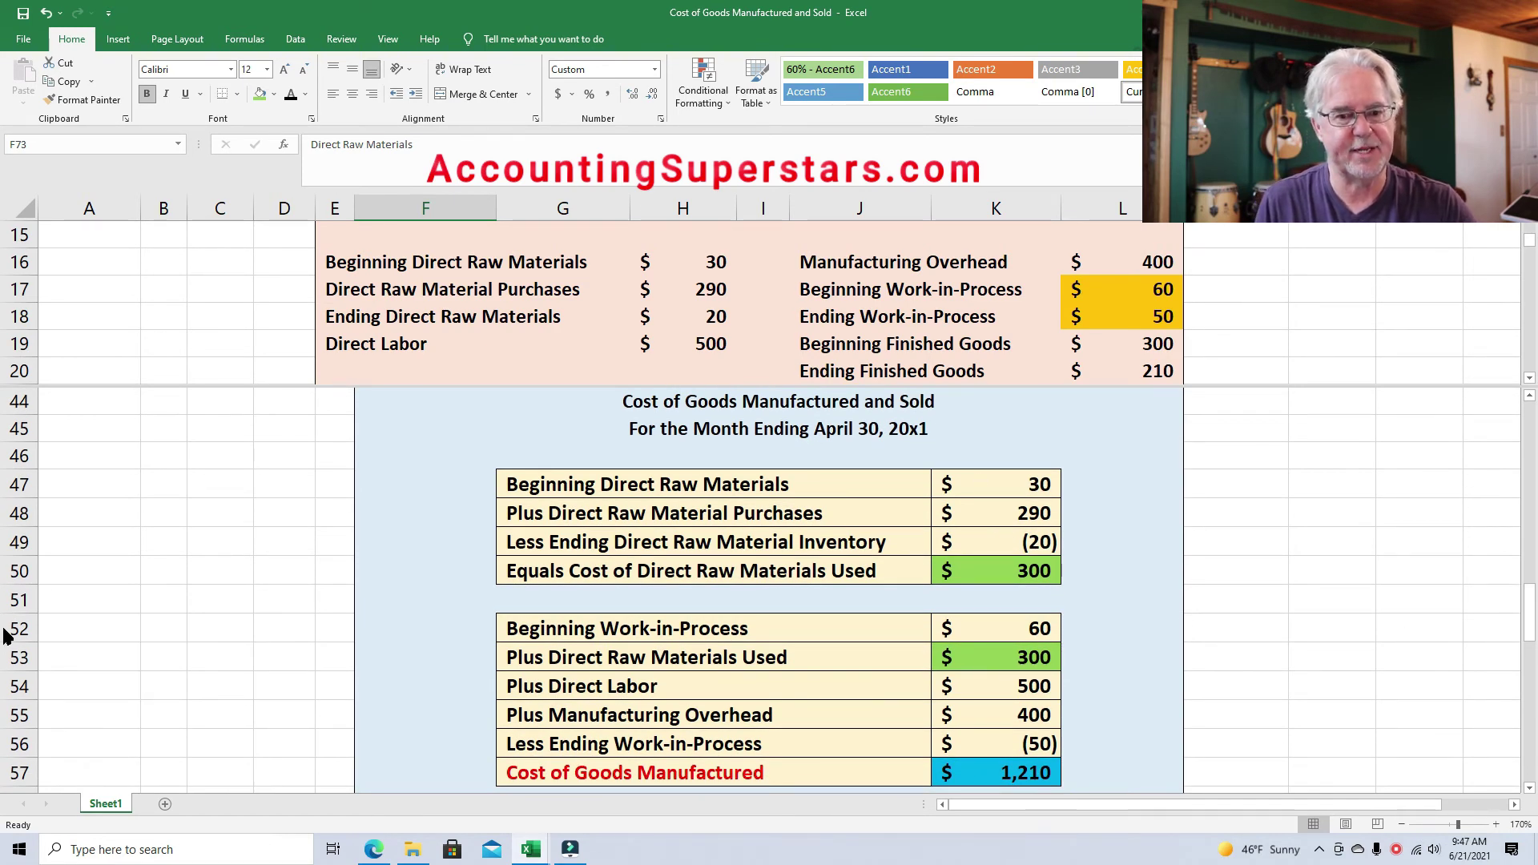
left_click_drag(1530, 602, 1530, 679)
scroll(12, 703, "down", 1)
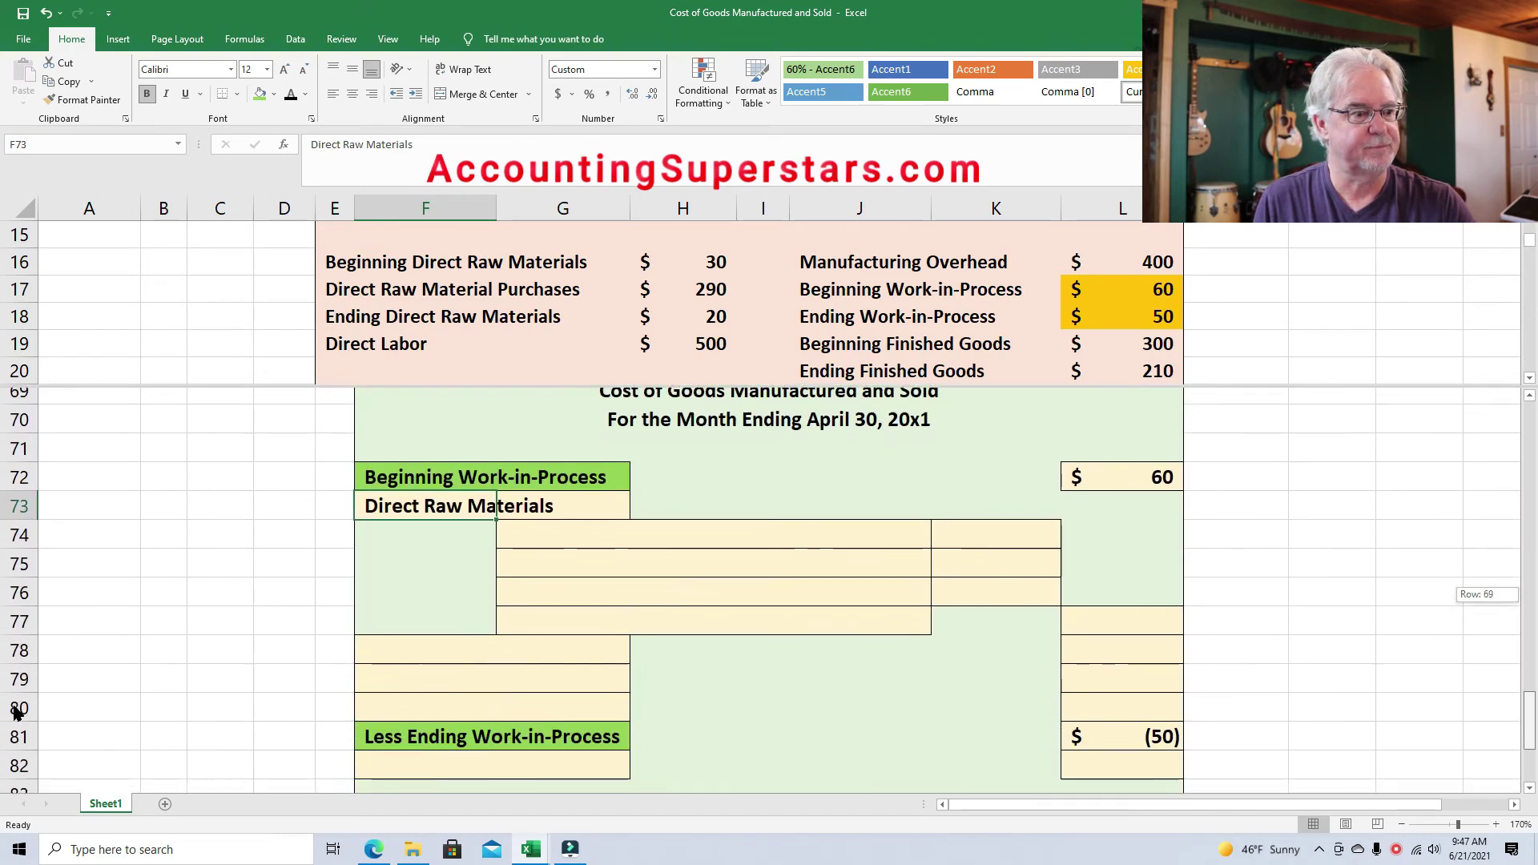
Reveal the Beginning Direct Raw Materials label in G74 and amount in K74 in black, and fill source amount H16 orange.
left_click(575, 512)
left_click(292, 98)
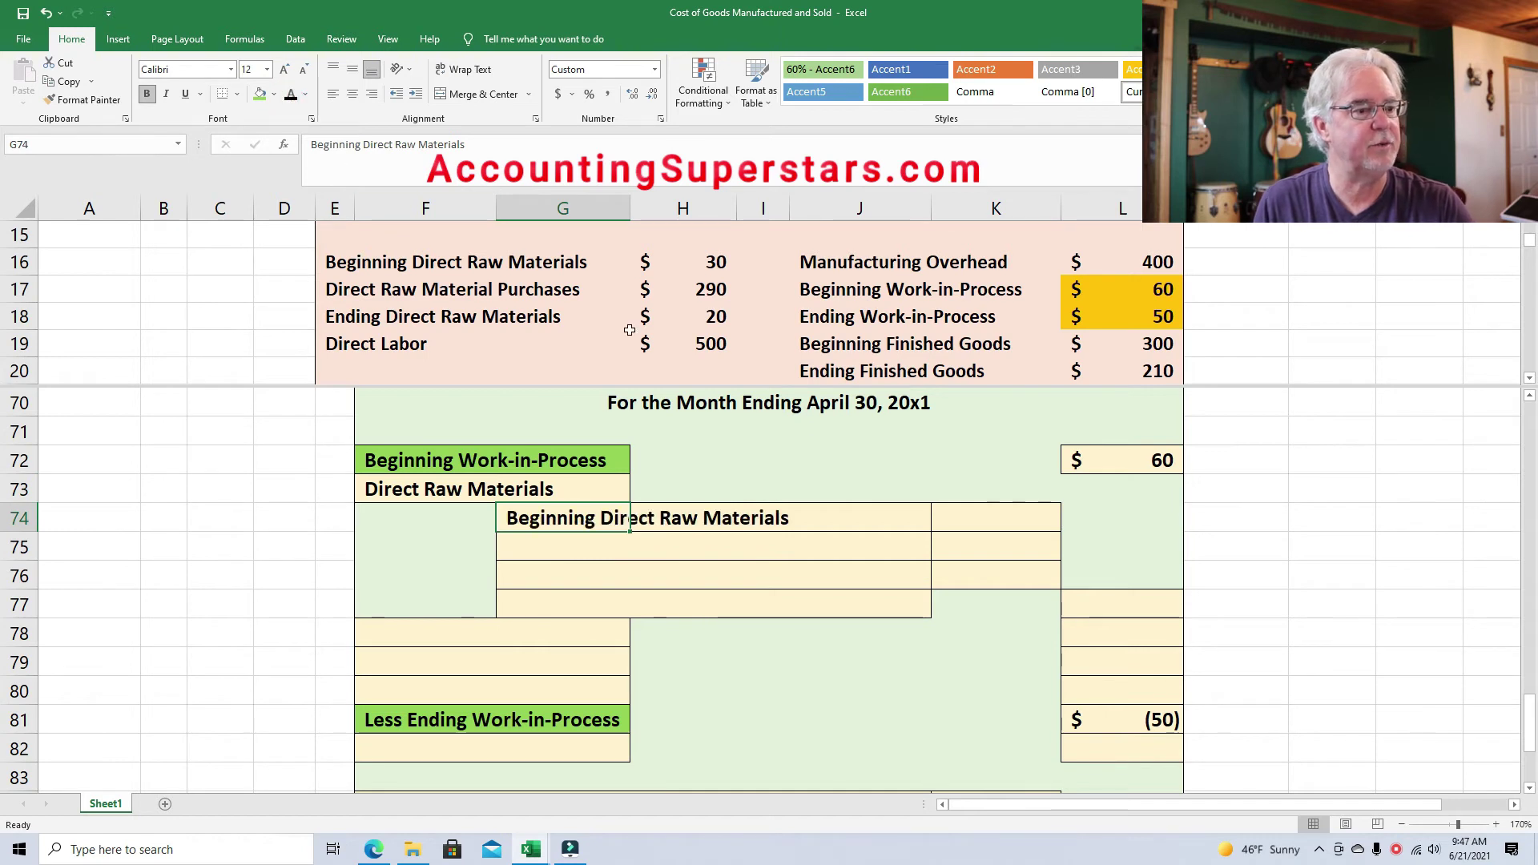
left_click(995, 522)
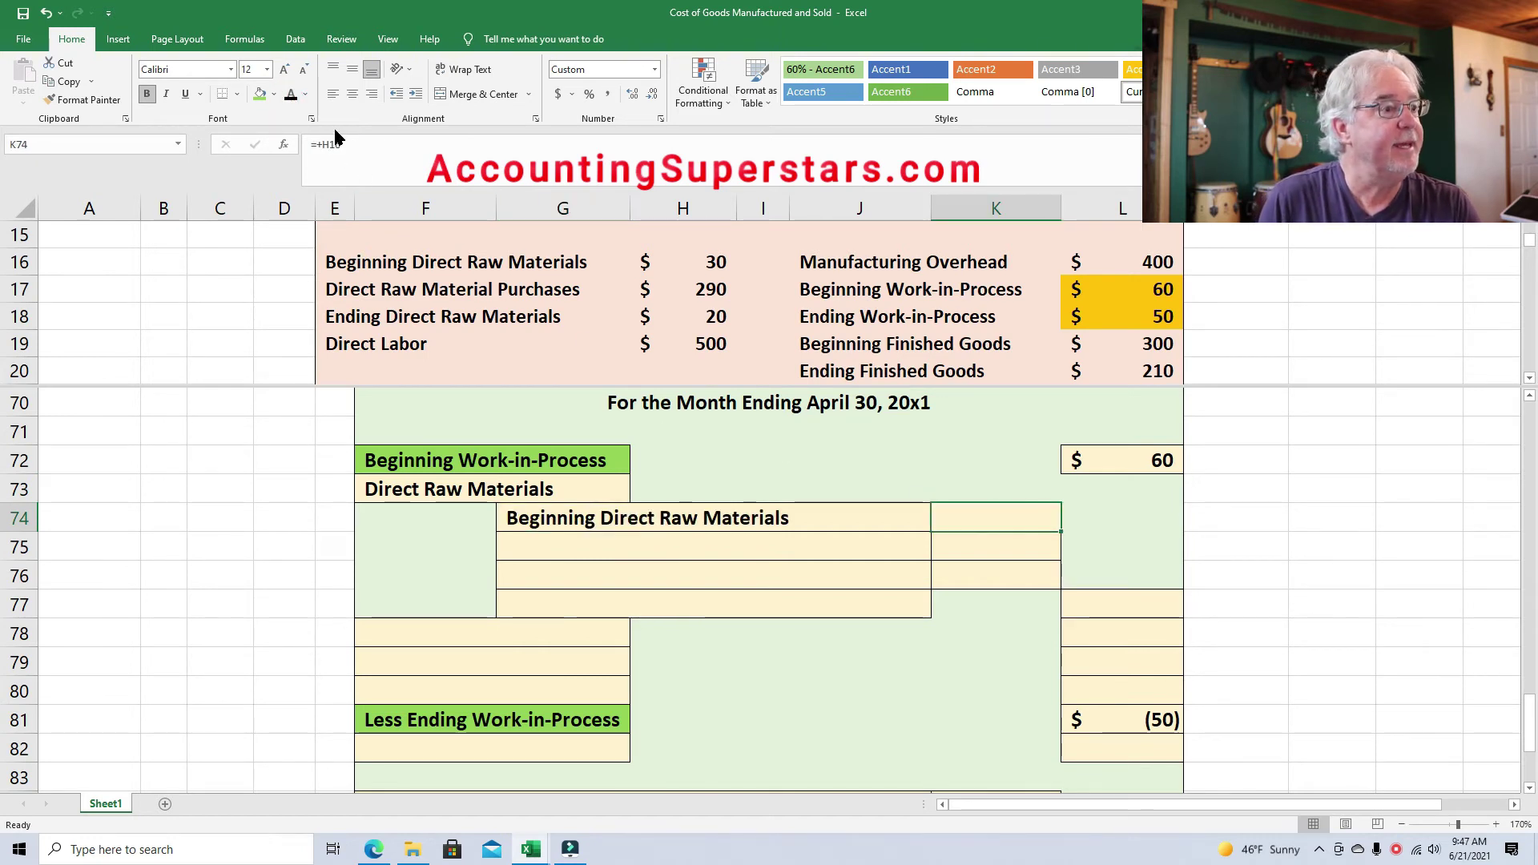
left_click(290, 94)
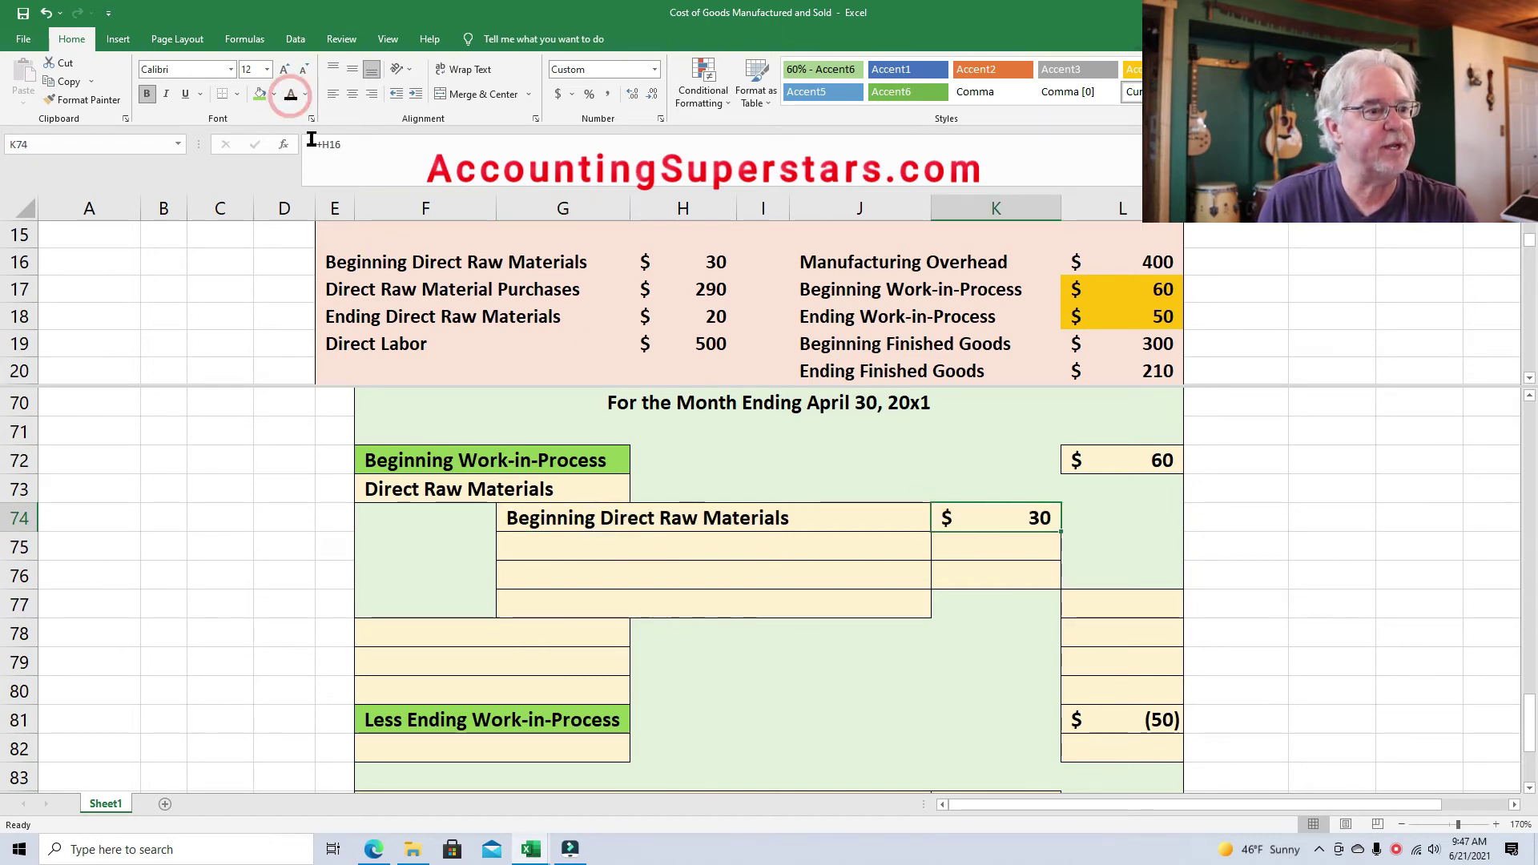
left_click(701, 272)
left_click(274, 94)
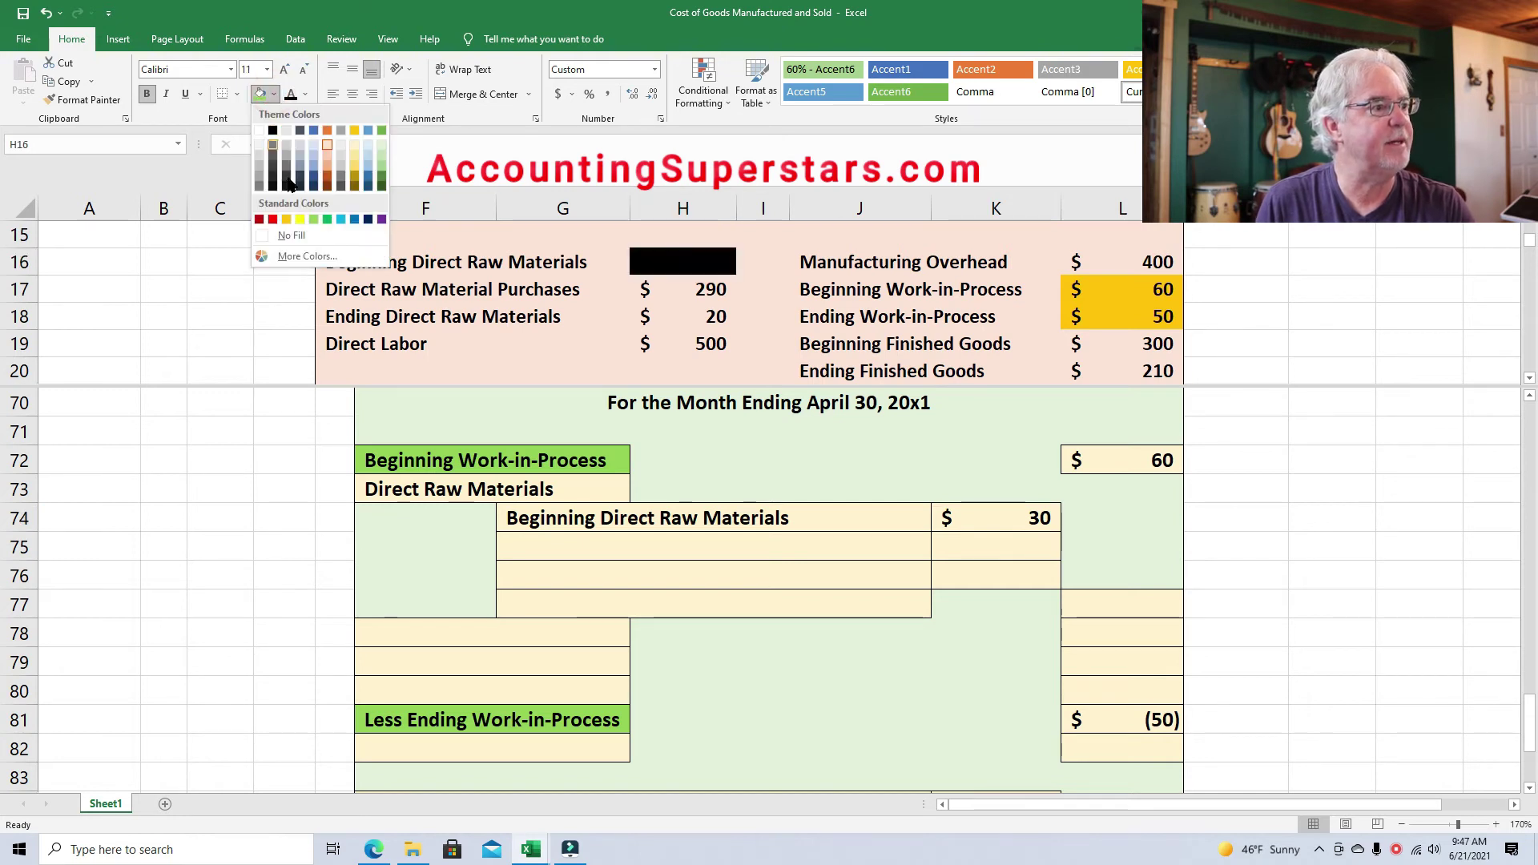
left_click(286, 219)
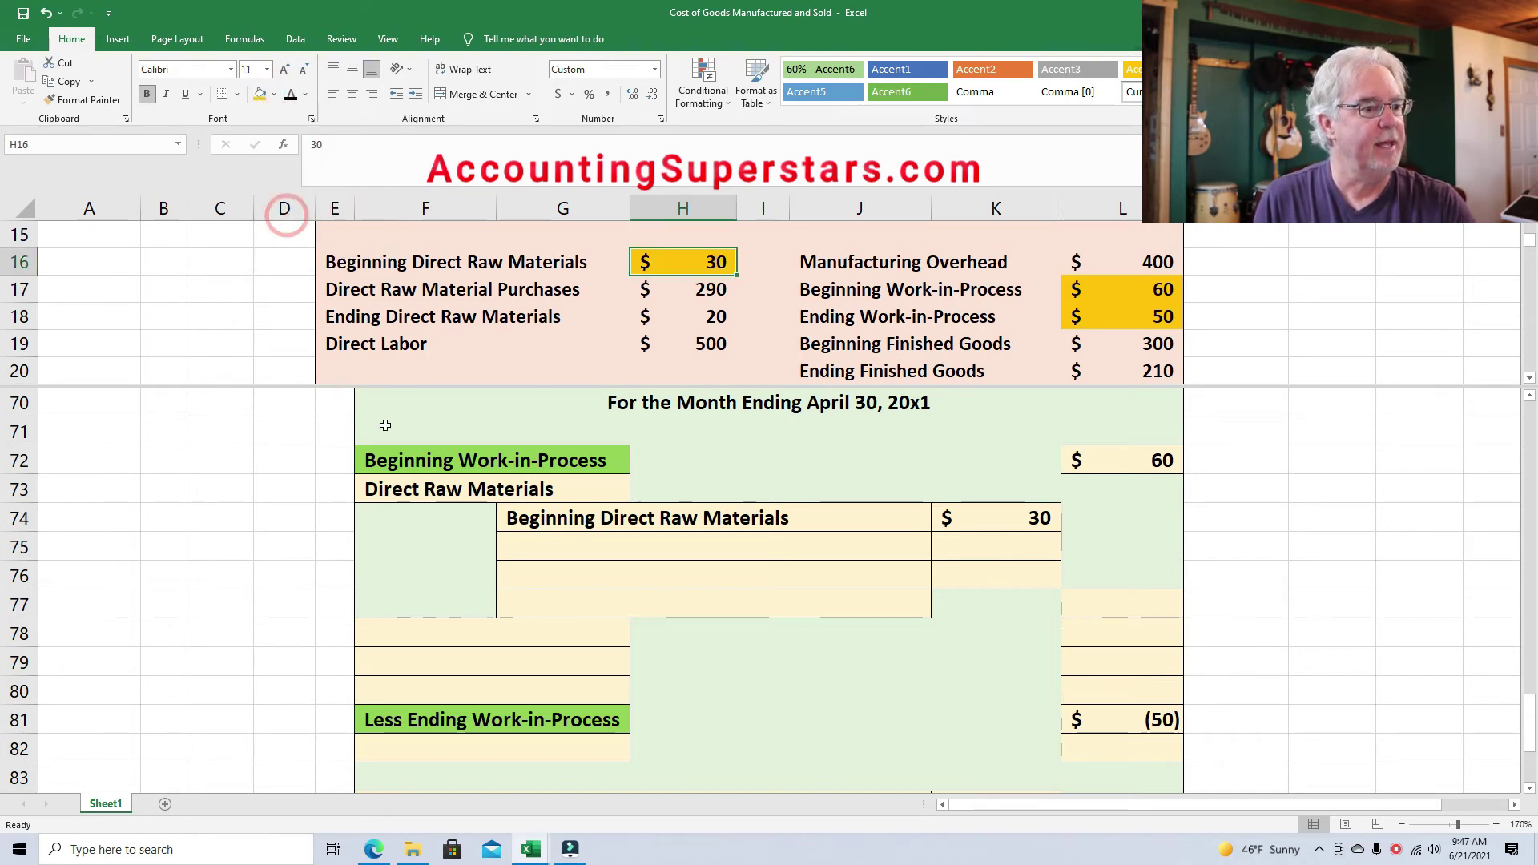
Reveal the Plus Direct Raw Material Purchases label in G75 and amount in K75 in black, and fill source amount H17 orange.
left_click(522, 552)
left_click(290, 95)
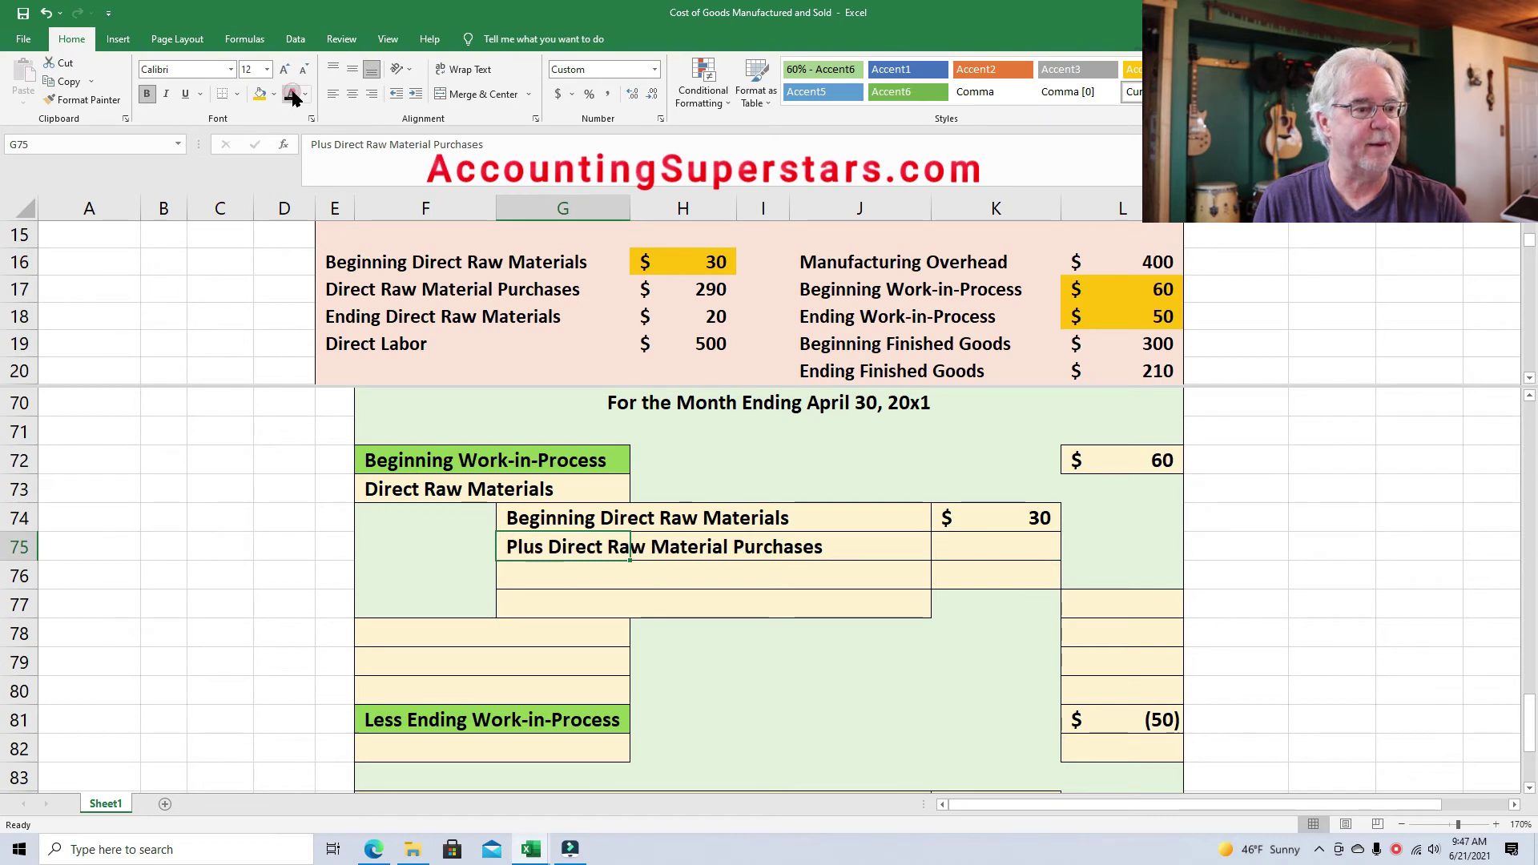
left_click(1002, 537)
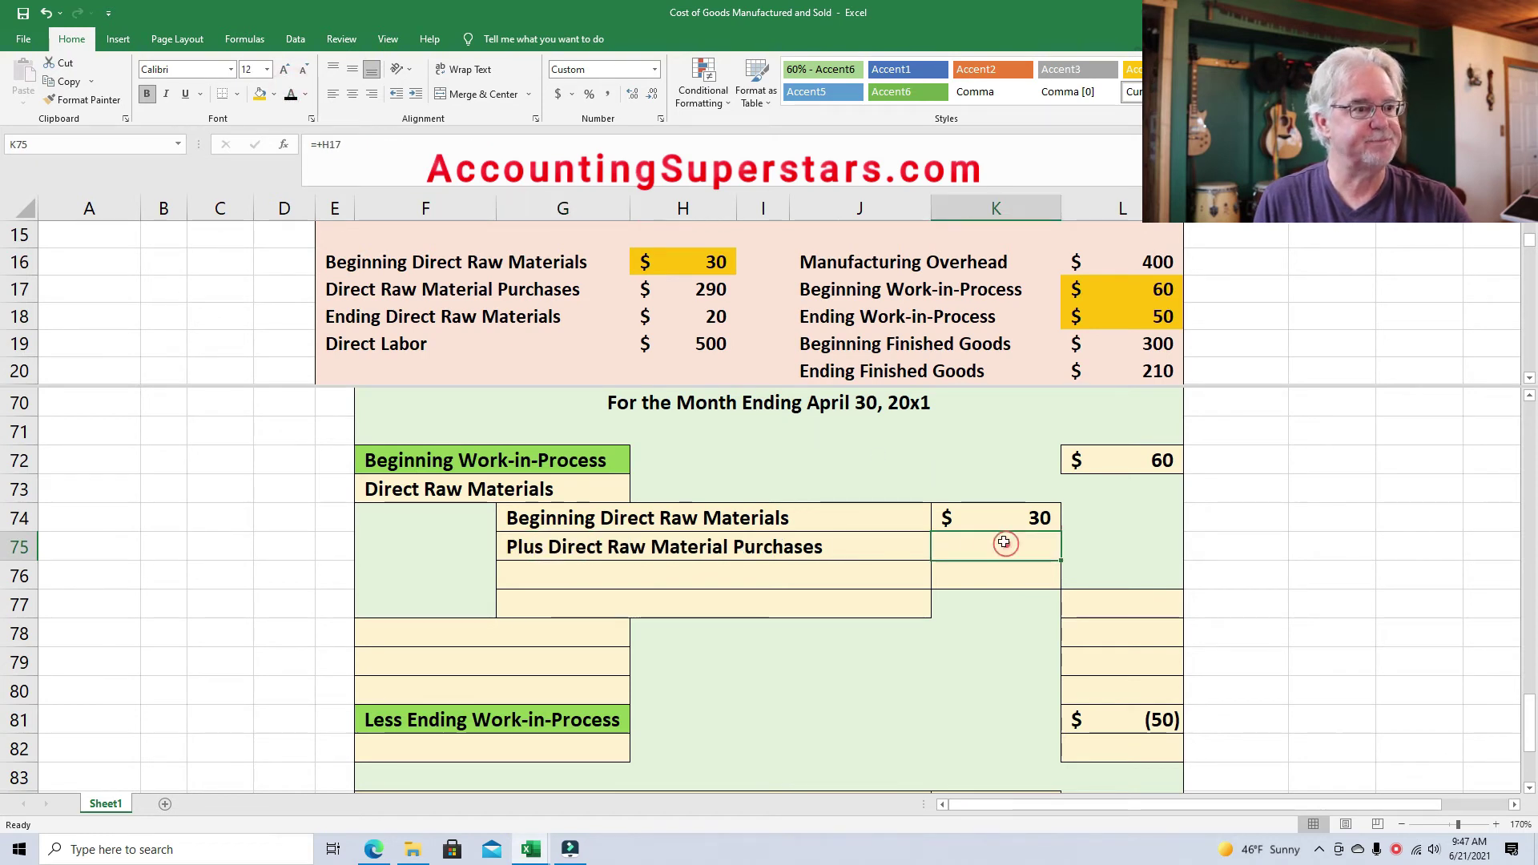
left_click(671, 290)
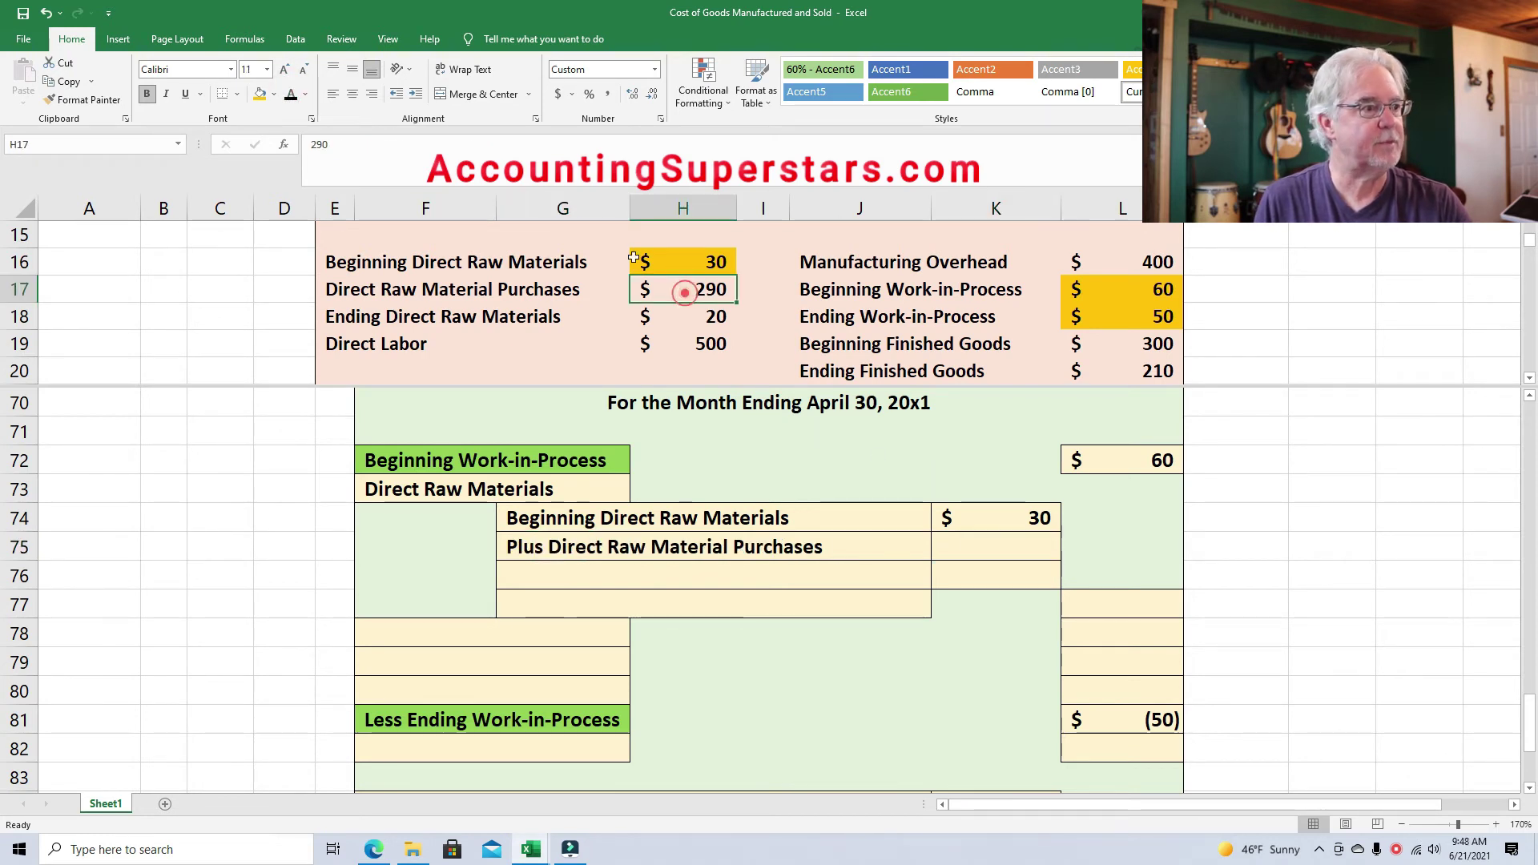
left_click(259, 95)
left_click(993, 546)
left_click(291, 96)
Reveal the Less Ending Direct Raw Material Inventory label in G76 and amount in K76 in black, and fill source amount H18 orange.
left_click(551, 567)
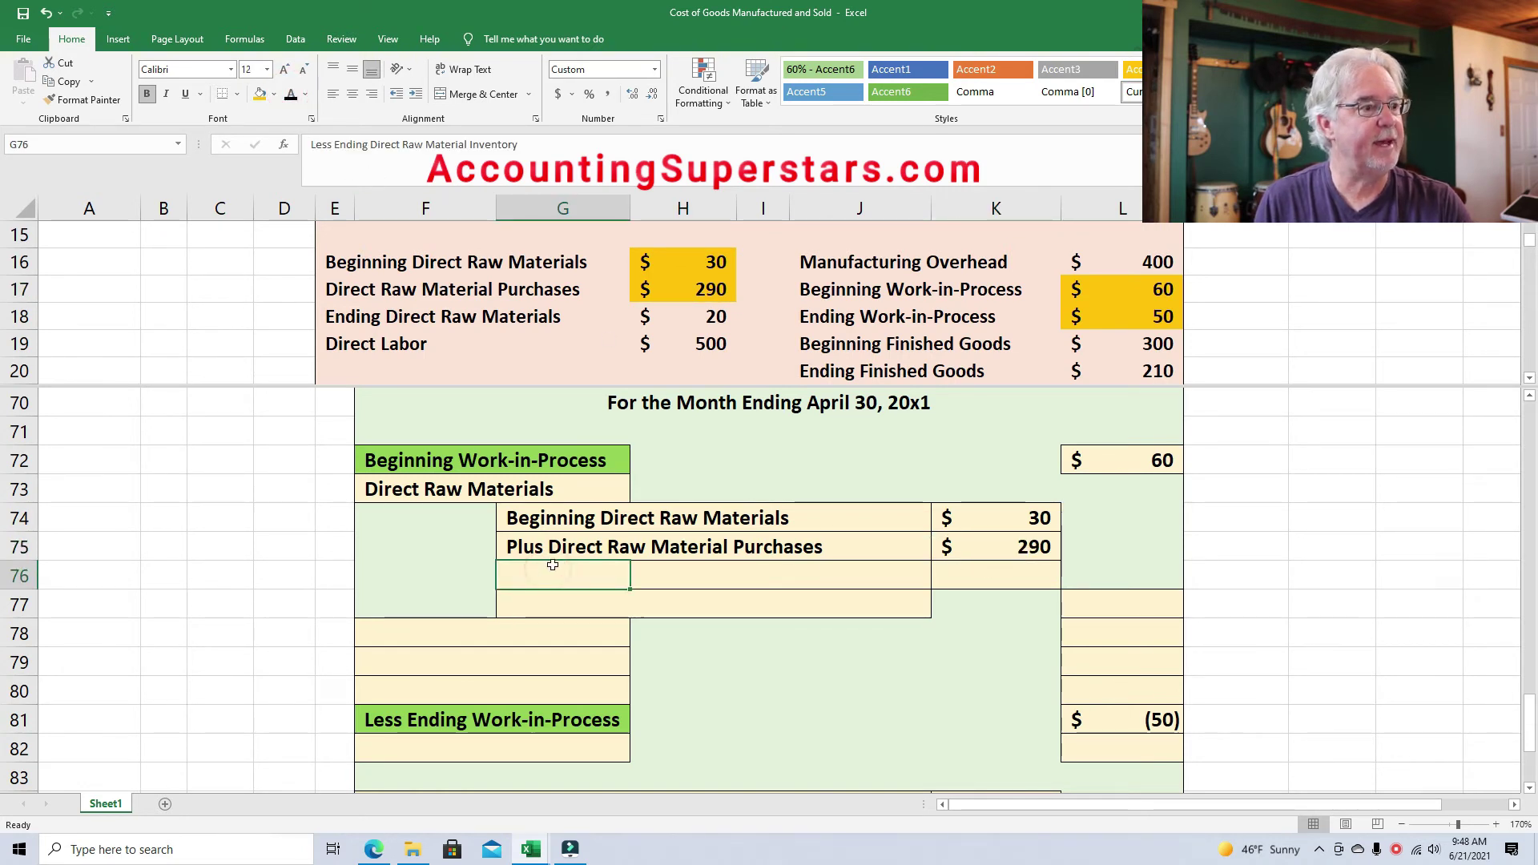
left_click(292, 96)
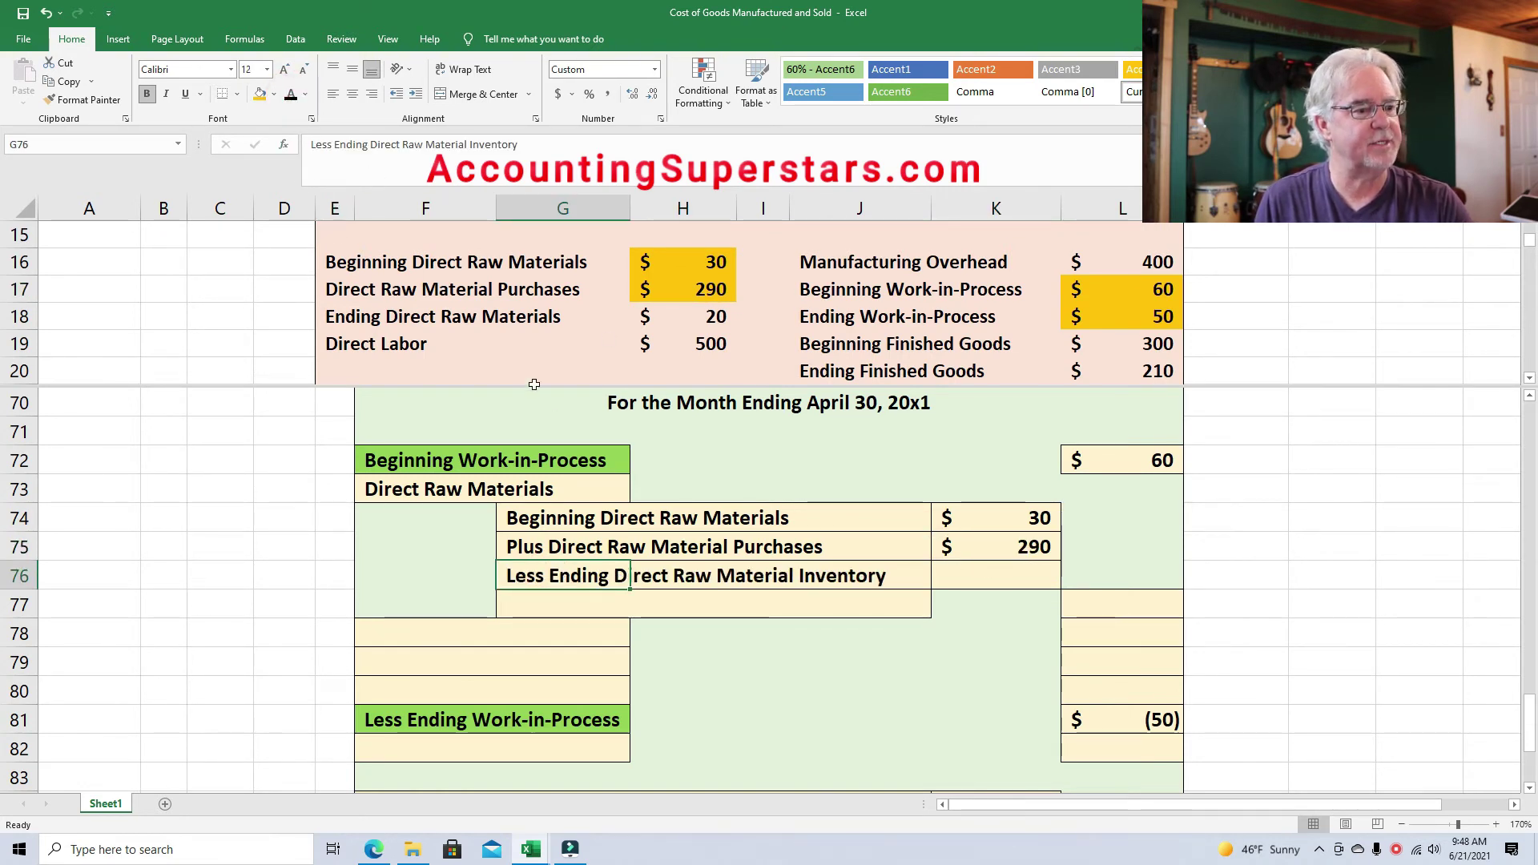
left_click(998, 576)
left_click(292, 95)
left_click(681, 330)
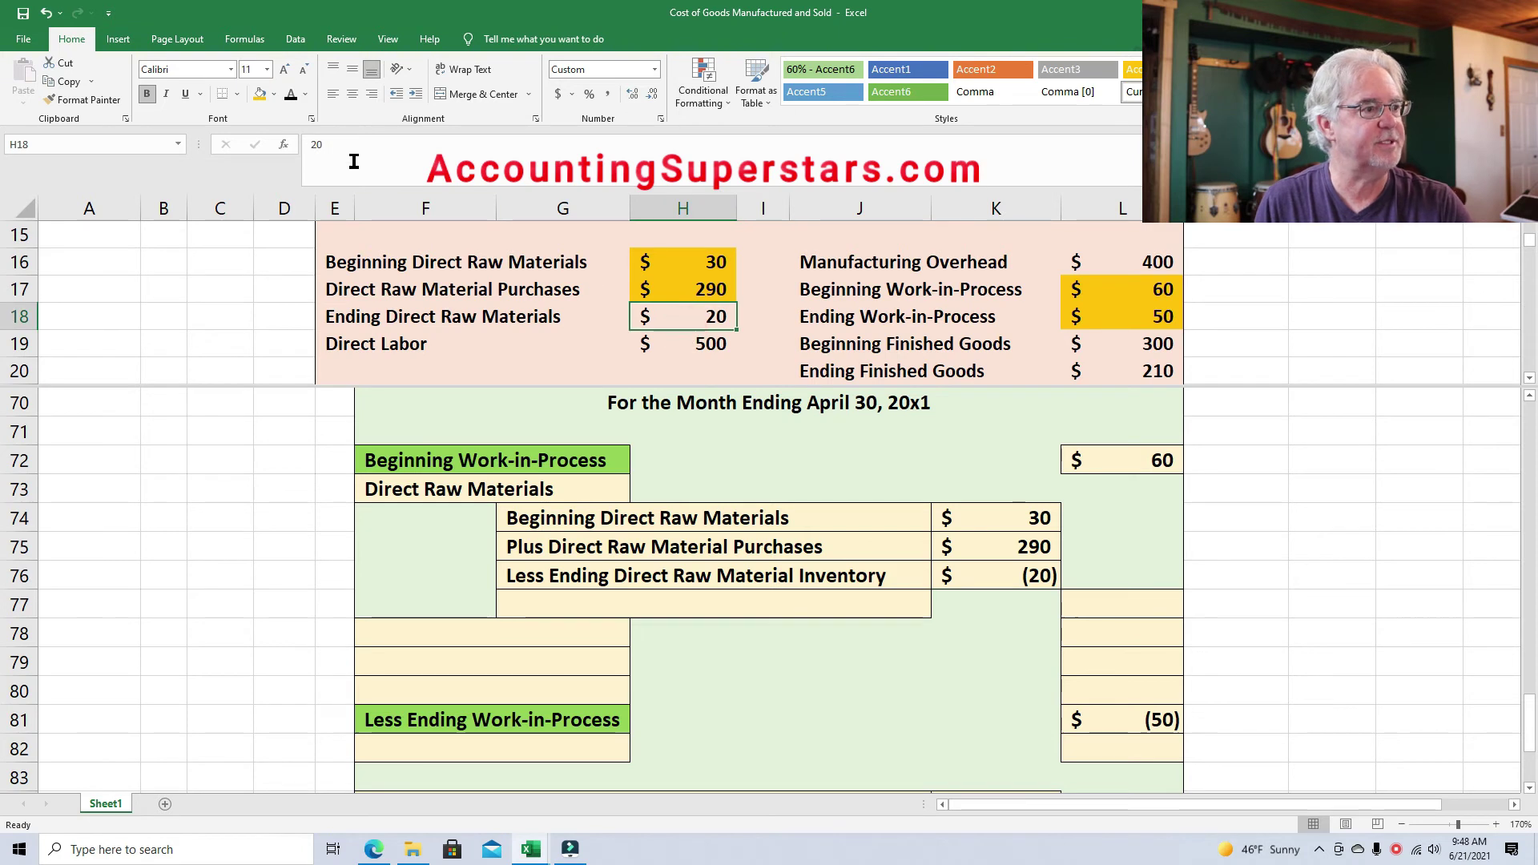
left_click(259, 104)
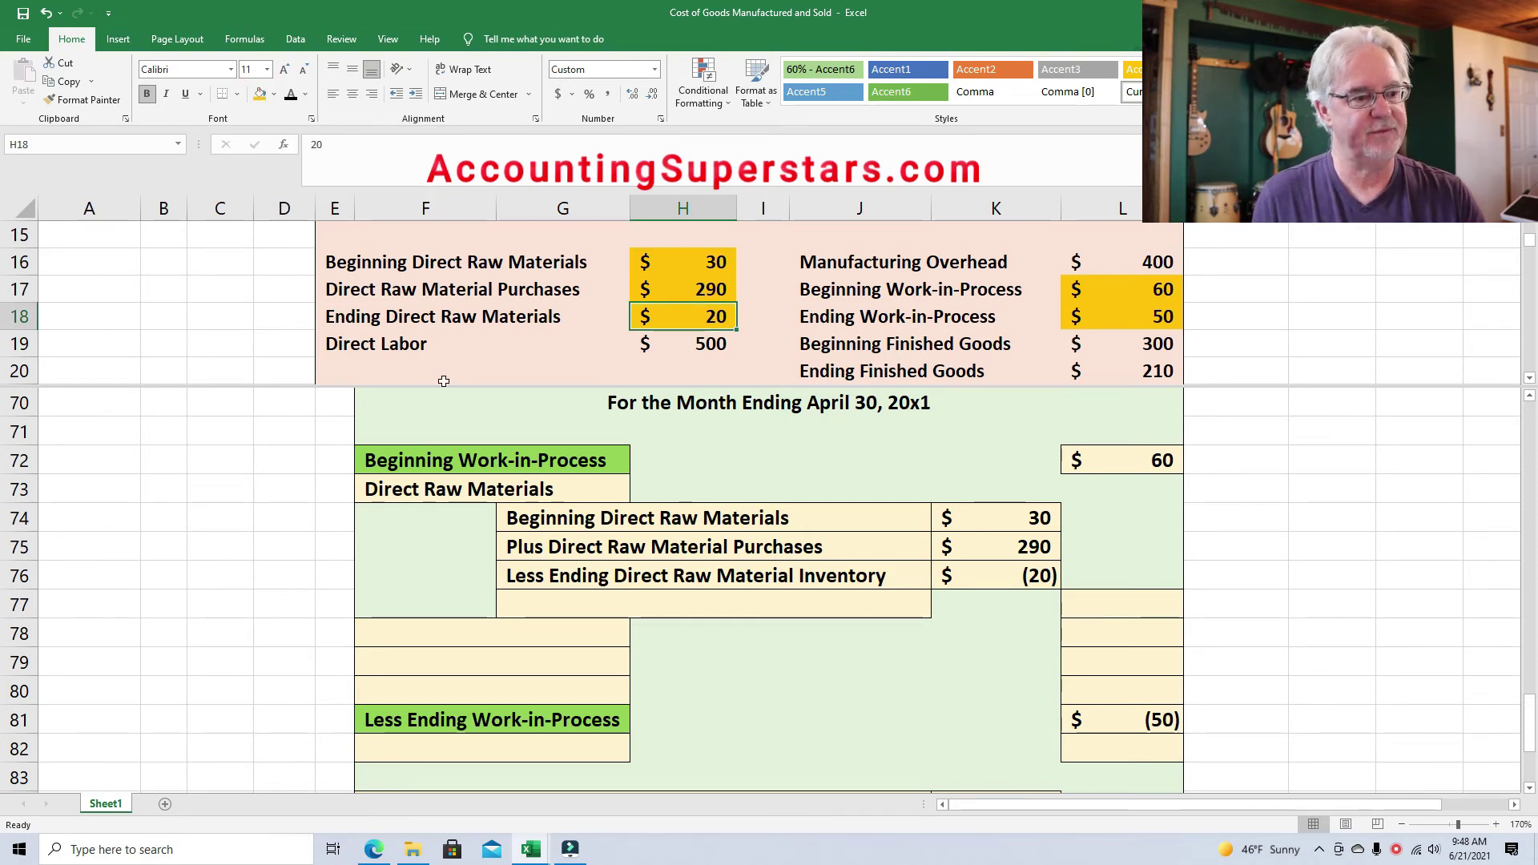
Reveal the Equals Cost of Direct Raw Materials Used label in G77:J77 and its total in L77 with a black font.
left_click_drag(566, 604, 825, 603)
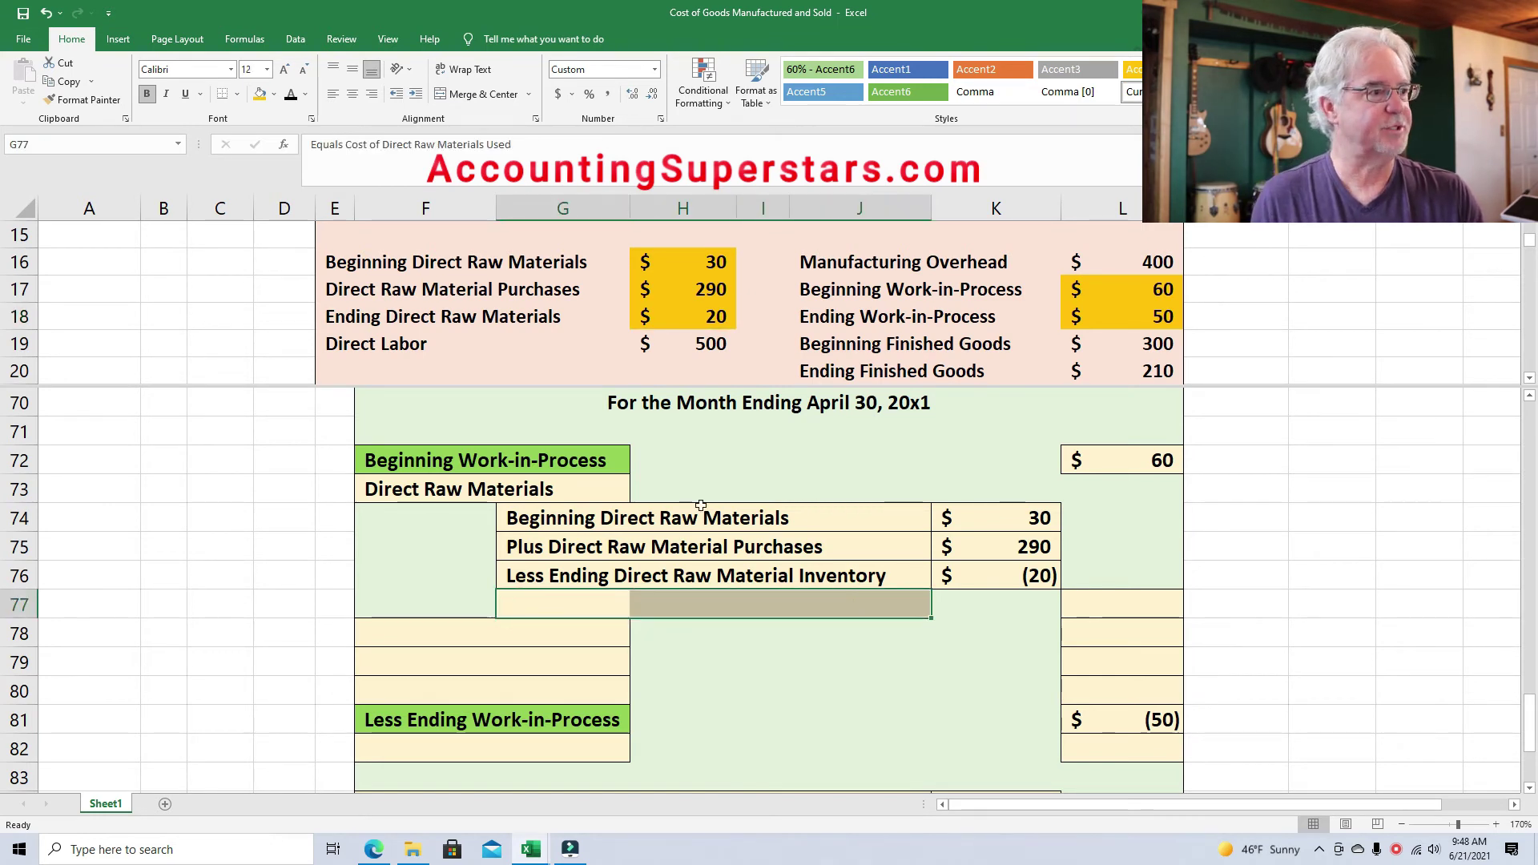
left_click(292, 94)
left_click(1143, 600)
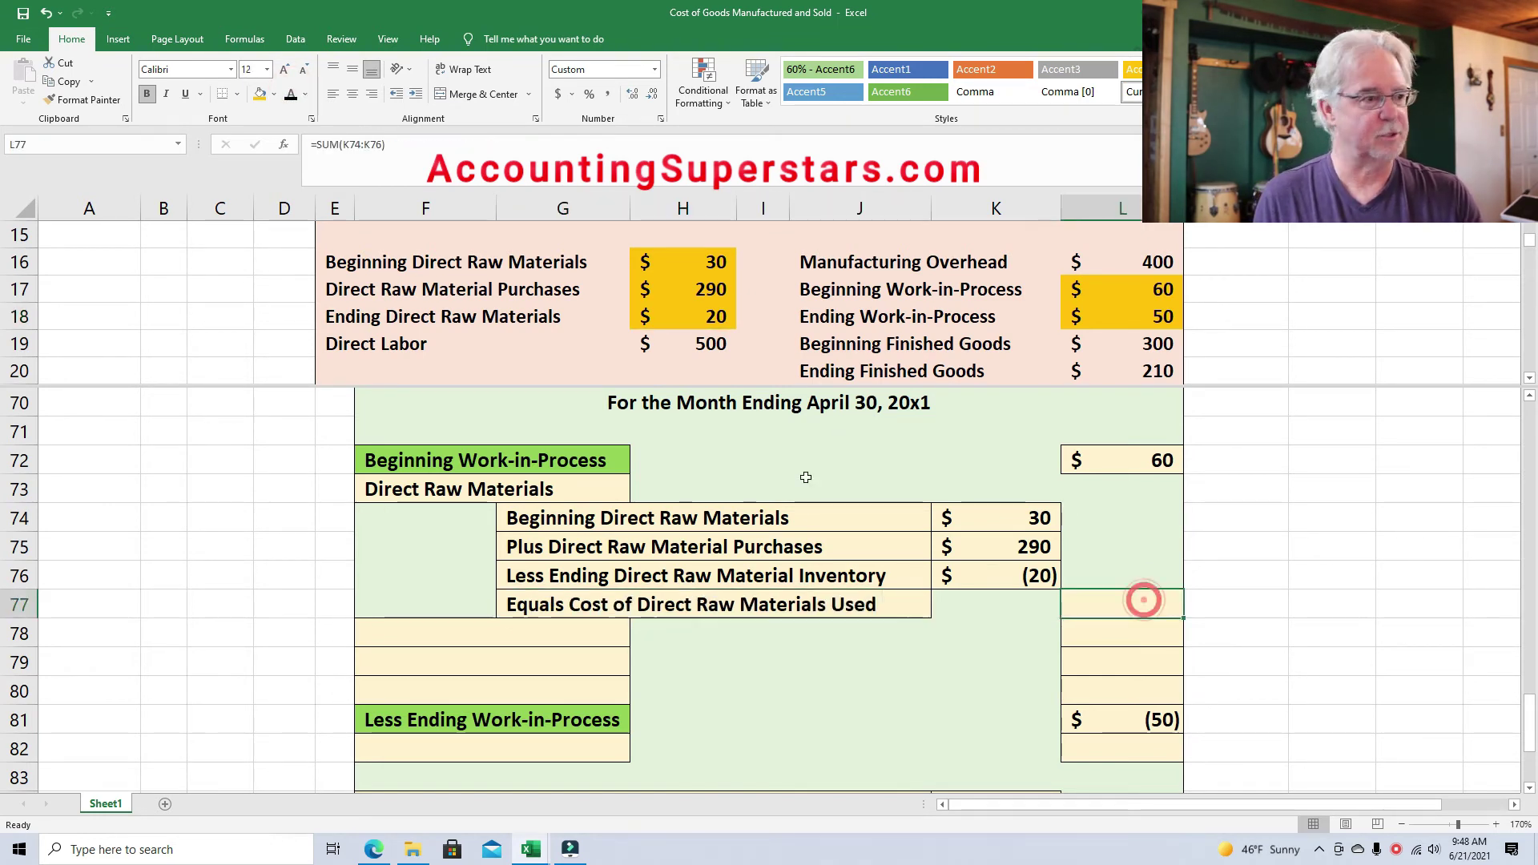
left_click(291, 93)
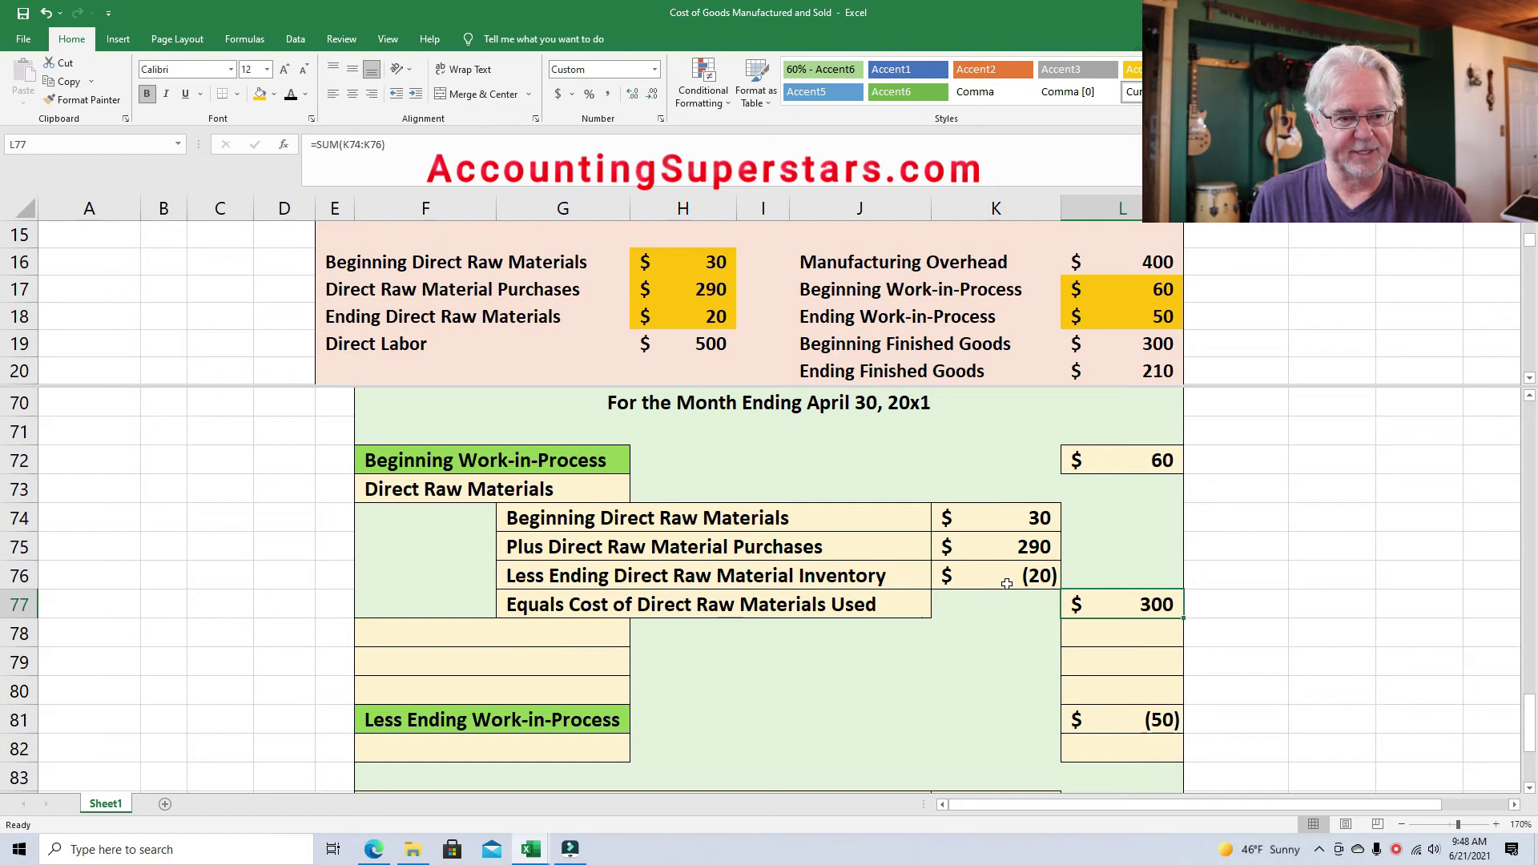
Reveal the Direct Labor label in F78 and amount in L78 in black, and fill source amount H19 orange.
left_click(451, 627)
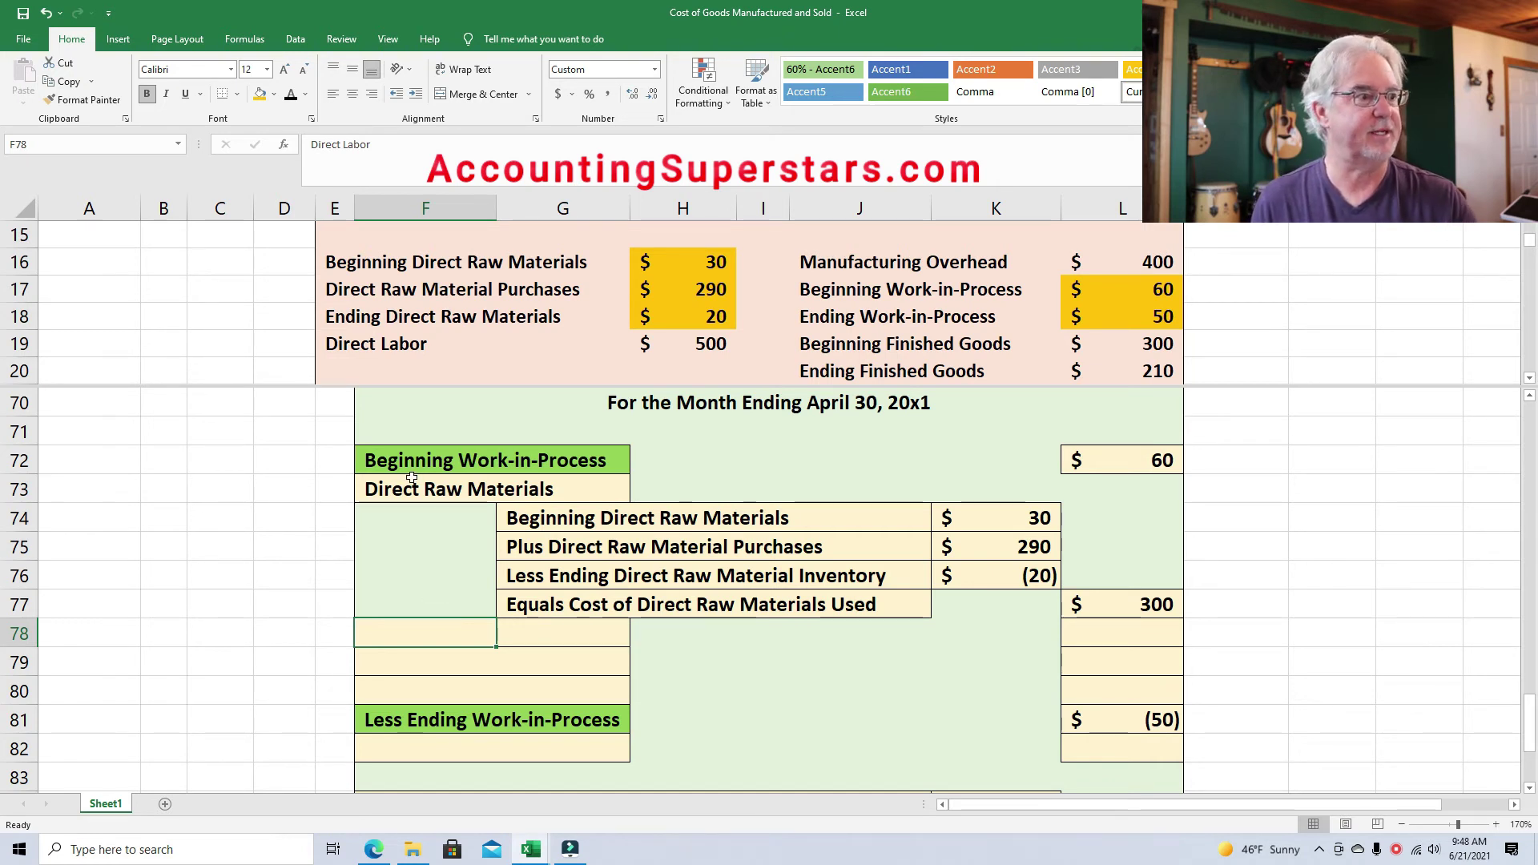
left_click(291, 94)
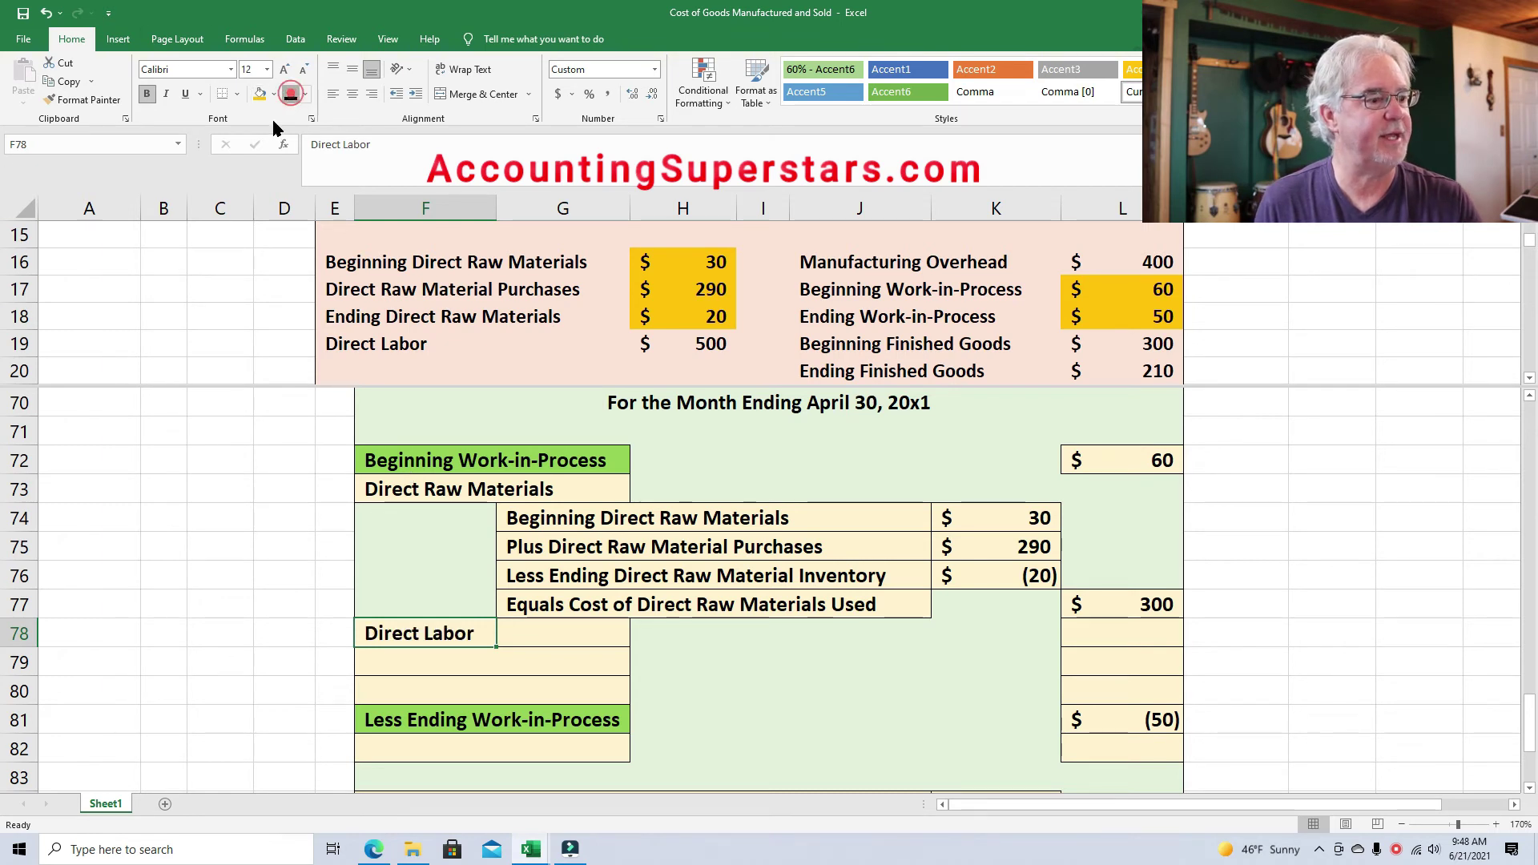
left_click(1115, 638)
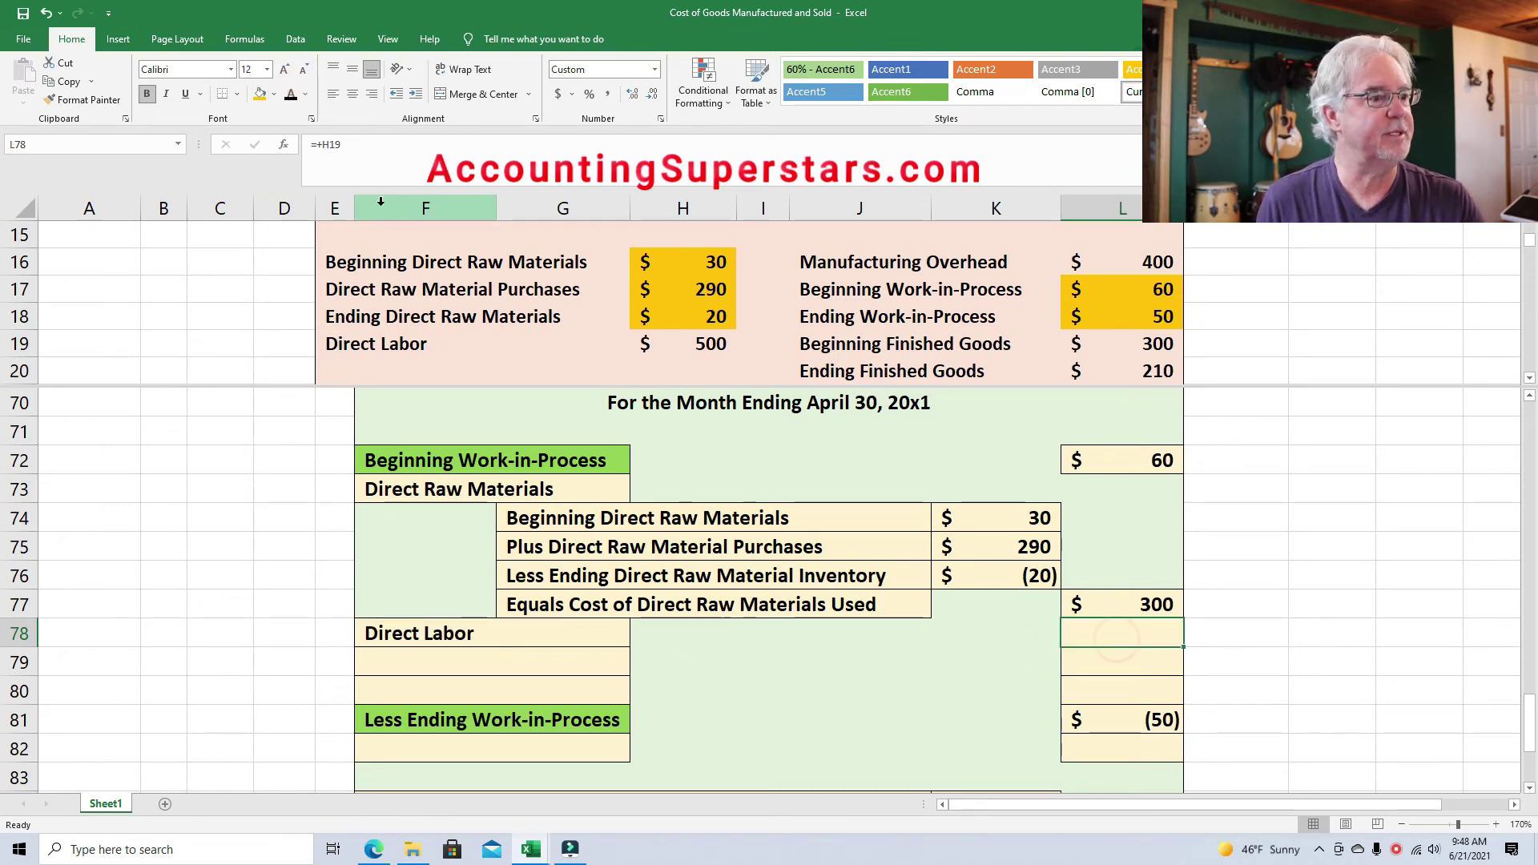
left_click(291, 94)
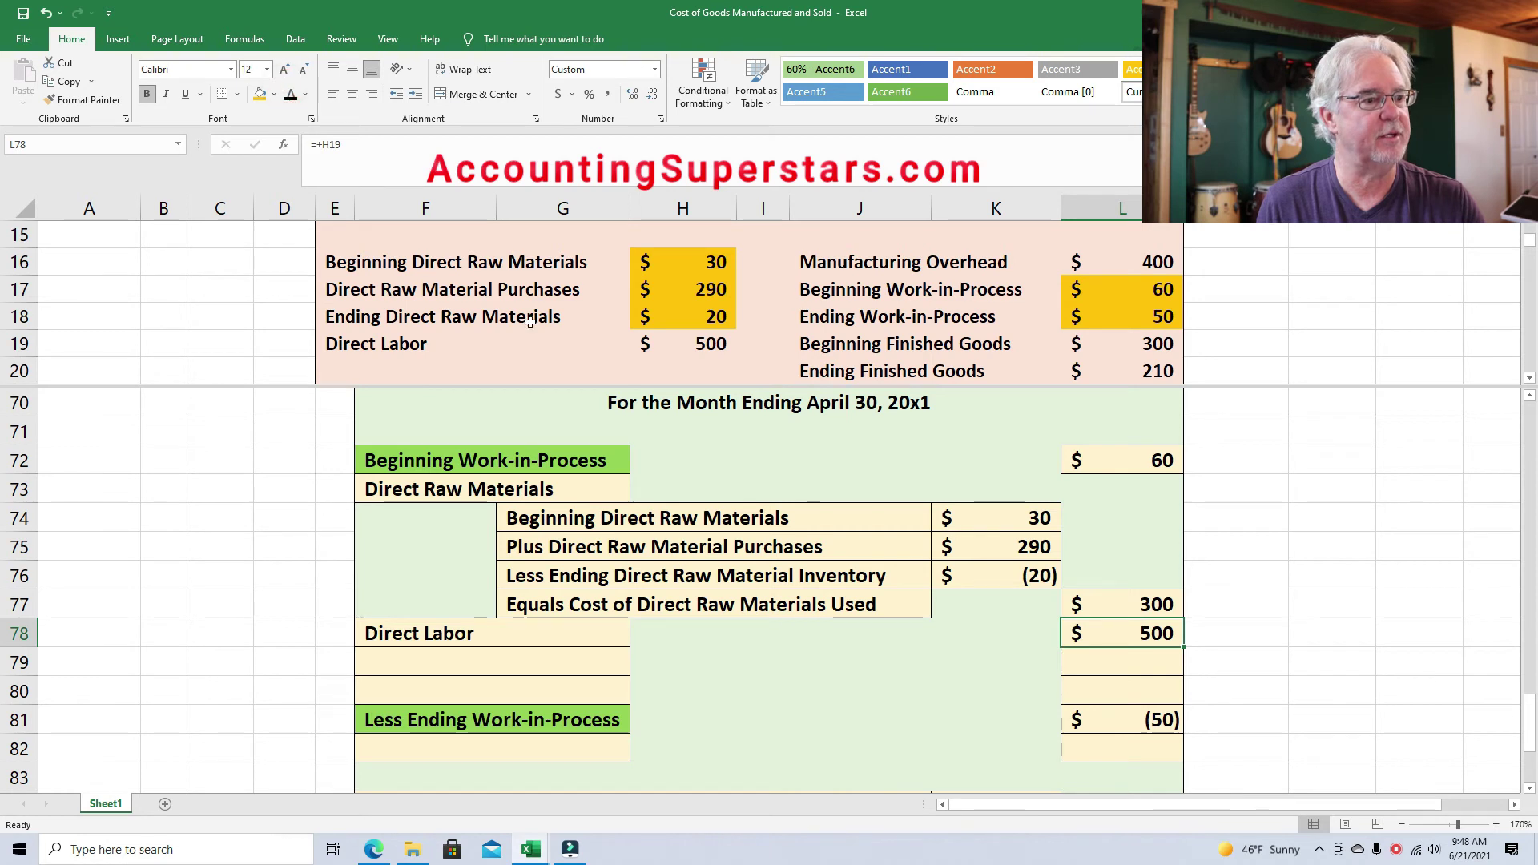
left_click(664, 347)
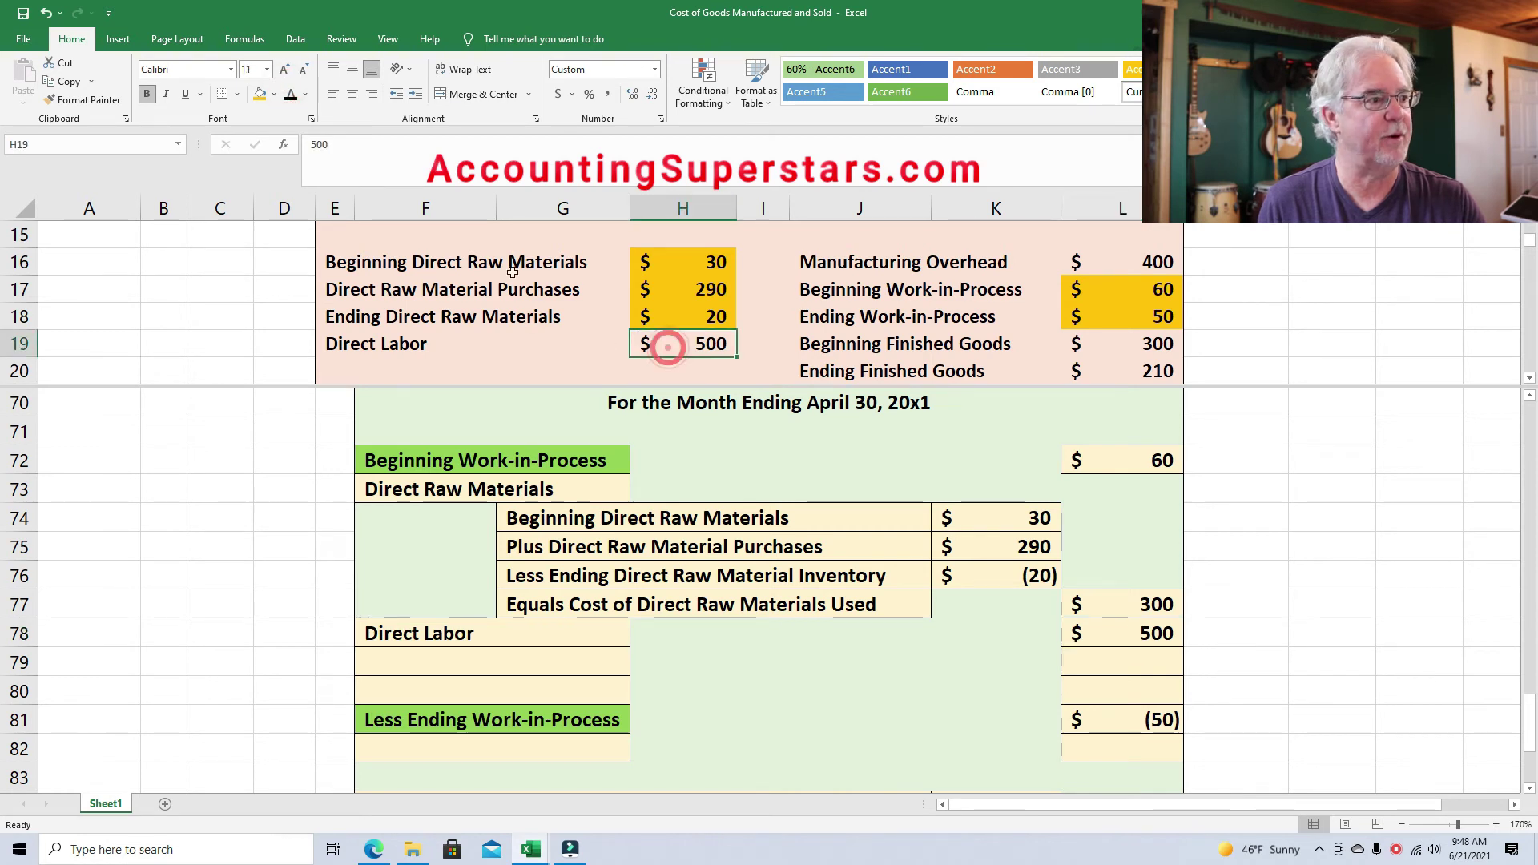
left_click(261, 95)
Reveal the Manufacturing Overhead label in F79 and amount in L79 in black, and fill source amount L16 orange.
left_click(418, 662)
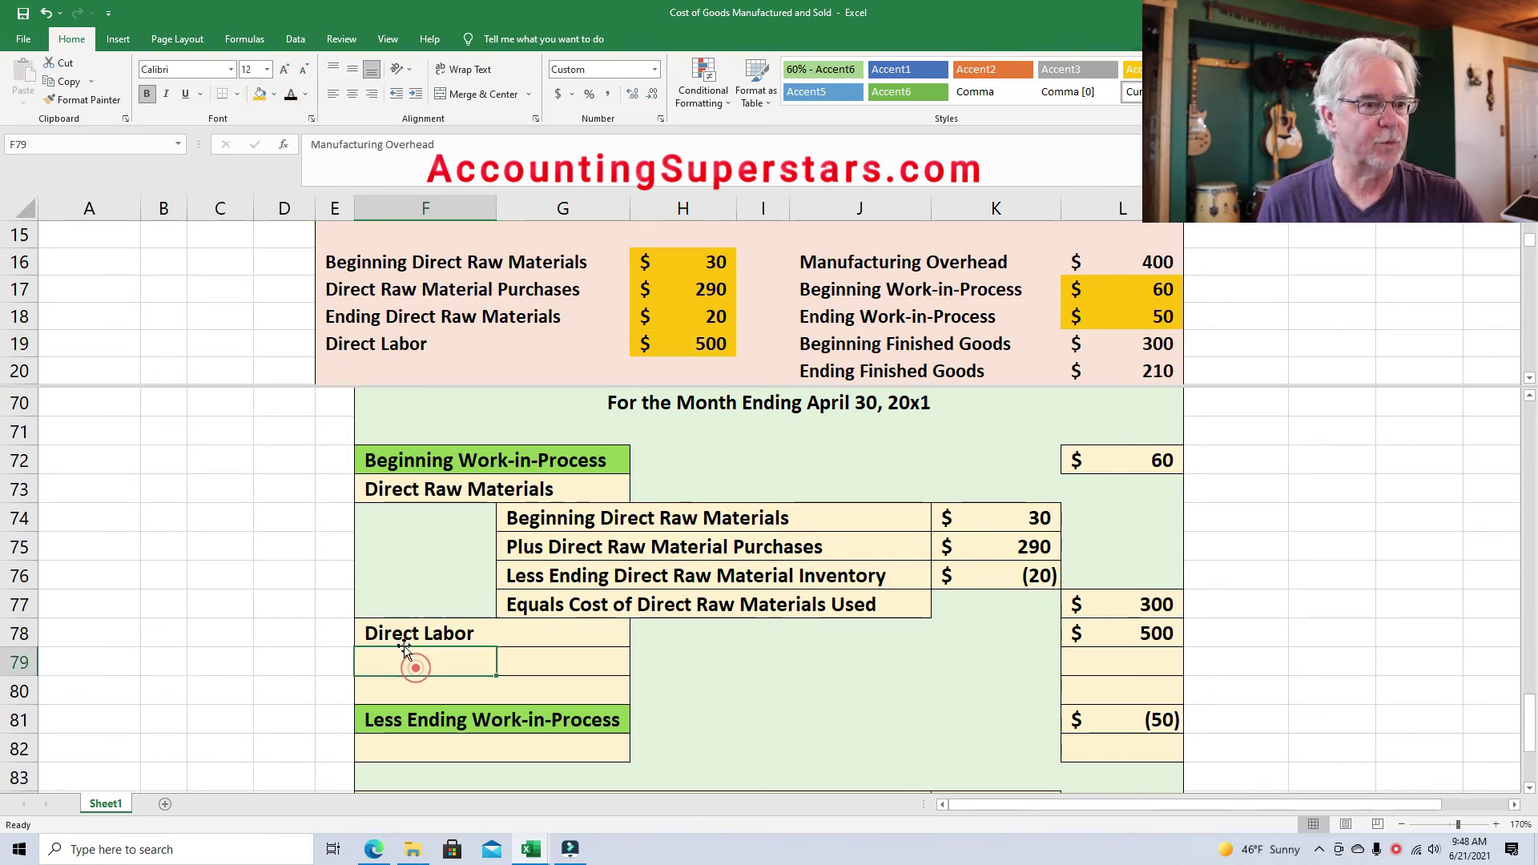
left_click(293, 95)
left_click(1120, 270)
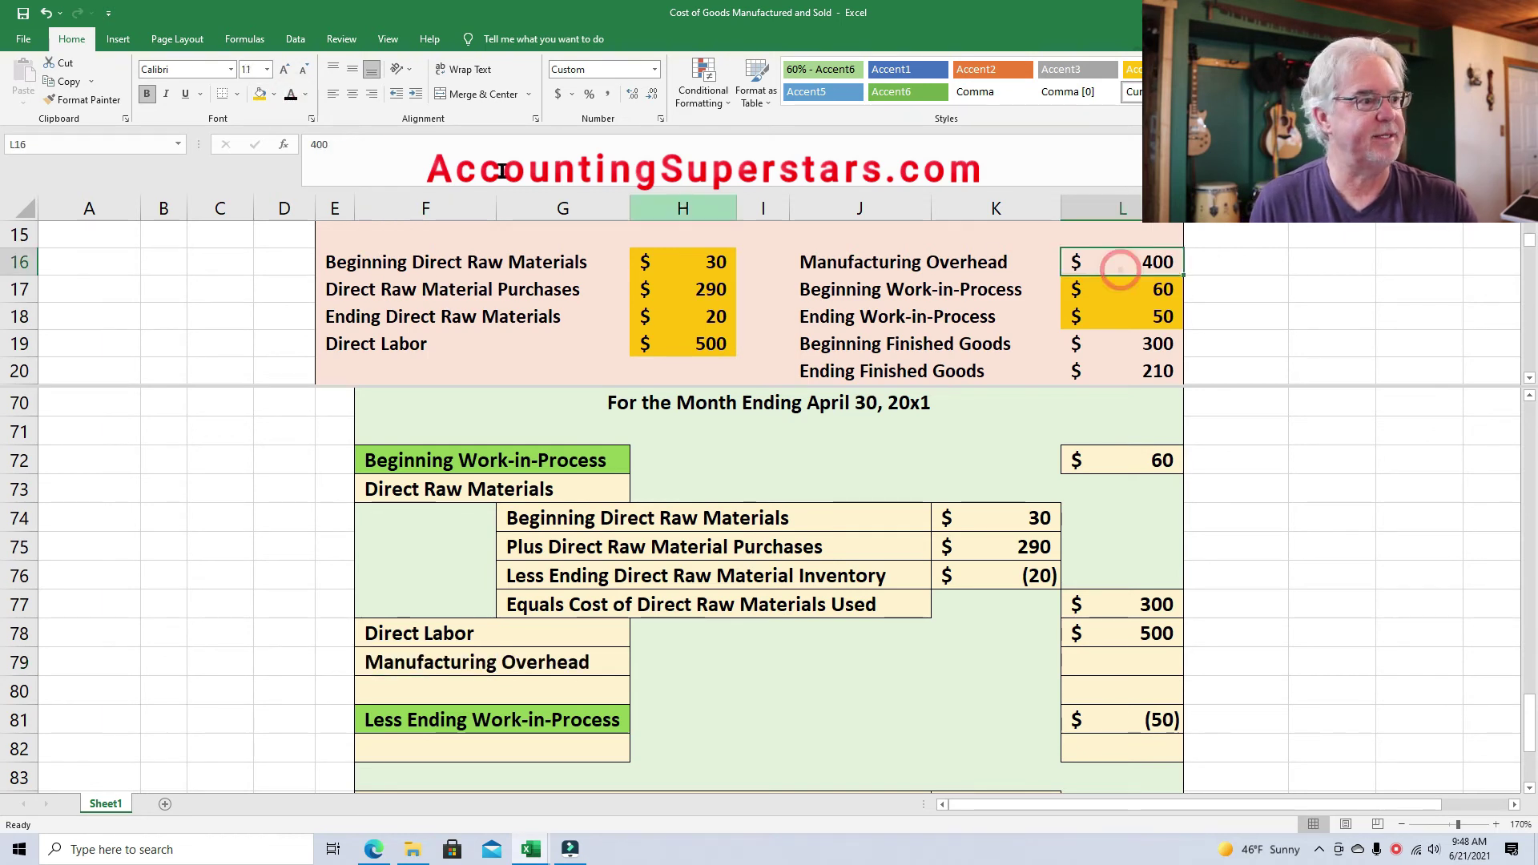
left_click(261, 95)
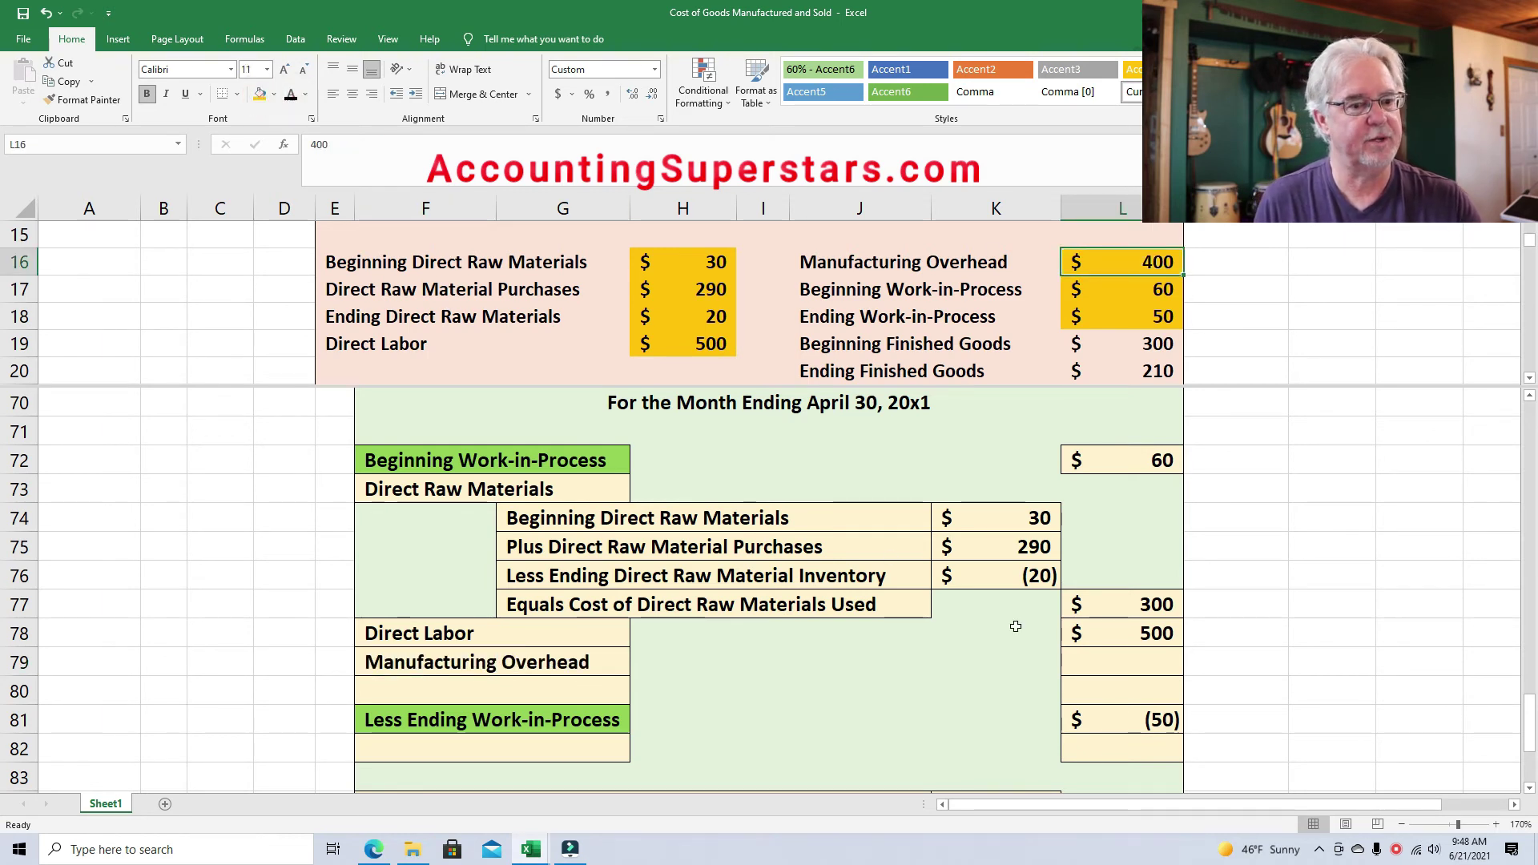
left_click(1144, 671)
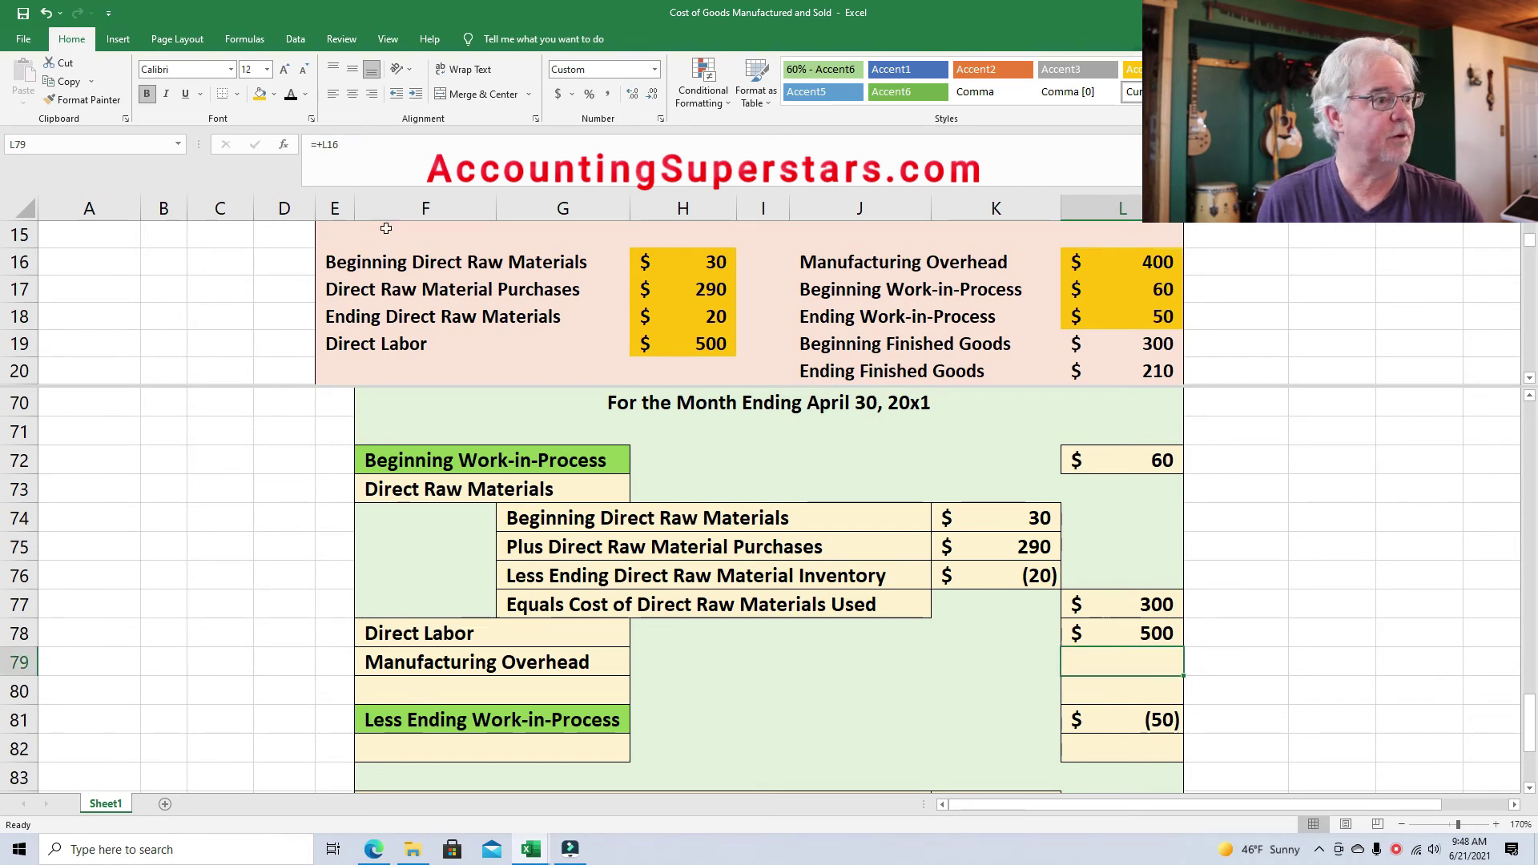
left_click(291, 94)
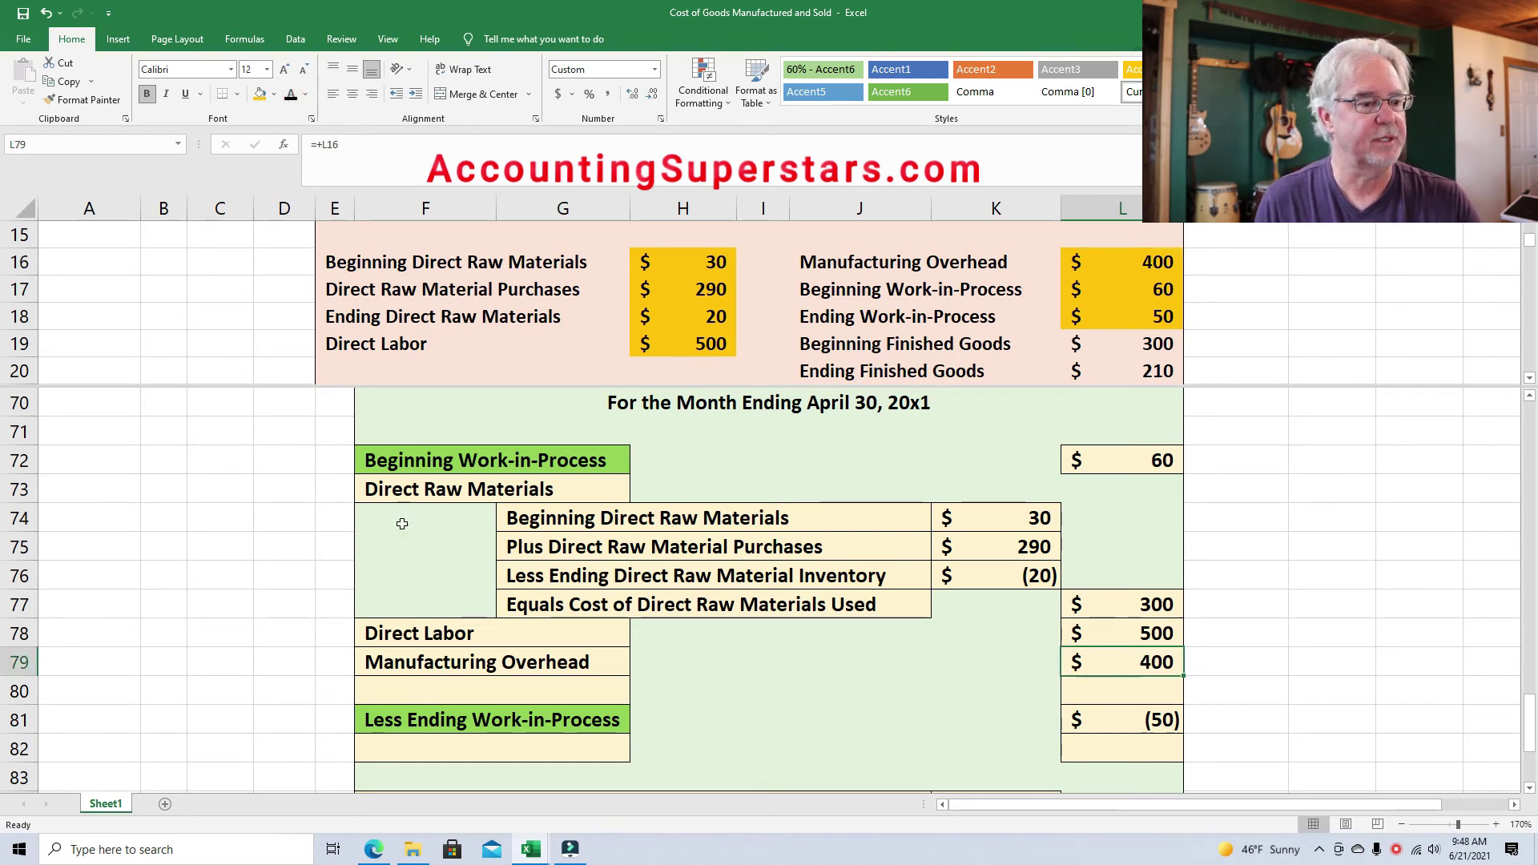
Reveal the Total Work-in-Process Cost label in F80 and its total in L80 with a black font.
left_click(388, 687)
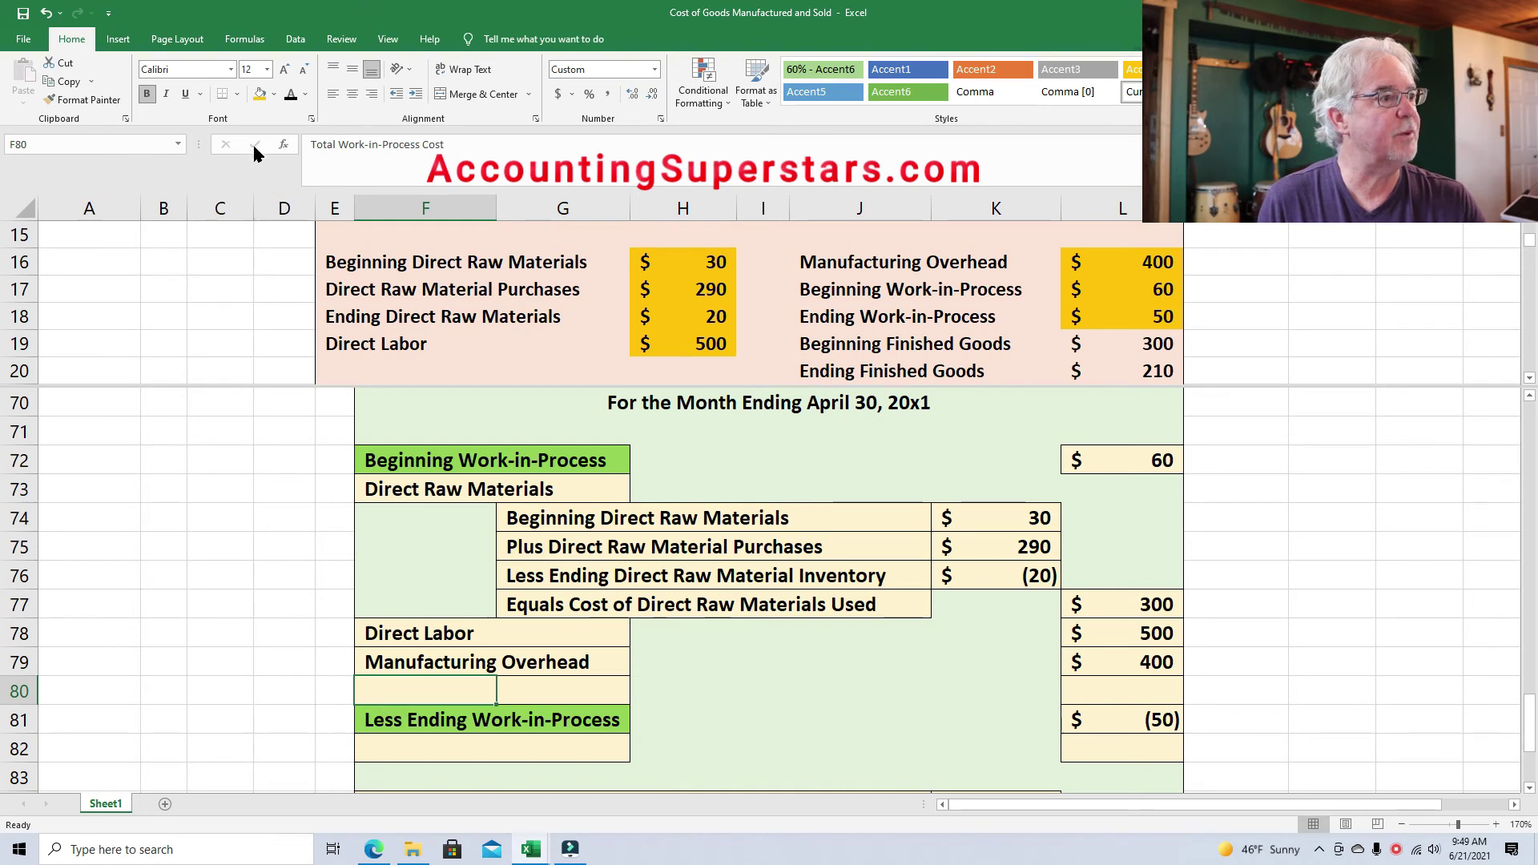
left_click(292, 95)
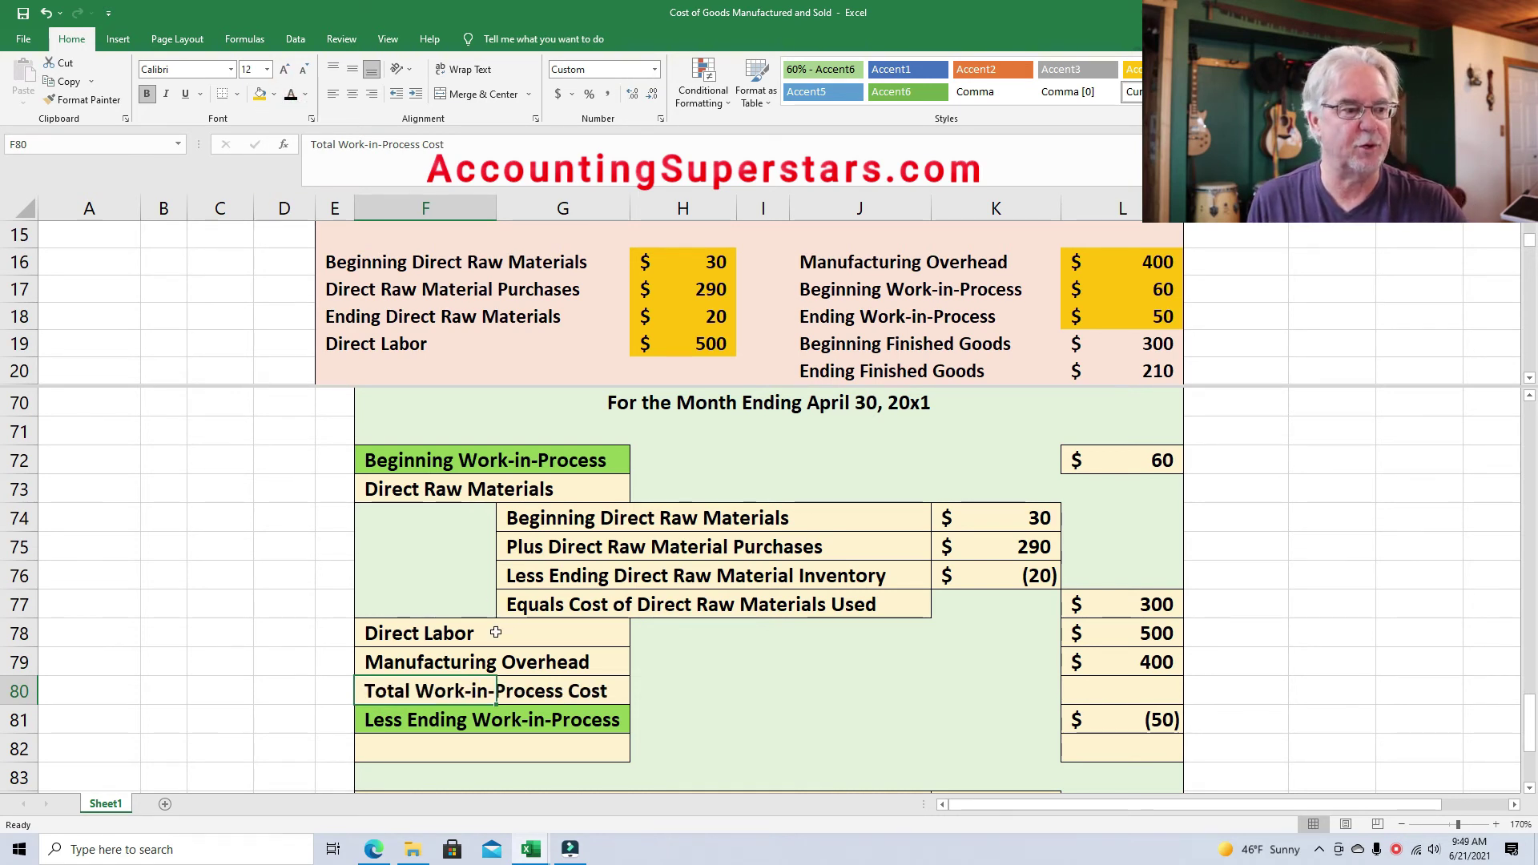
left_click(1103, 702)
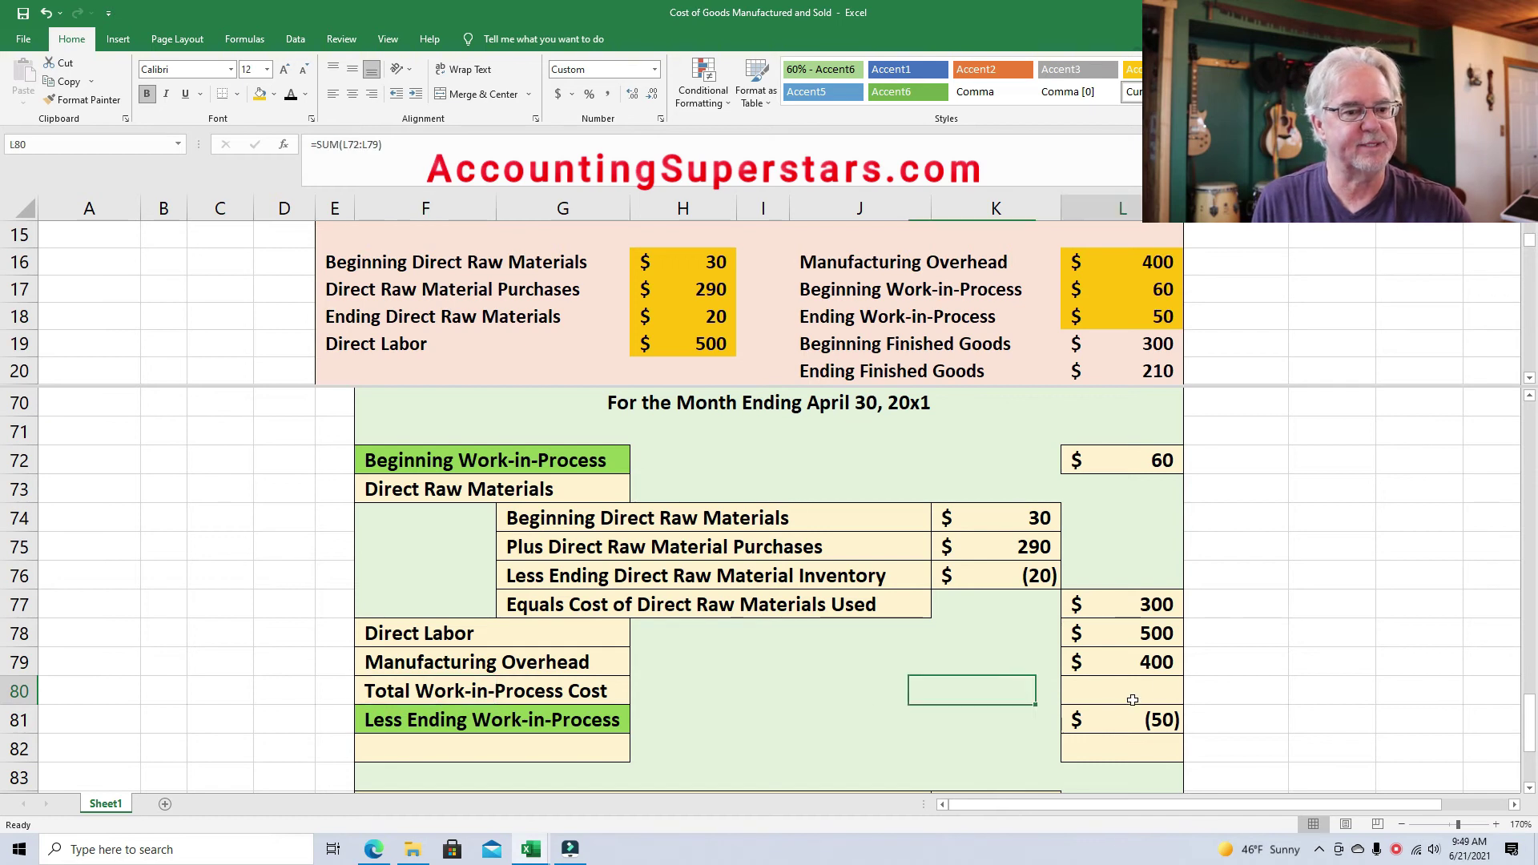
left_click(290, 96)
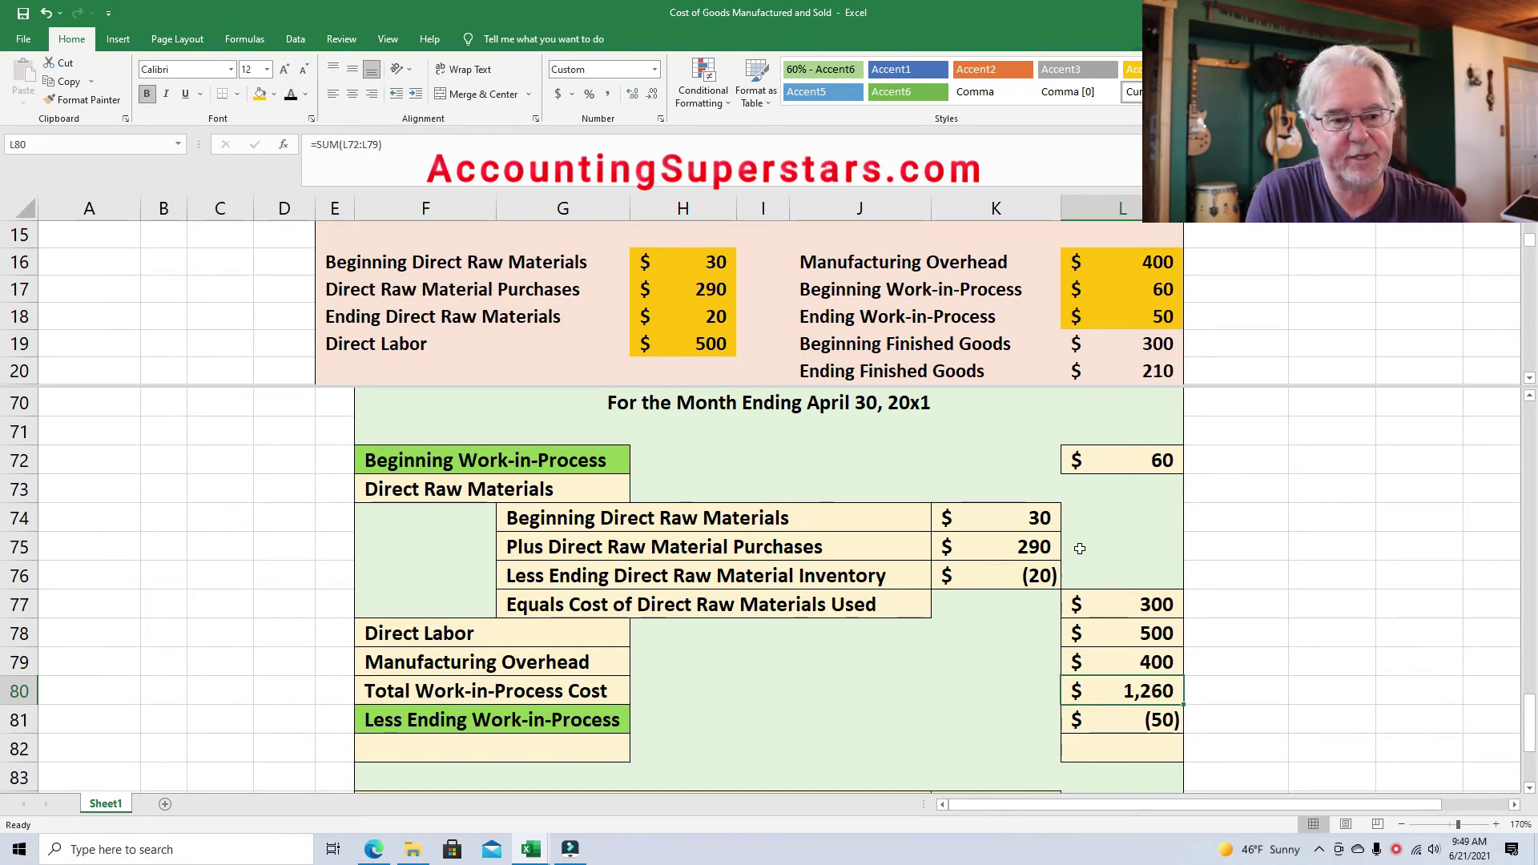
Fill the amounts that add up to Total Work-in-Process Cost, in L72 and L77:L79, light blue.
left_click(1134, 458)
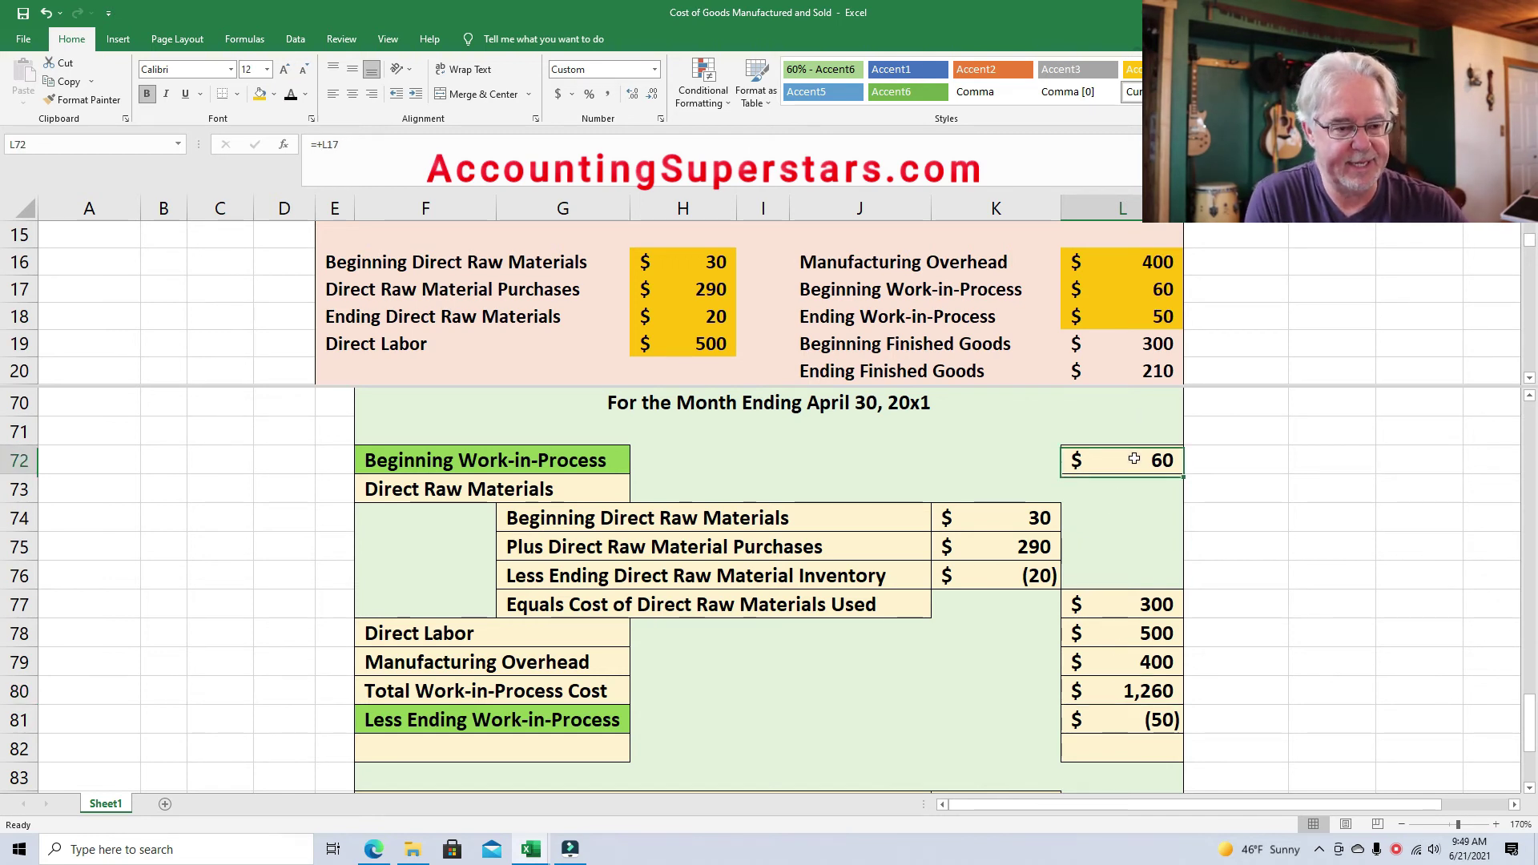
left_click(1126, 612)
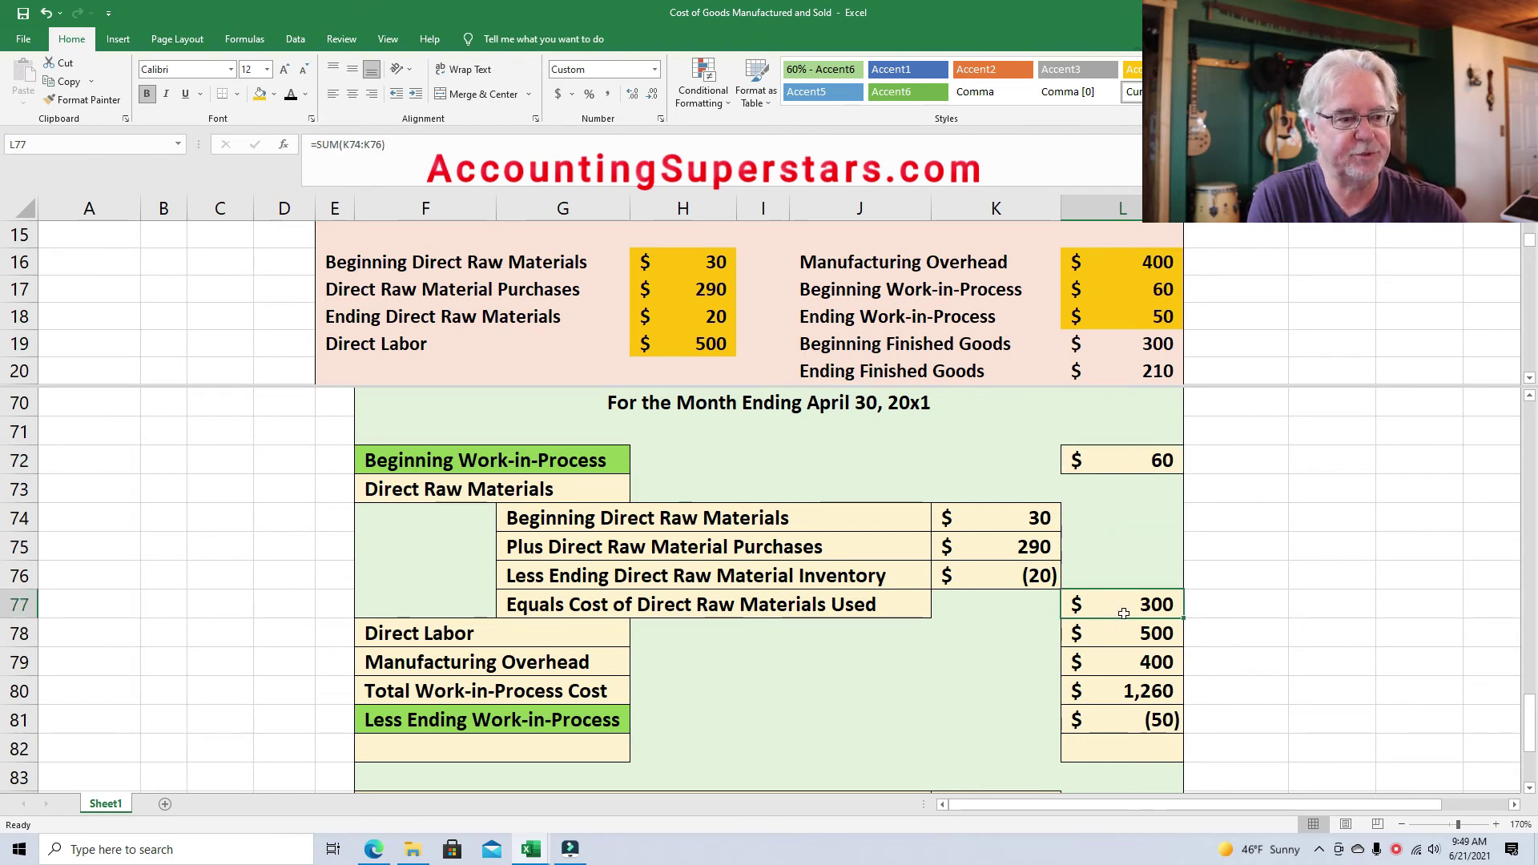
left_click(1116, 634)
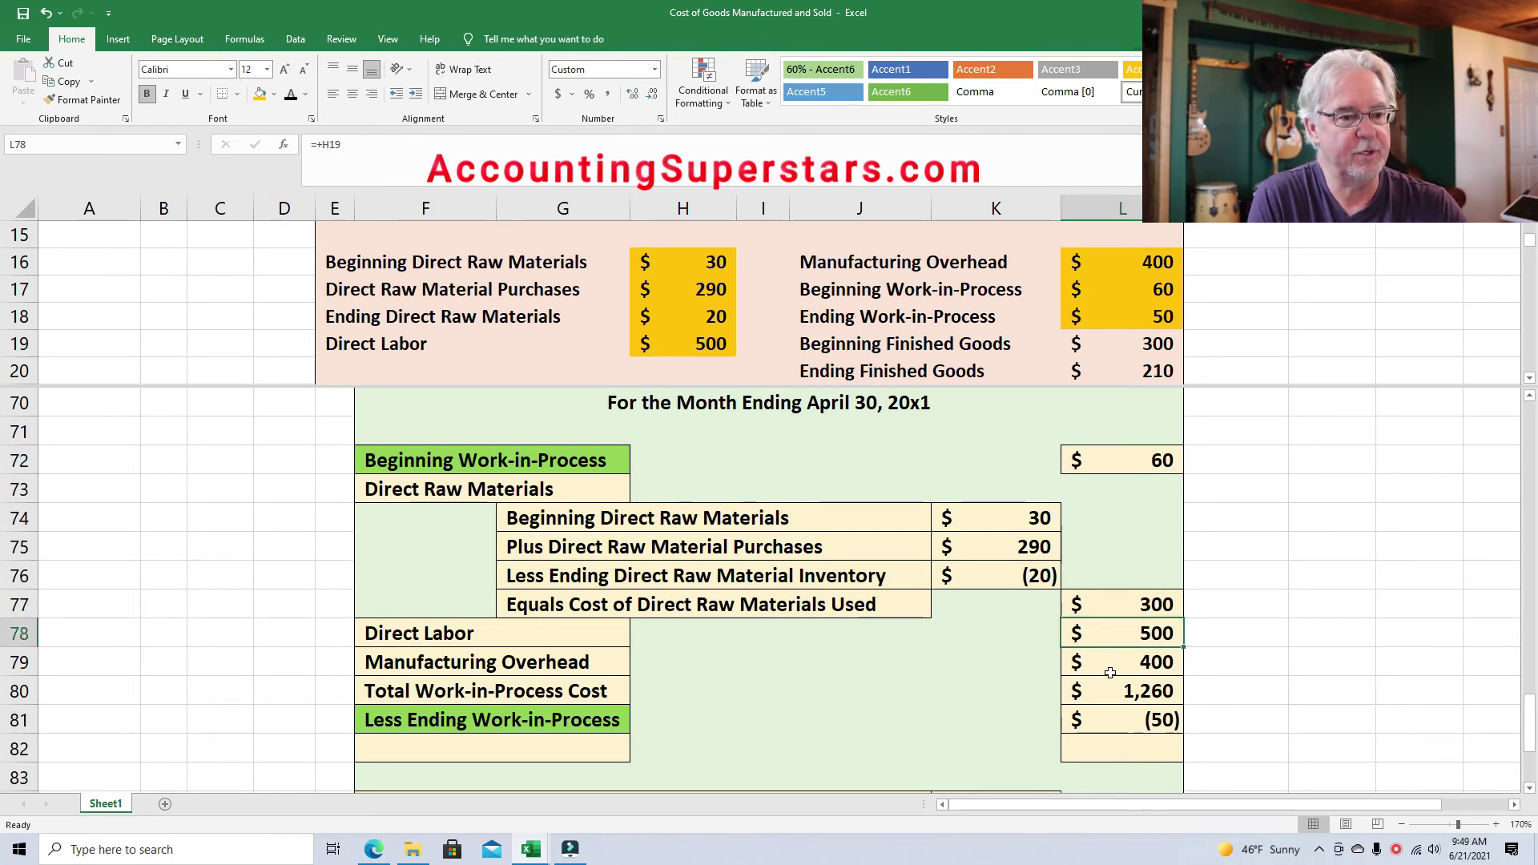
left_click(1110, 671)
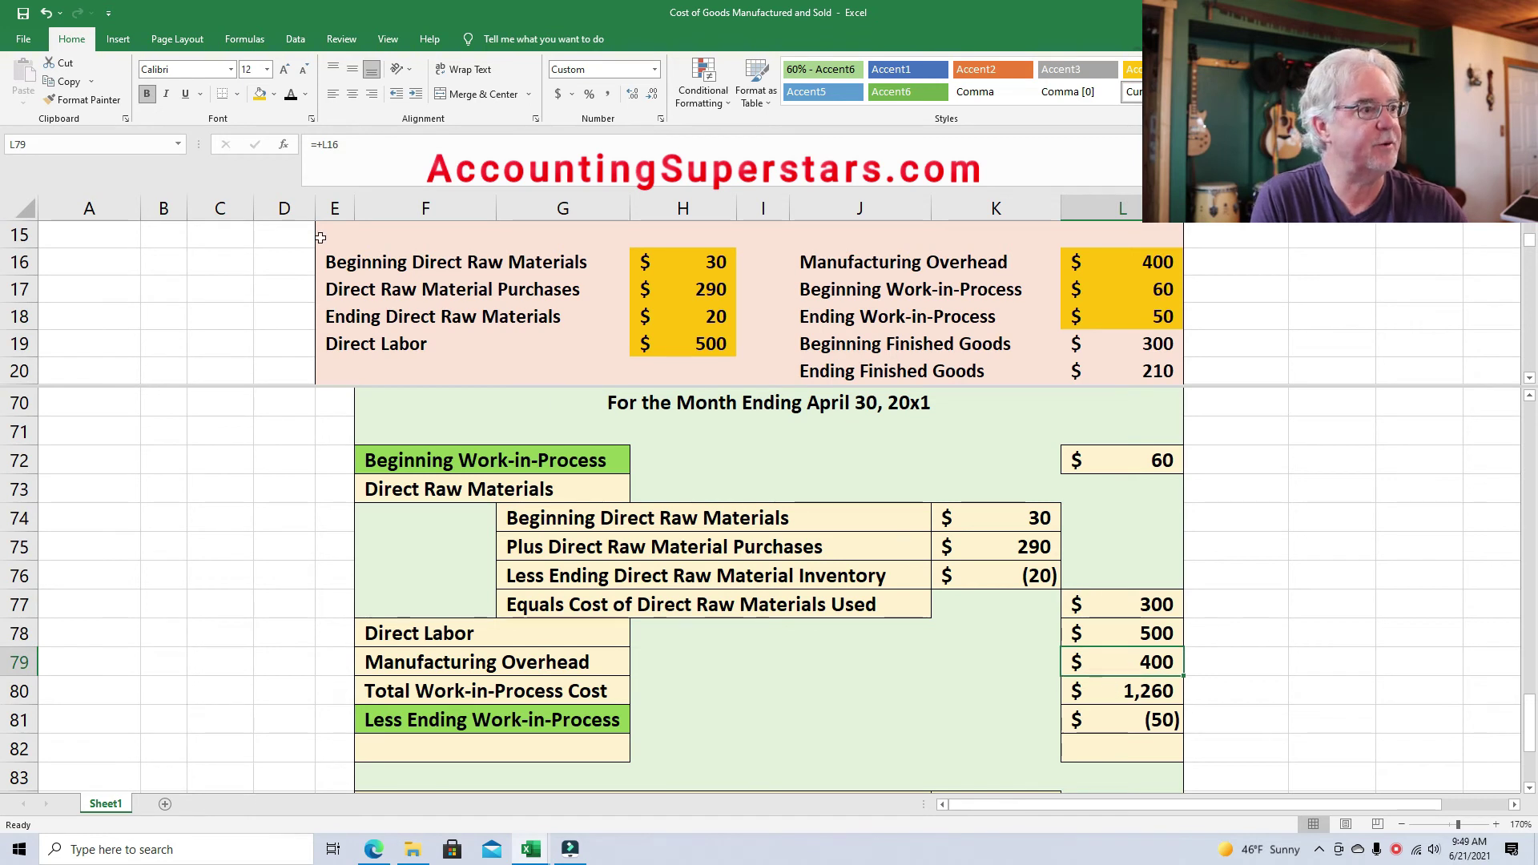
left_click(273, 96)
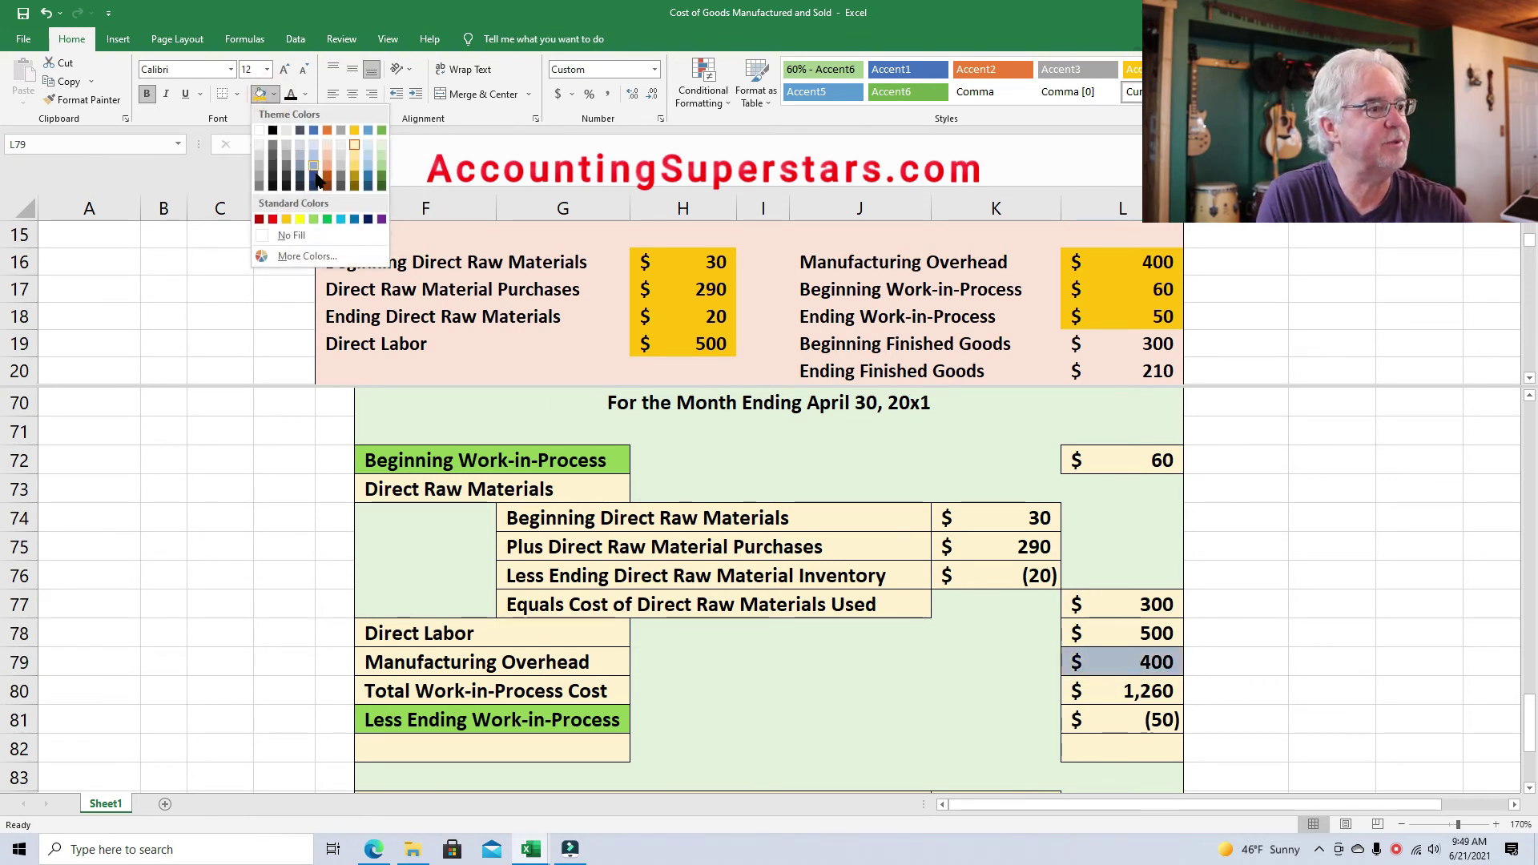
left_click(1113, 458)
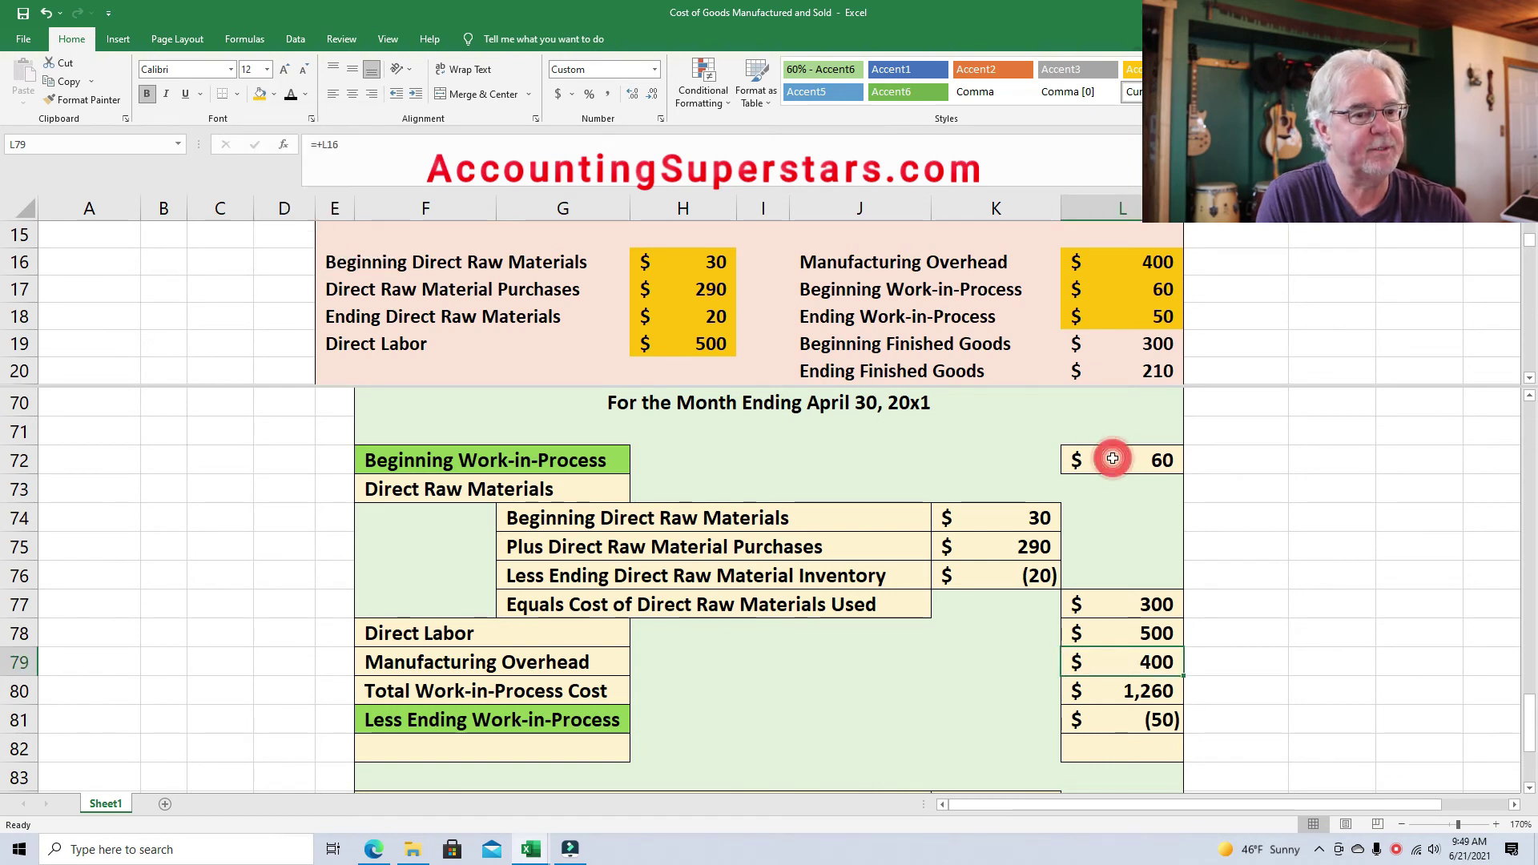
left_click(274, 96)
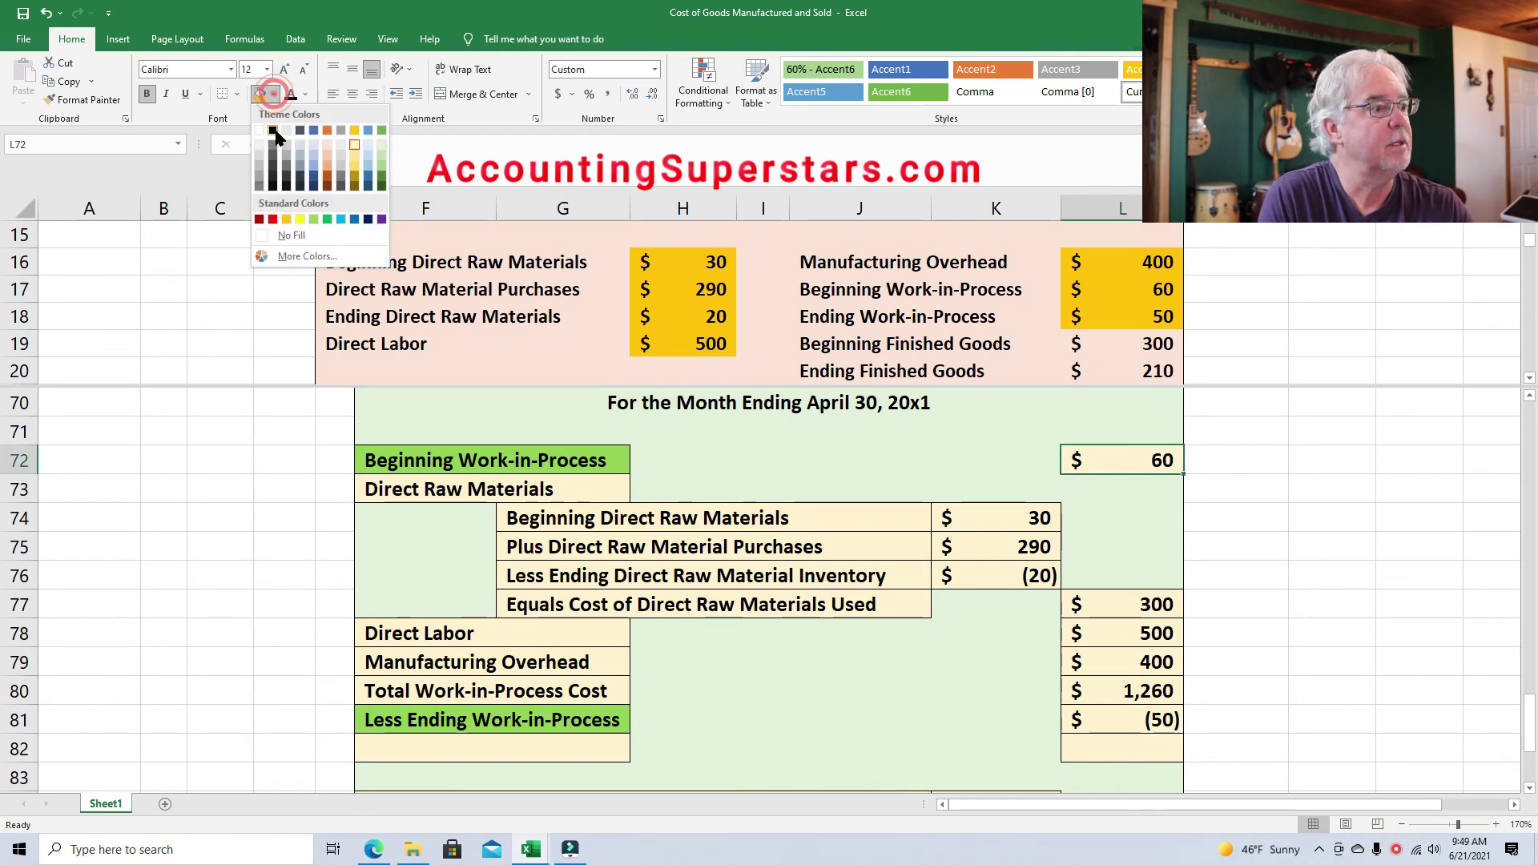
left_click(339, 219)
left_click_drag(1116, 603, 1117, 663)
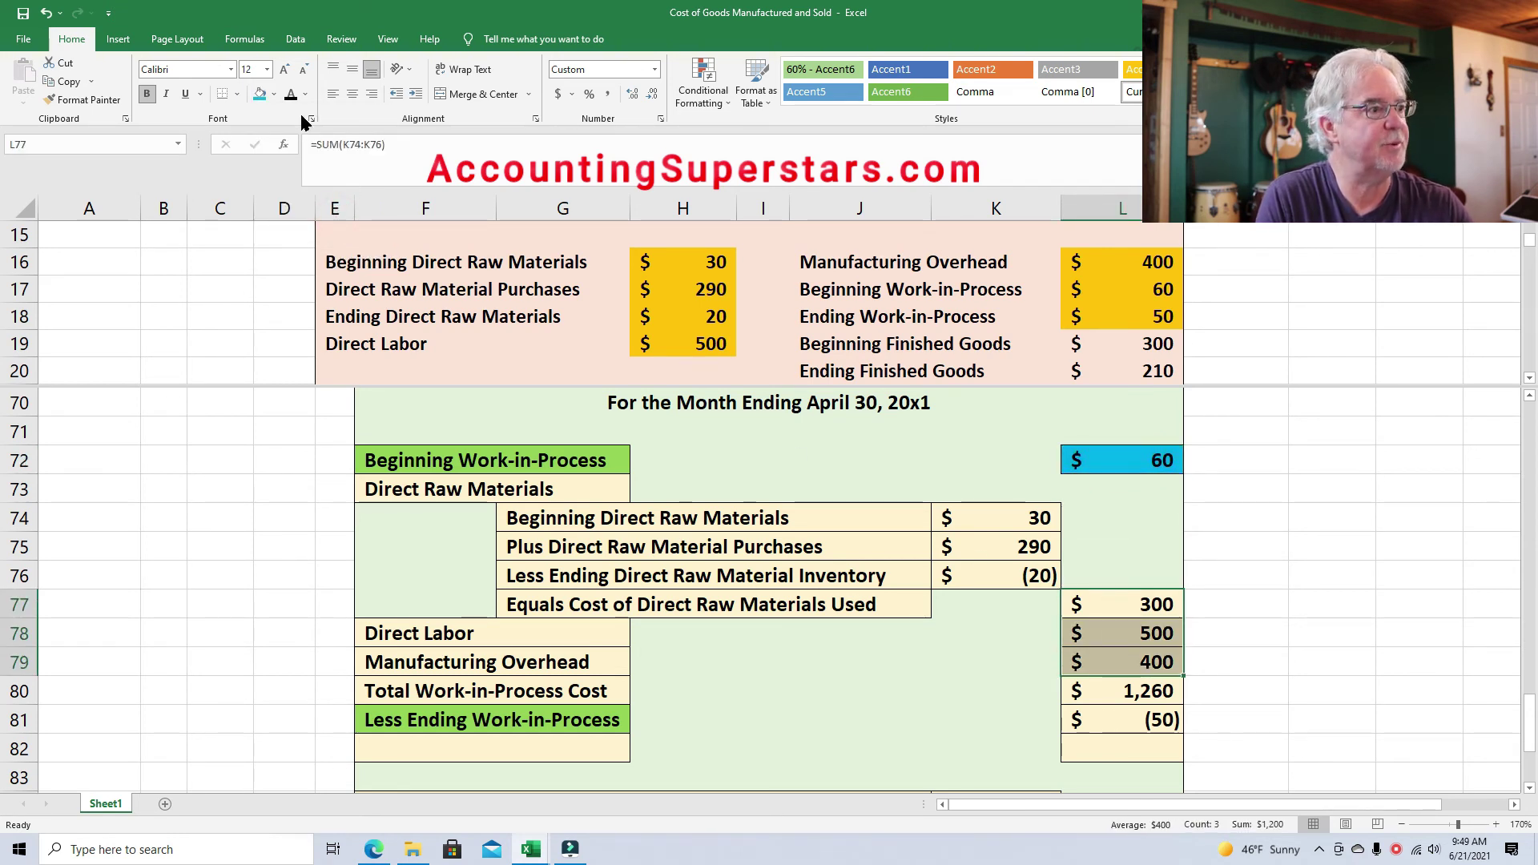
left_click(259, 94)
left_click_drag(993, 617, 993, 633)
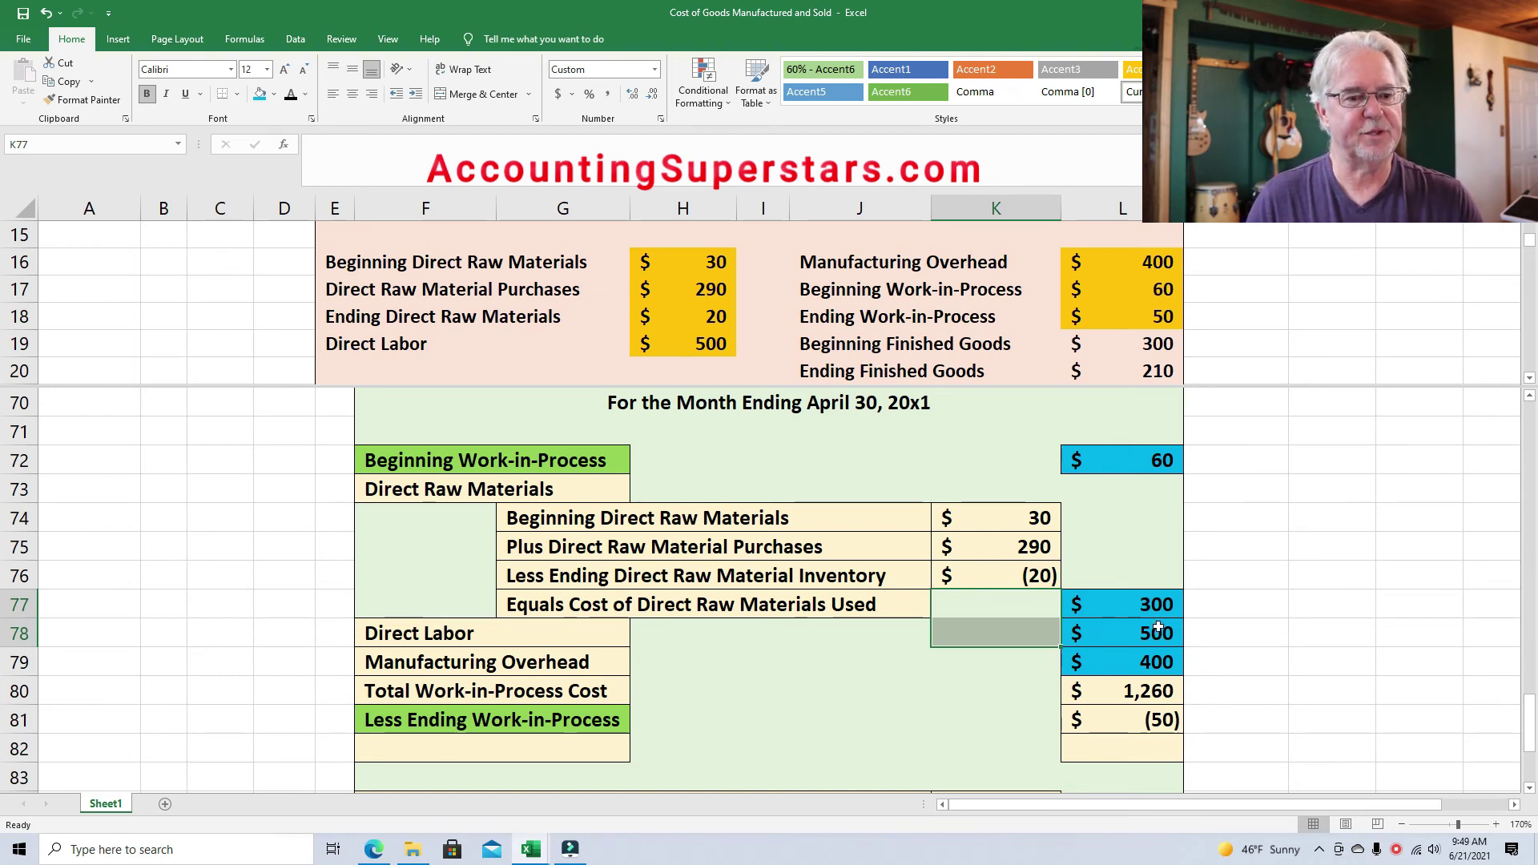
Reveal the Cost of Goods Manufactured label in F82 and its total in L82 with a black font.
left_click(1124, 699)
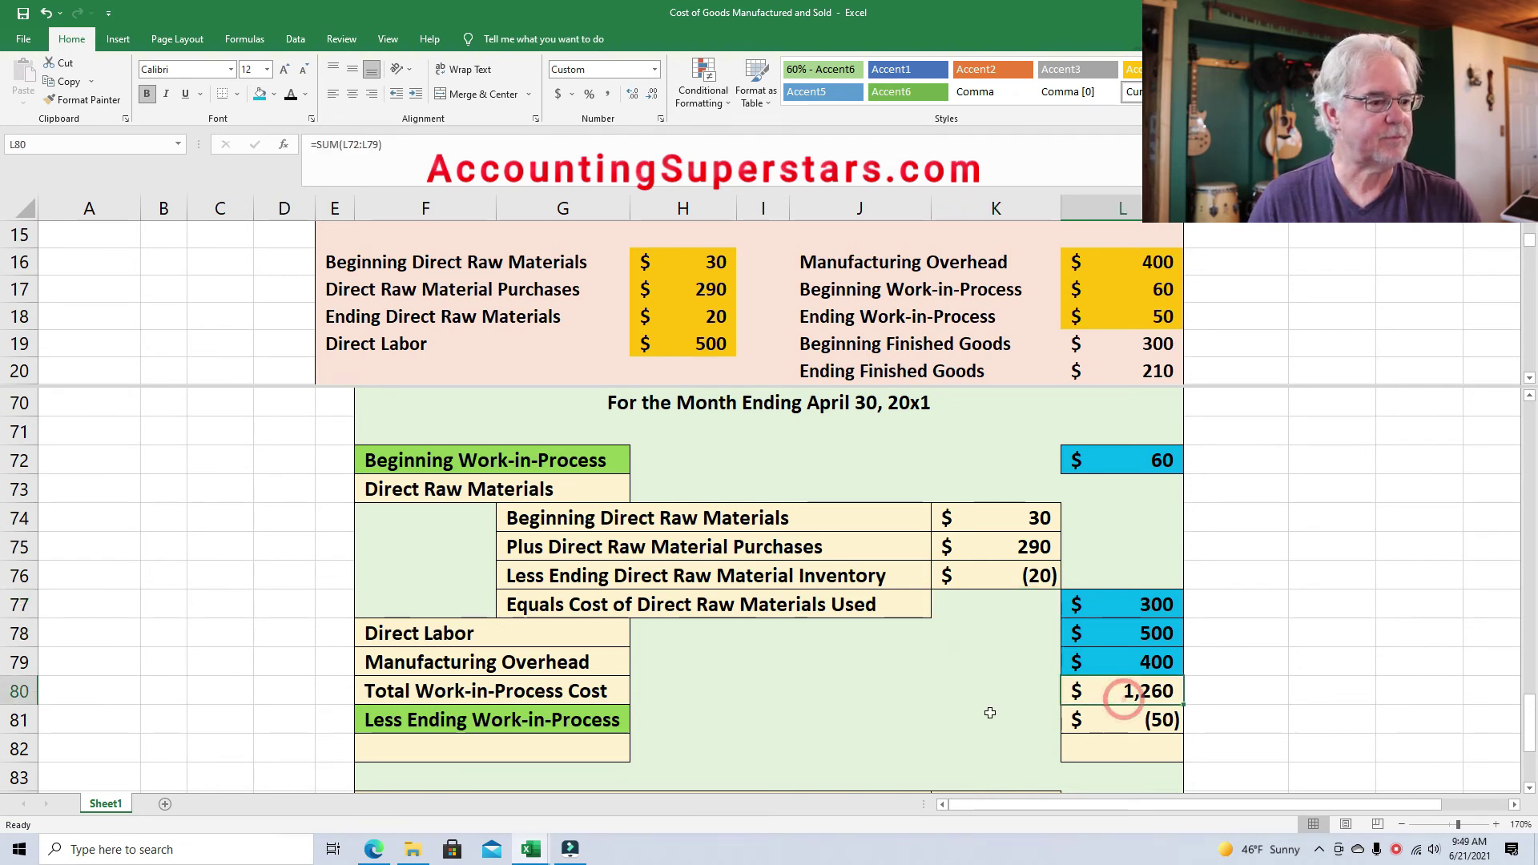
left_click(1101, 721)
left_click_drag(1527, 719, 1527, 730)
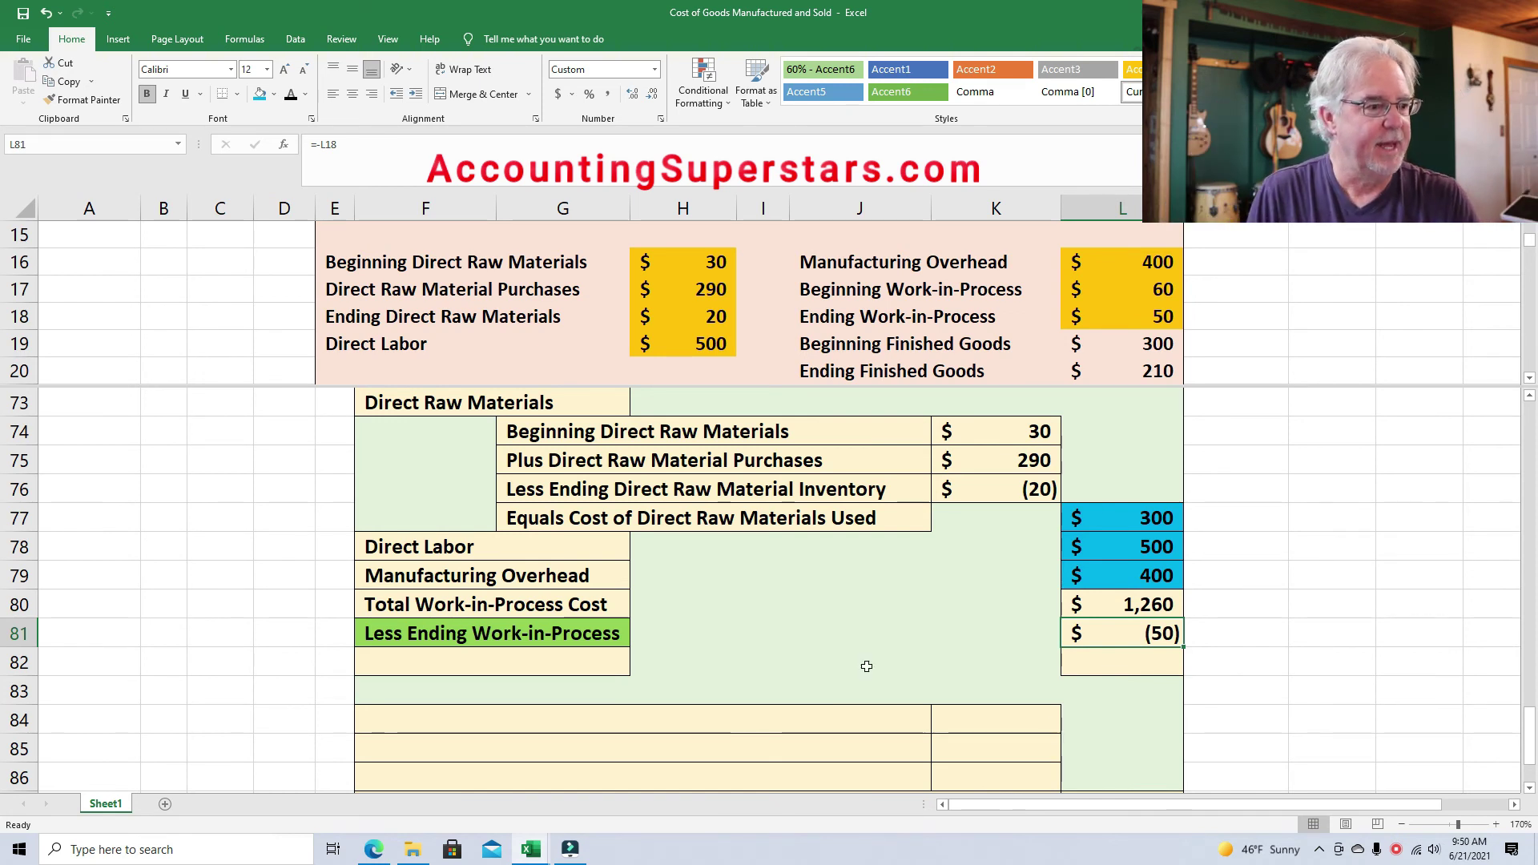
left_click(380, 670)
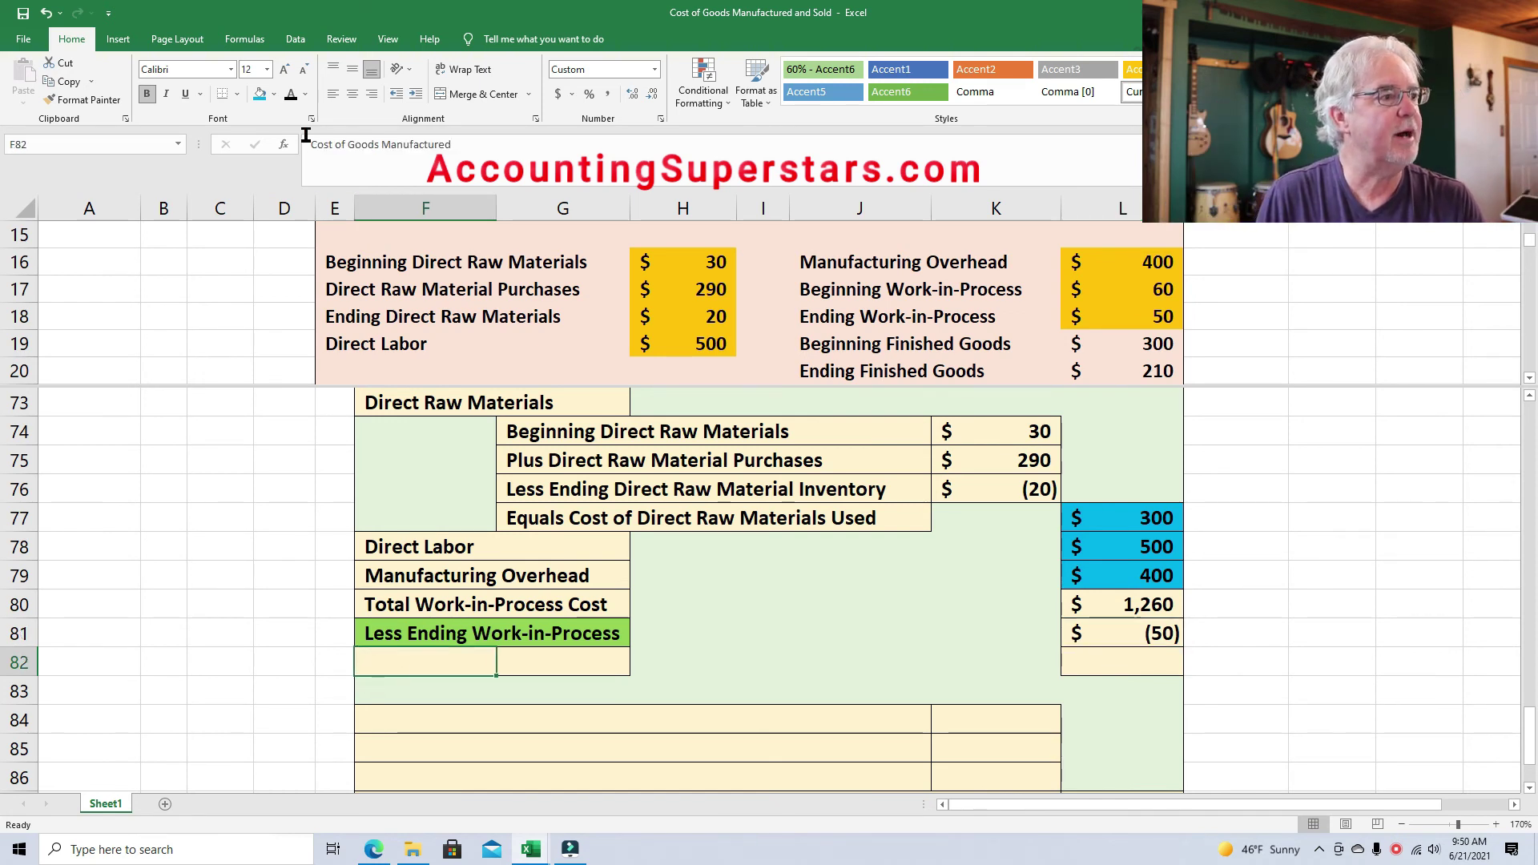
left_click(291, 94)
left_click(1137, 657)
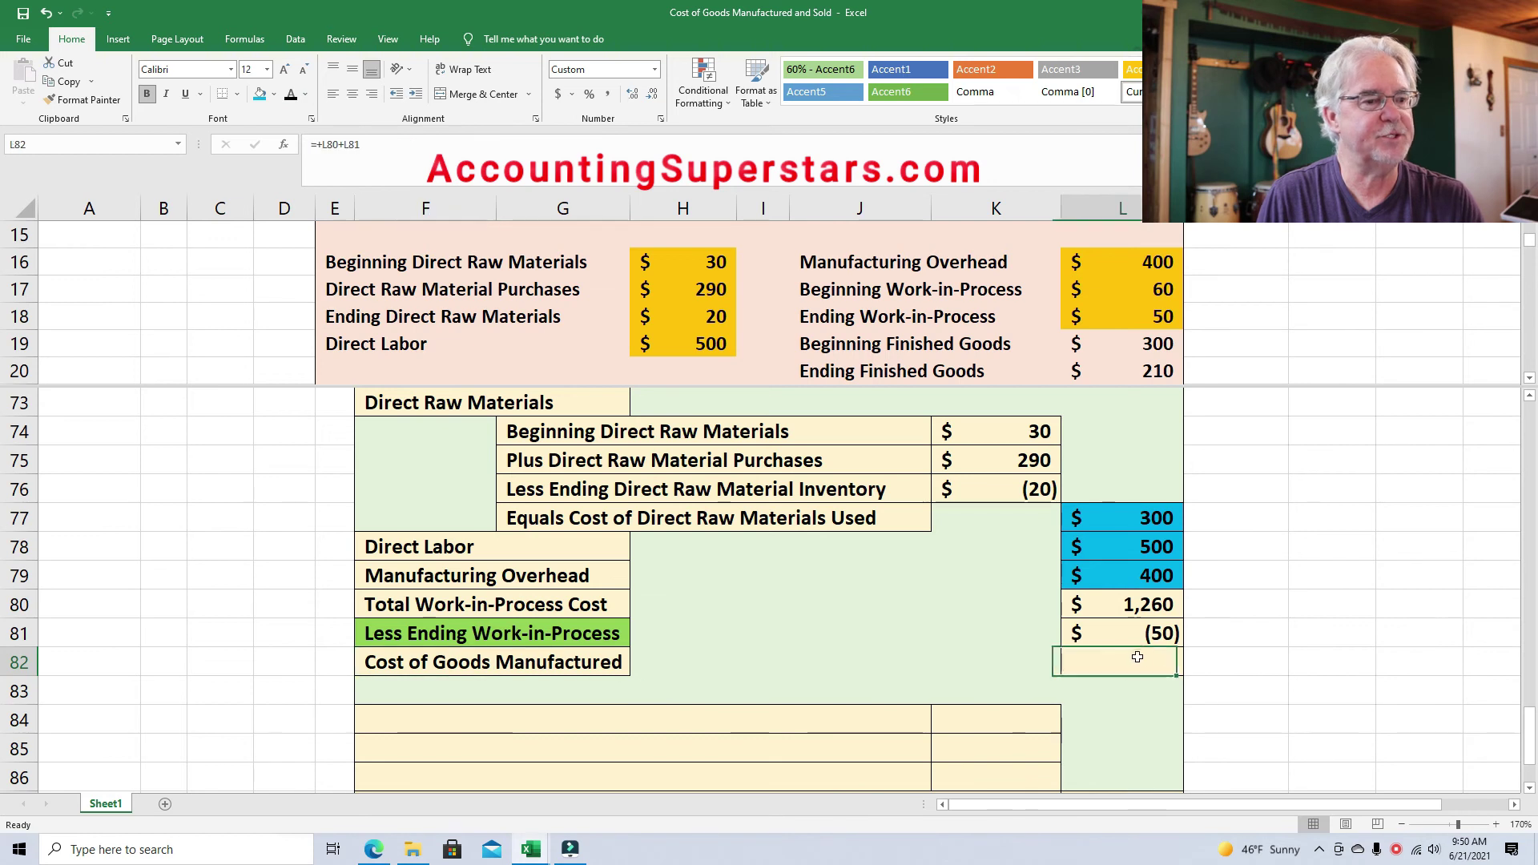
left_click(291, 95)
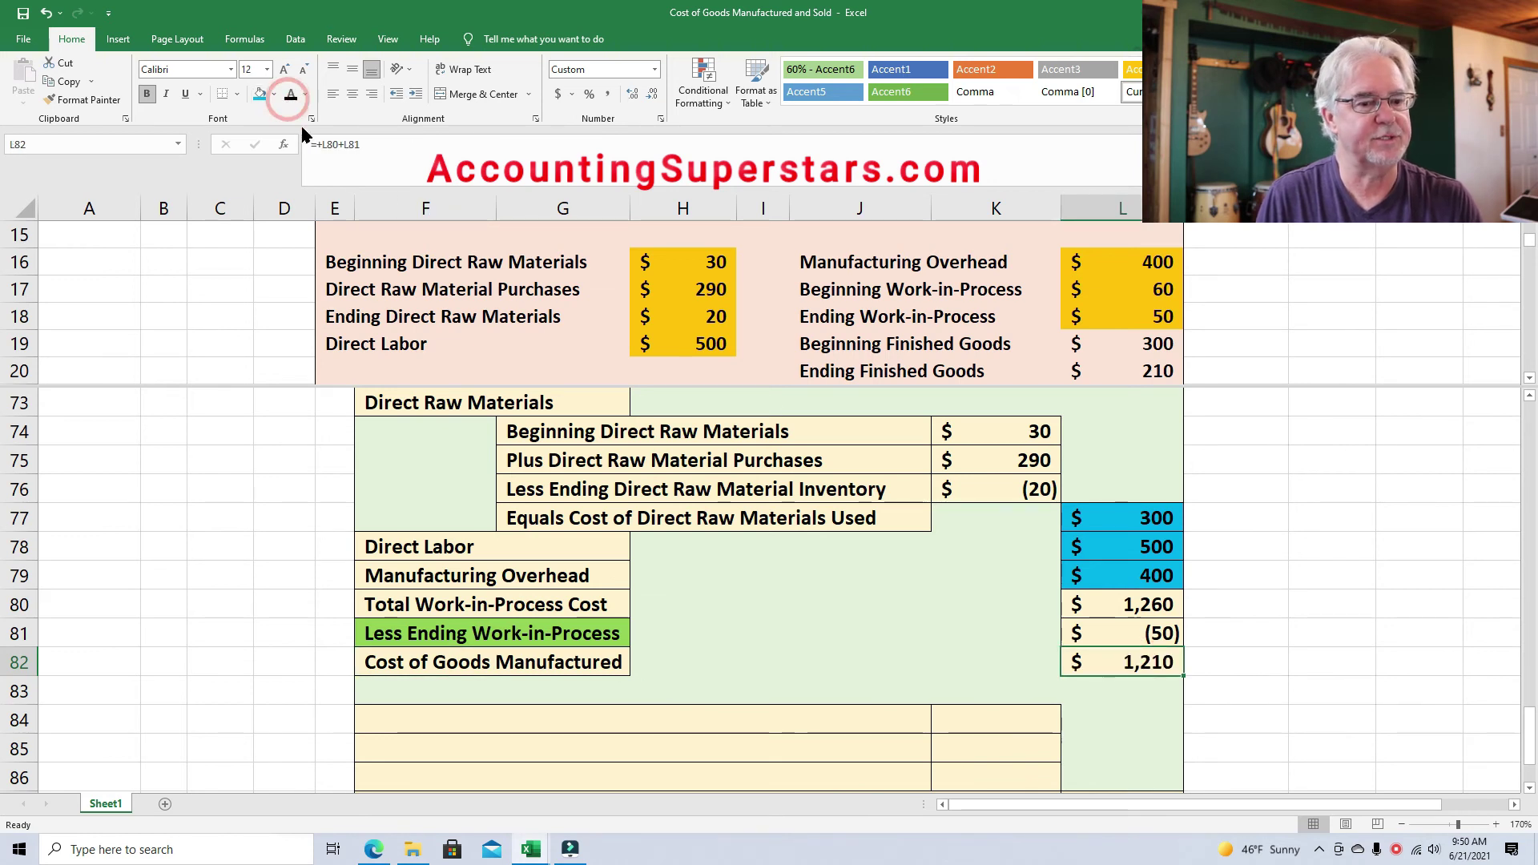
Fill the Cost of Goods Manufactured amount in K57 of the earlier schedule orange.
left_click_drag(1528, 739, 1529, 664)
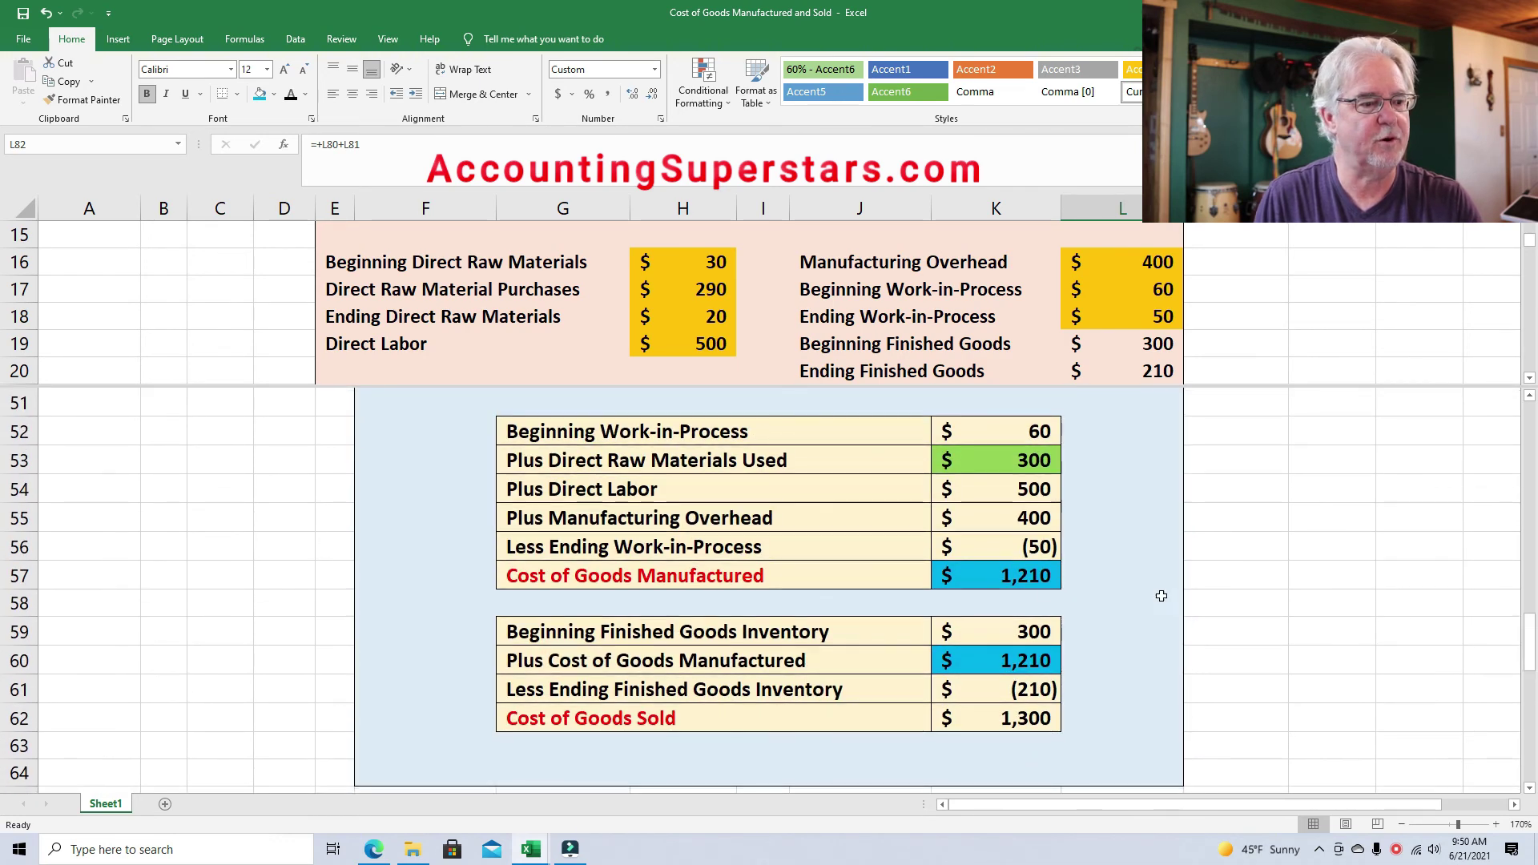
left_click(986, 575)
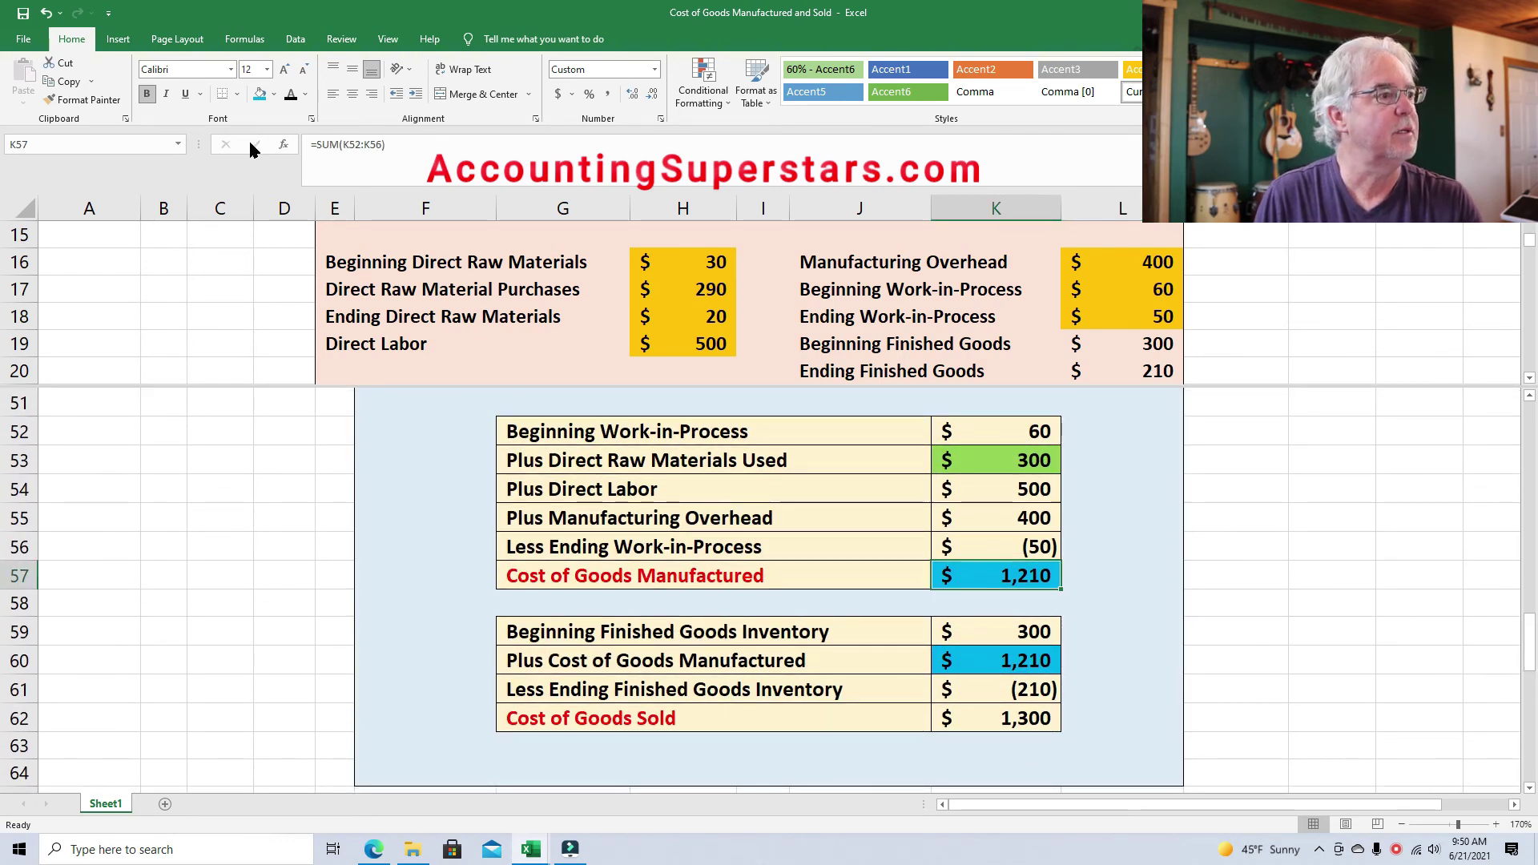
left_click(272, 95)
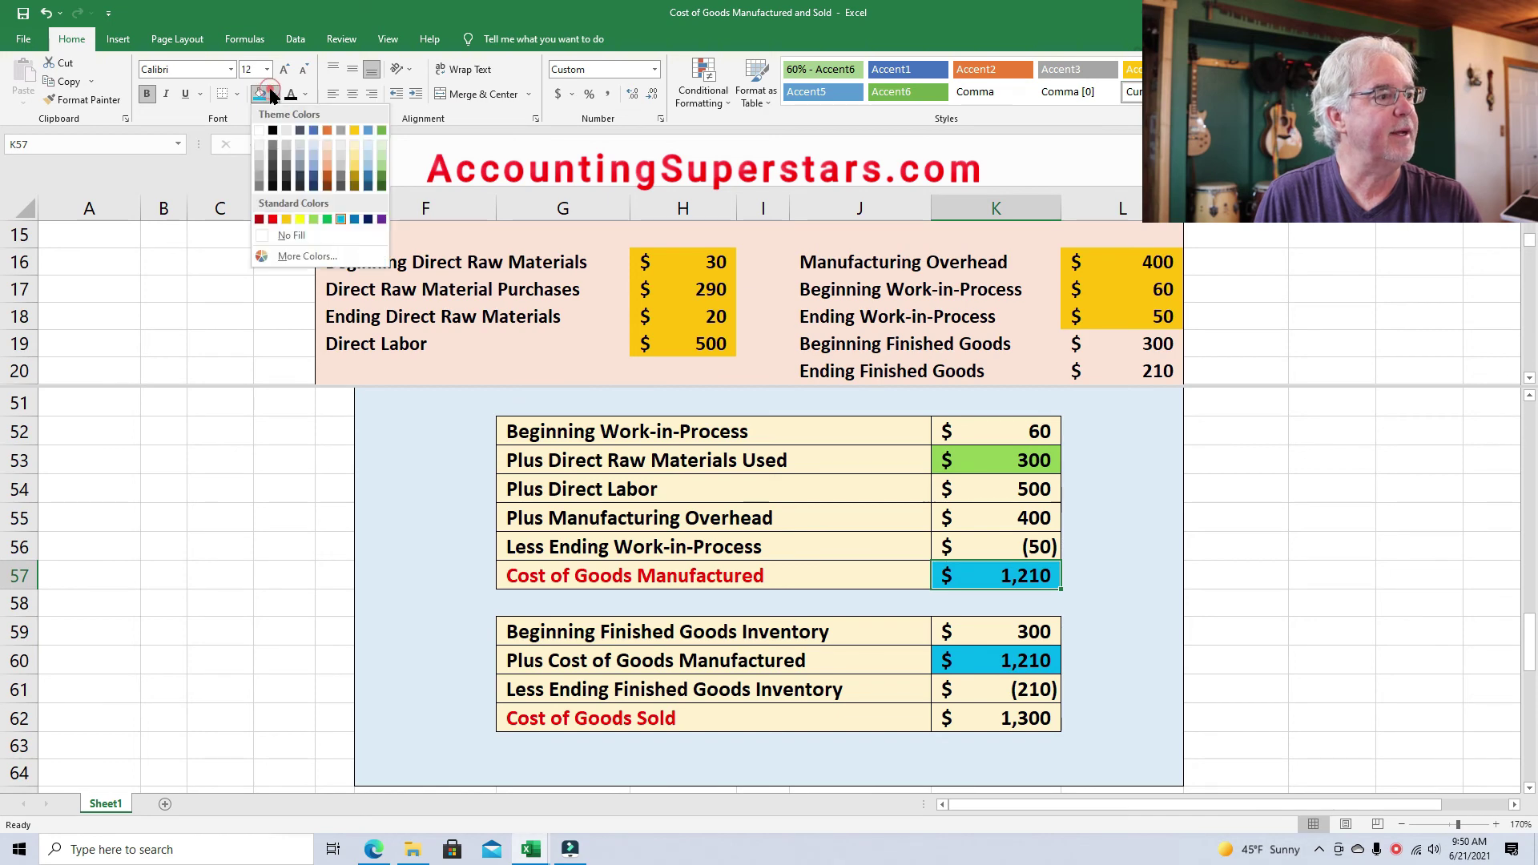
left_click(283, 214)
left_click_drag(1526, 648, 10, 761)
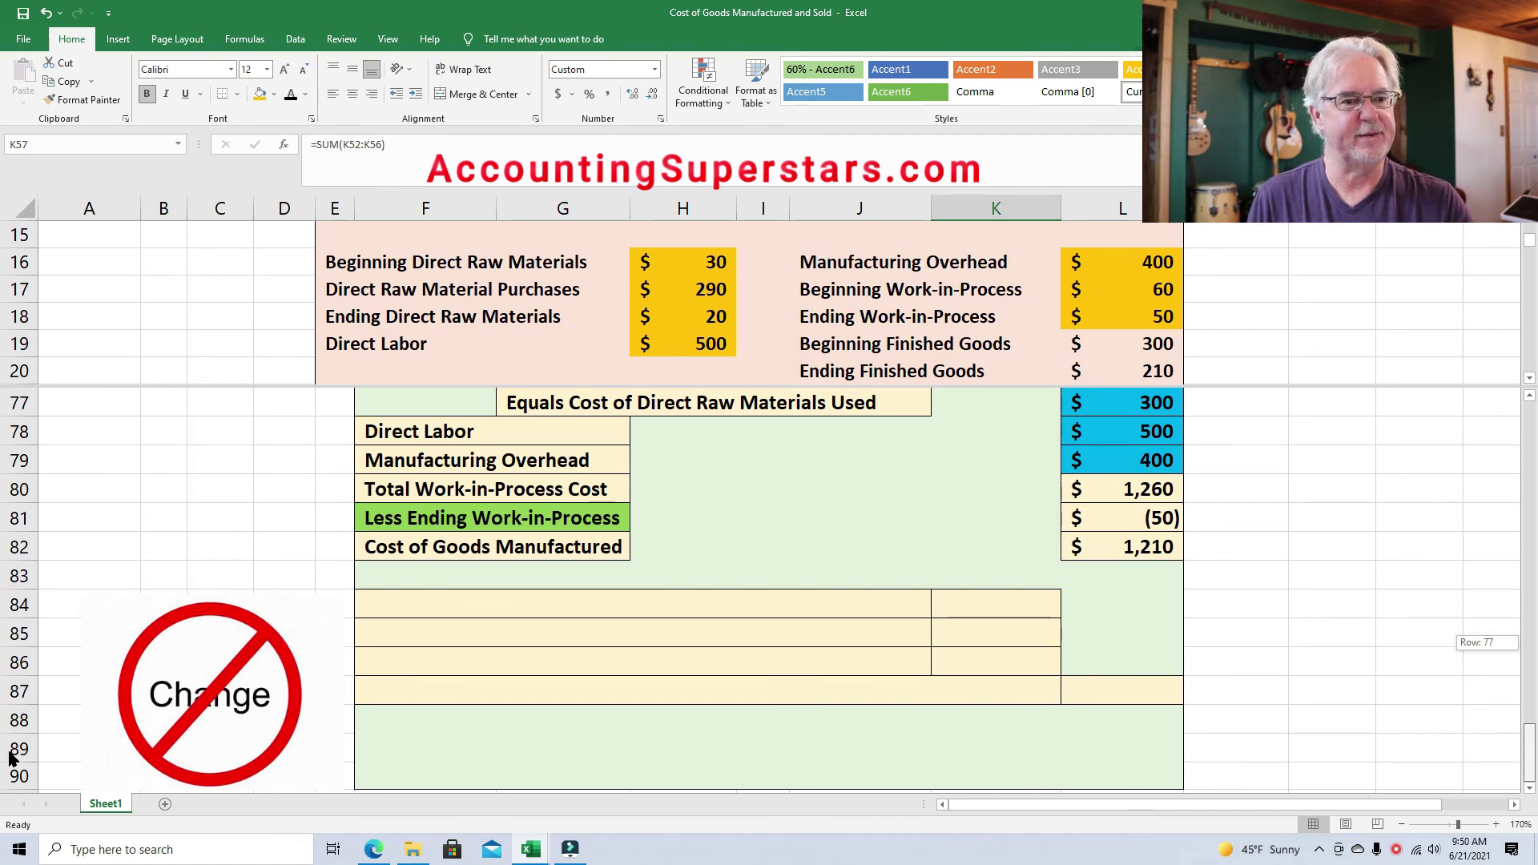
scroll(9, 757, "up", 8)
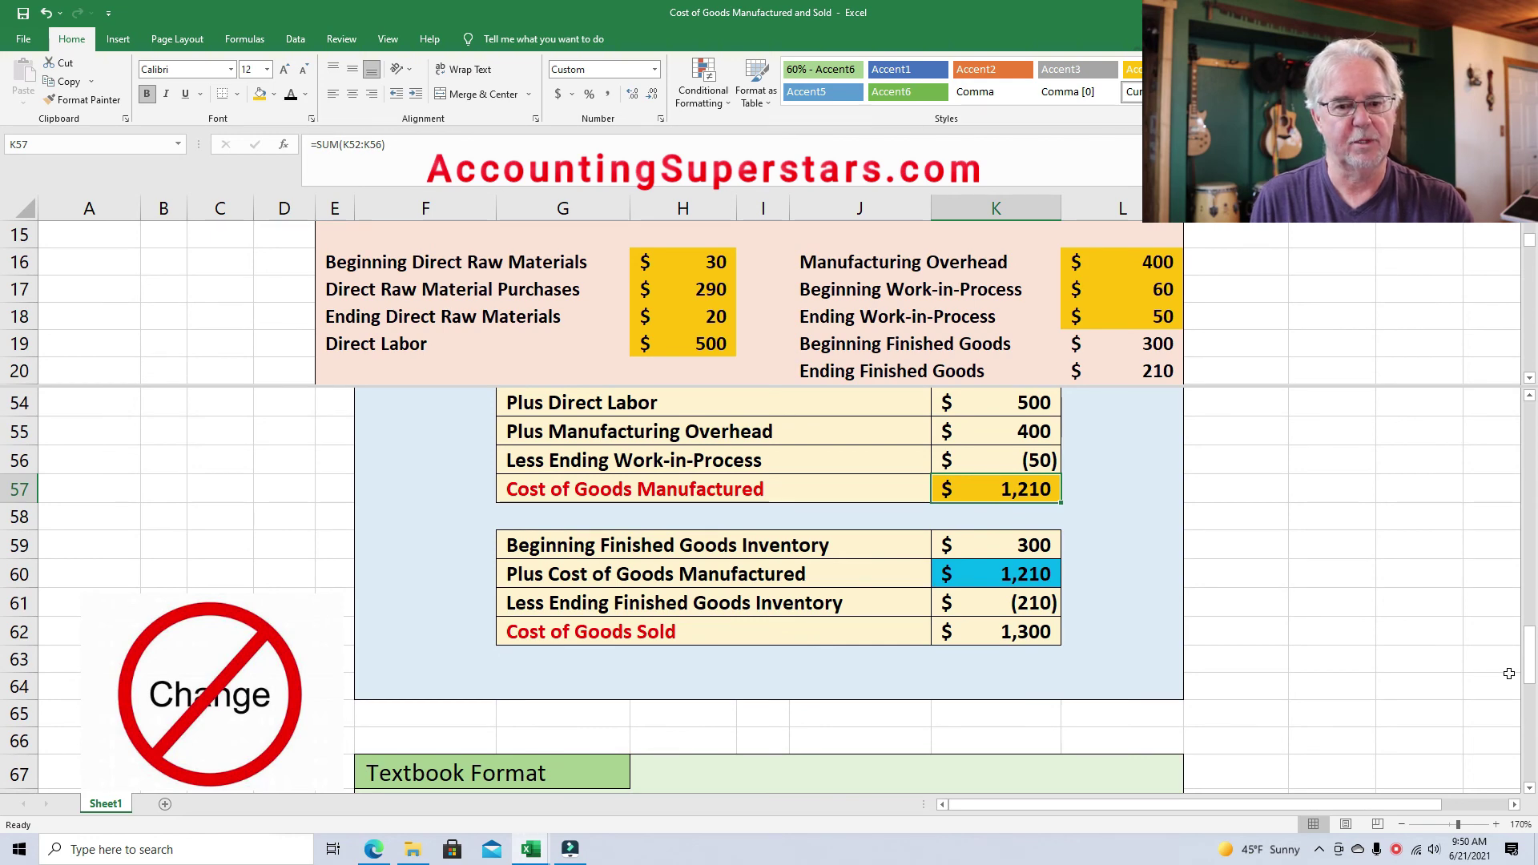
Reveal the Beginning Finished Goods Inventory label in F84 and amount in K84 in black, and fill source amount L19 orange.
left_click(1532, 655)
left_click_drag(1531, 655, 1531, 753)
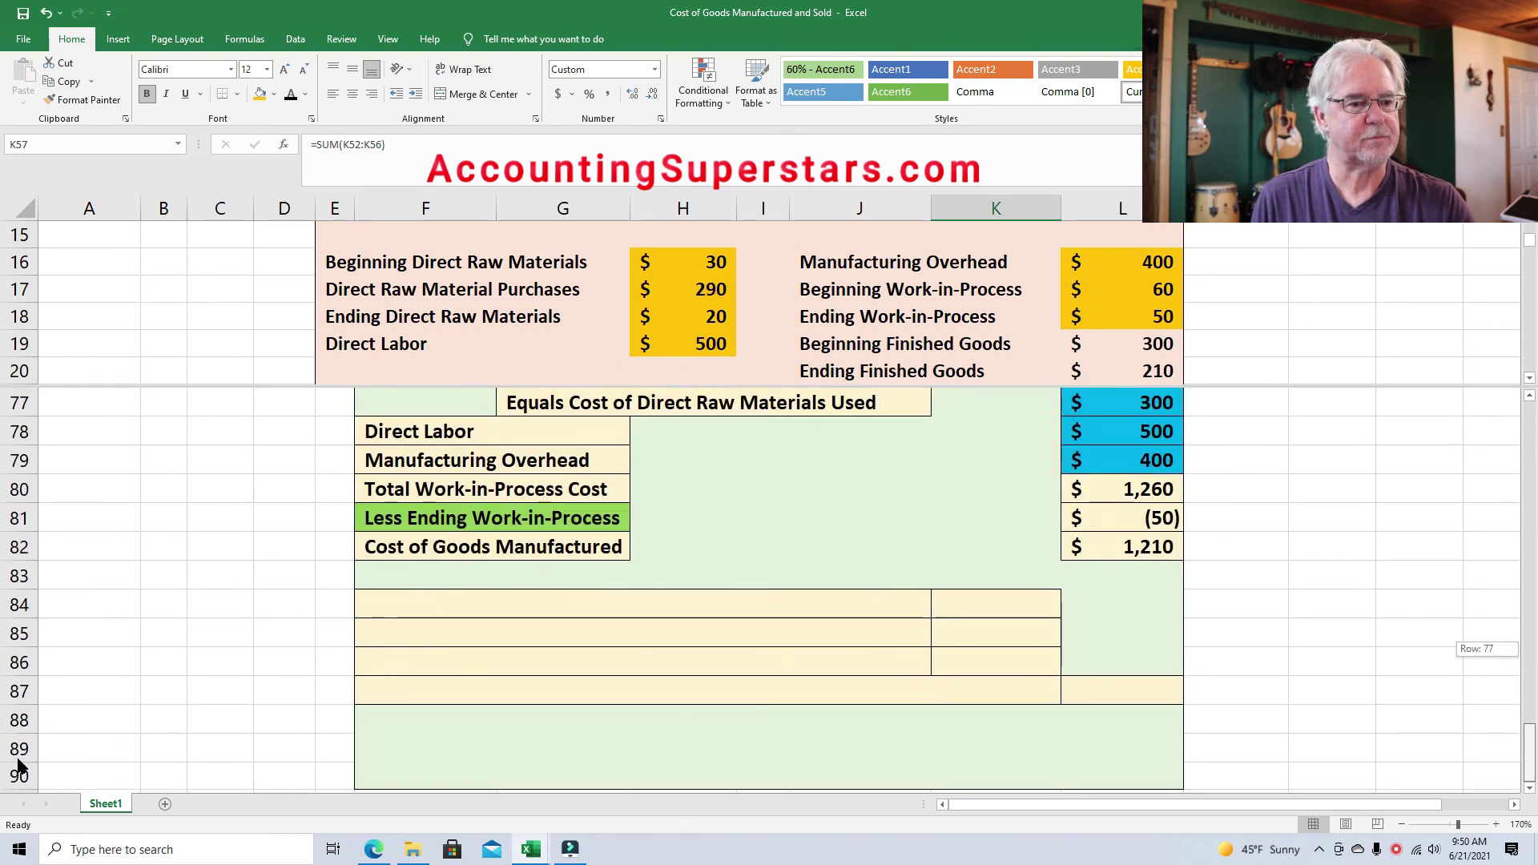
left_click_drag(20, 775, 1177, 733)
left_click(388, 608)
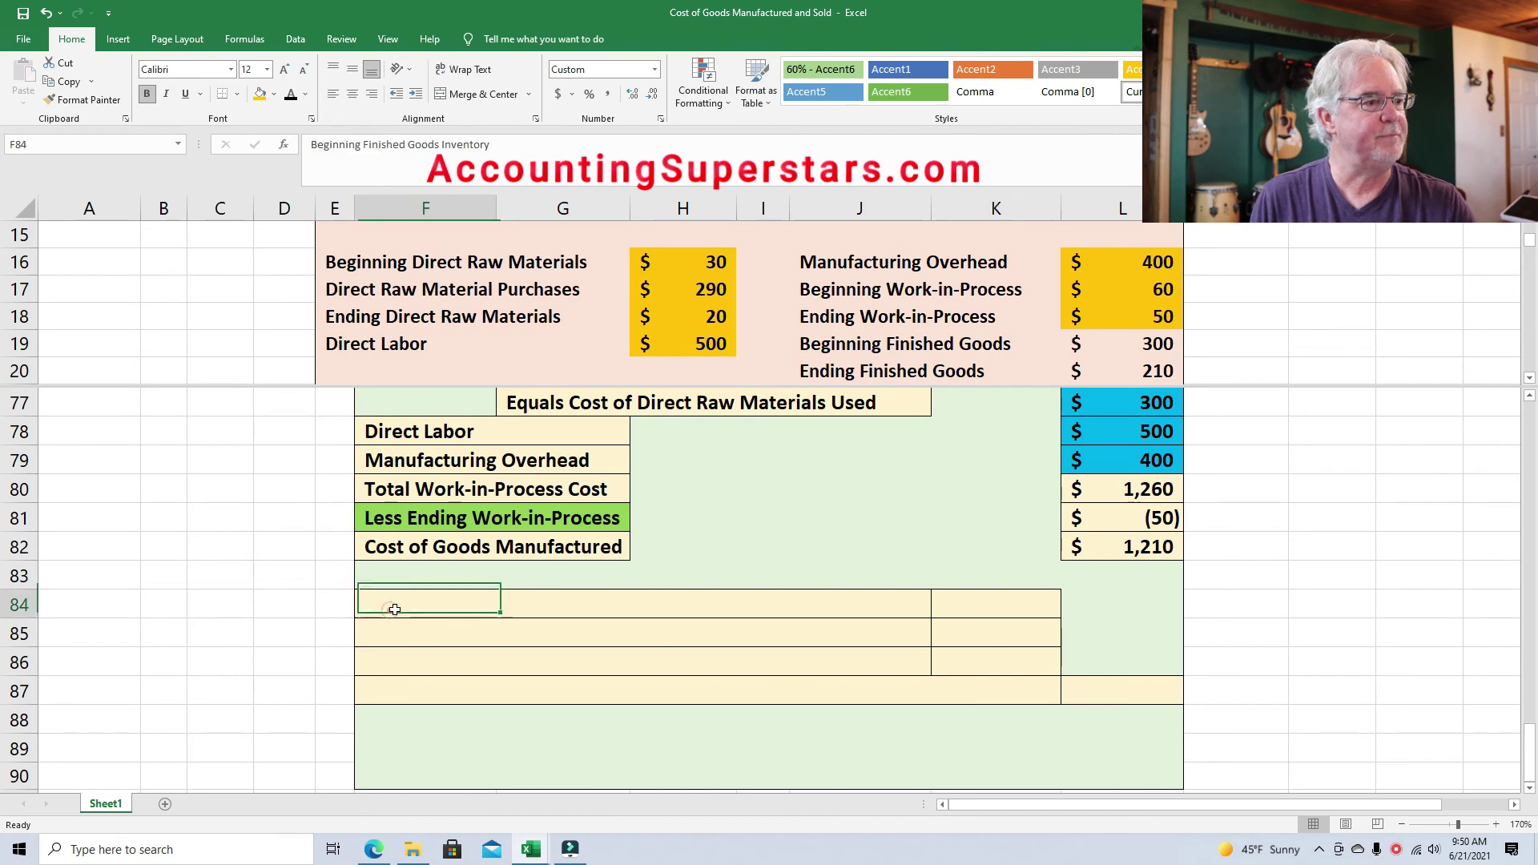
left_click(287, 94)
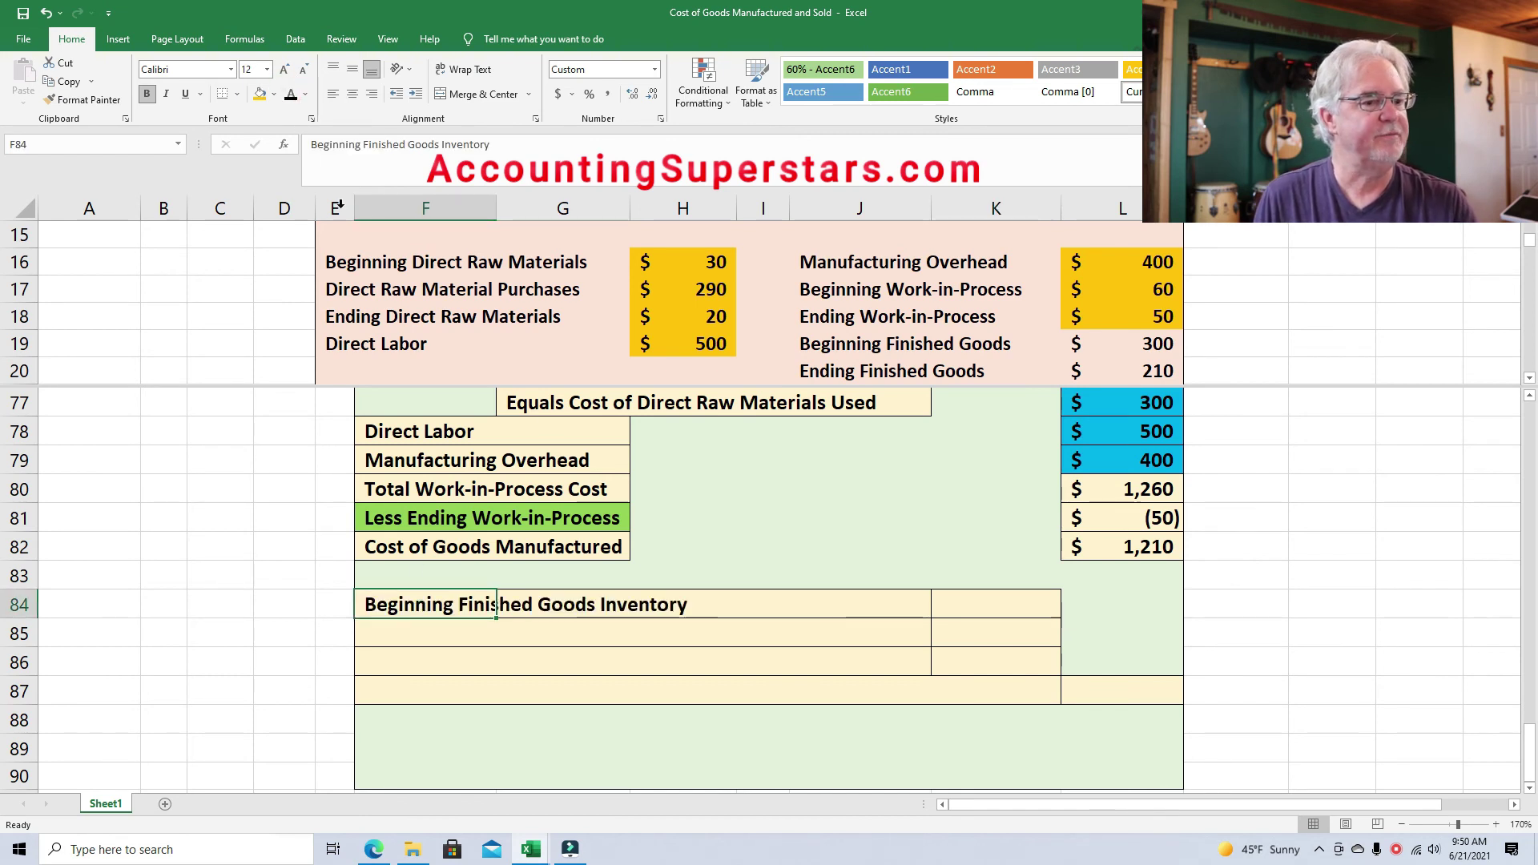
left_click(1147, 342)
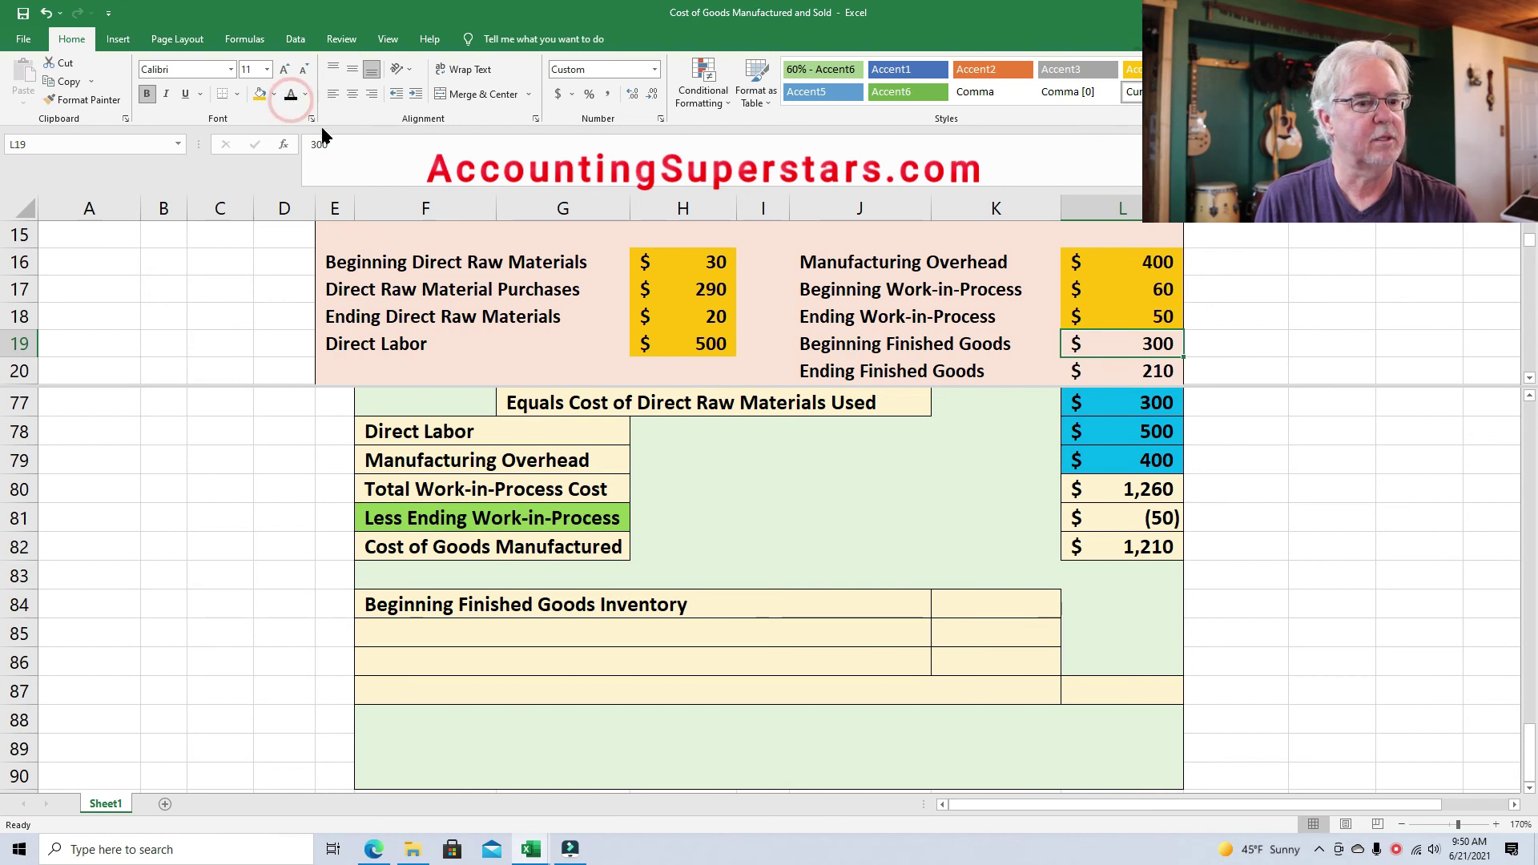
left_click(979, 603)
type("=+L19")
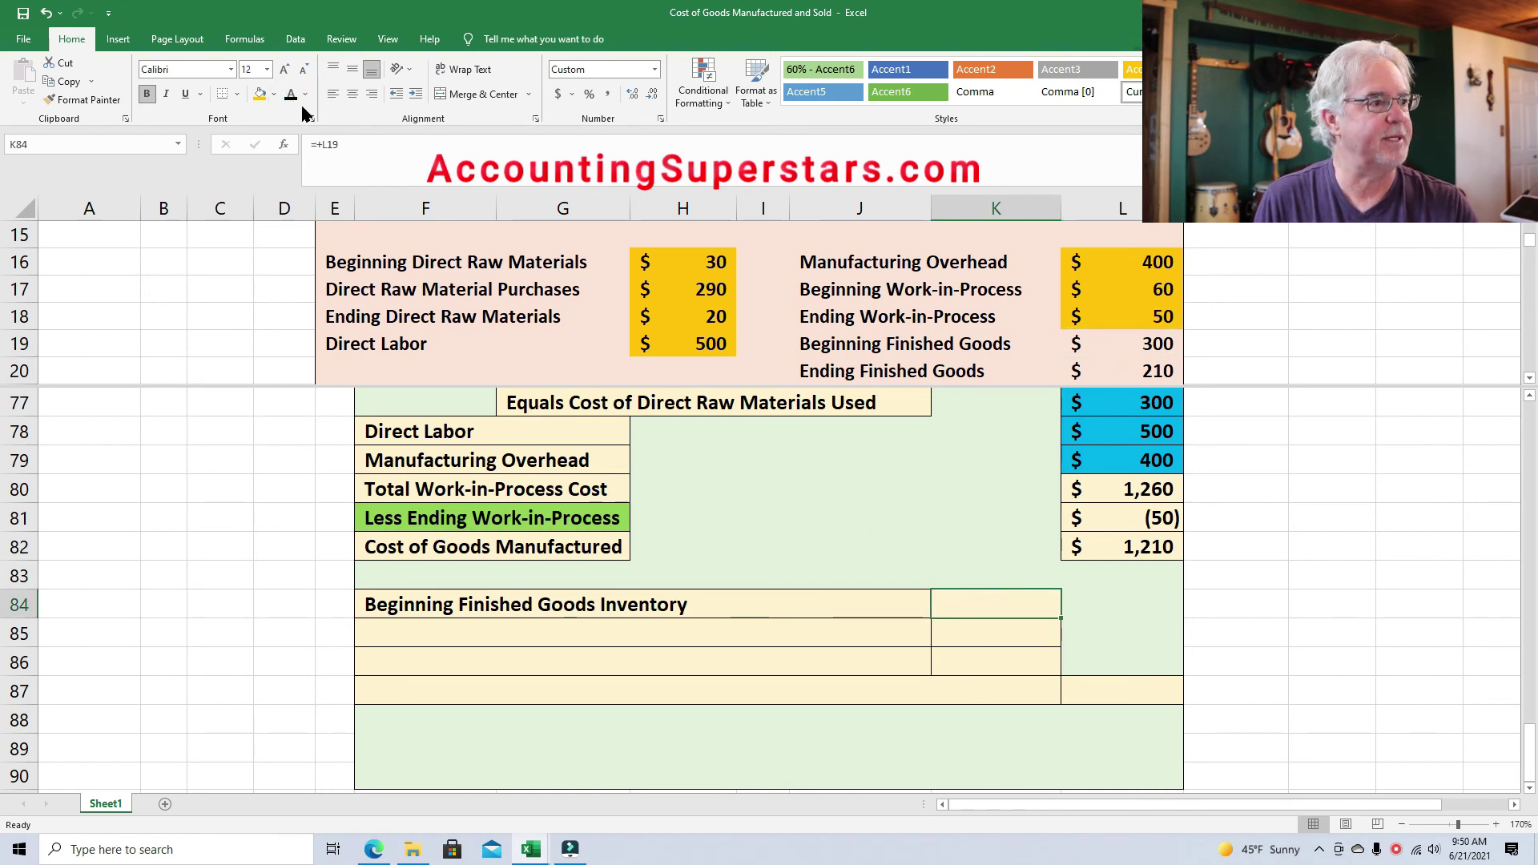
key("Return")
left_click(1169, 342)
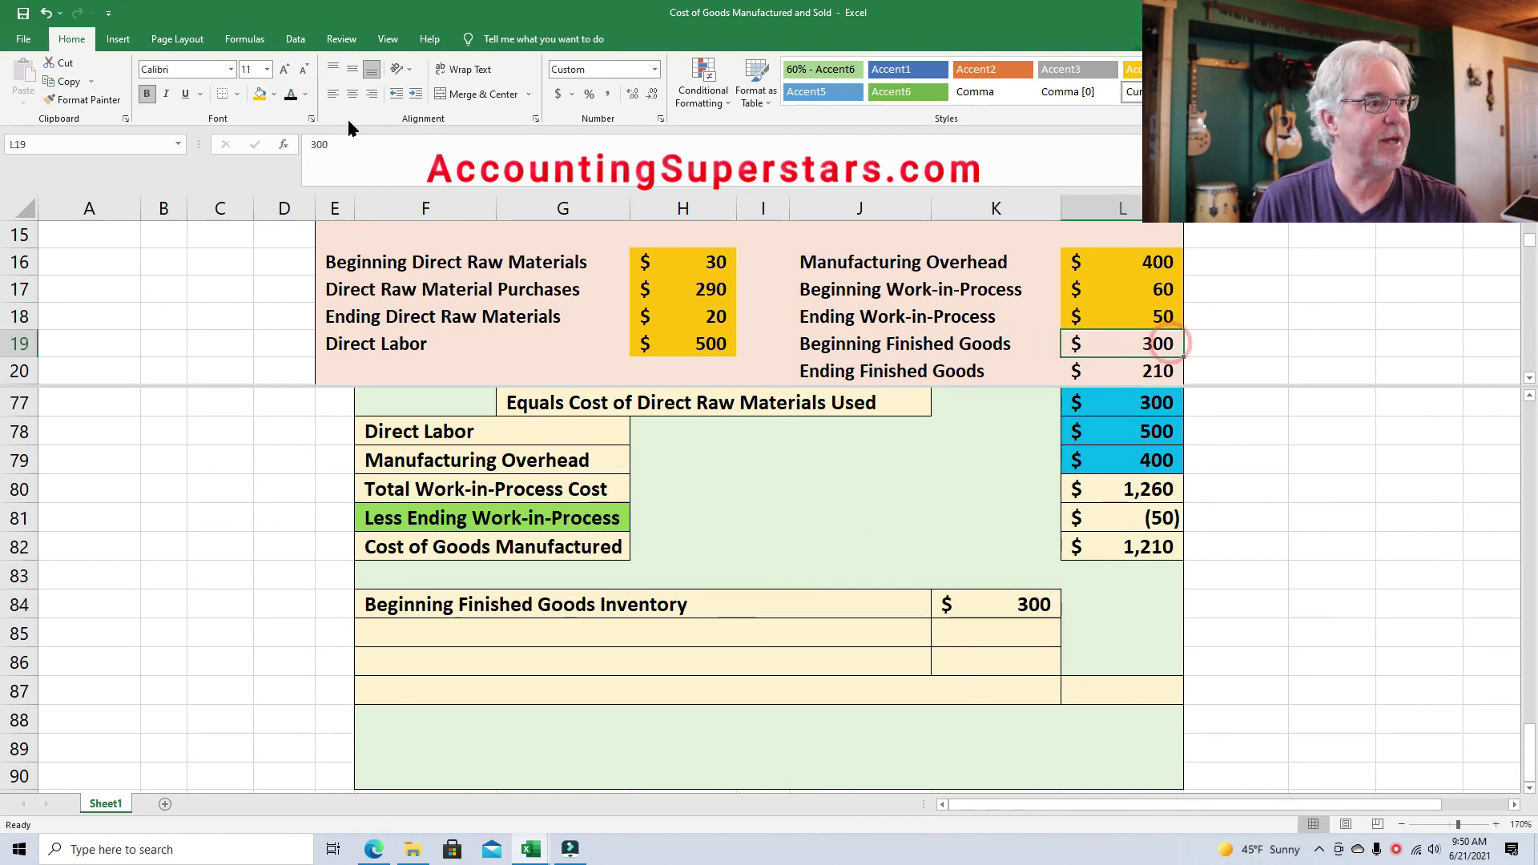
left_click(260, 93)
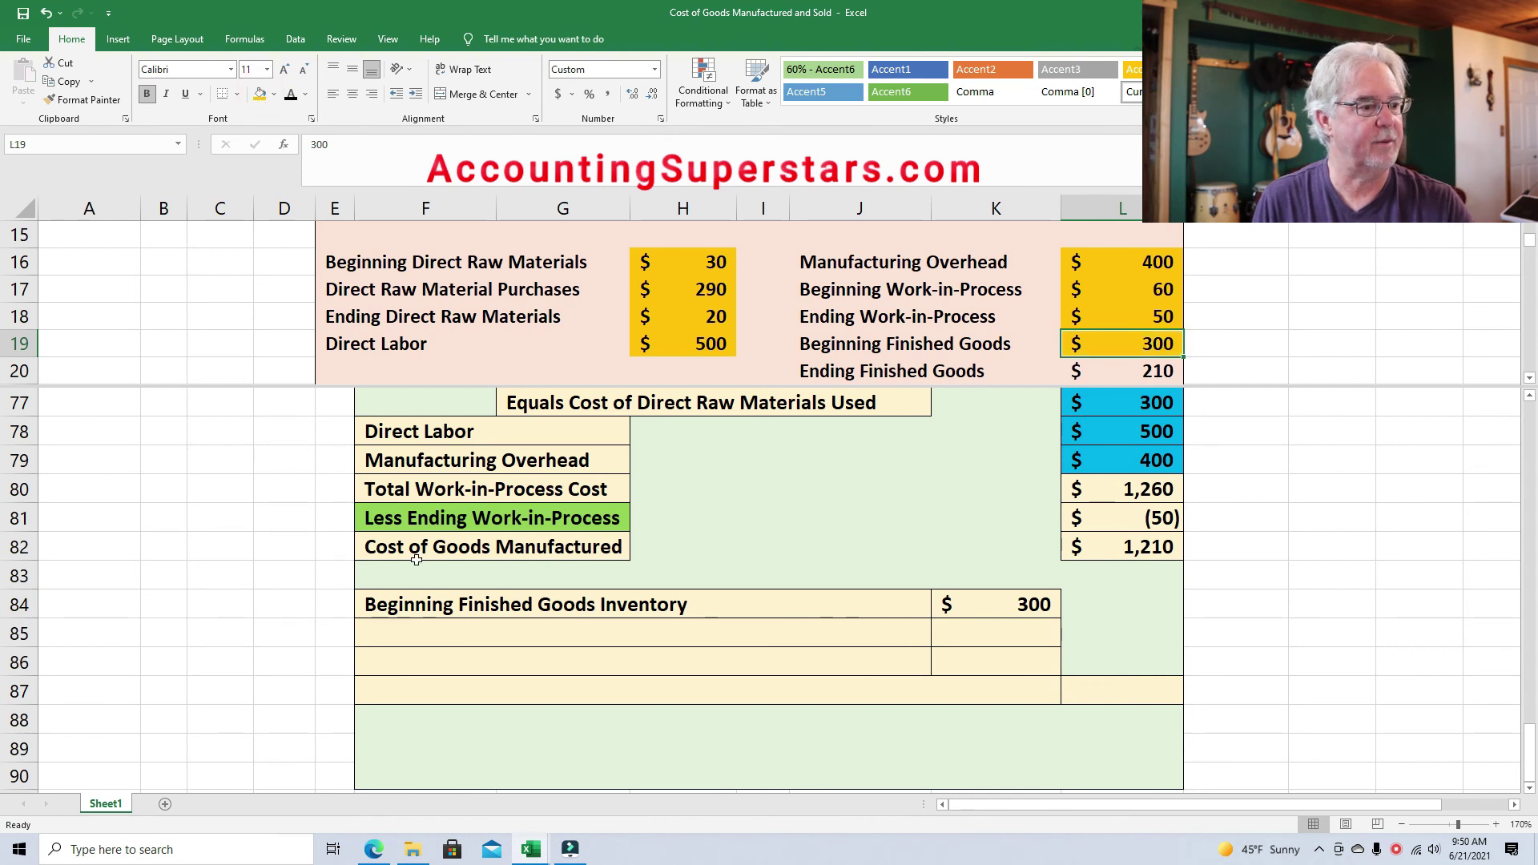
Reveal the Plus Cost of Goods Manufactured label in F85 and amount in K85 in black, and fill L82 and K85 orange.
left_click(422, 647)
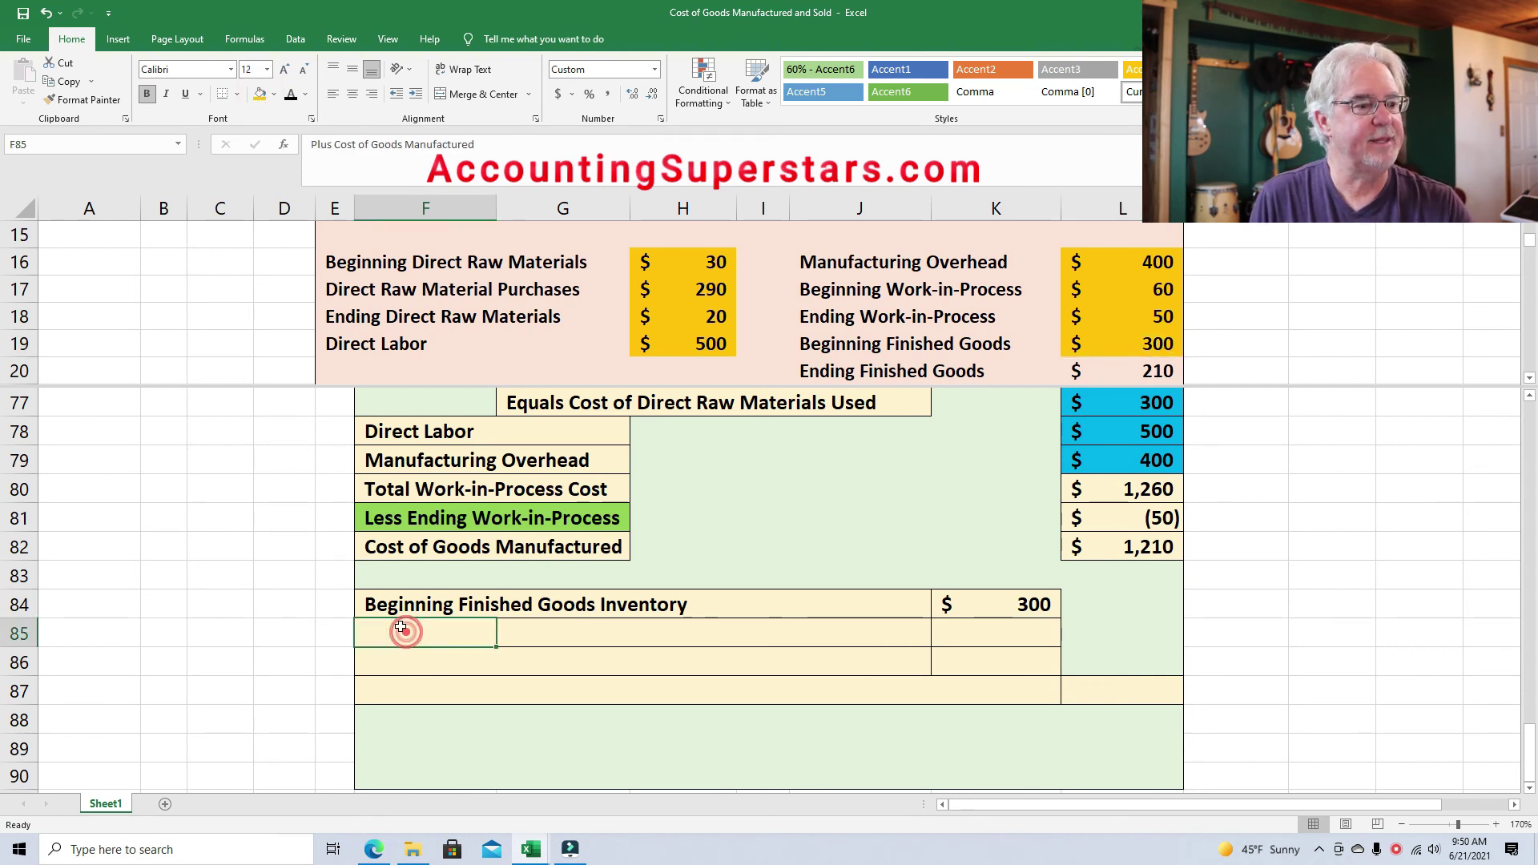
left_click(289, 96)
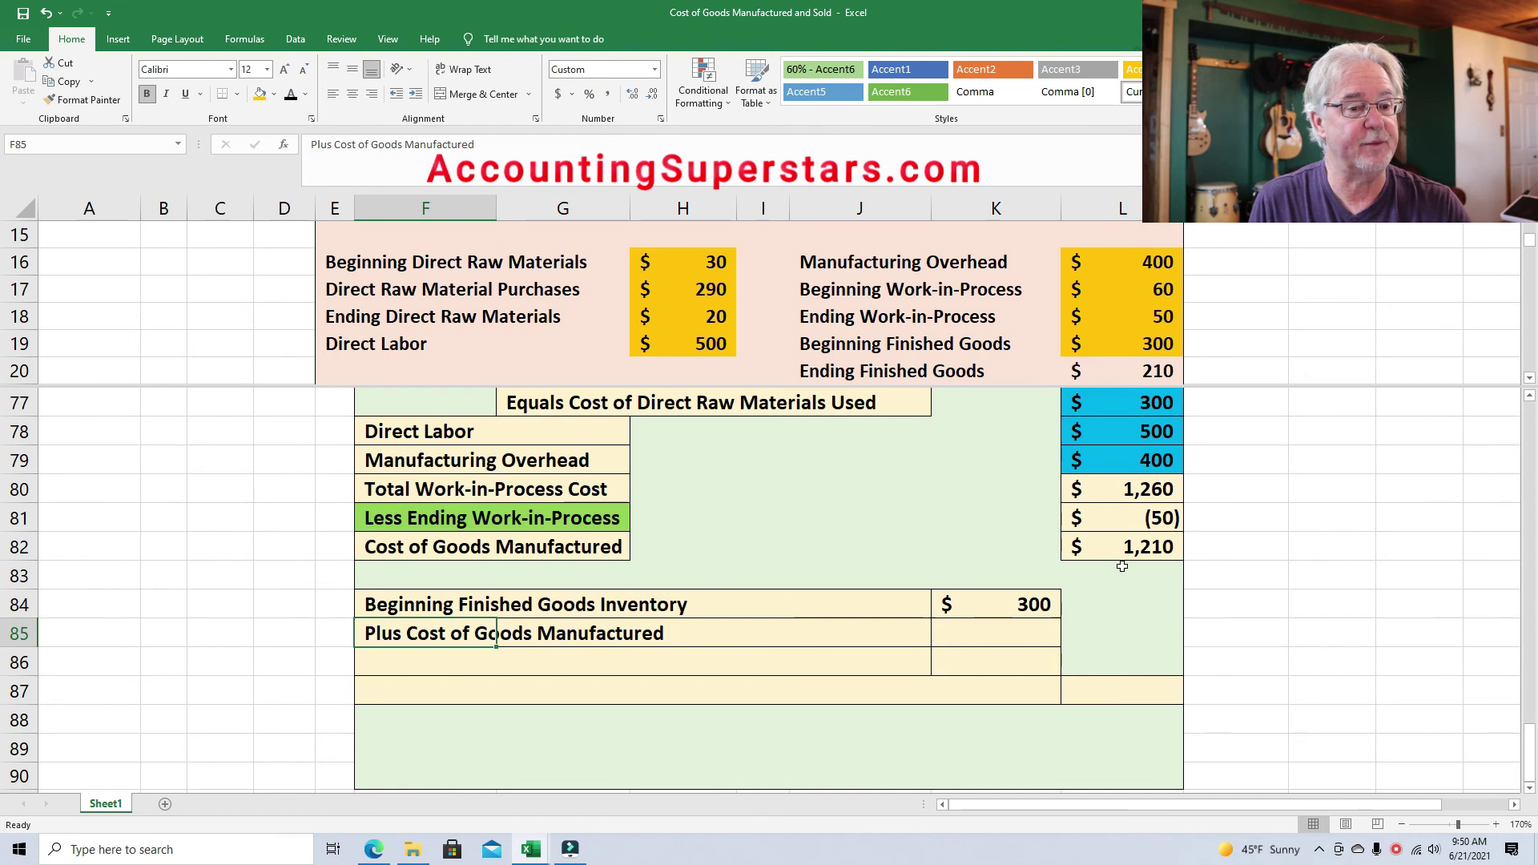
left_click(1146, 551)
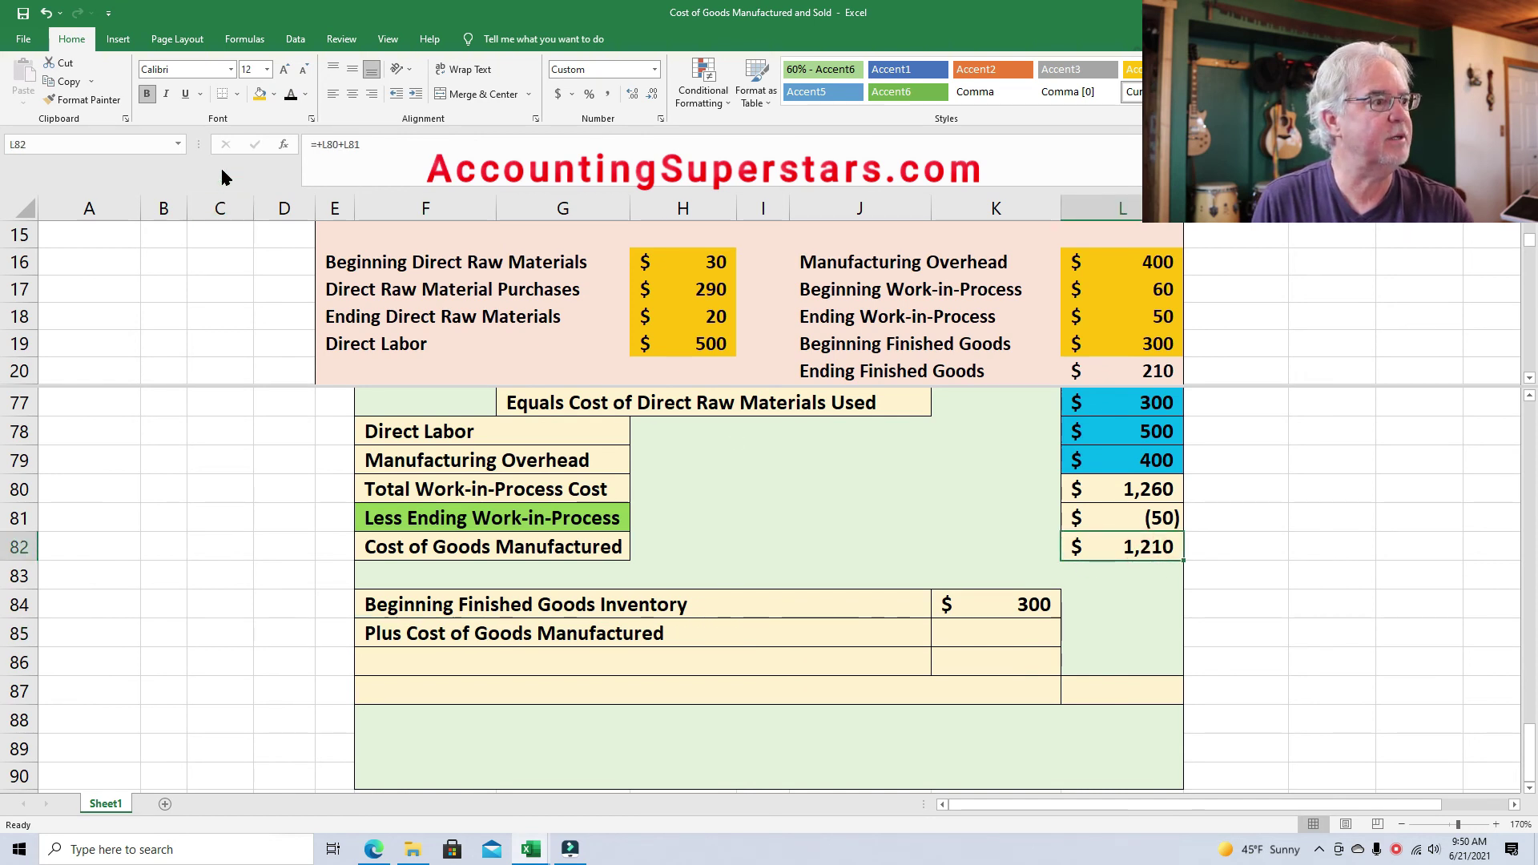
left_click(258, 94)
left_click(993, 632)
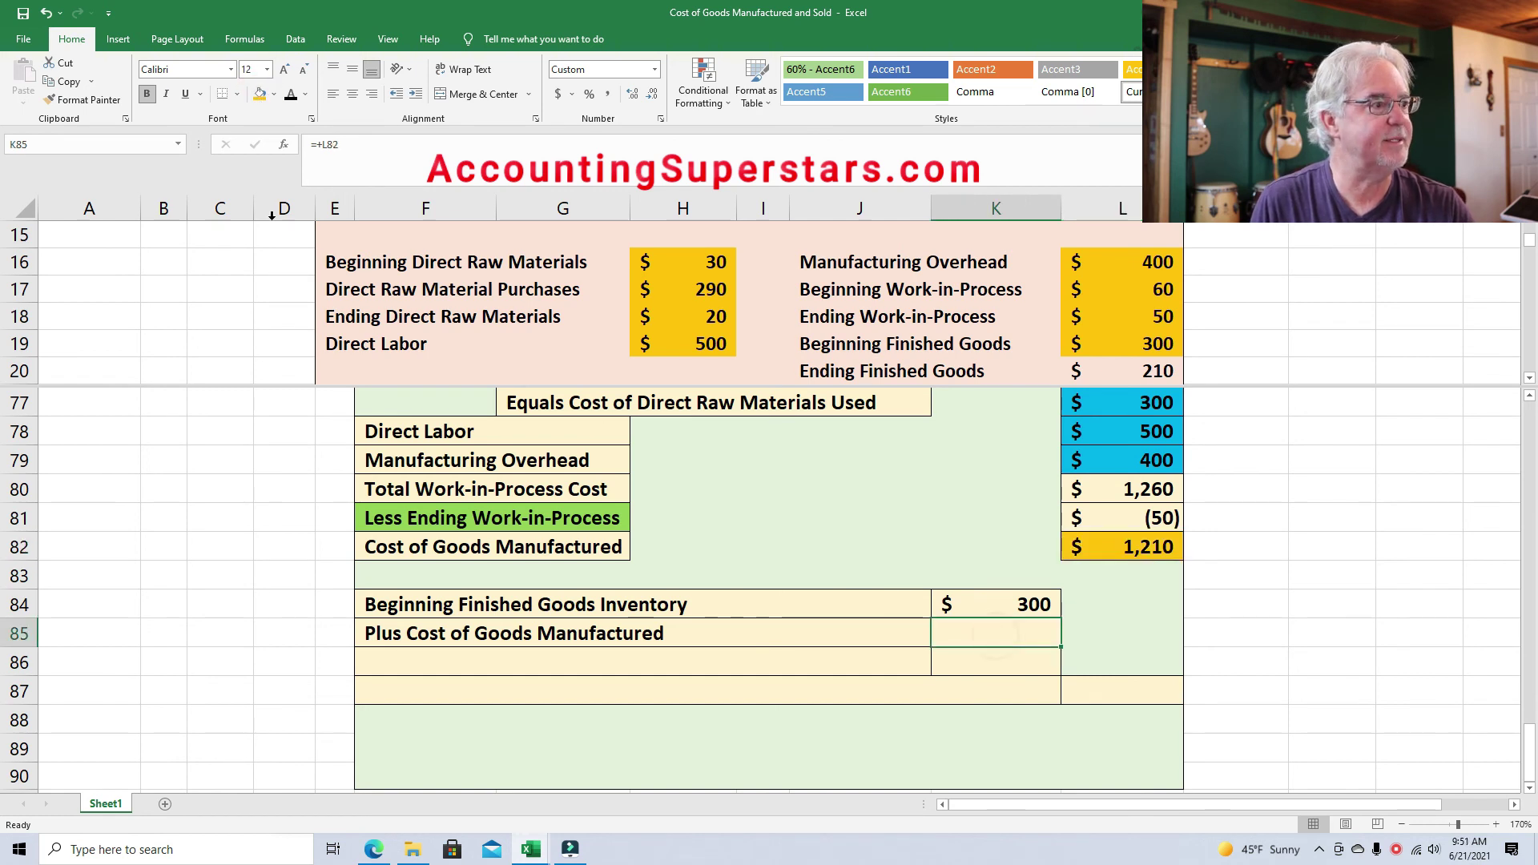
left_click(260, 95)
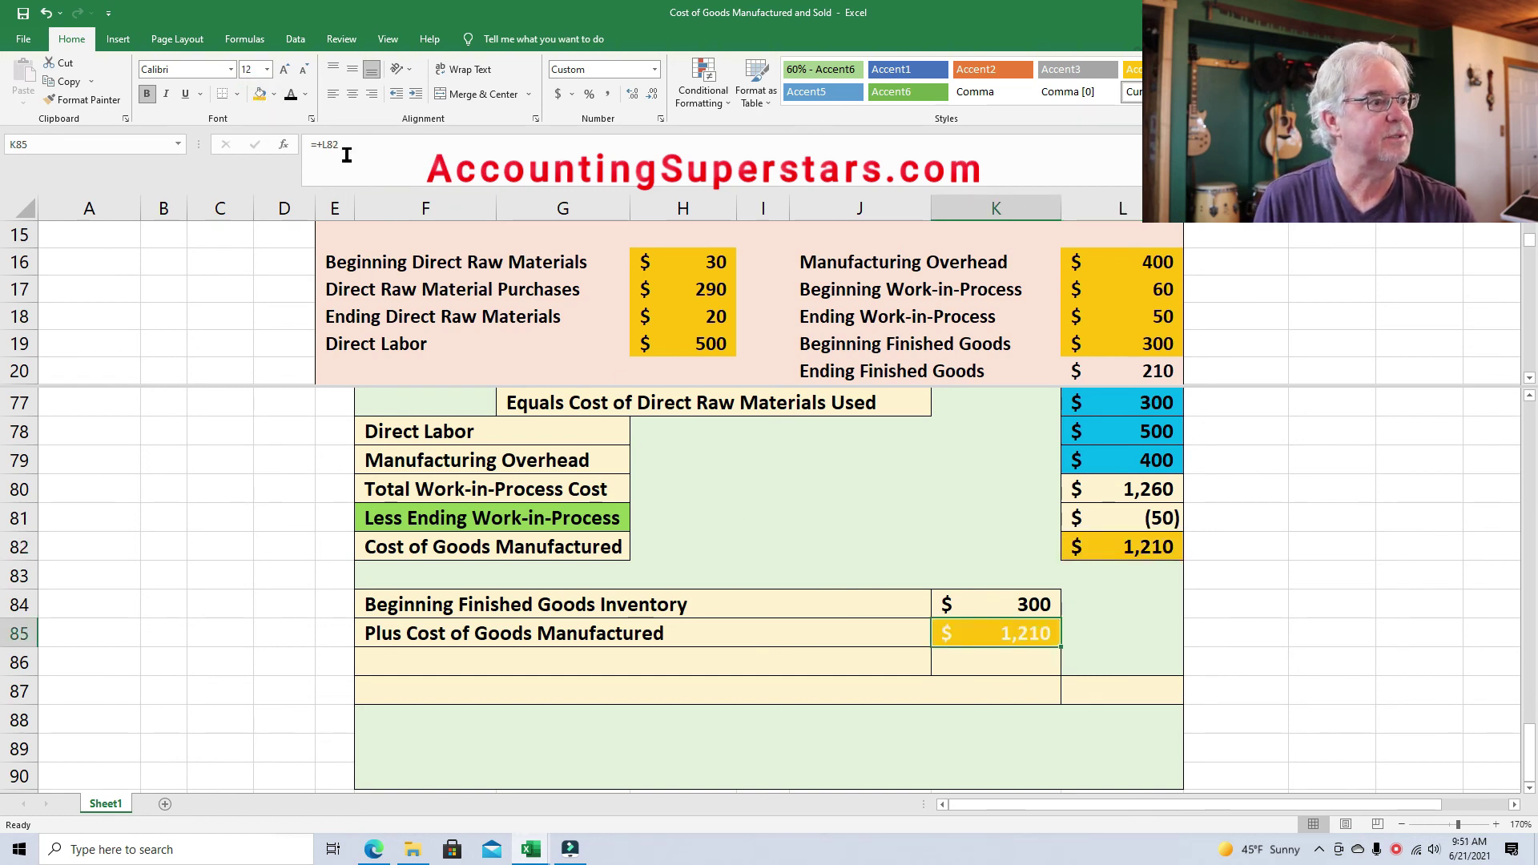
left_click(291, 93)
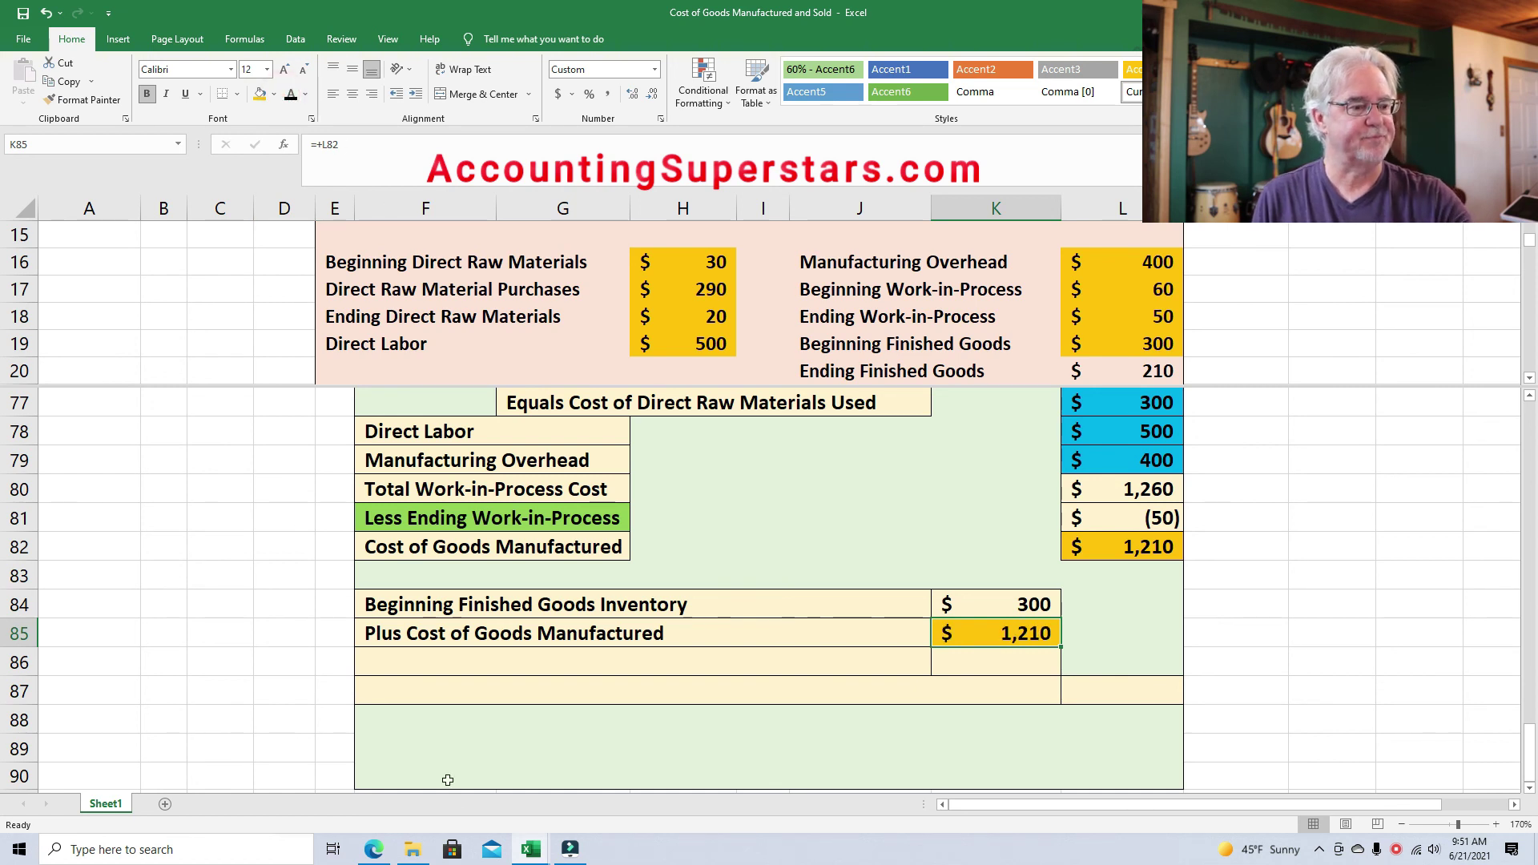
Reveal the Less Ending Finished Goods Inventory label in F86 and amount in K86 in black, and fill source amount L20 orange.
left_click(402, 660)
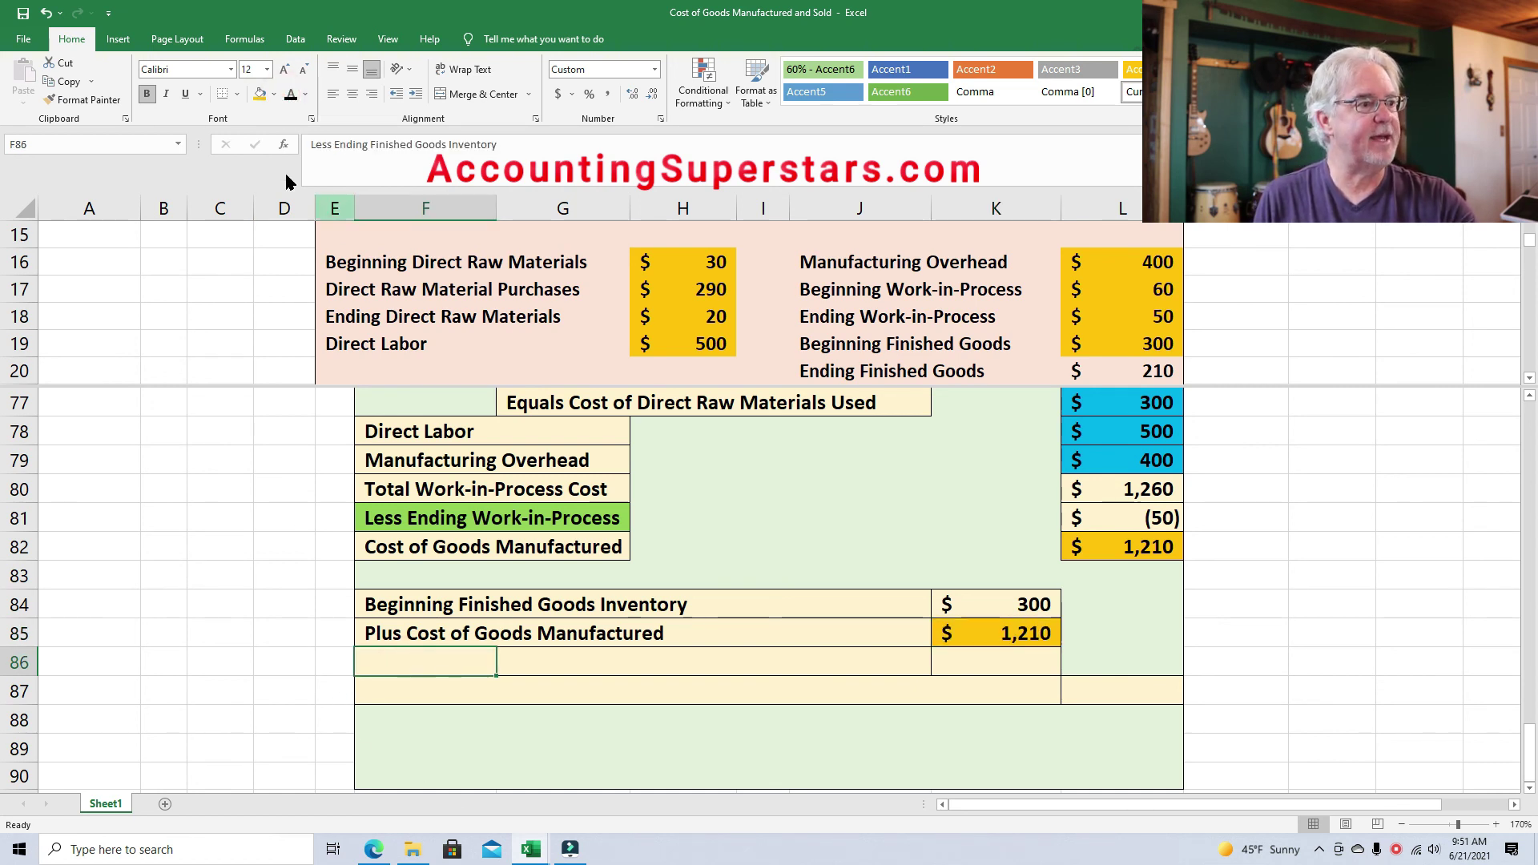
left_click(291, 94)
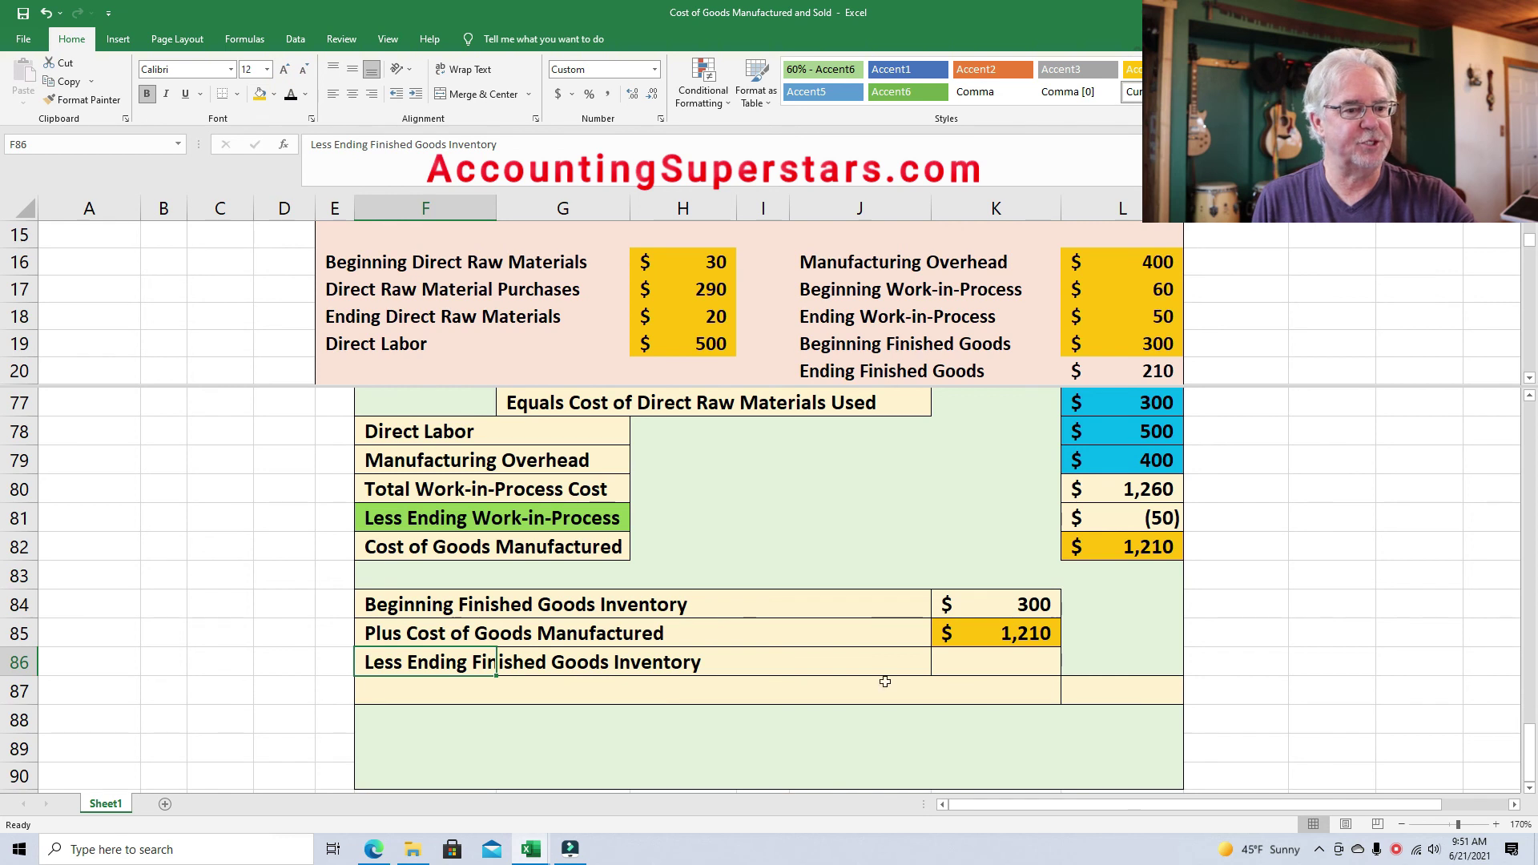
left_click(1016, 659)
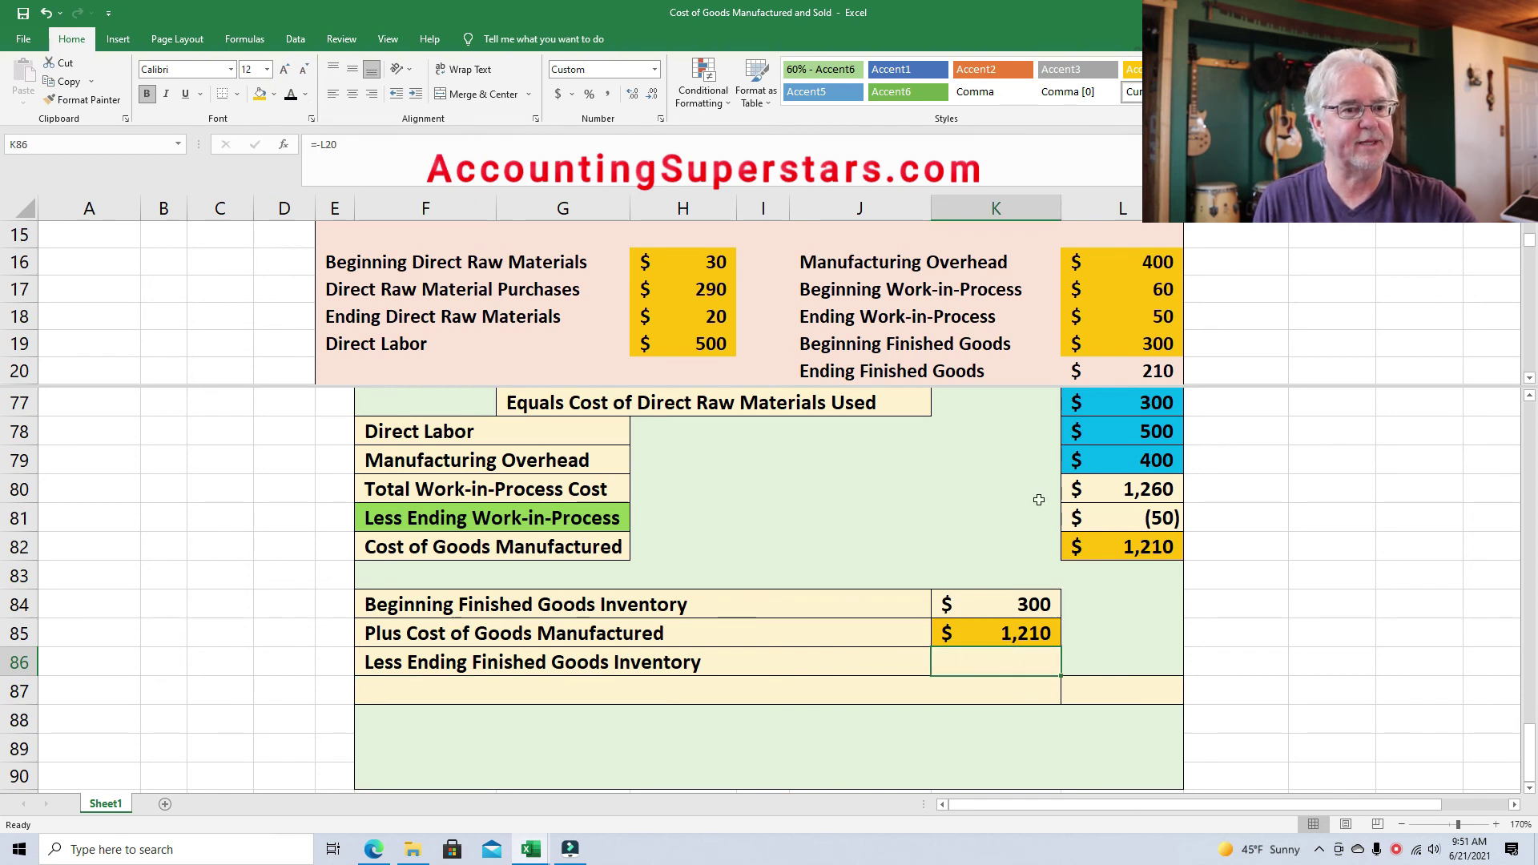
left_click(1142, 371)
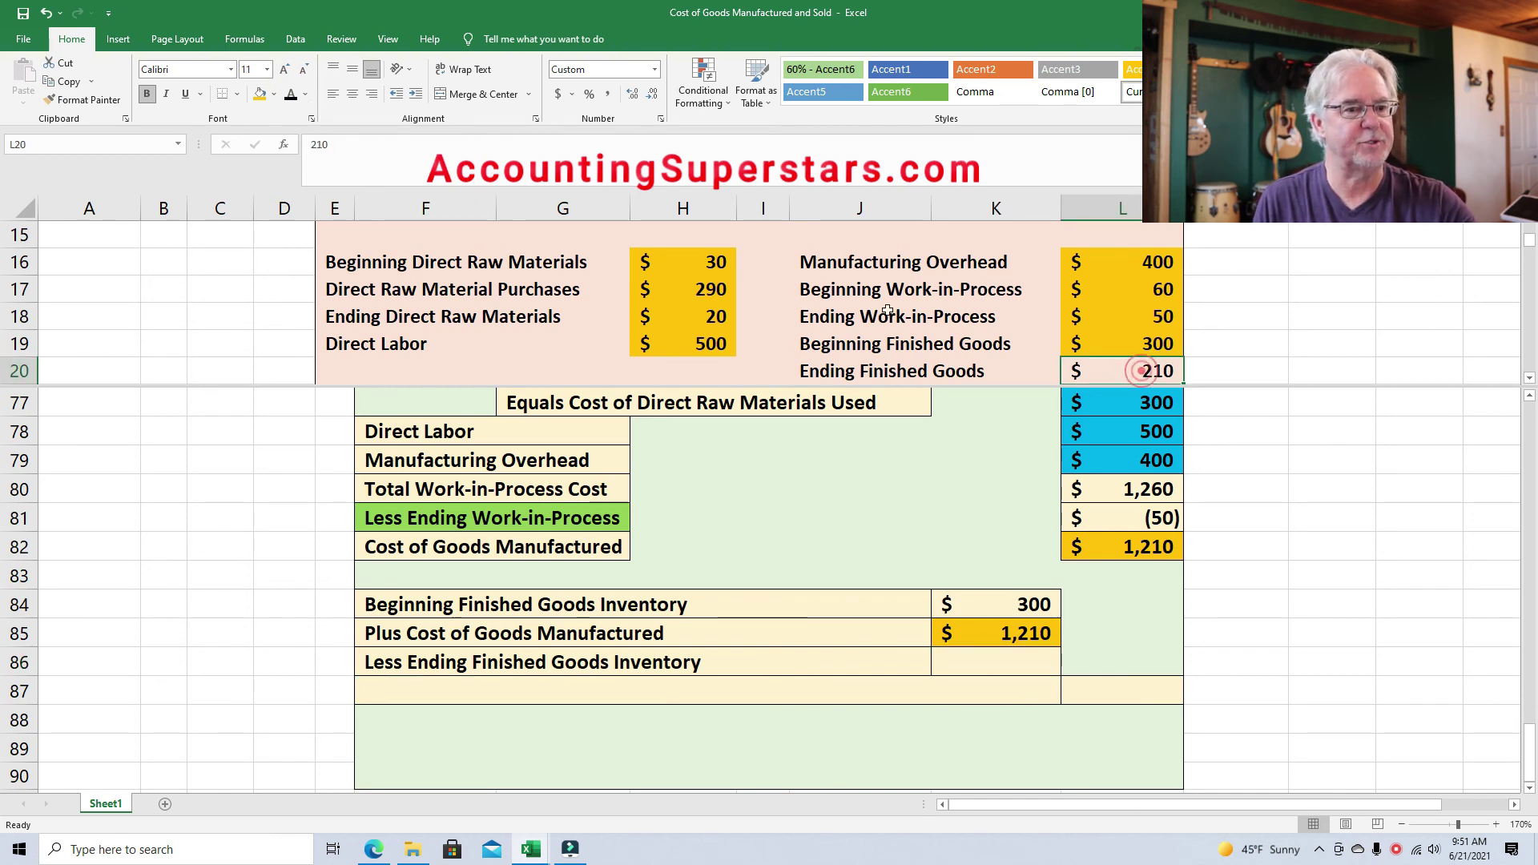
left_click(251, 96)
left_click(974, 662)
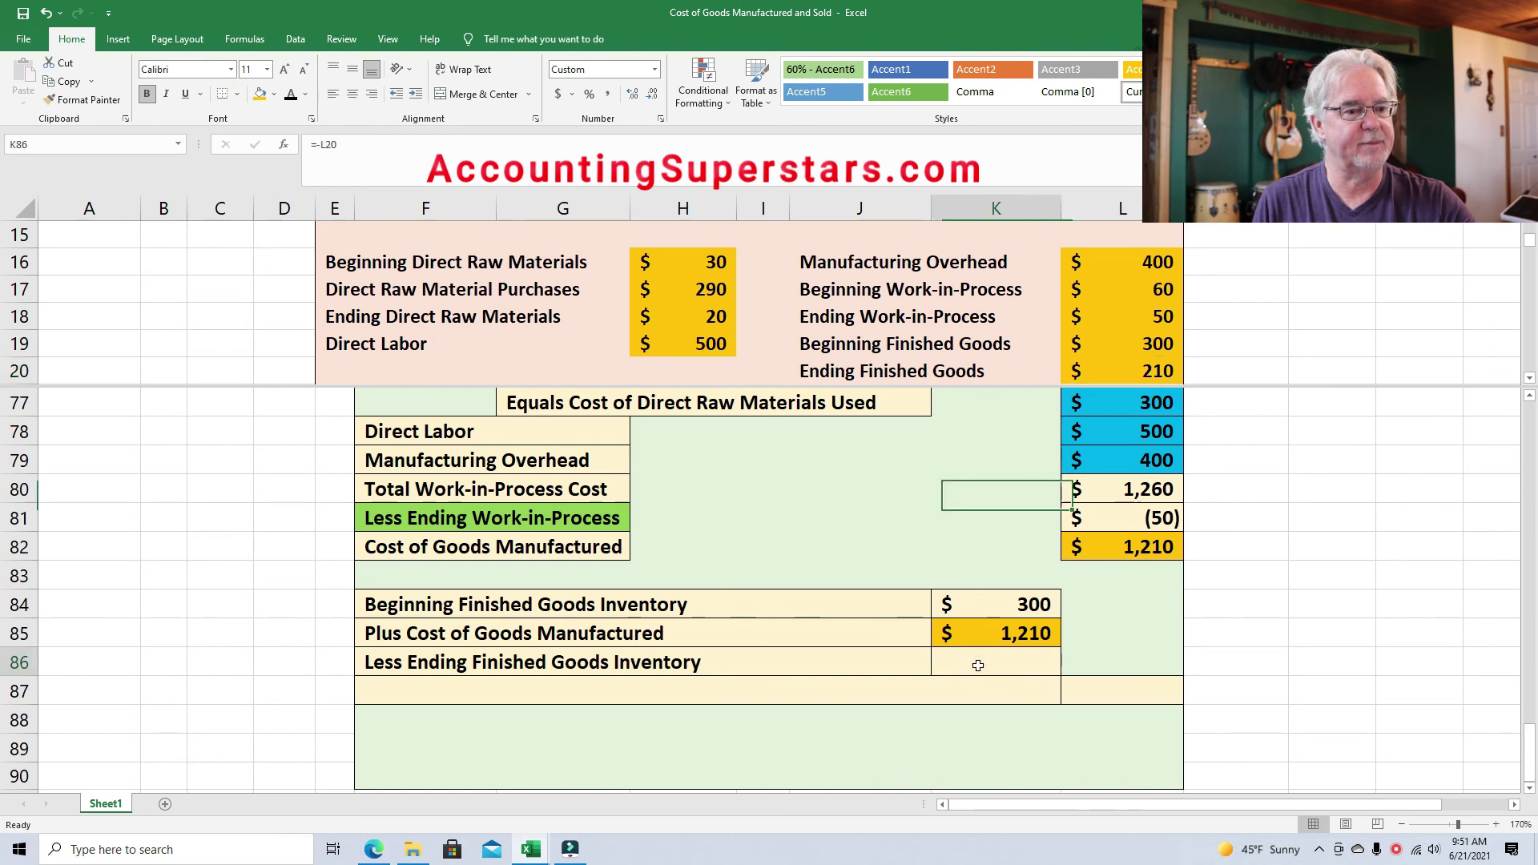
left_click(291, 94)
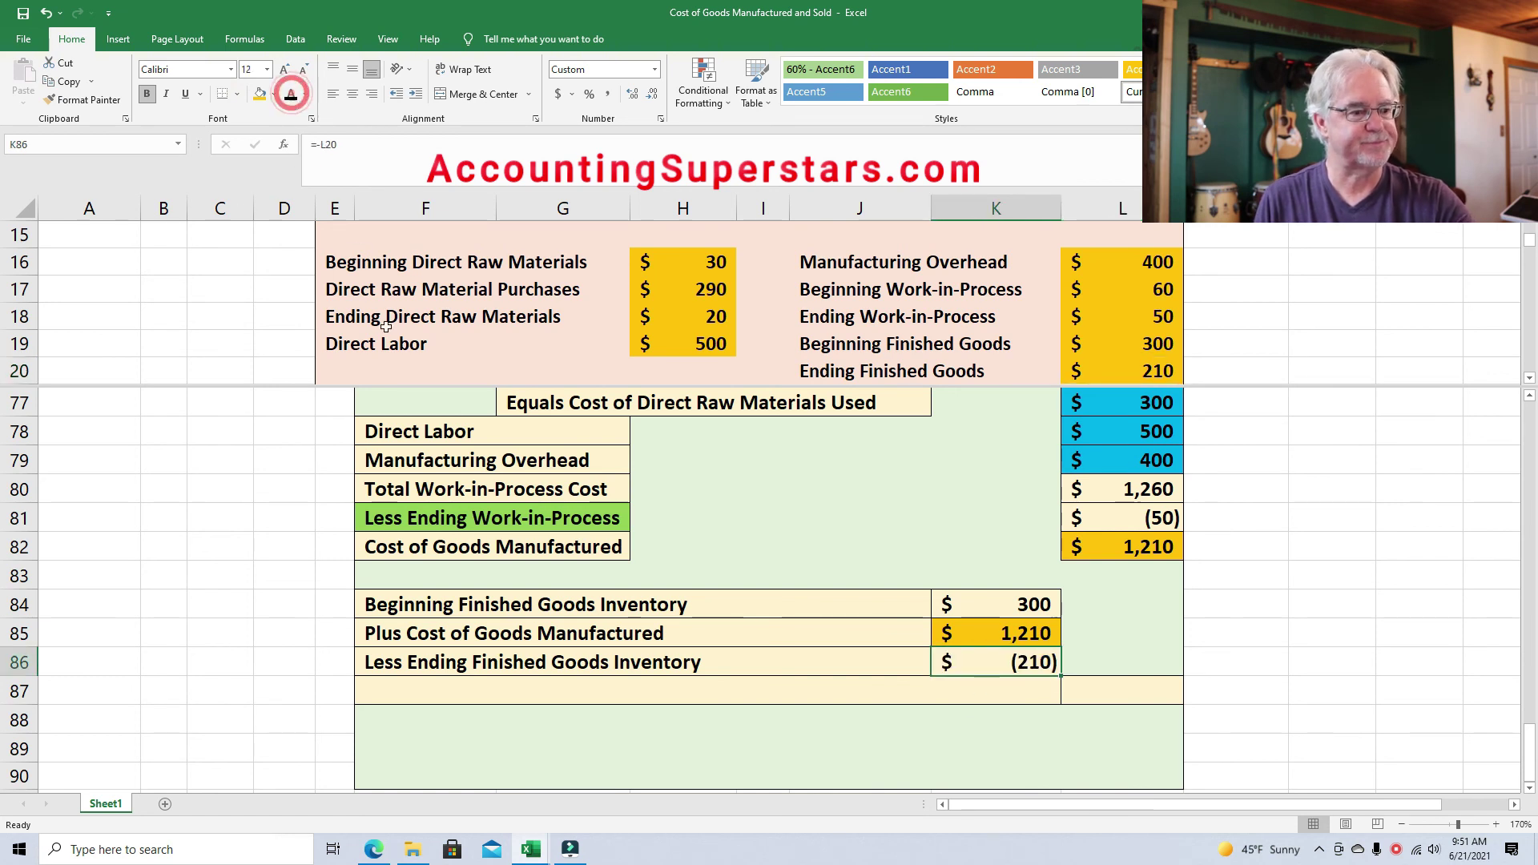
Reveal the Cost of Goods Sold label in F87 and its total in L87 with a black font.
left_click(405, 691)
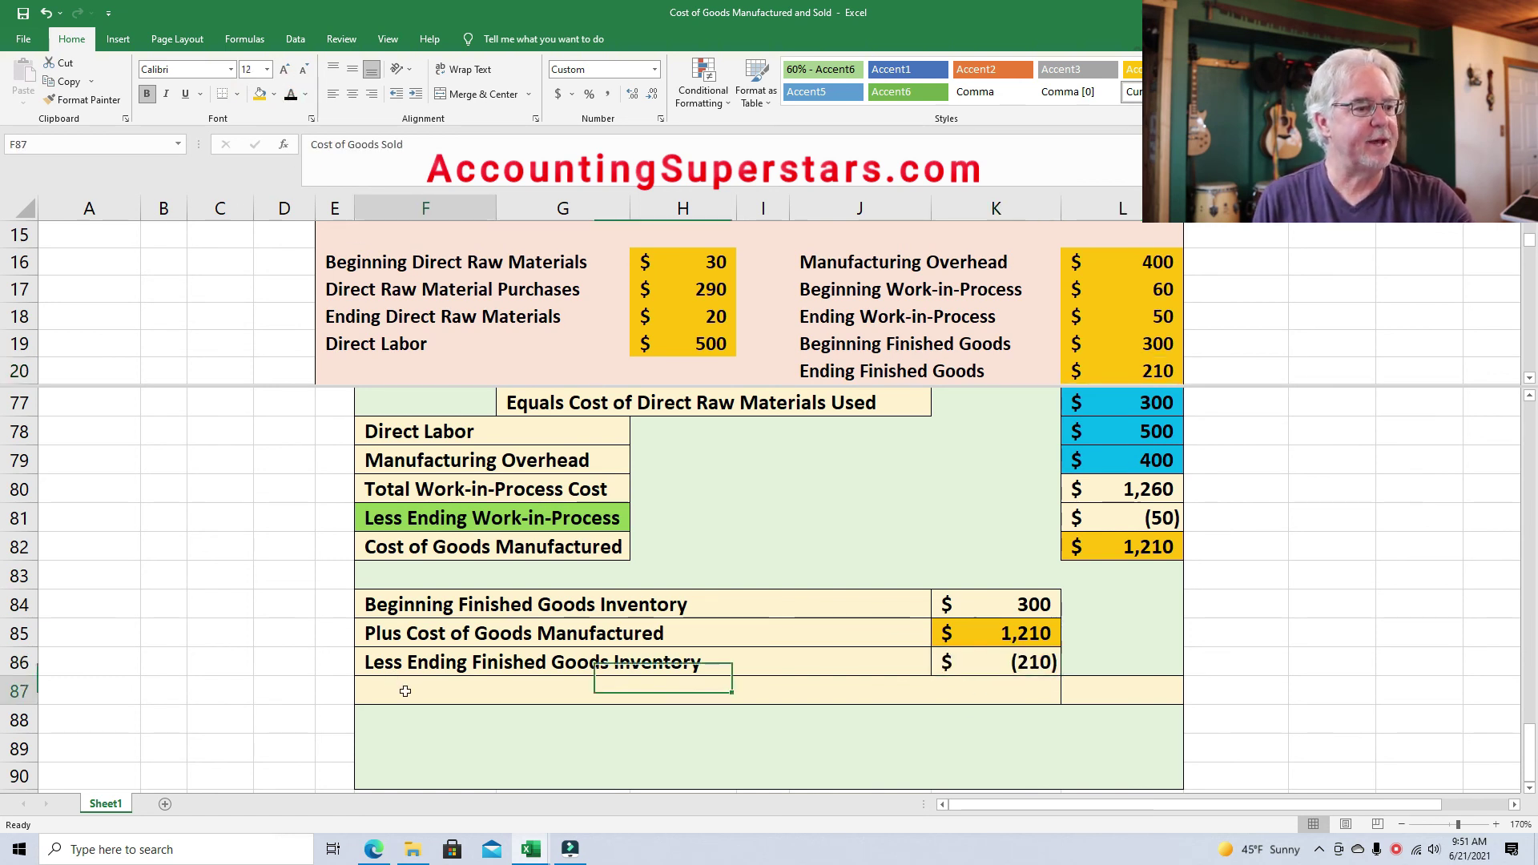
type("Cost of Goods Sold")
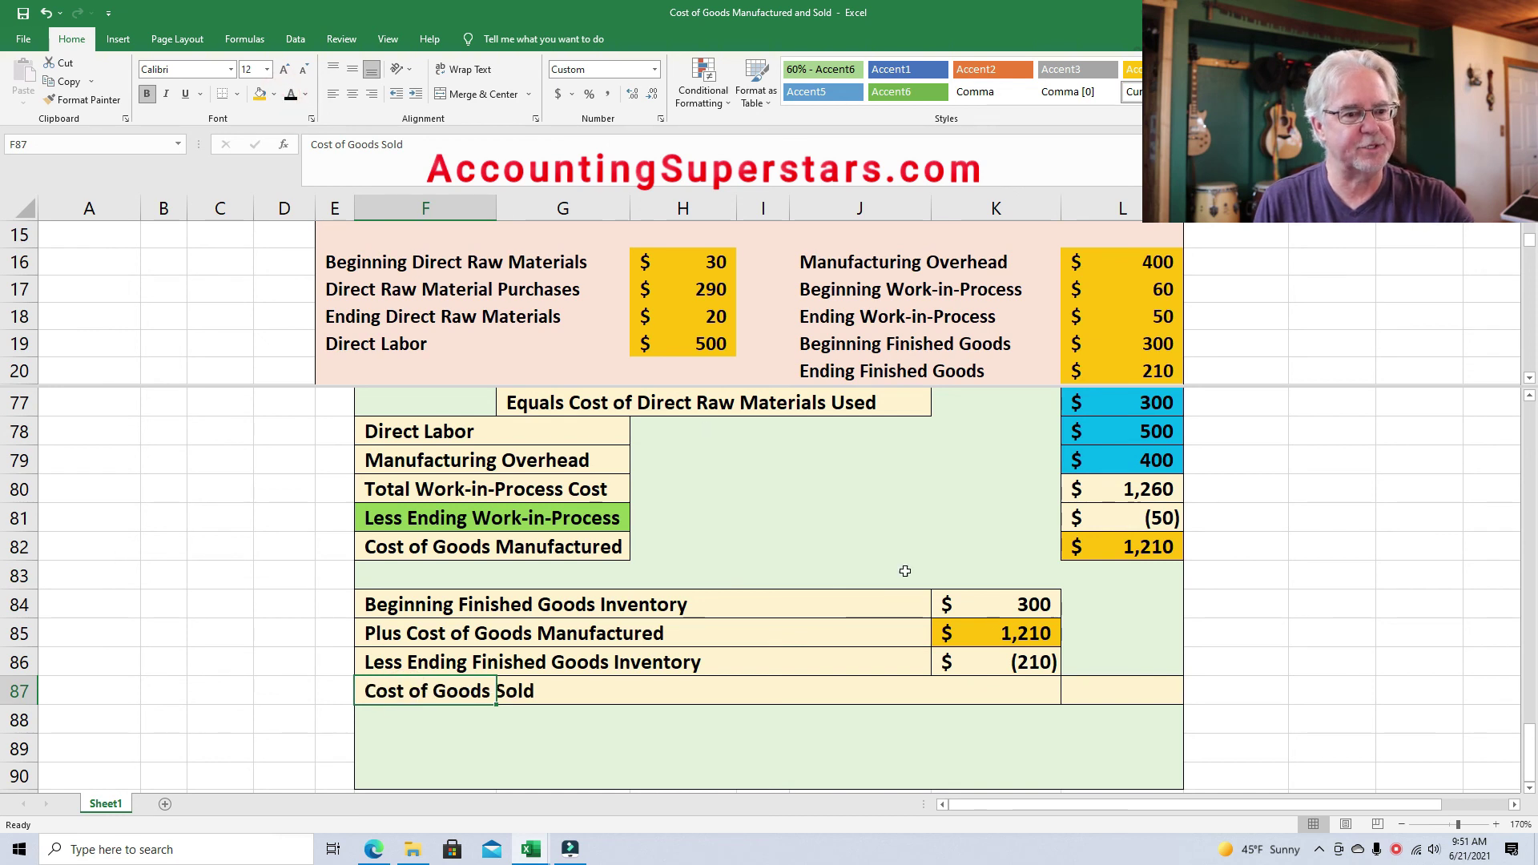
left_click(1137, 689)
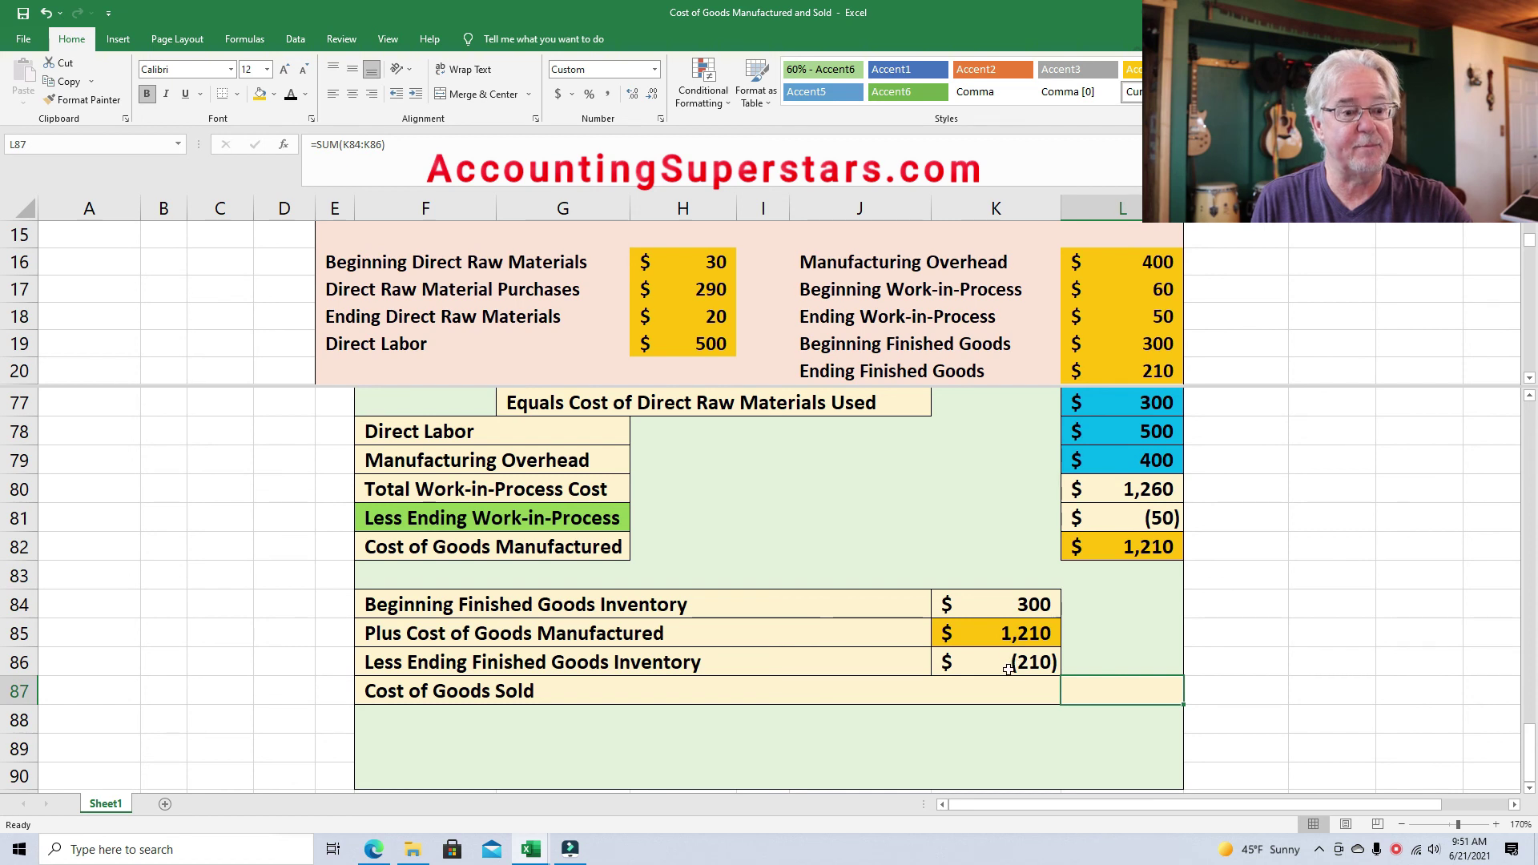
left_click(291, 94)
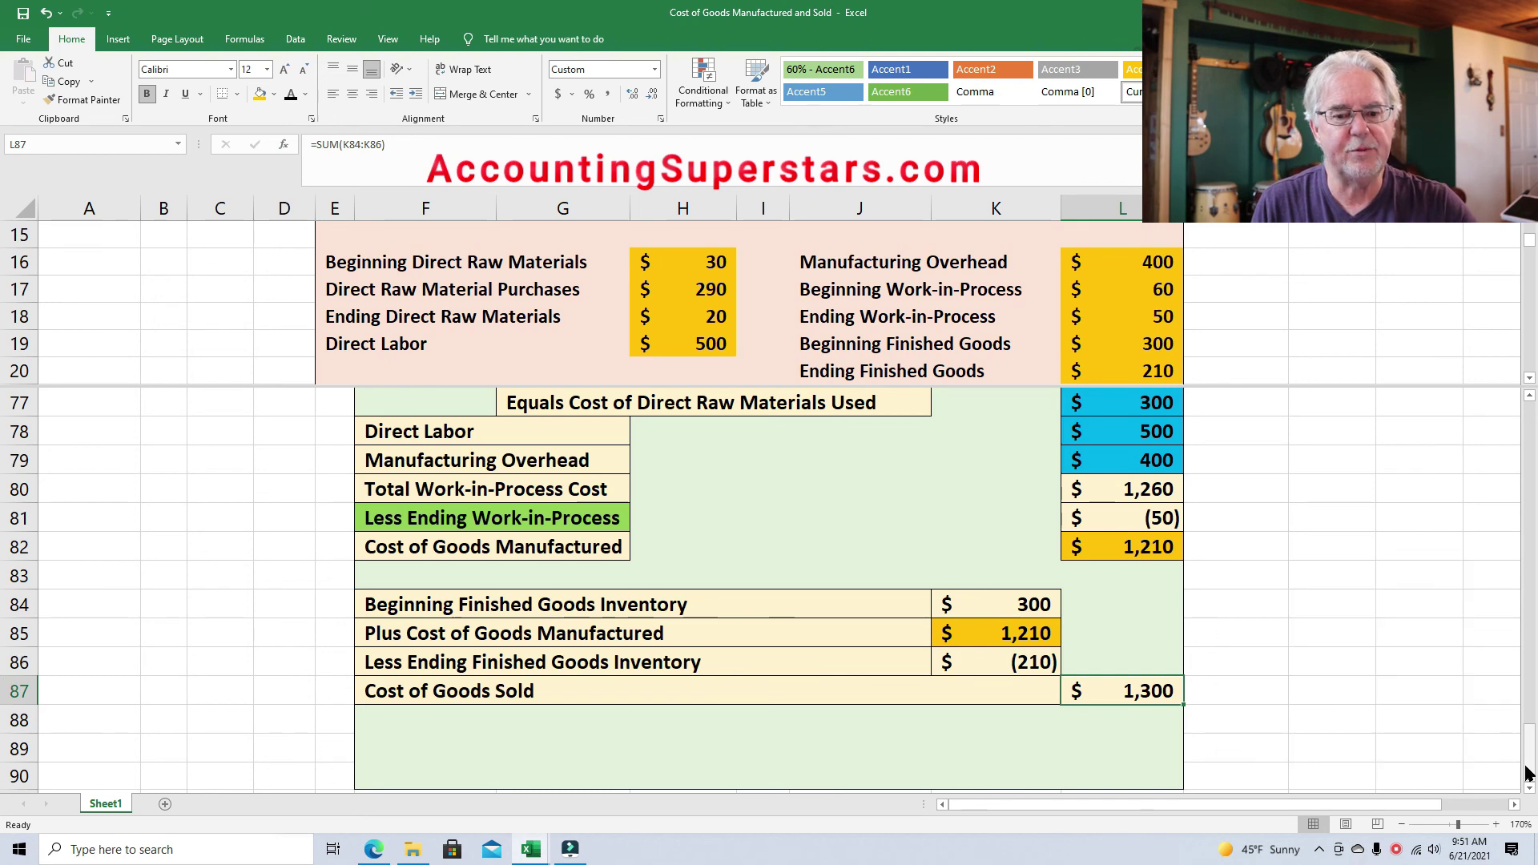
Fill the Cost of Goods Sold amount in K62 of the earlier schedule orange, and return to the textbook-format statement.
left_click_drag(1527, 773, 1528, 680)
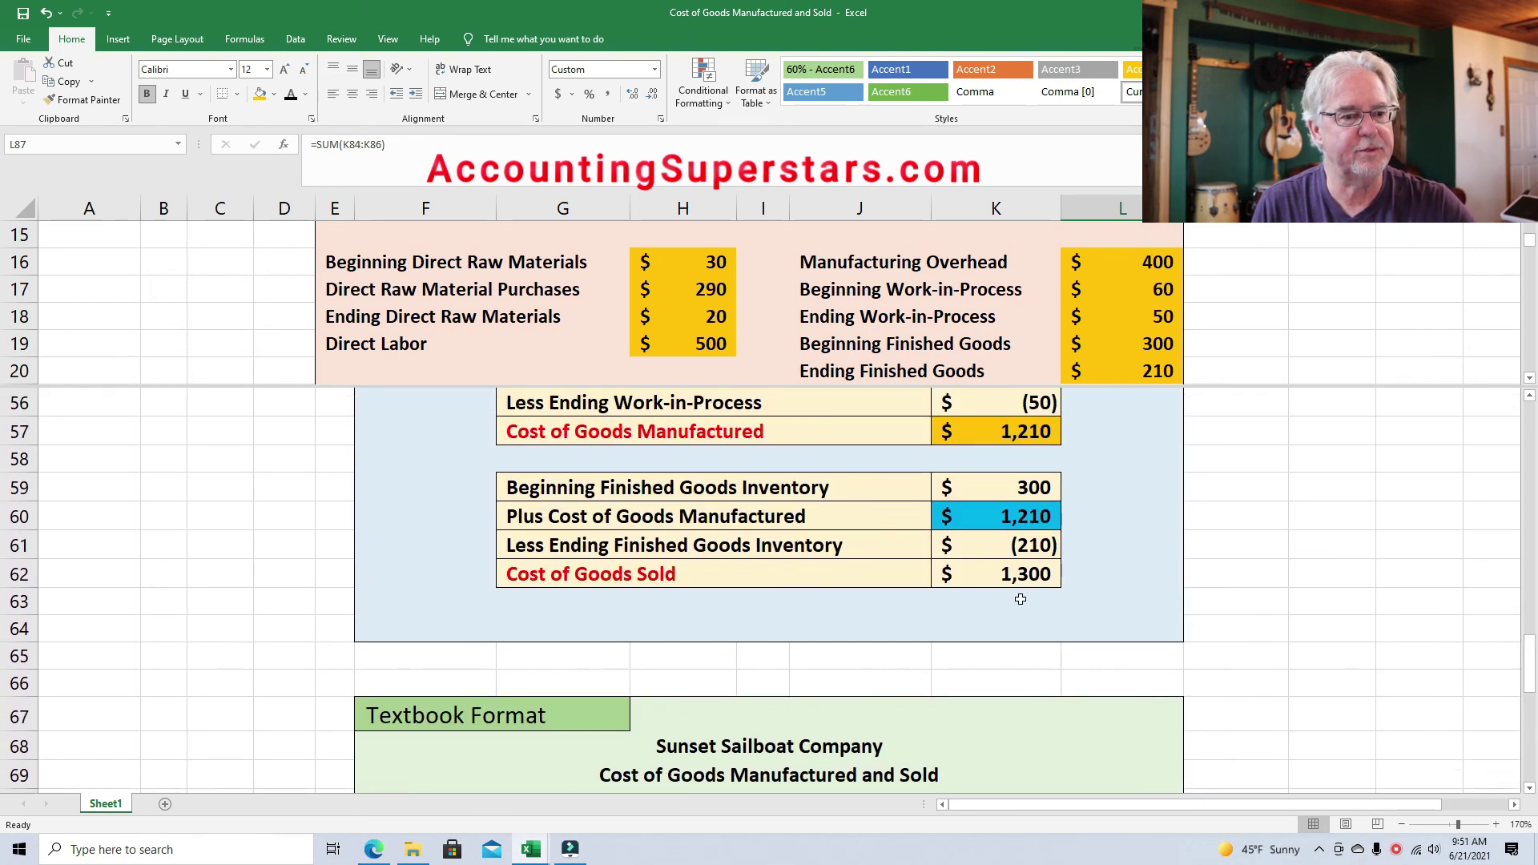
left_click(1019, 574)
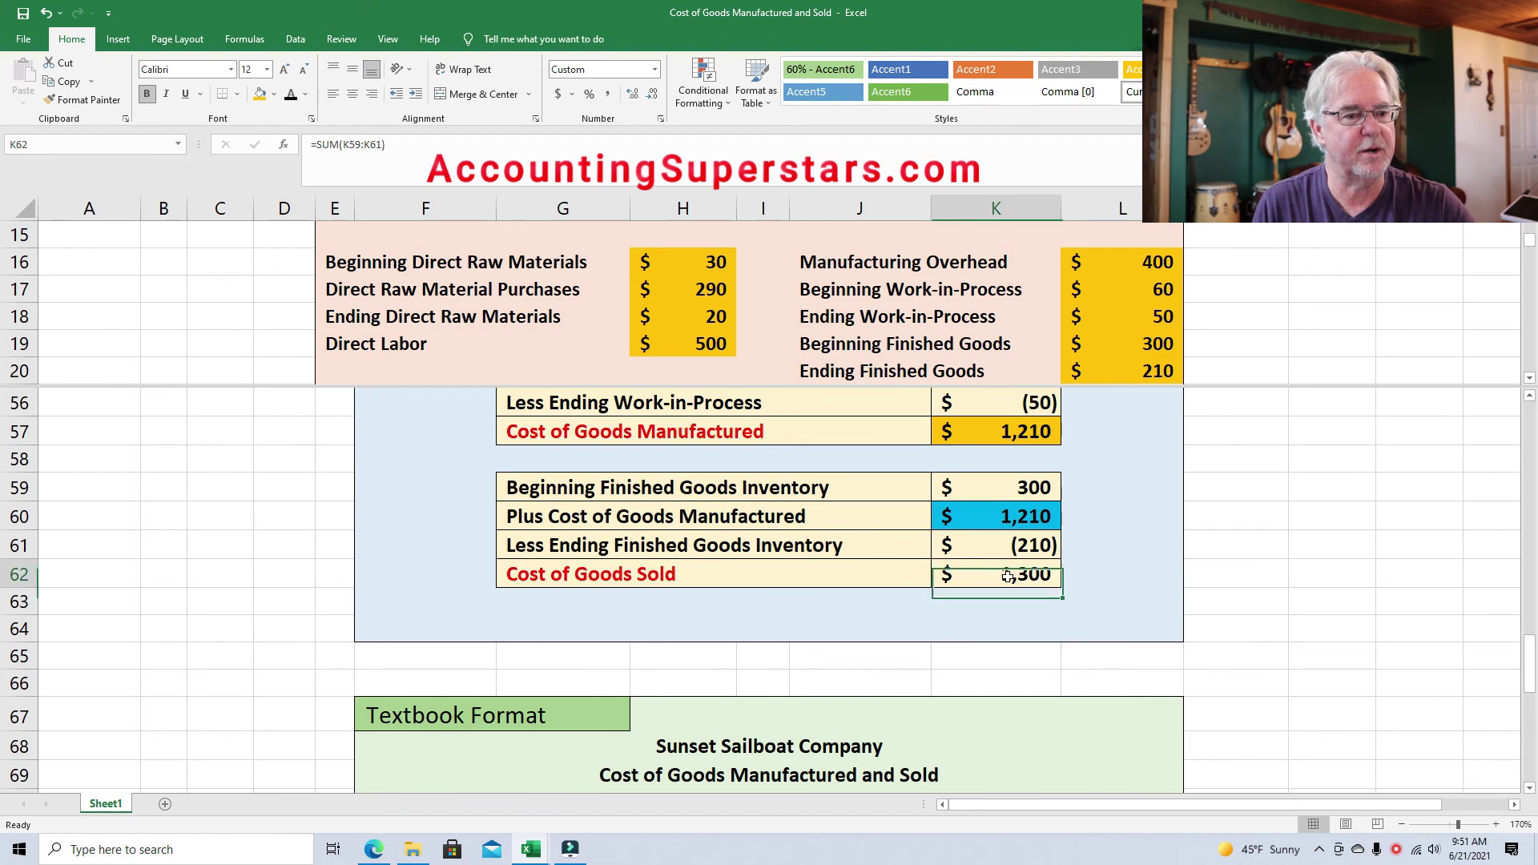
left_click(260, 95)
left_click_drag(1529, 640, 24, 731)
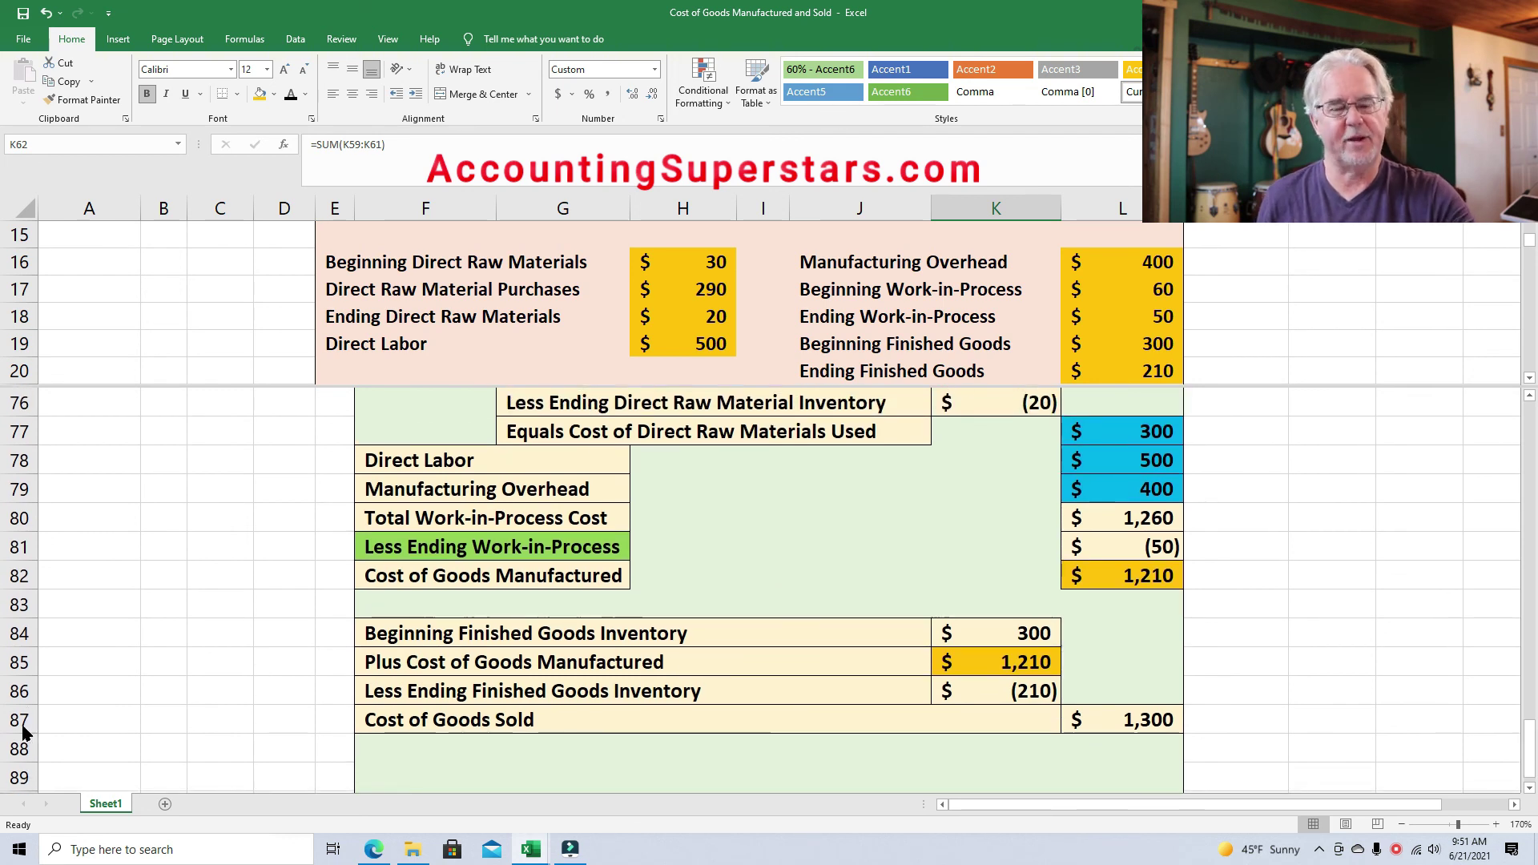